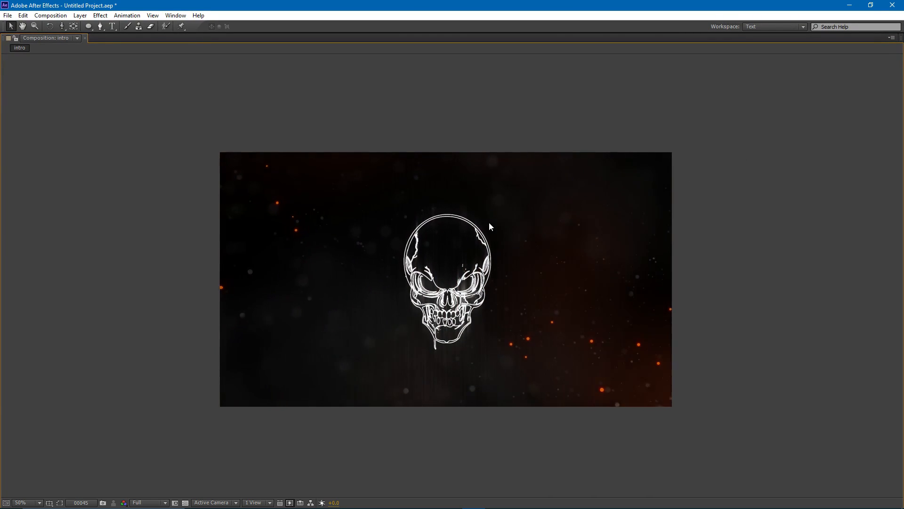
Step: Create a new 1920 × 1080 px composition at 30 frames per second with a duration of 200 frames
{"action": "left_click", "coordinate": [36, 16]}
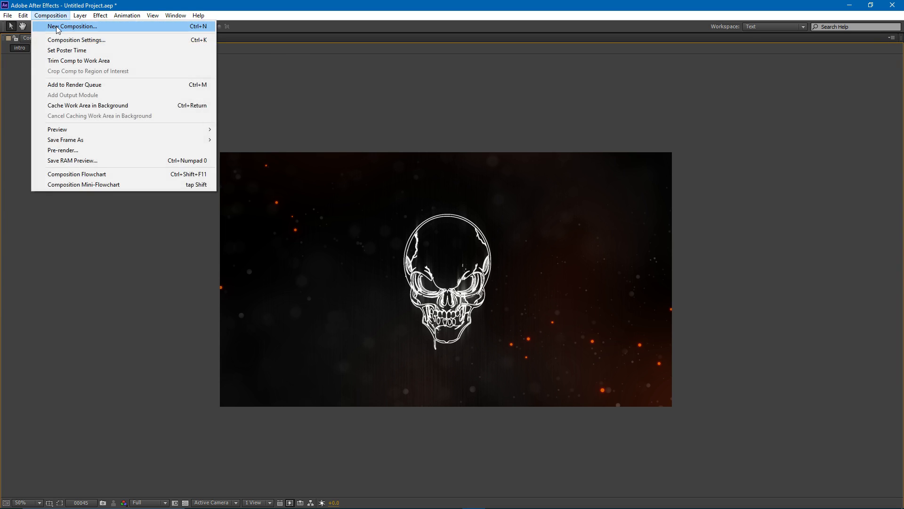
{"action": "left_click", "coordinate": [52, 24]}
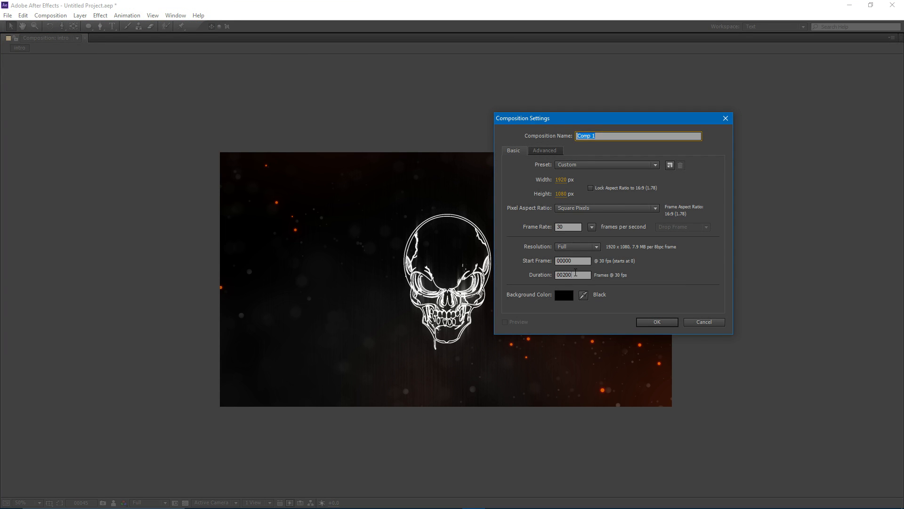
{"action": "left_click_drag", "start_coordinate": [576, 274], "coordinate": [566, 275]}
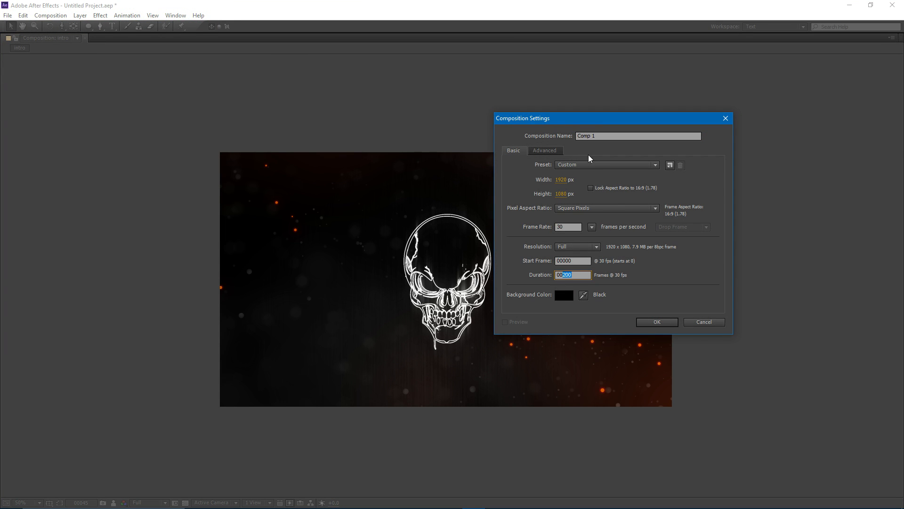
{"action": "left_click", "coordinate": [560, 180]}
{"action": "left_click", "coordinate": [647, 324]}
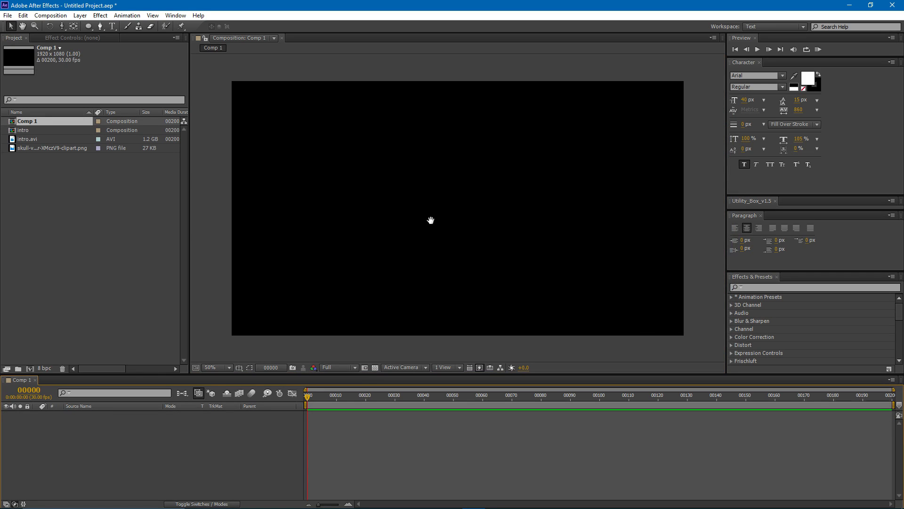
Step: Add a white full-frame solid named Background to the new composition
{"action": "left_click_drag", "start_coordinate": [430, 220], "coordinate": [440, 221]}
{"action": "left_click", "coordinate": [368, 425]}
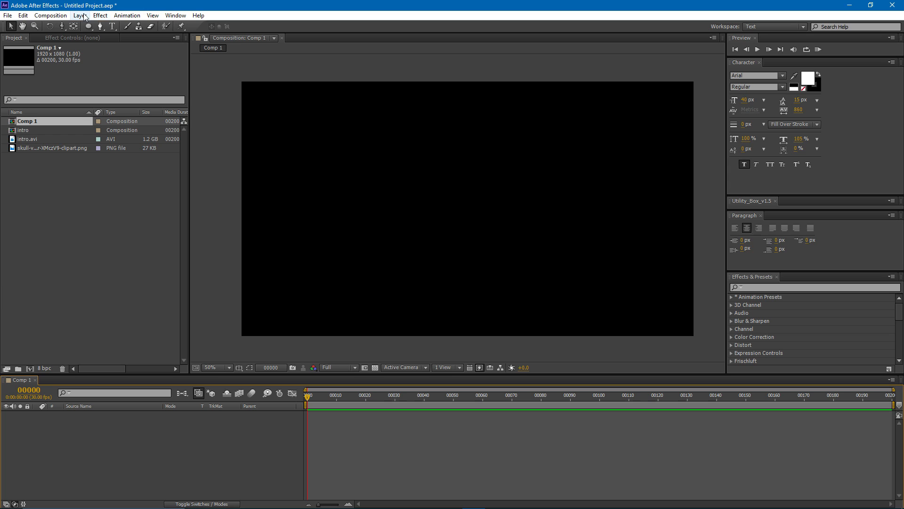
{"action": "key", "text": "ctrl+y"}
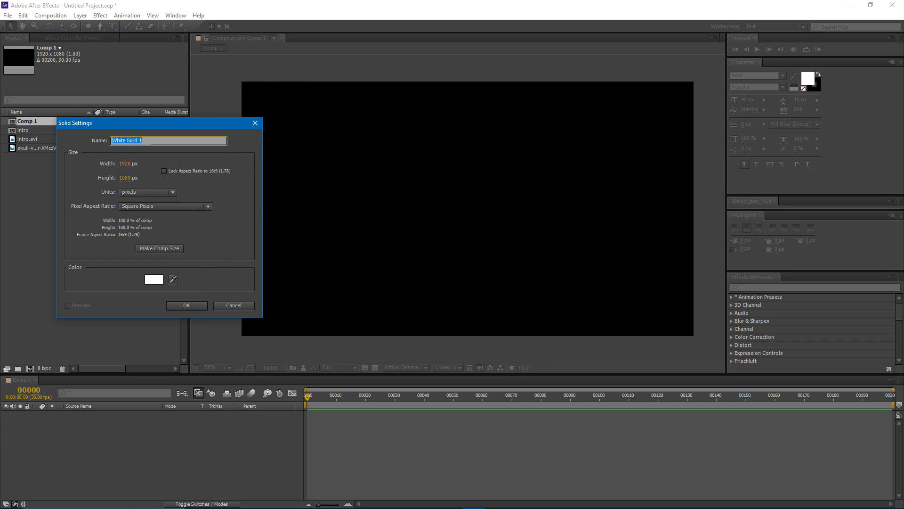
{"action": "type", "text": "Background"}
{"action": "key", "text": "Return"}
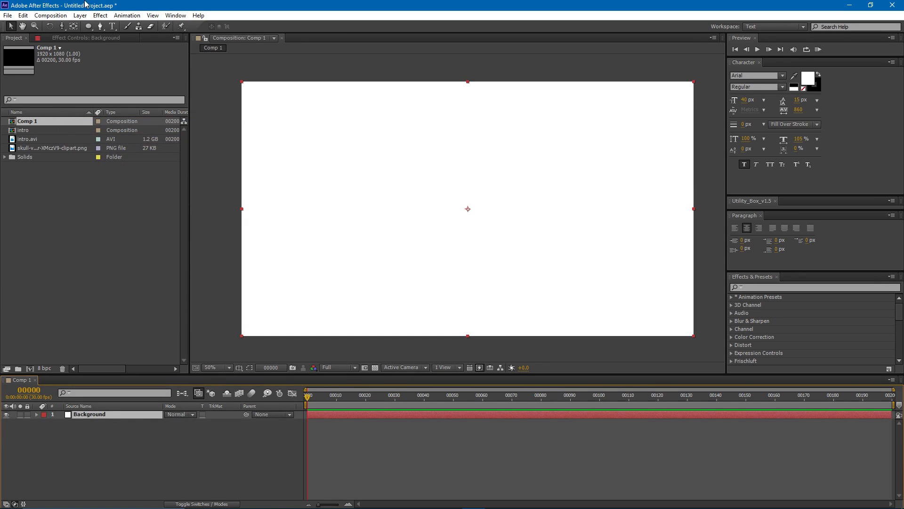
Step: Apply the Fractal Noise effect to the Background layer
{"action": "left_click", "coordinate": [100, 15]}
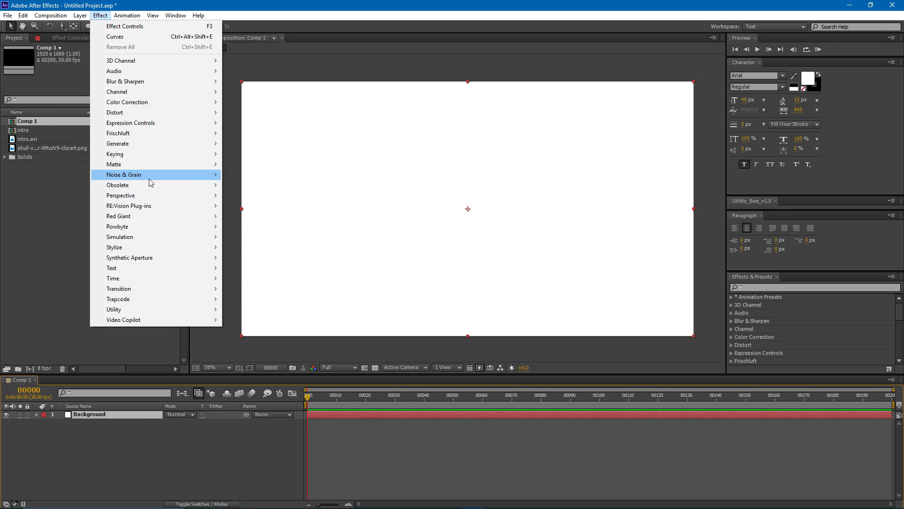
{"action": "mouse_move", "coordinate": [197, 177]}
{"action": "left_click", "coordinate": [265, 196]}
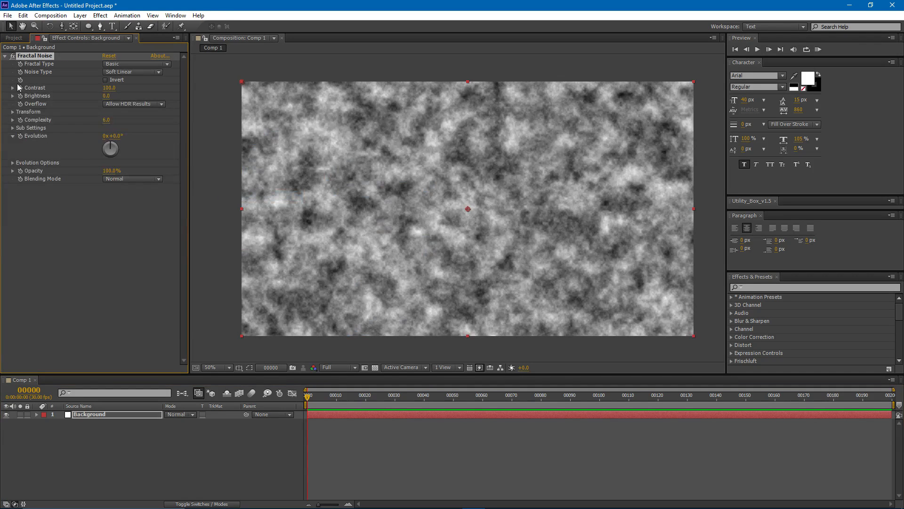
Step: Disable Uniform Scaling in the Fractal Noise transform and set Scale Width to 8 and Scale Height to 432
{"action": "left_click", "coordinate": [13, 112]}
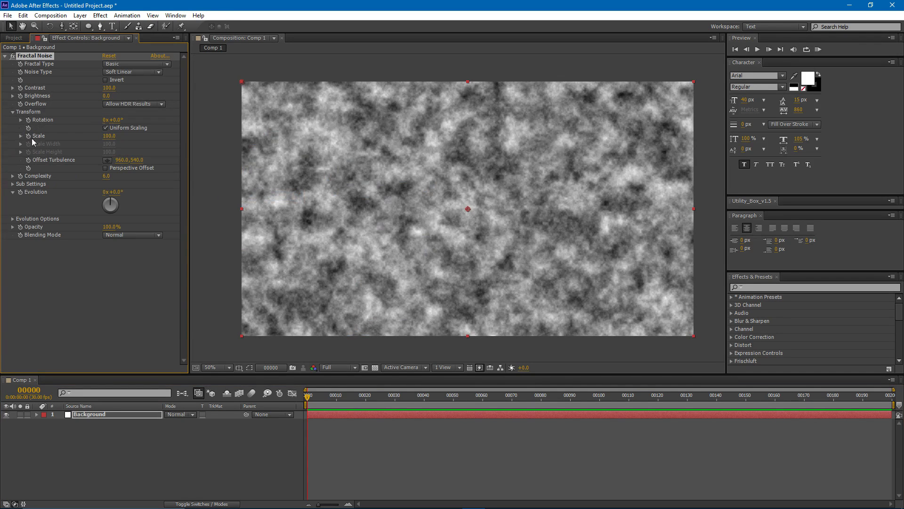
{"action": "left_click", "coordinate": [105, 128]}
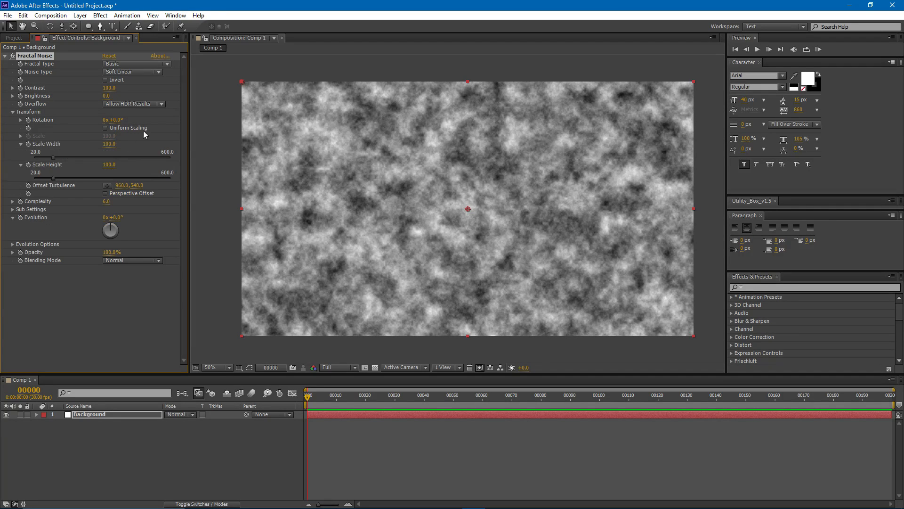
{"action": "left_click_drag", "start_coordinate": [109, 168], "coordinate": [339, 157]}
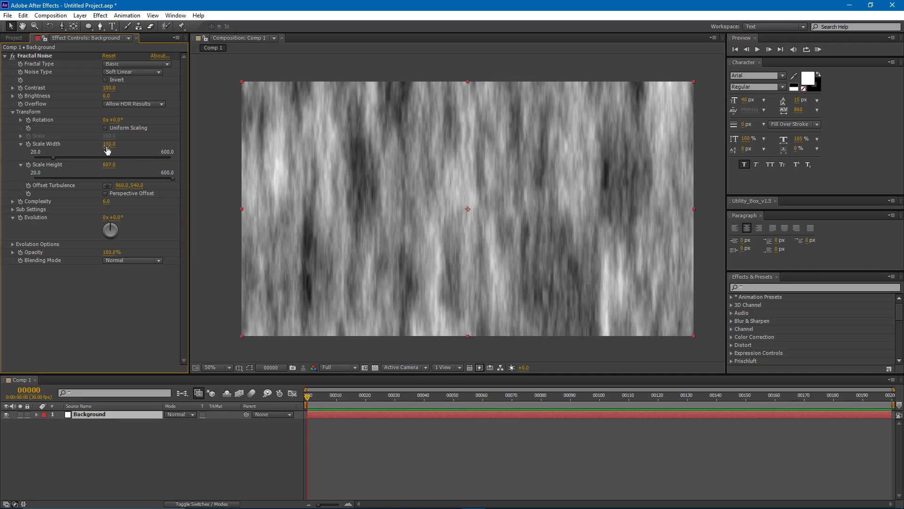
{"action": "mouse_move", "coordinate": [109, 144]}
{"action": "left_mouse_down"}
{"action": "mouse_move", "coordinate": [78, 149]}
{"action": "mouse_move", "coordinate": [97, 167]}
{"action": "mouse_move", "coordinate": [43, 168]}
{"action": "mouse_move", "coordinate": [71, 167]}
{"action": "mouse_move", "coordinate": [100, 146]}
{"action": "mouse_move", "coordinate": [66, 168]}
{"action": "mouse_move", "coordinate": [133, 170]}
{"action": "mouse_move", "coordinate": [94, 173]}
{"action": "left_mouse_up"}
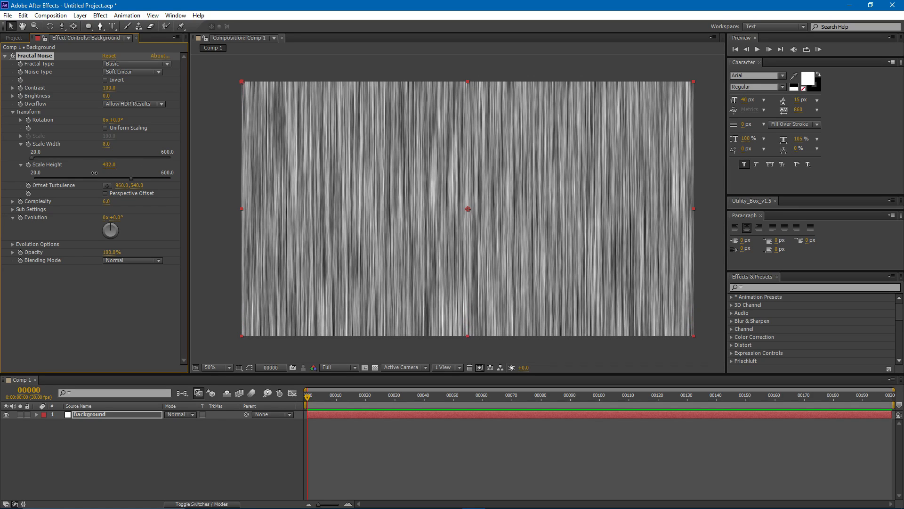
{"action": "left_click_drag", "start_coordinate": [315, 397], "coordinate": [270, 408]}
{"action": "key", "text": "F2"}
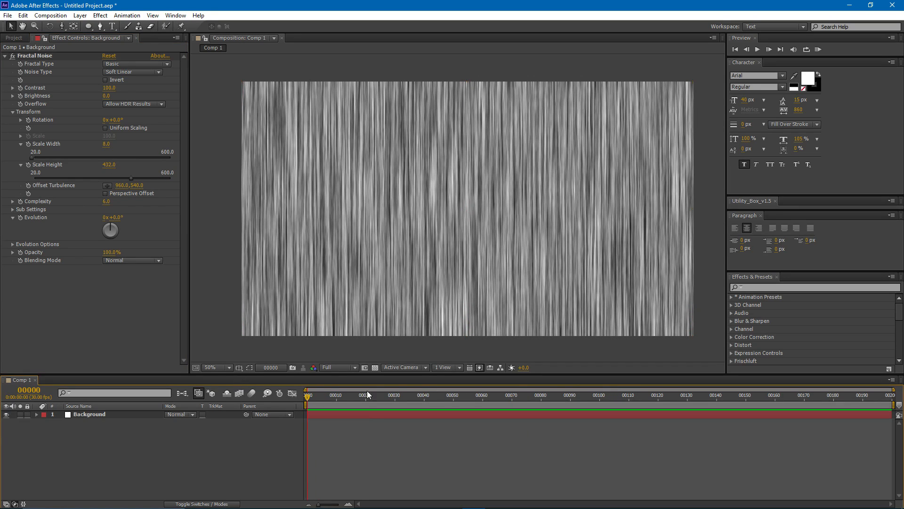
{"action": "left_click_drag", "start_coordinate": [87, 27], "coordinate": [127, 42]}
{"action": "double_click", "coordinate": [89, 26]}
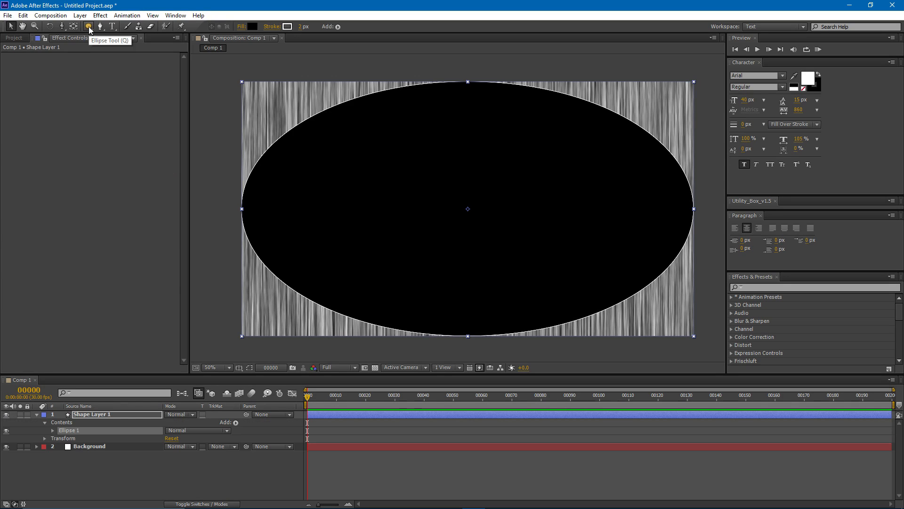
{"action": "left_click", "coordinate": [86, 421]}
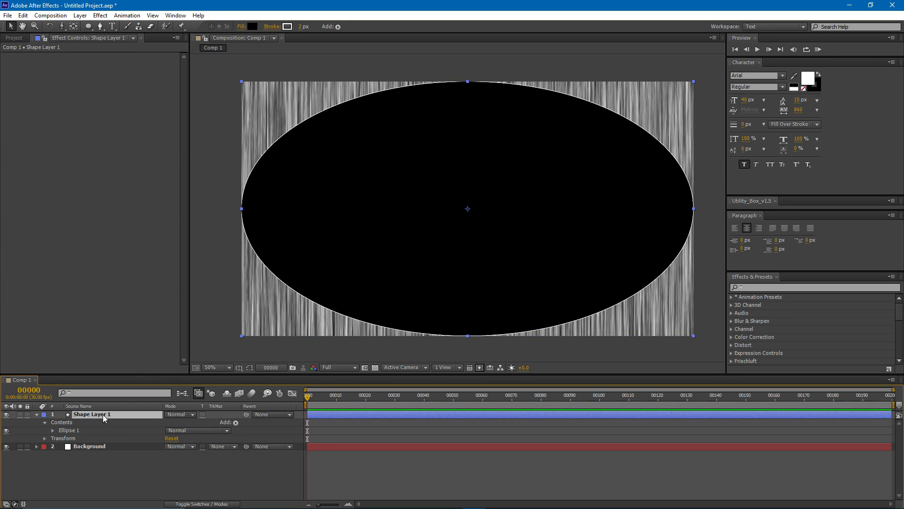
{"action": "key", "text": "Delete"}
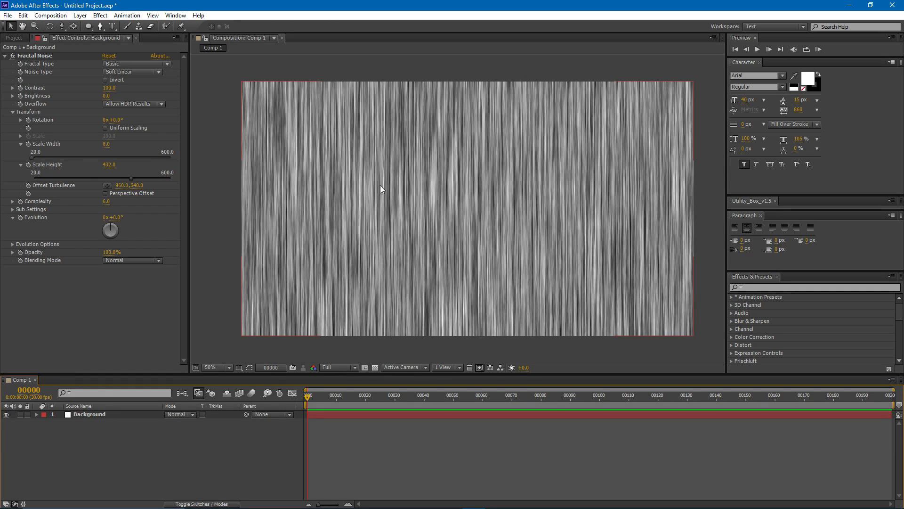
Step: Add a full-layer elliptical mask to the Background layer and show its mask path in the viewer
{"action": "left_click", "coordinate": [89, 414]}
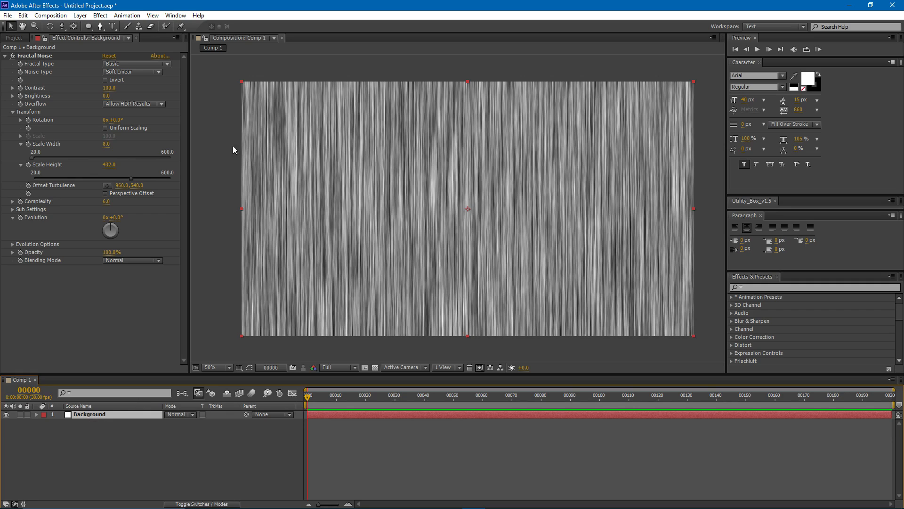
{"action": "double_click", "coordinate": [91, 26]}
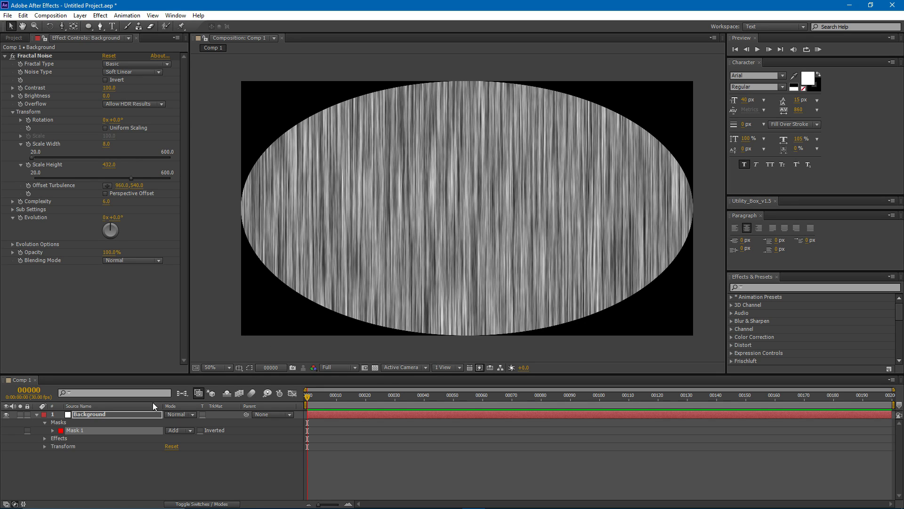
{"action": "left_click", "coordinate": [249, 367]}
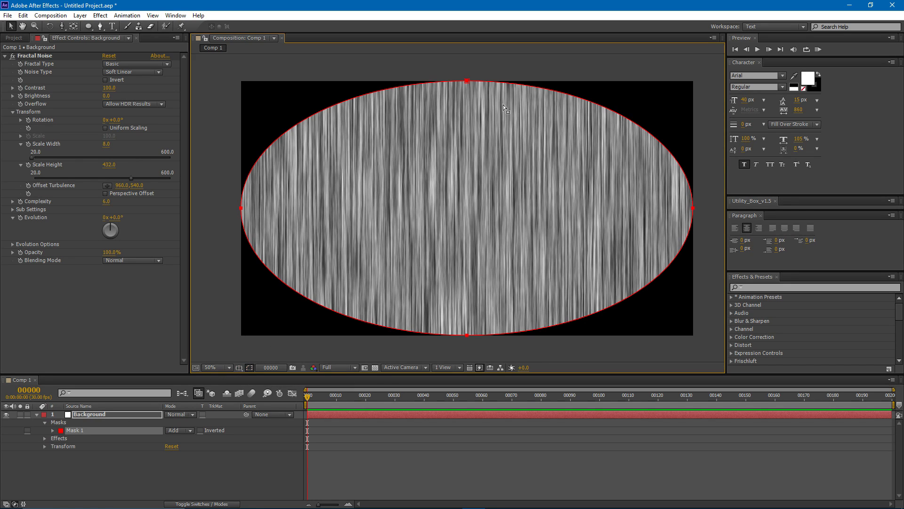
Step: Reshape the elliptical mask by moving its four vertices inward from the frame edges, mostly on the two sides
{"action": "left_click_drag", "start_coordinate": [467, 81], "coordinate": [466, 86]}
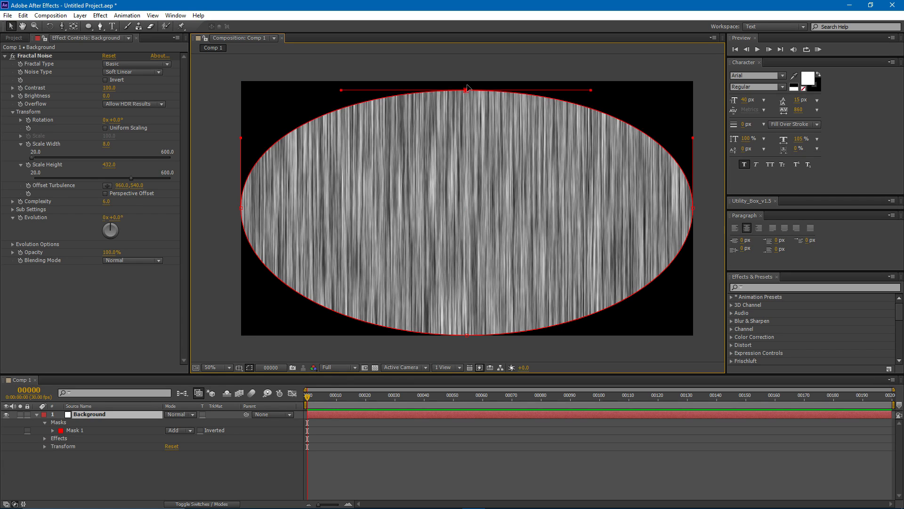
{"action": "left_click_drag", "start_coordinate": [241, 208], "coordinate": [305, 208]}
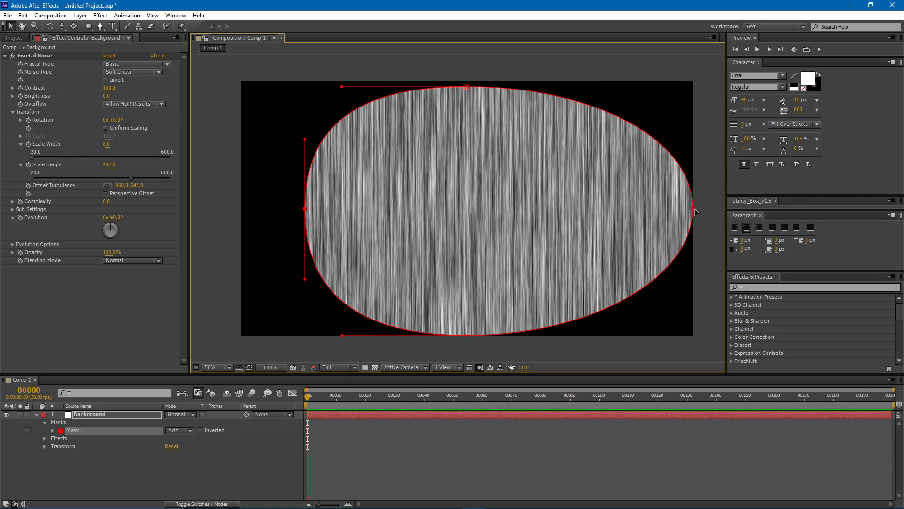
{"action": "left_click_drag", "start_coordinate": [694, 209], "coordinate": [600, 206]}
{"action": "left_click_drag", "start_coordinate": [467, 86], "coordinate": [454, 101]}
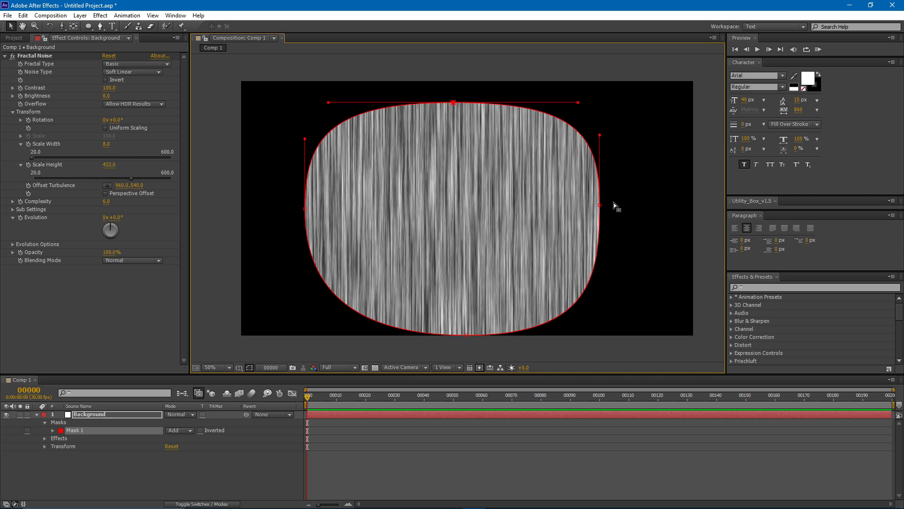
{"action": "left_click_drag", "start_coordinate": [600, 205], "coordinate": [634, 206]}
{"action": "left_click_drag", "start_coordinate": [454, 101], "coordinate": [460, 90]}
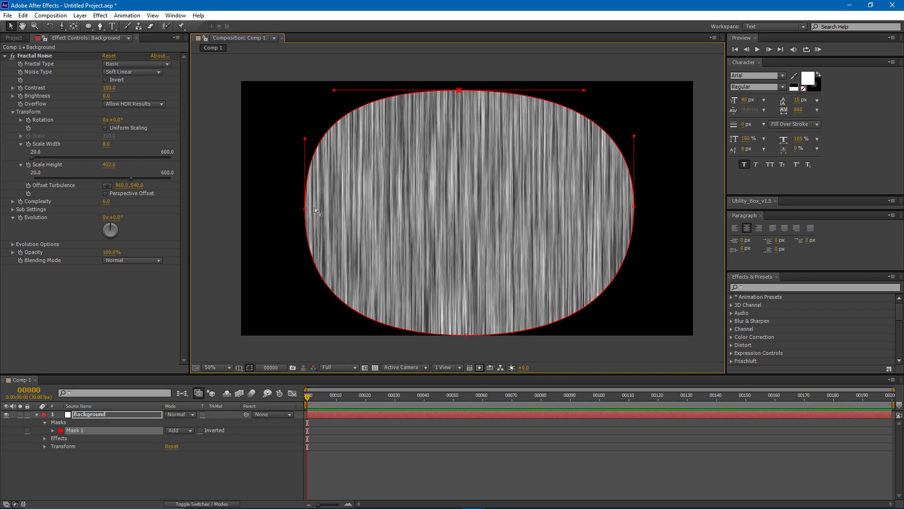
{"action": "left_click_drag", "start_coordinate": [305, 208], "coordinate": [277, 220]}
{"action": "left_click_drag", "start_coordinate": [463, 336], "coordinate": [466, 330]}
{"action": "key", "text": "ctrl+z"}
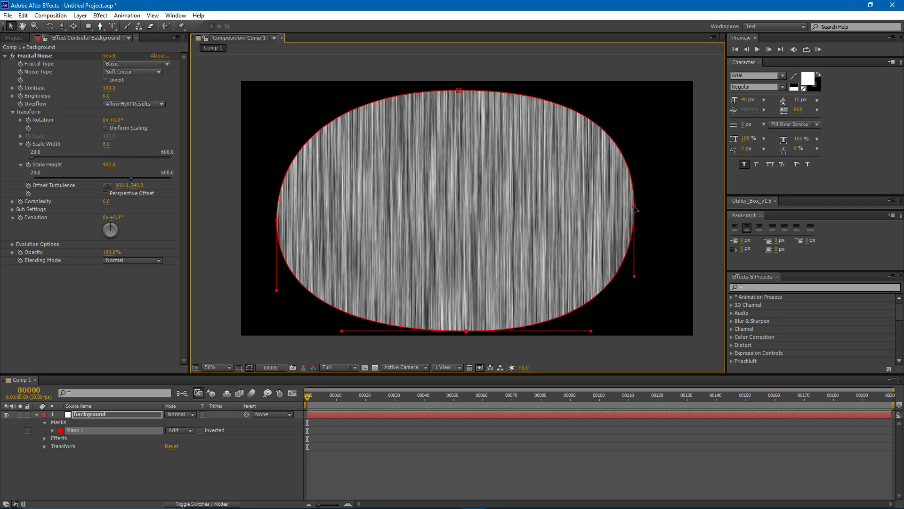
{"action": "left_click_drag", "start_coordinate": [635, 208], "coordinate": [658, 210]}
Step: Feather the Background layer's elliptical mask by 373 pixels
{"action": "left_click", "coordinate": [113, 416]}
{"action": "key", "text": "f"}
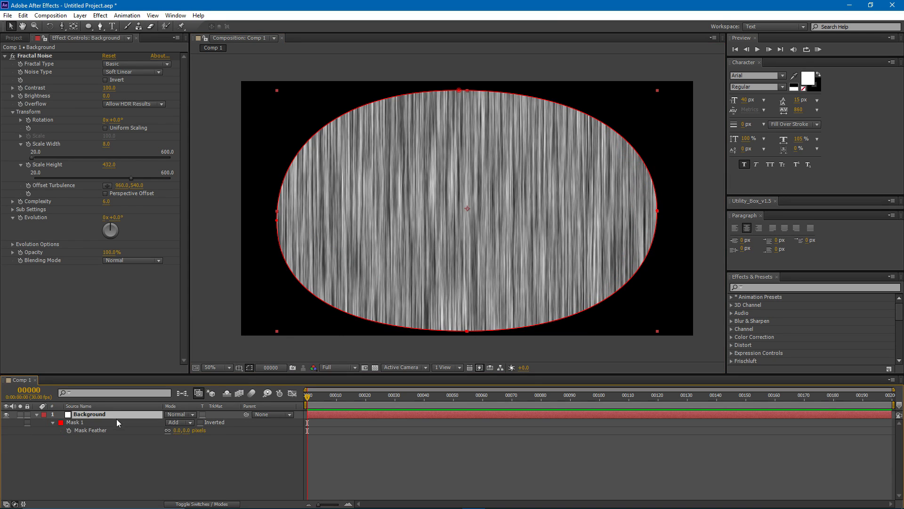
{"action": "left_click_drag", "start_coordinate": [182, 430], "coordinate": [352, 431]}
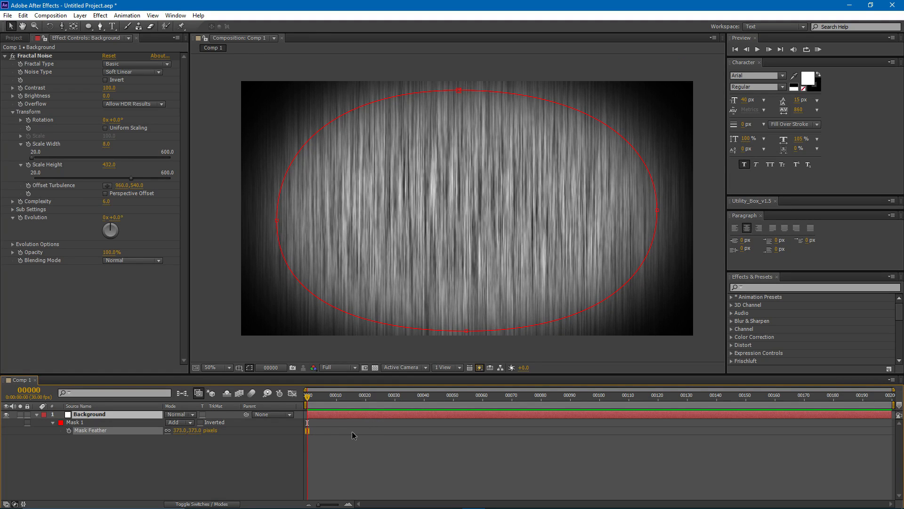
{"action": "left_click", "coordinate": [332, 419]}
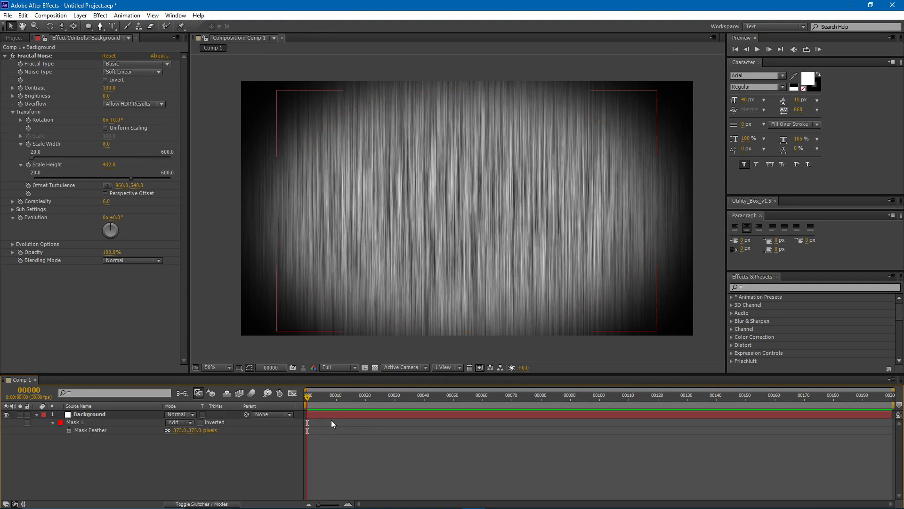
Step: Draw a second elliptical mask on the Background layer, tall and narrow, centered and slightly taller than the frame
{"action": "left_click", "coordinate": [90, 26]}
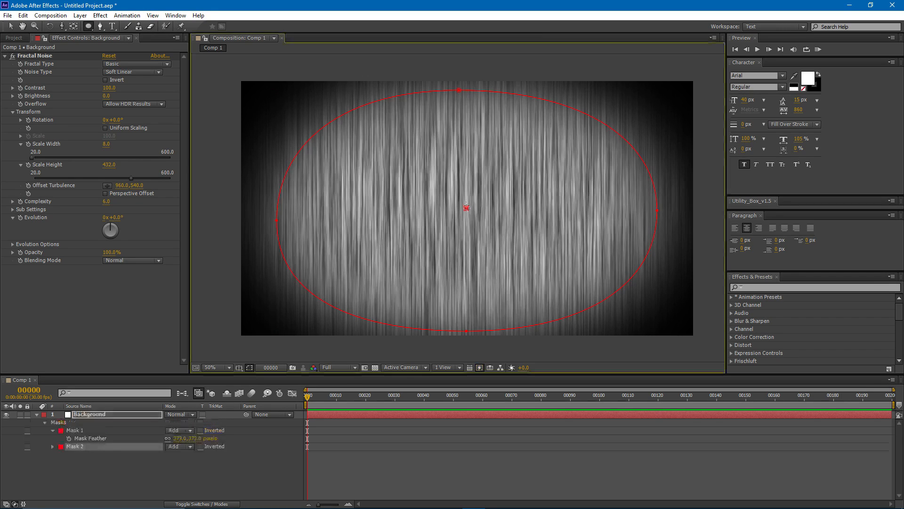
{"action": "left_click_drag", "start_coordinate": [467, 208], "coordinate": [386, 132]}
{"action": "key", "text": "ctrl+z"}
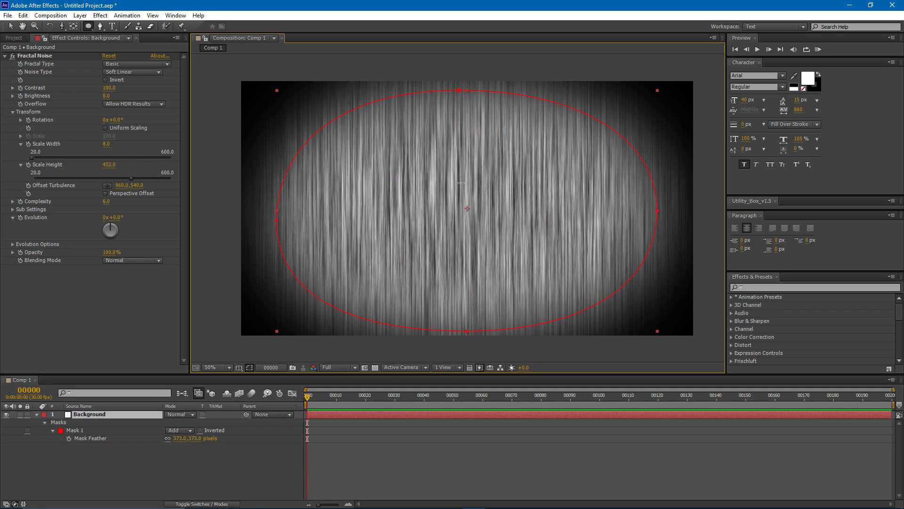
{"action": "left_click_drag", "start_coordinate": [467, 208], "coordinate": [408, 77]}
Step: Try to feather the edge of the narrow second mask
{"action": "key", "text": "f"}
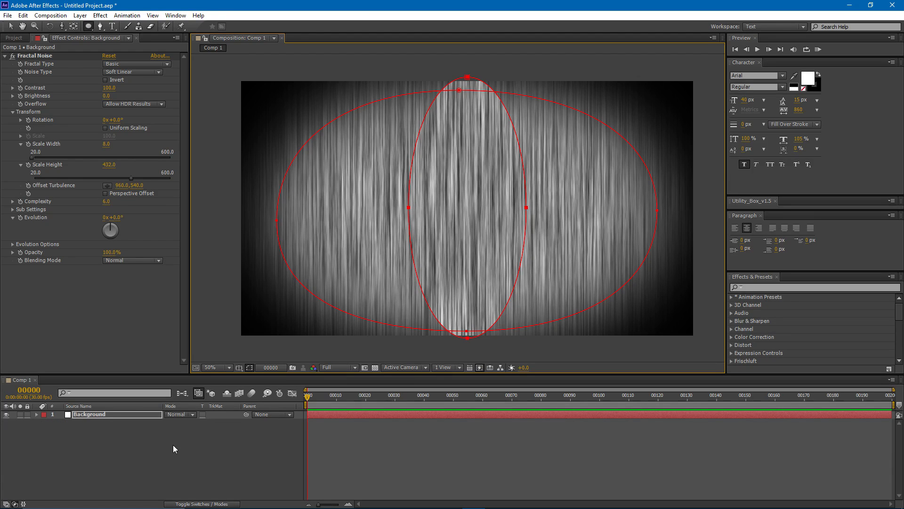
{"action": "key", "text": "f"}
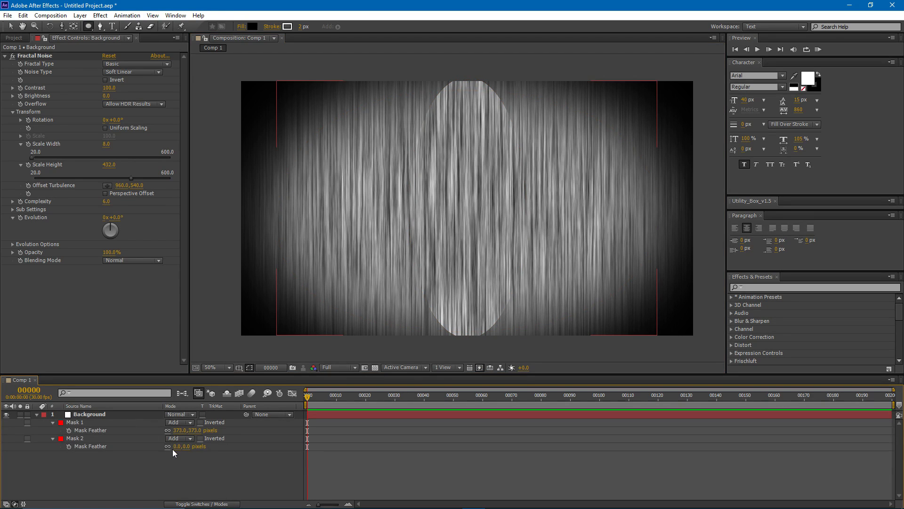
{"action": "left_click_drag", "start_coordinate": [173, 447], "coordinate": [198, 447]}
Step: Set the Mask Opacity of the wide Mask 1 on the Background layer to 25%
{"action": "left_click", "coordinate": [320, 416]}
{"action": "key", "text": "t"}
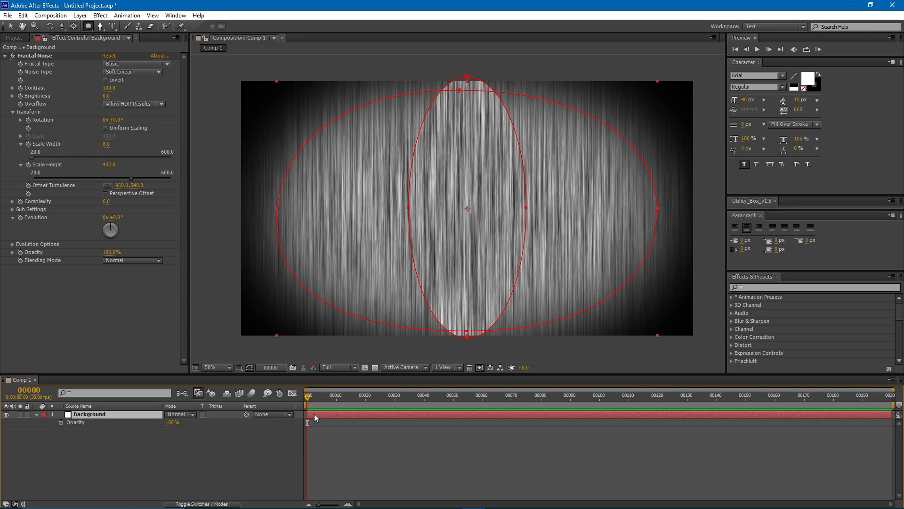
{"action": "key", "text": "t"}
{"action": "key", "text": "t"}
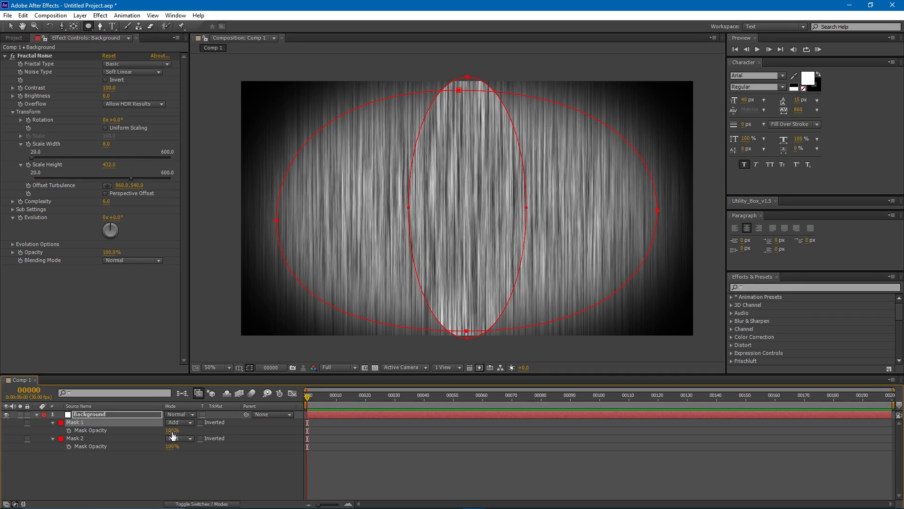
{"action": "left_click_drag", "start_coordinate": [172, 430], "coordinate": [137, 436]}
{"action": "left_click", "coordinate": [141, 411]}
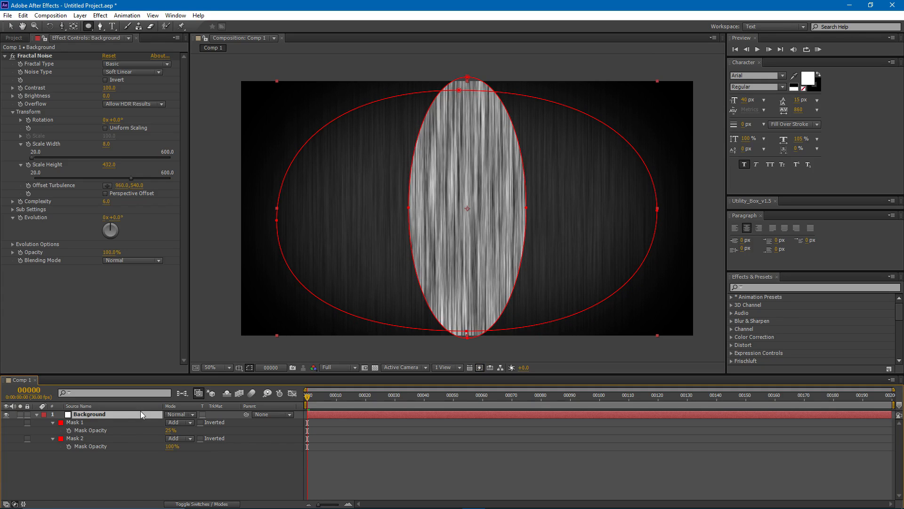
Step: Feather the narrow Mask 2 on the Background layer by 313 pixels and lower its top and side points
{"action": "key", "text": "f"}
{"action": "left_click_drag", "start_coordinate": [175, 446], "coordinate": [306, 446]}
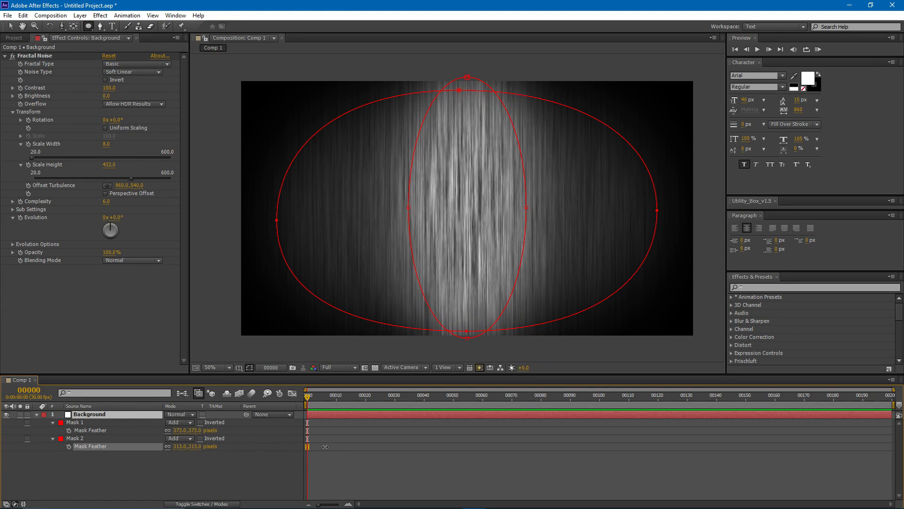
{"action": "left_click_drag", "start_coordinate": [467, 77], "coordinate": [464, 115]}
{"action": "left_click_drag", "start_coordinate": [409, 208], "coordinate": [402, 240]}
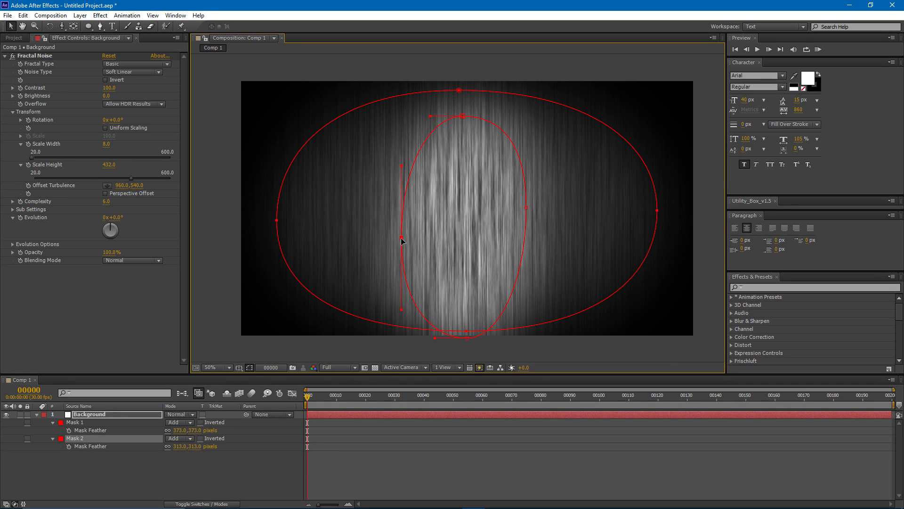
{"action": "left_click_drag", "start_coordinate": [526, 207], "coordinate": [526, 240]}
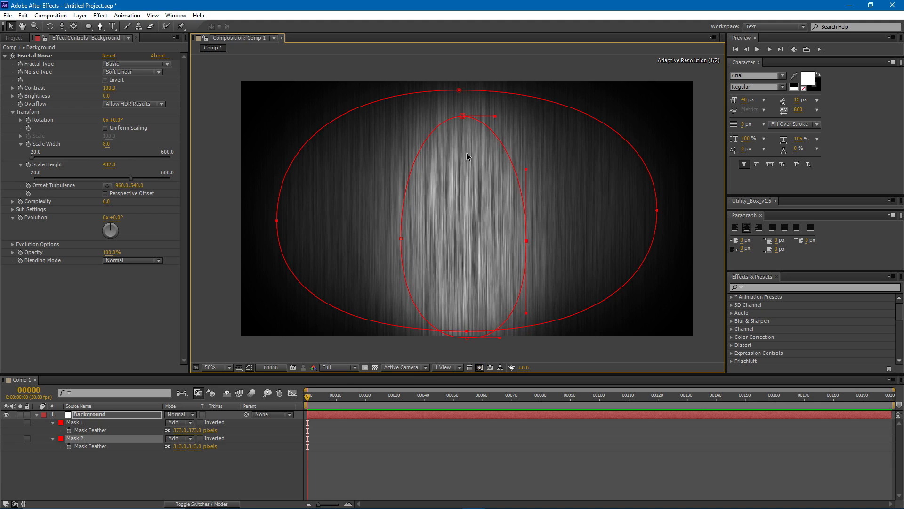
{"action": "left_click_drag", "start_coordinate": [463, 116], "coordinate": [463, 139]}
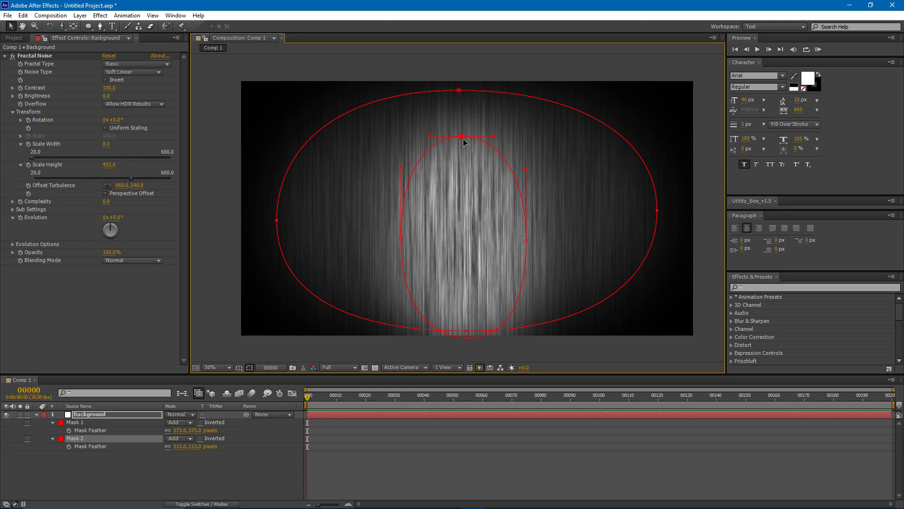
Step: Lower the top point of the wide Mask 1 slightly and move Mask 2's top and side points a little further down
{"action": "left_click_drag", "start_coordinate": [459, 90], "coordinate": [459, 99]}
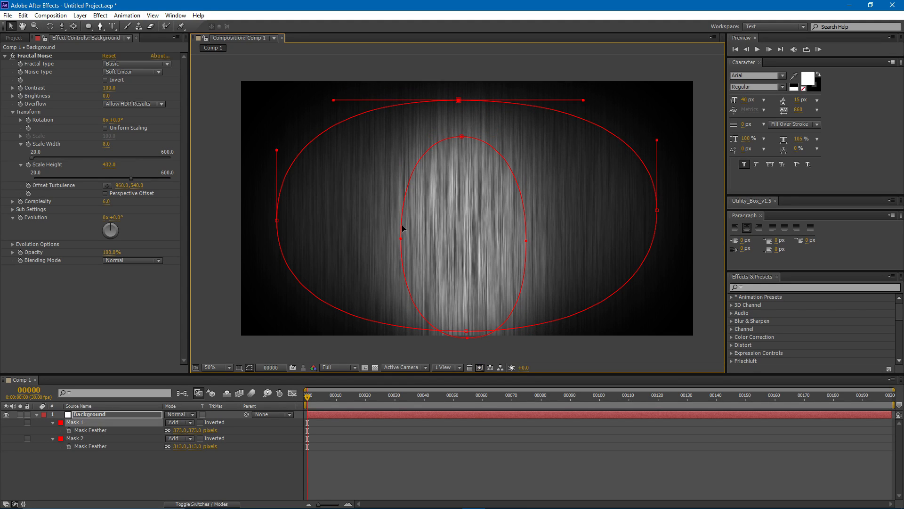
{"action": "left_click_drag", "start_coordinate": [401, 240], "coordinate": [398, 253]}
{"action": "left_click_drag", "start_coordinate": [461, 137], "coordinate": [461, 145]}
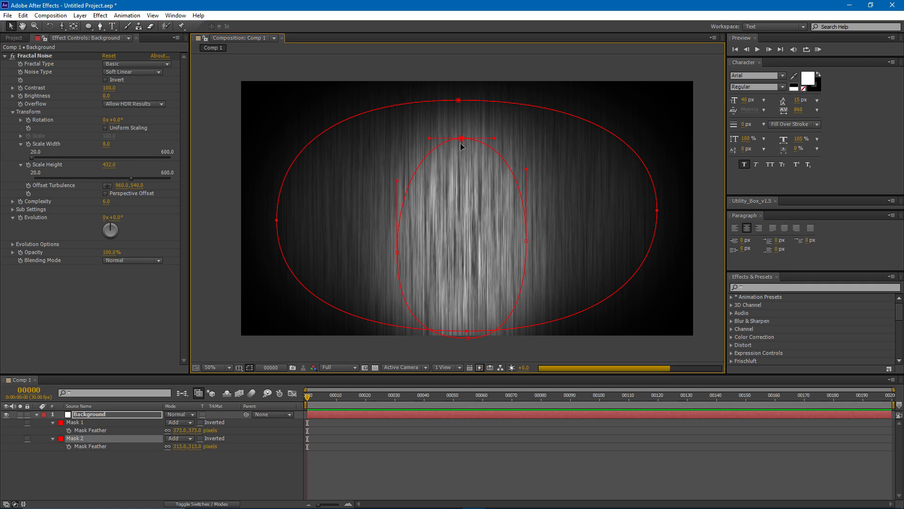
{"action": "mouse_move", "coordinate": [521, 245]}
{"action": "left_mouse_down"}
{"action": "mouse_move", "coordinate": [526, 262]}
{"action": "mouse_move", "coordinate": [527, 253]}
{"action": "left_mouse_up"}
Step: Set Mask 1's Mask Opacity on the Background layer to 18% and scrub through the first frames to preview it
{"action": "left_click", "coordinate": [112, 413]}
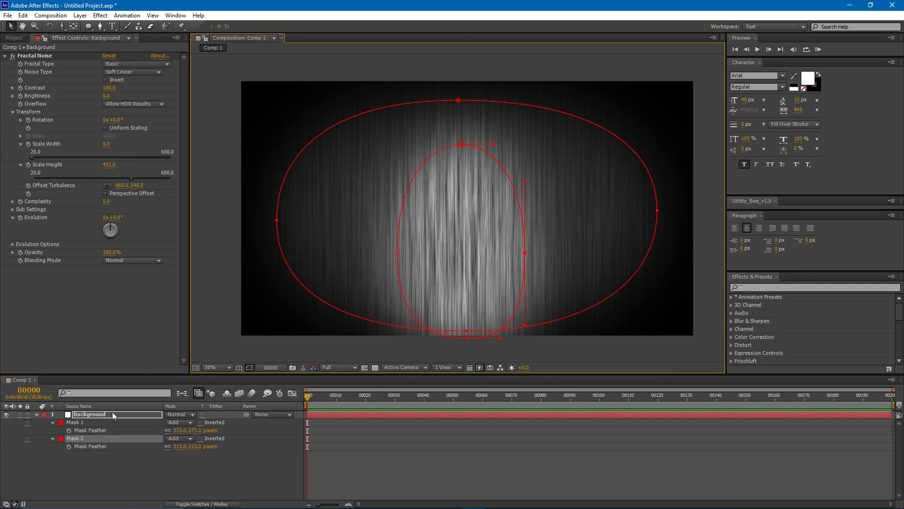
{"action": "key", "text": "t"}
{"action": "key", "text": "t"}
{"action": "key", "text": "t"}
{"action": "left_click_drag", "start_coordinate": [171, 430], "coordinate": [162, 433]}
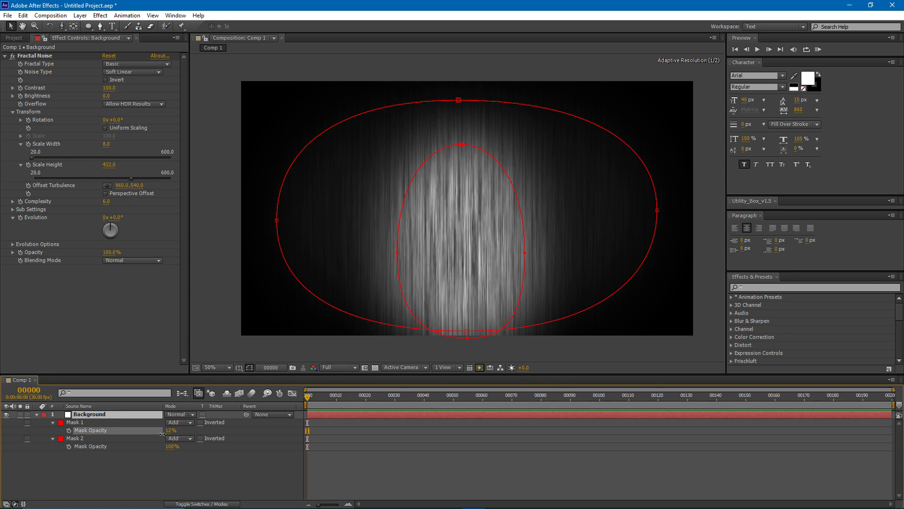
{"action": "left_click", "coordinate": [346, 465]}
{"action": "left_click_drag", "start_coordinate": [308, 406], "coordinate": [517, 406]}
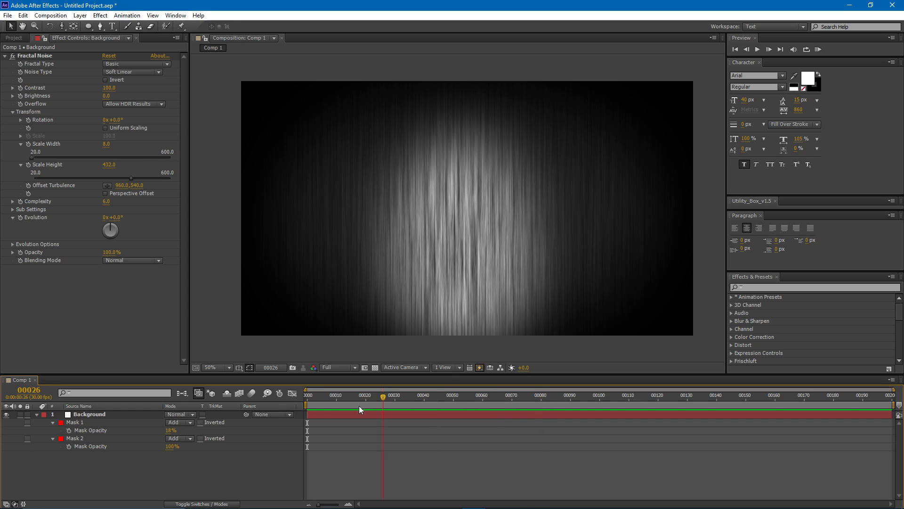
{"action": "left_click_drag", "start_coordinate": [358, 405], "coordinate": [261, 404]}
Step: Apply a Curves effect to the Background layer and pull the midpoint and upper end of its RGB curve down to darken it
{"action": "left_click", "coordinate": [313, 413]}
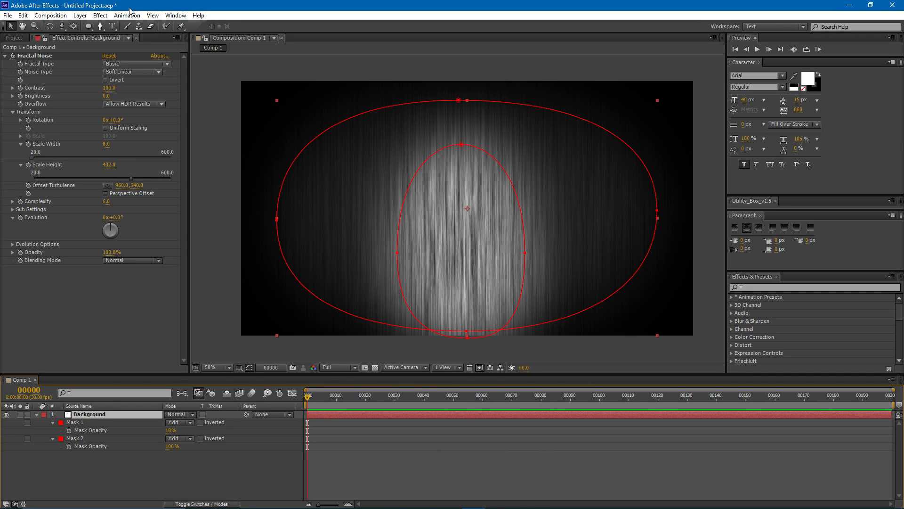
{"action": "left_click", "coordinate": [100, 15]}
{"action": "mouse_move", "coordinate": [140, 102]}
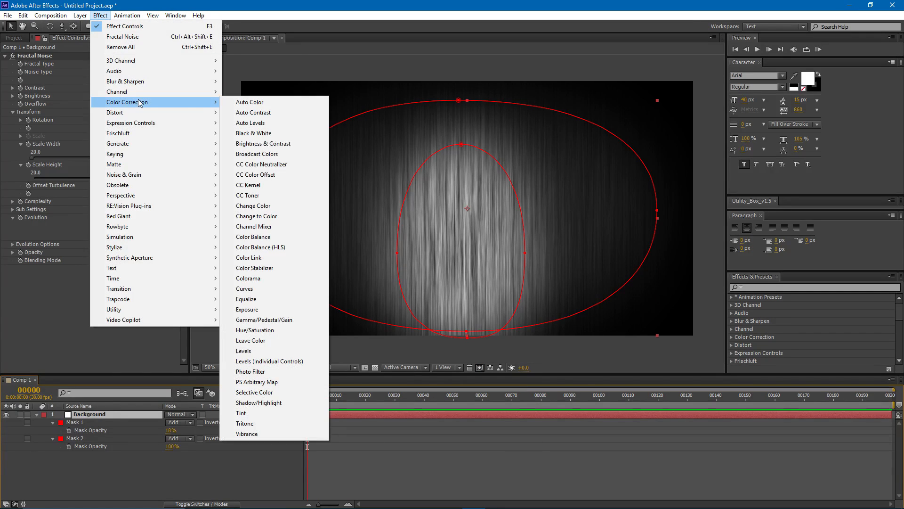
{"action": "left_click", "coordinate": [259, 289]}
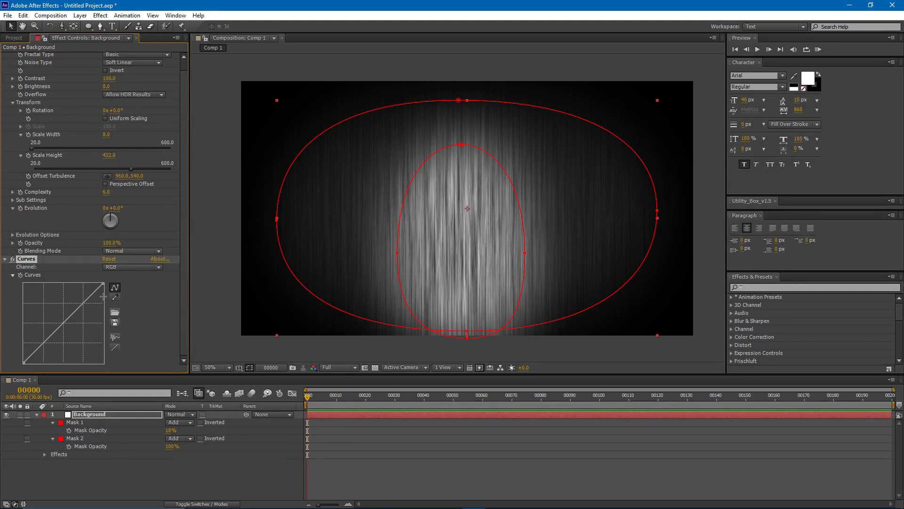
{"action": "left_click_drag", "start_coordinate": [102, 285], "coordinate": [116, 301]}
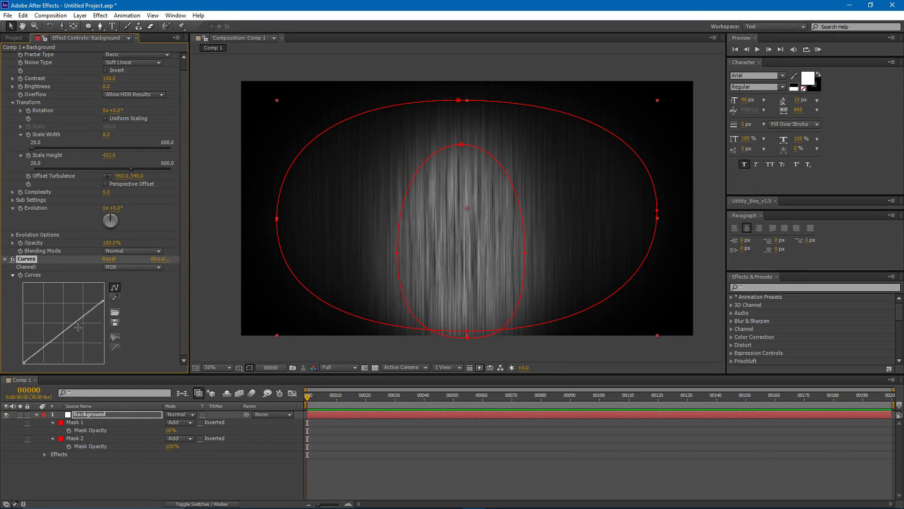
{"action": "left_click_drag", "start_coordinate": [77, 327], "coordinate": [71, 338]}
{"action": "left_click_drag", "start_coordinate": [103, 301], "coordinate": [63, 347]}
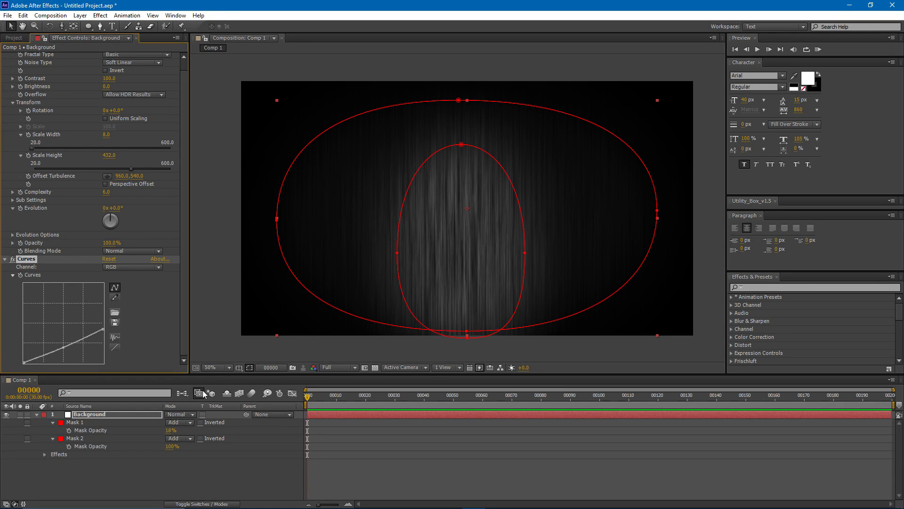
Step: Set the Background layer's overall Opacity to 50%
{"action": "left_click", "coordinate": [132, 395]}
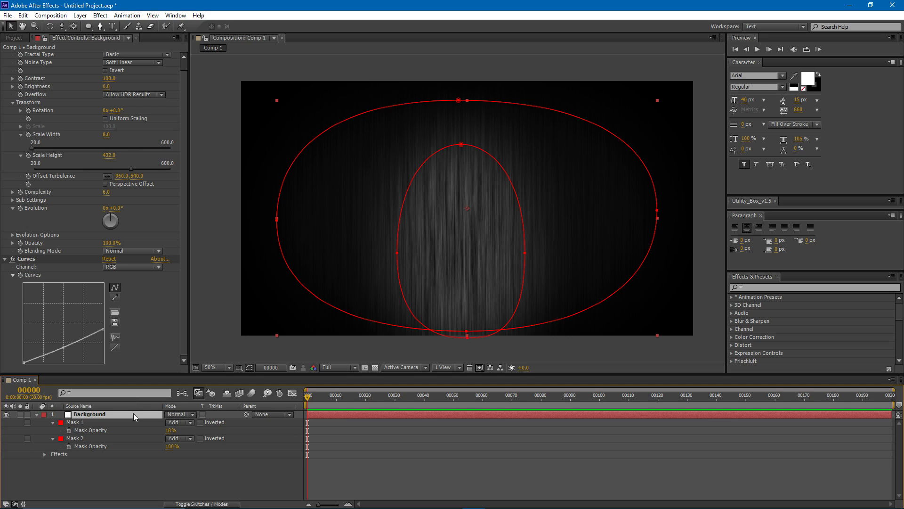
{"action": "key", "text": "t"}
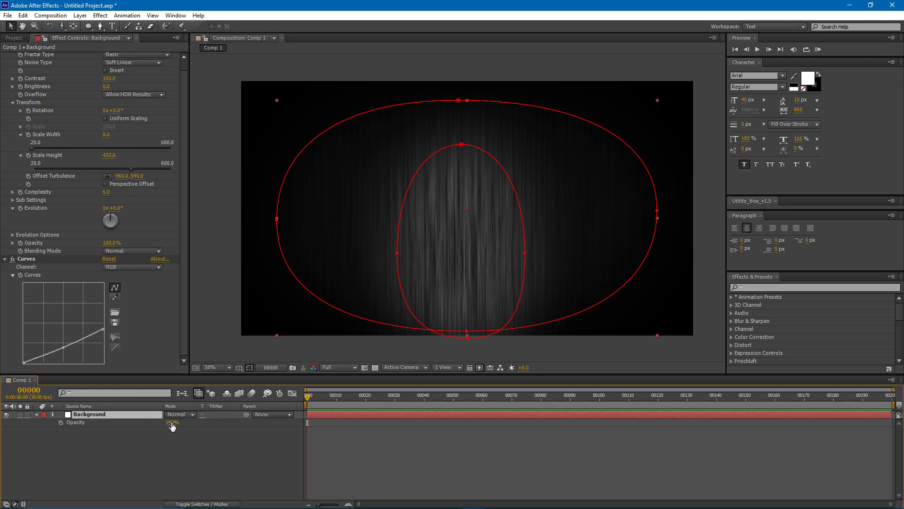
{"action": "left_click_drag", "start_coordinate": [172, 426], "coordinate": [153, 426]}
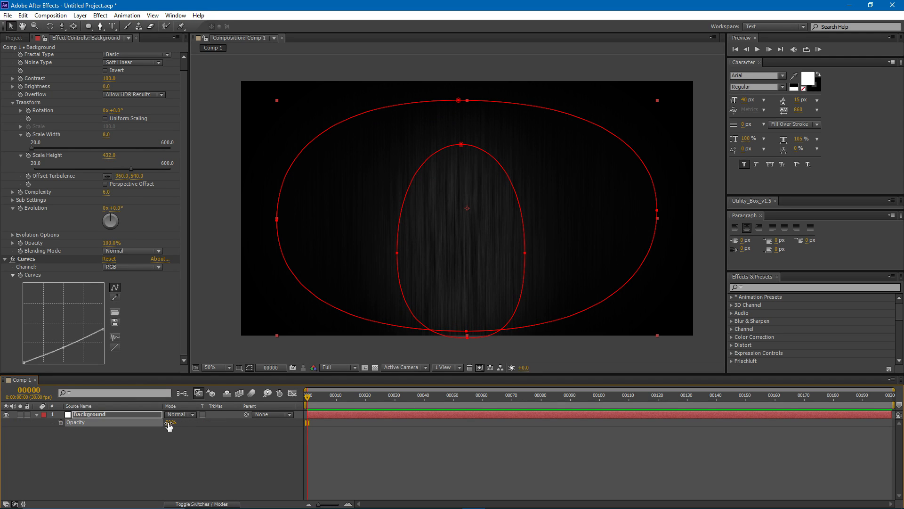
{"action": "left_click", "coordinate": [169, 422]}
{"action": "left_click", "coordinate": [281, 422]}
{"action": "left_click", "coordinate": [281, 422]}
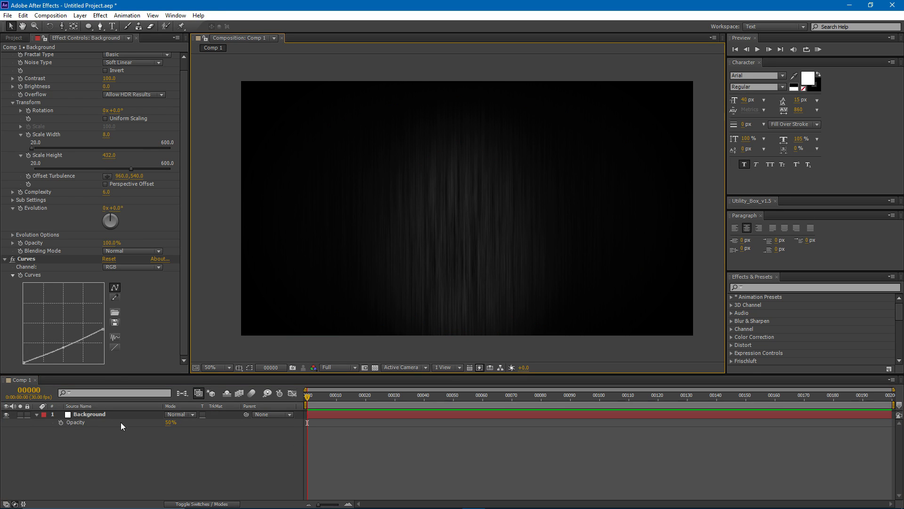
Step: Set the Mask Opacity of Mask 1 on the Background layer to 31%
{"action": "left_click", "coordinate": [102, 414]}
{"action": "key", "text": "t"}
{"action": "key", "text": "t"}
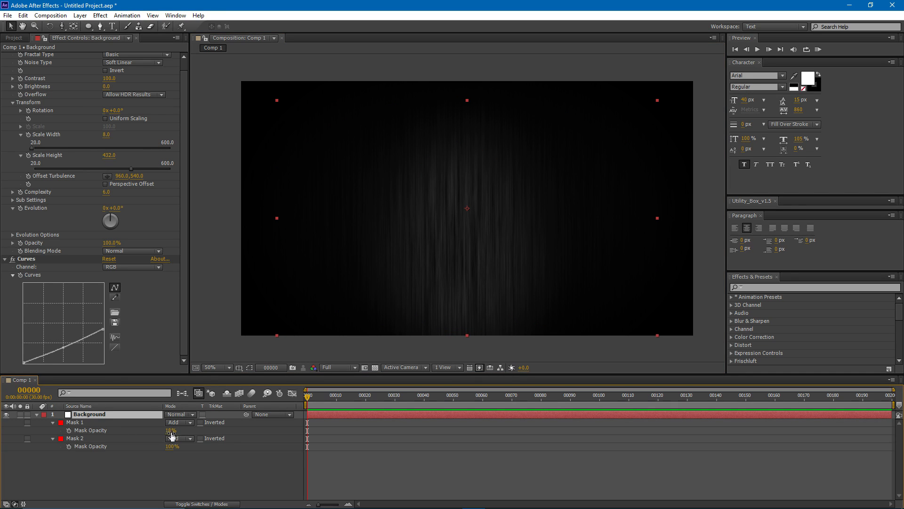
{"action": "left_click_drag", "start_coordinate": [171, 430], "coordinate": [174, 430]}
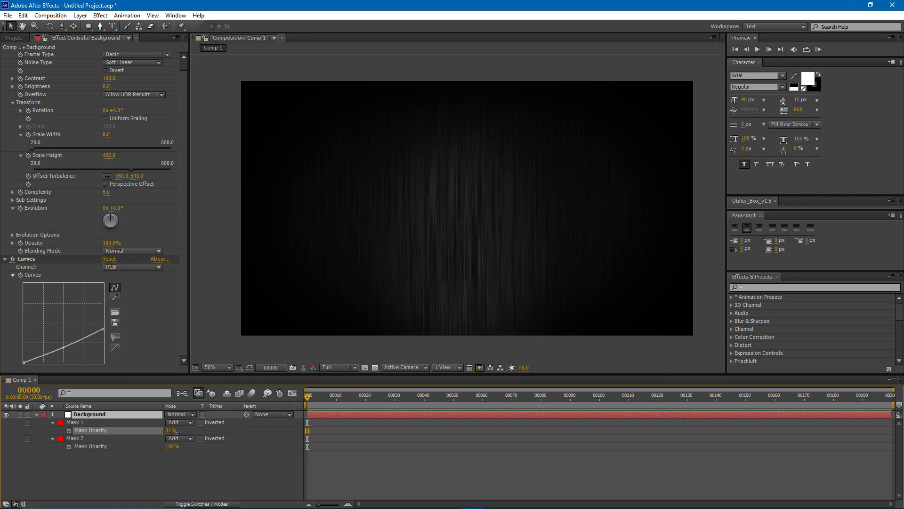
{"action": "left_click", "coordinate": [375, 448]}
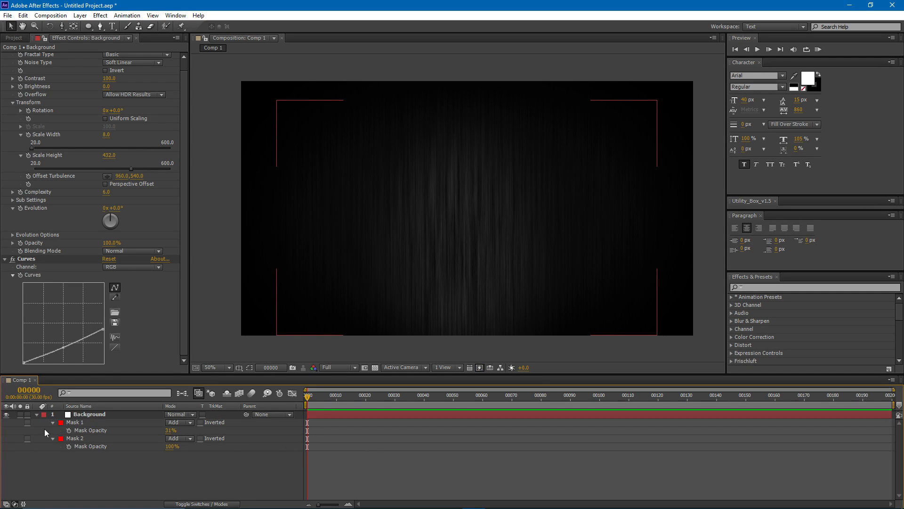
Step: Collapse the Background layer's properties and add skull-vector-XMczV9-clipart.png to Comp 1 as the layer above it
{"action": "left_click", "coordinate": [36, 414]}
{"action": "left_click", "coordinate": [14, 37]}
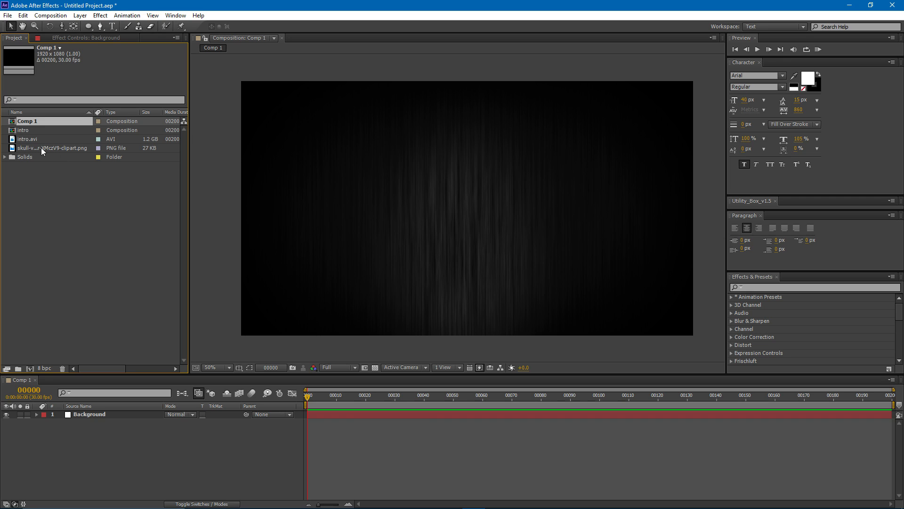
{"action": "left_click_drag", "start_coordinate": [41, 148], "coordinate": [100, 412]}
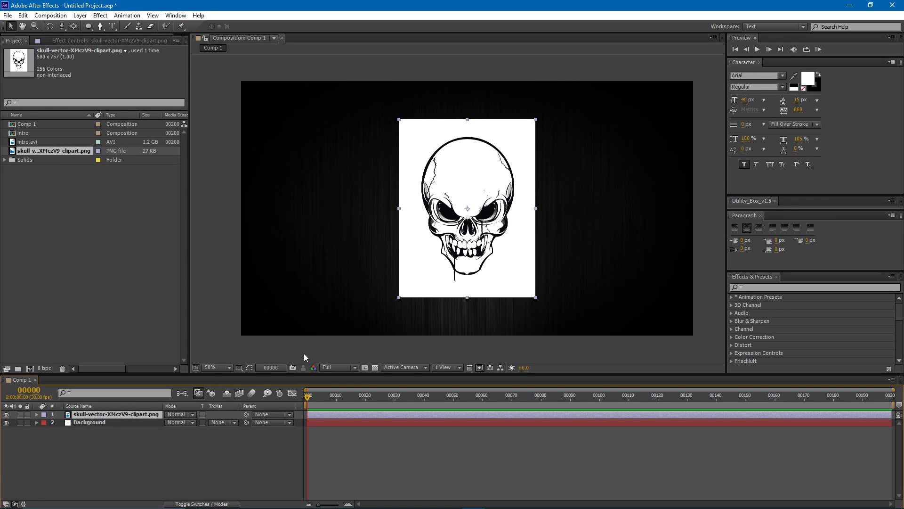
Step: Pre-compose the skull image layer as Logo_Holder, moving all attributes into the new composition
{"action": "key", "text": "ctrl+shift+c"}
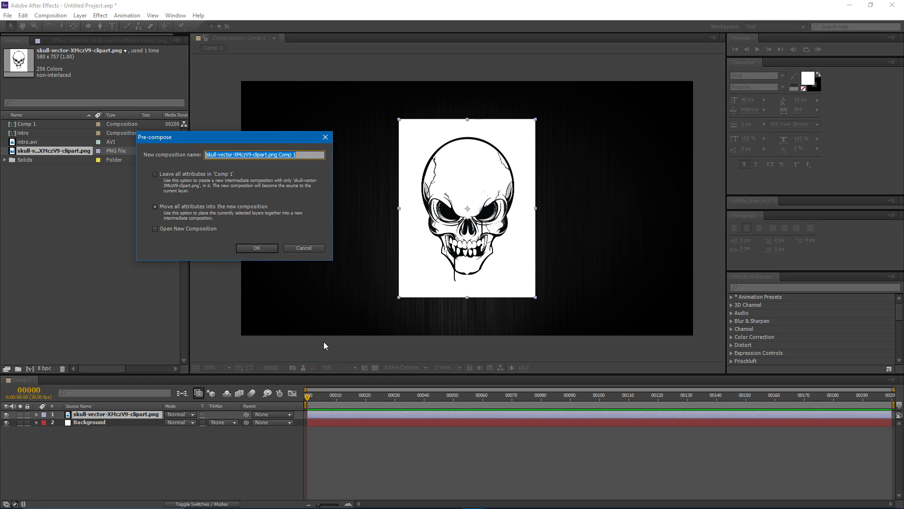
{"action": "type", "text": "Logo_Ho"}
{"action": "type", "text": "lder"}
{"action": "key", "text": "Return"}
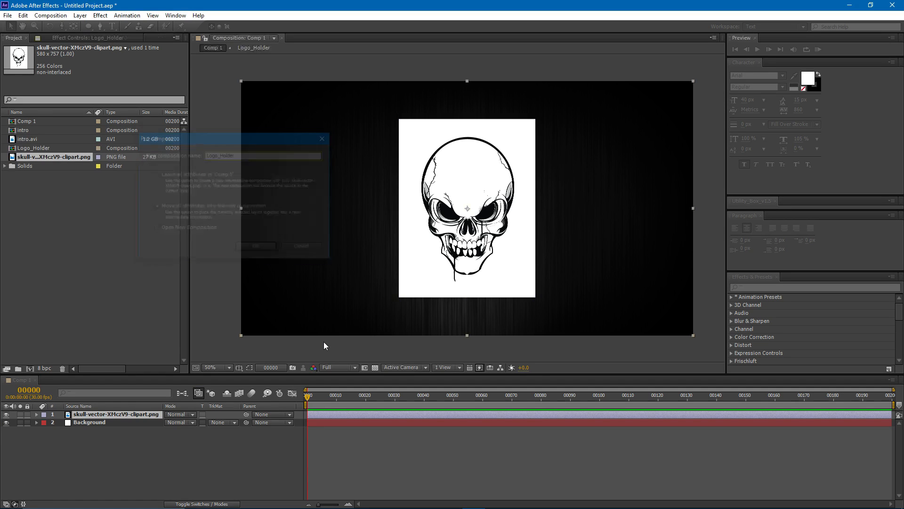
Step: Inside the Logo_Holder composition, apply the Find Edges effect to the skull image layer with Invert enabled
{"action": "double_click", "coordinate": [85, 414]}
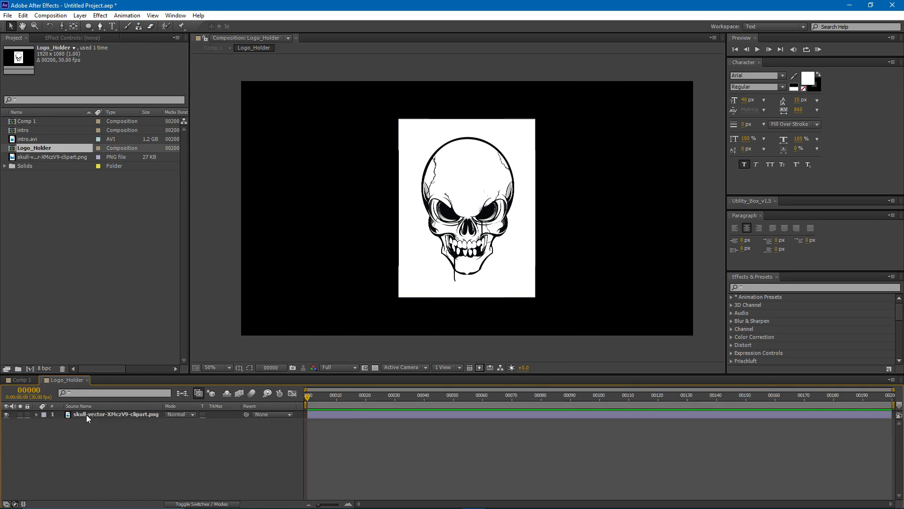
{"action": "left_click", "coordinate": [351, 414]}
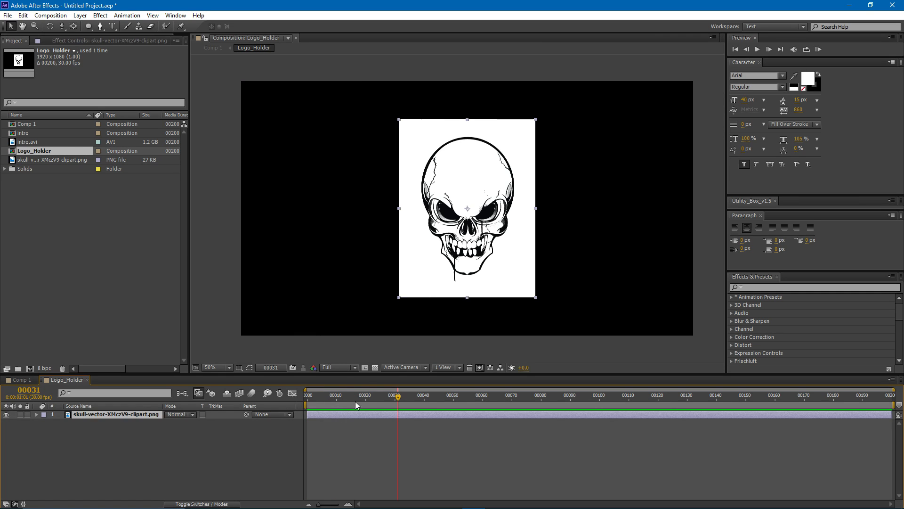
{"action": "left_click", "coordinate": [92, 39]}
{"action": "left_click", "coordinate": [99, 16]}
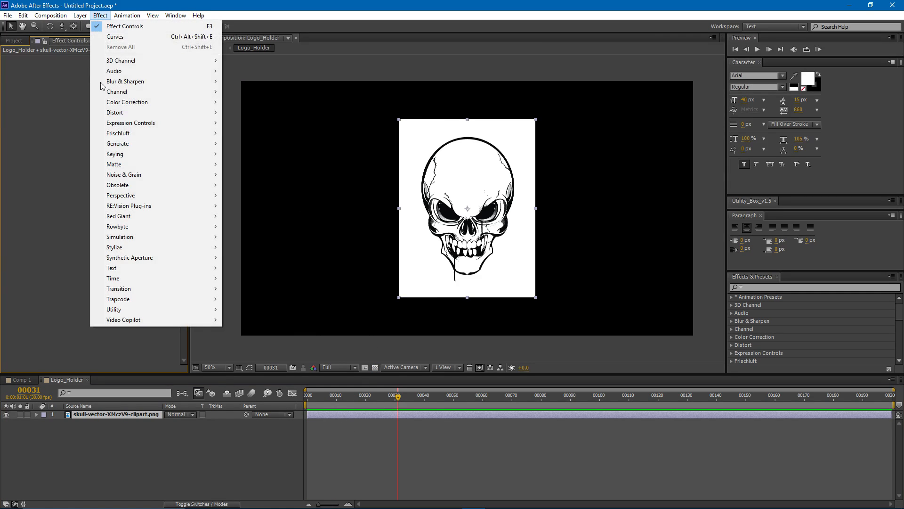
{"action": "mouse_move", "coordinate": [207, 246]}
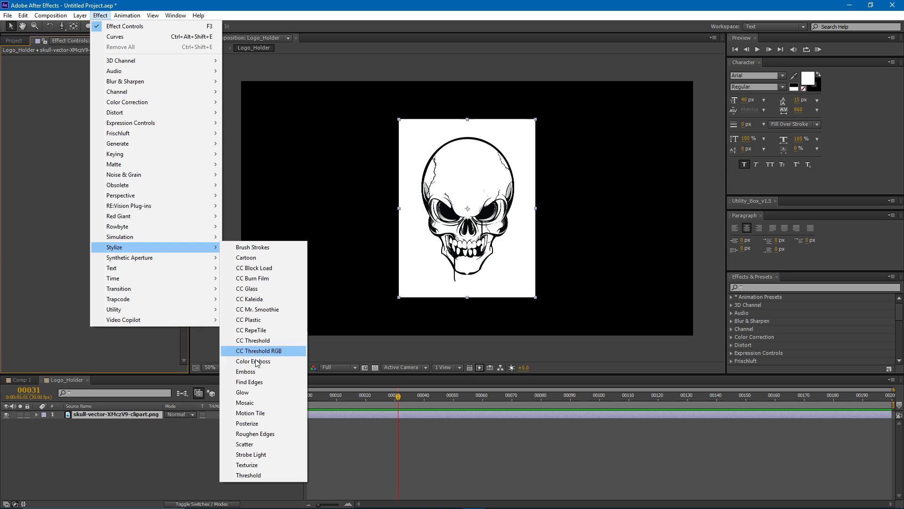
{"action": "left_click", "coordinate": [250, 382]}
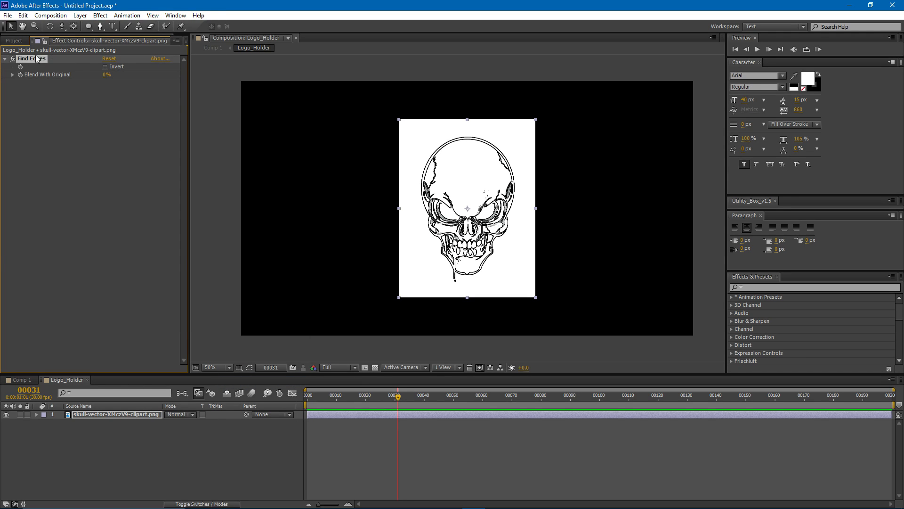
{"action": "left_click", "coordinate": [106, 67]}
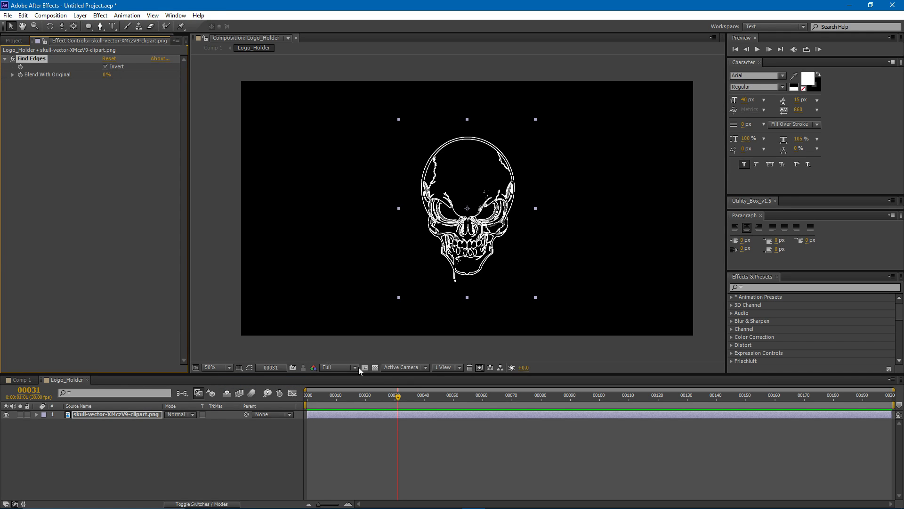
{"action": "left_click_drag", "start_coordinate": [398, 395], "coordinate": [357, 397]}
{"action": "left_click", "coordinate": [329, 438]}
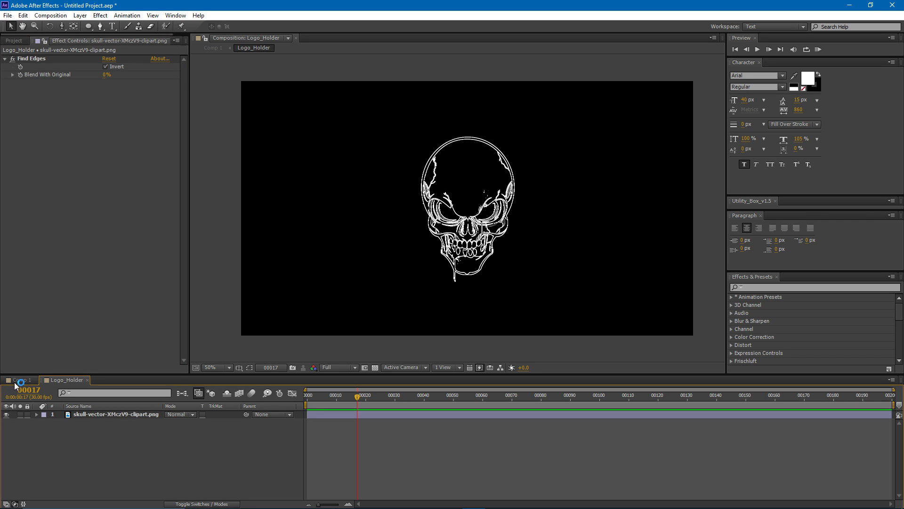
Step: Return to Comp 1 and set the Logo_Holder layer's blending mode to Screen
{"action": "left_click", "coordinate": [19, 380]}
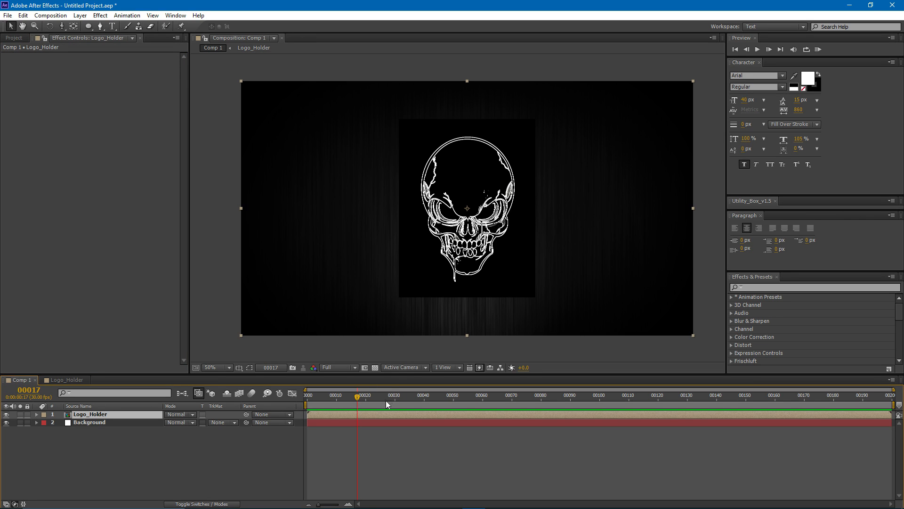
{"action": "left_click", "coordinate": [178, 414]}
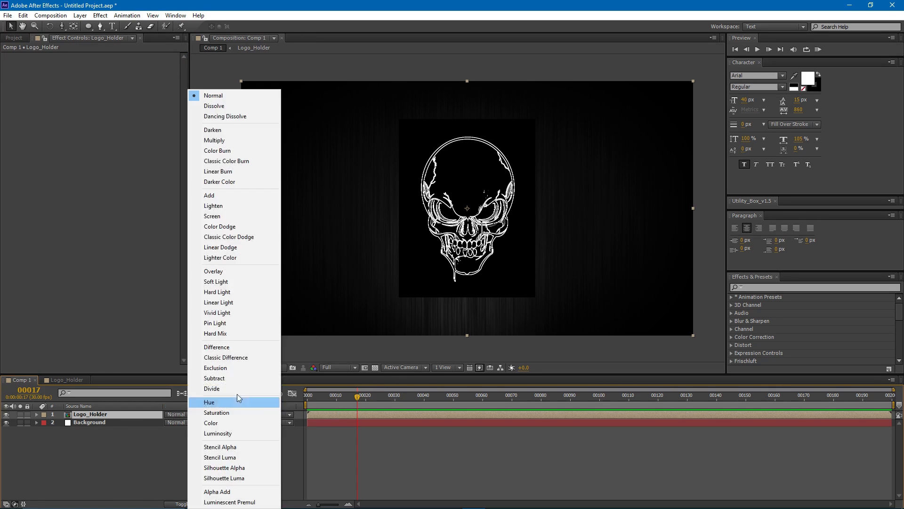
{"action": "left_click", "coordinate": [227, 218]}
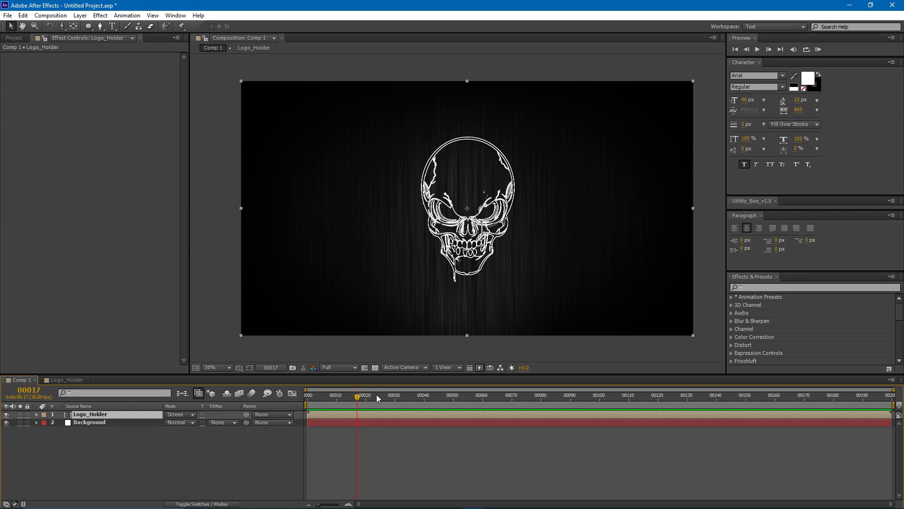
Step: Add a two-node camera to Comp 1 with a 75° angle of view
{"action": "left_click", "coordinate": [78, 16]}
{"action": "mouse_move", "coordinate": [92, 26]}
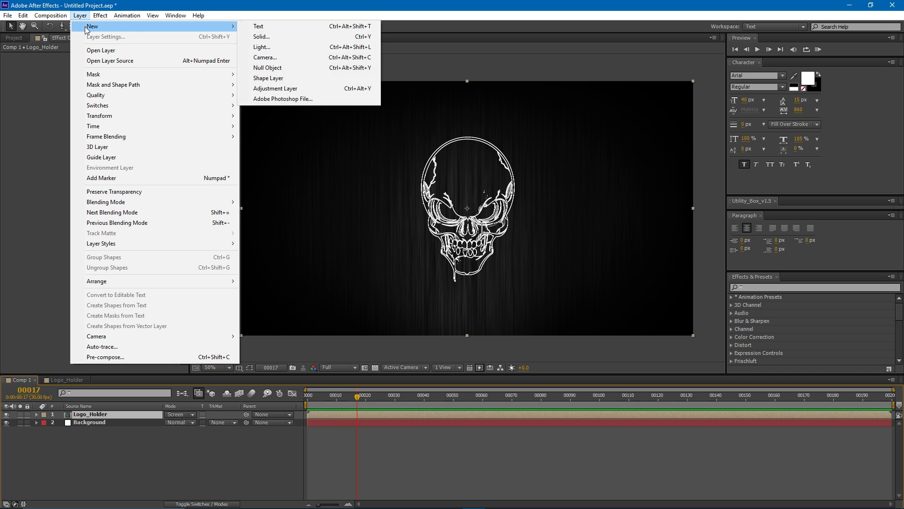
{"action": "left_click", "coordinate": [316, 57]}
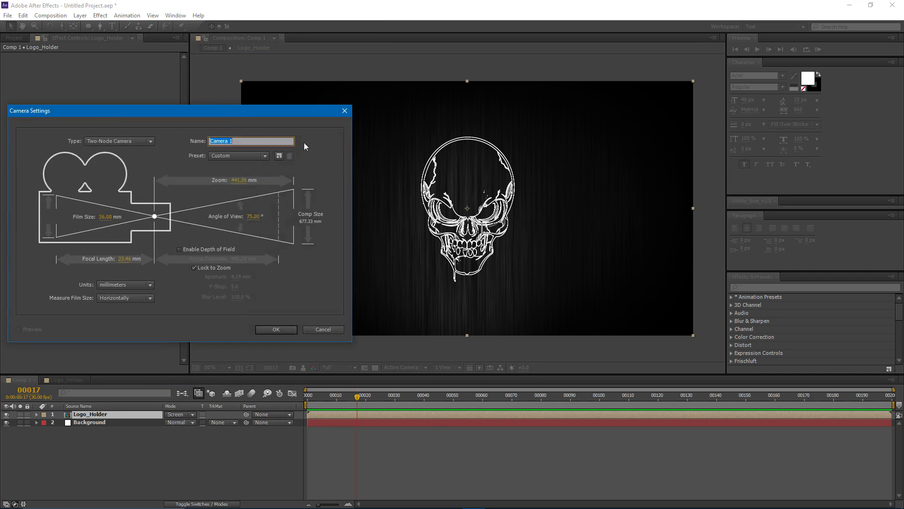
{"action": "left_click", "coordinate": [253, 216]}
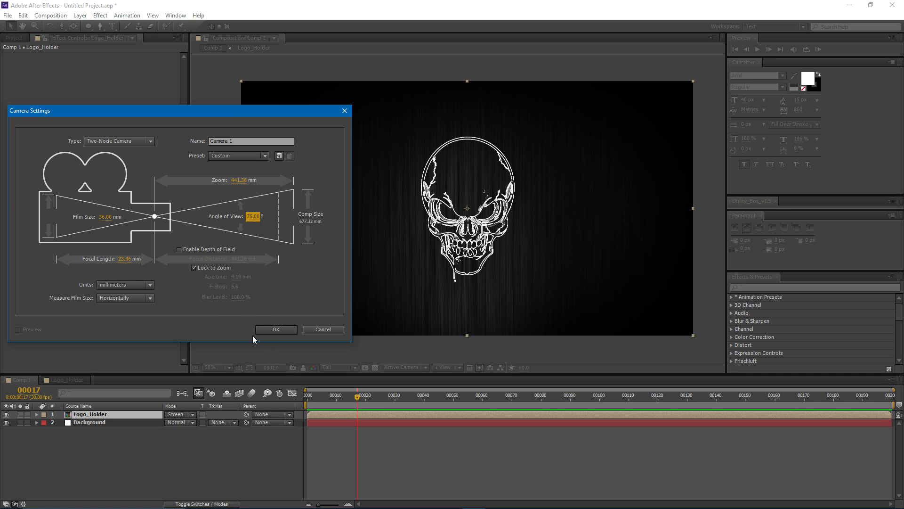
{"action": "left_click", "coordinate": [272, 329]}
Step: Return to frame 0 and turn the Logo_Holder and Background layers into 3D layers
{"action": "left_click_drag", "start_coordinate": [349, 403], "coordinate": [305, 394]}
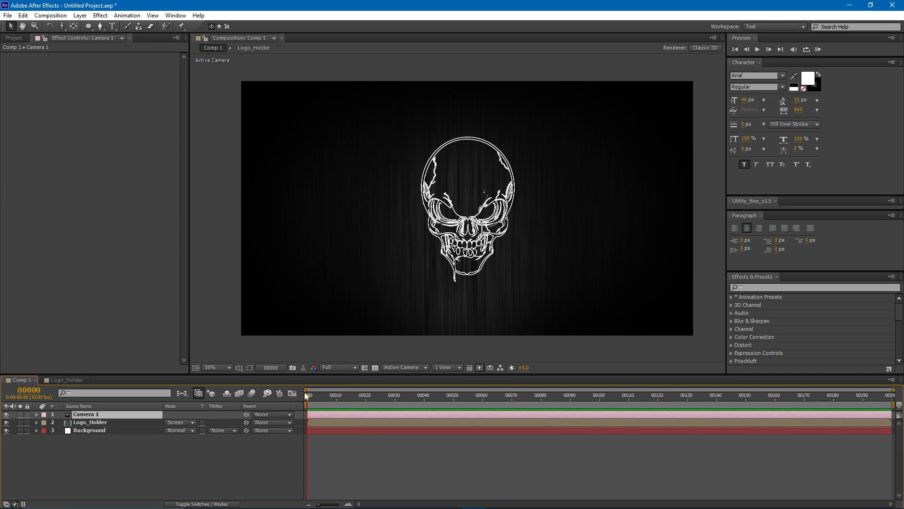
{"action": "left_click", "coordinate": [111, 422]}
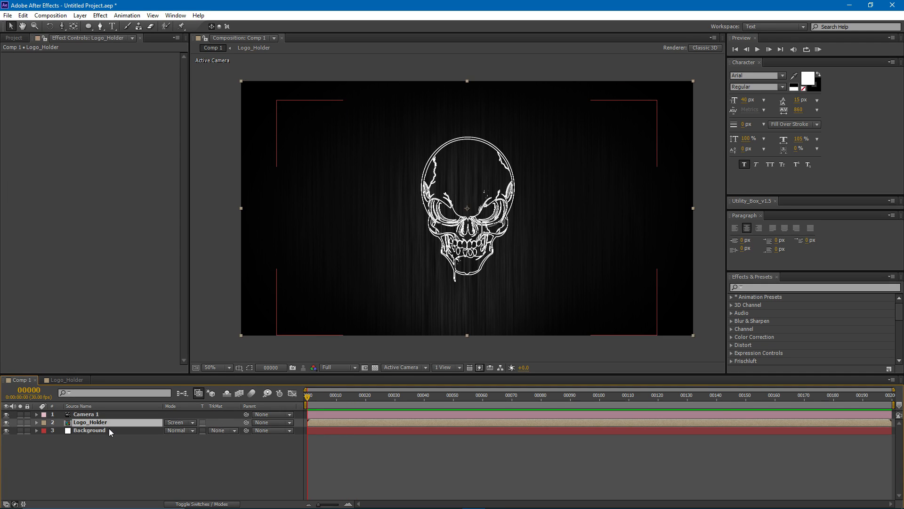
{"action": "left_click", "coordinate": [109, 429], "text": "shift"}
{"action": "key", "text": "F4"}
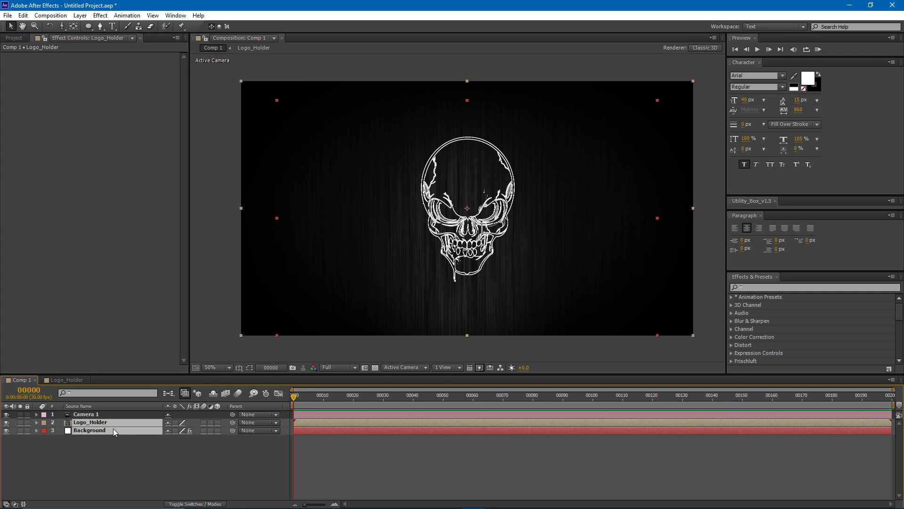
{"action": "left_click", "coordinate": [218, 422]}
{"action": "left_click", "coordinate": [327, 462]}
Step: Reveal the camera's transform properties and start keyframing its Position at frame 0
{"action": "left_click", "coordinate": [37, 414]}
{"action": "left_click", "coordinate": [37, 414]}
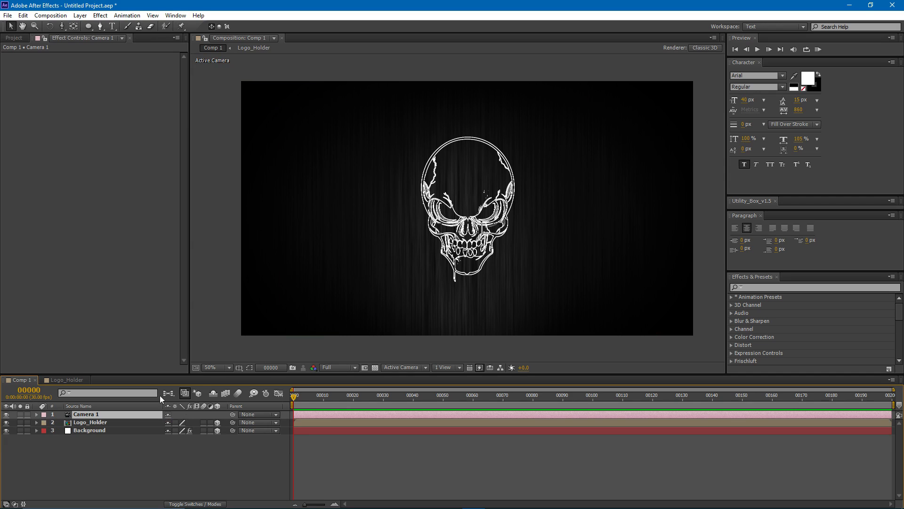
{"action": "left_click", "coordinate": [37, 415]}
{"action": "left_click", "coordinate": [43, 422]}
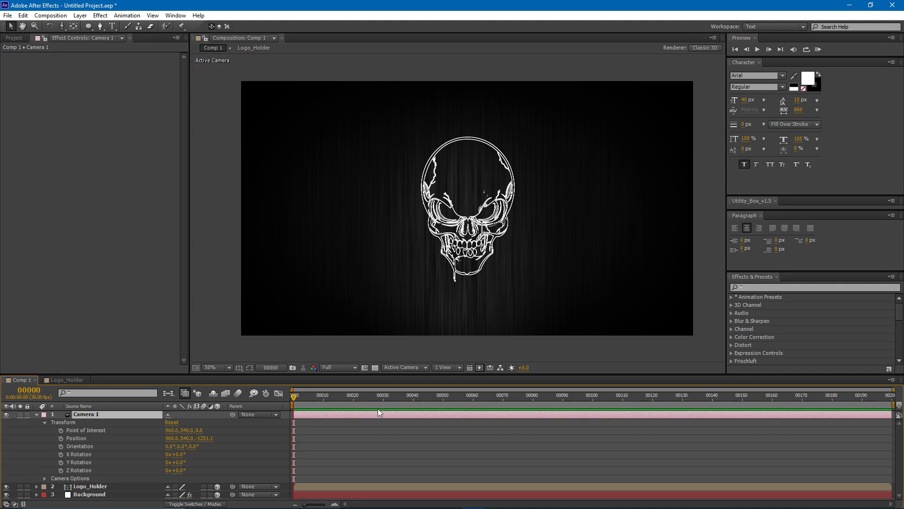
{"action": "left_click", "coordinate": [60, 438]}
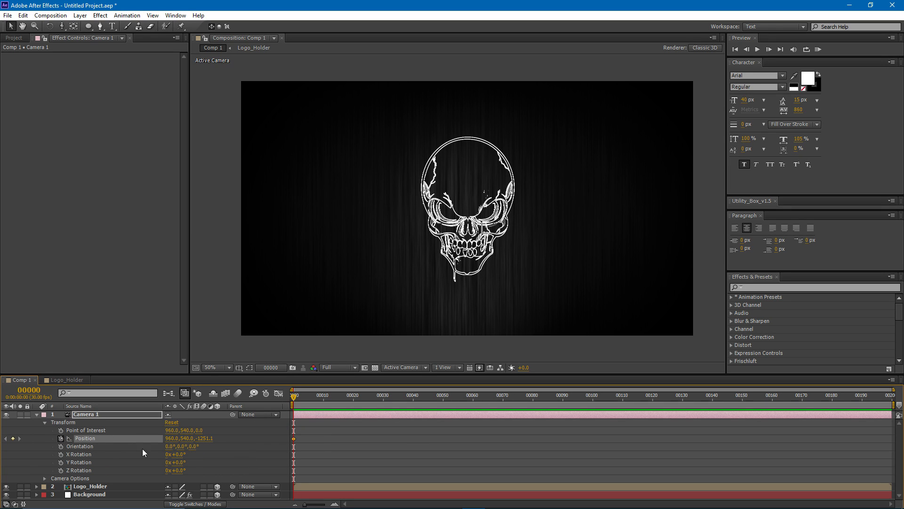
Step: At frame 199, set the camera's Z position to -744.1 to create the ending Position keyframe
{"action": "left_click", "coordinate": [363, 439]}
{"action": "left_click_drag", "start_coordinate": [295, 397], "coordinate": [890, 397]}
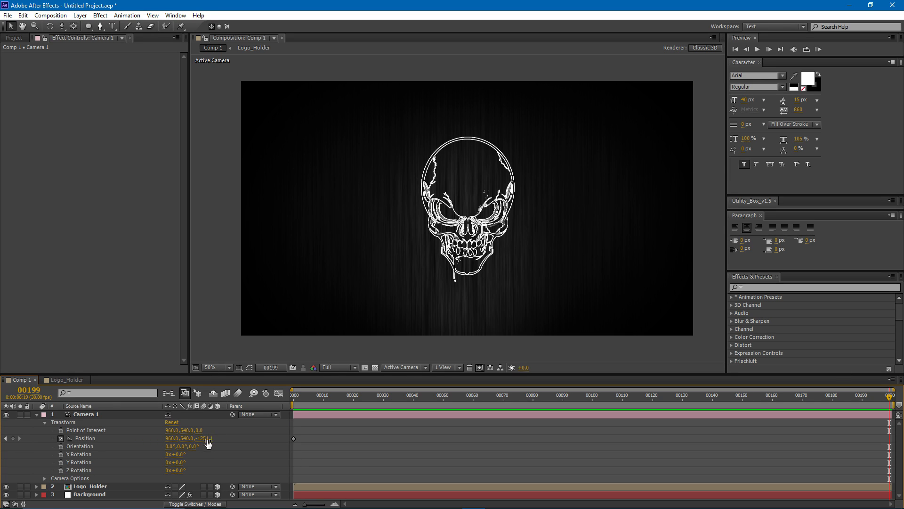
{"action": "left_click_drag", "start_coordinate": [205, 440], "coordinate": [431, 422]}
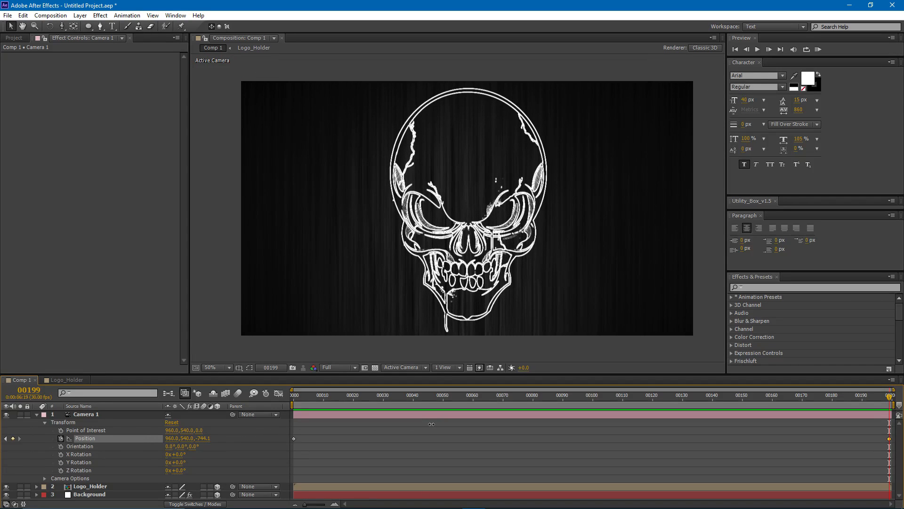
Step: Near the start of the timeline, set the Background layer's Z position to 640 and its scale to 150%
{"action": "left_click_drag", "start_coordinate": [889, 399], "coordinate": [340, 402]}
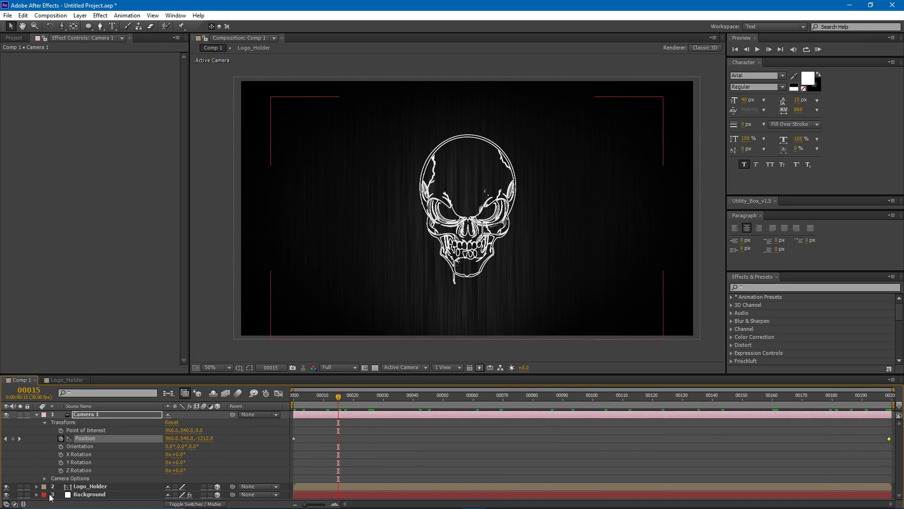
{"action": "left_click", "coordinate": [90, 494]}
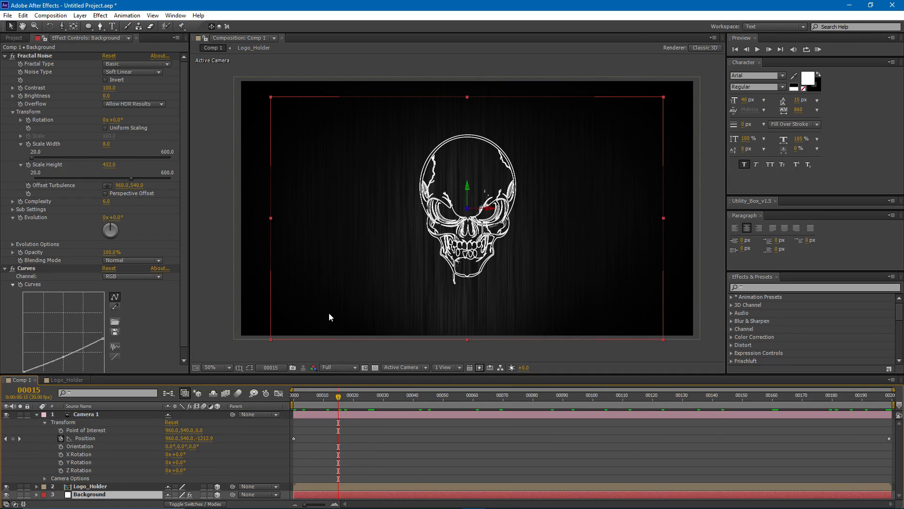
{"action": "key", "text": "p"}
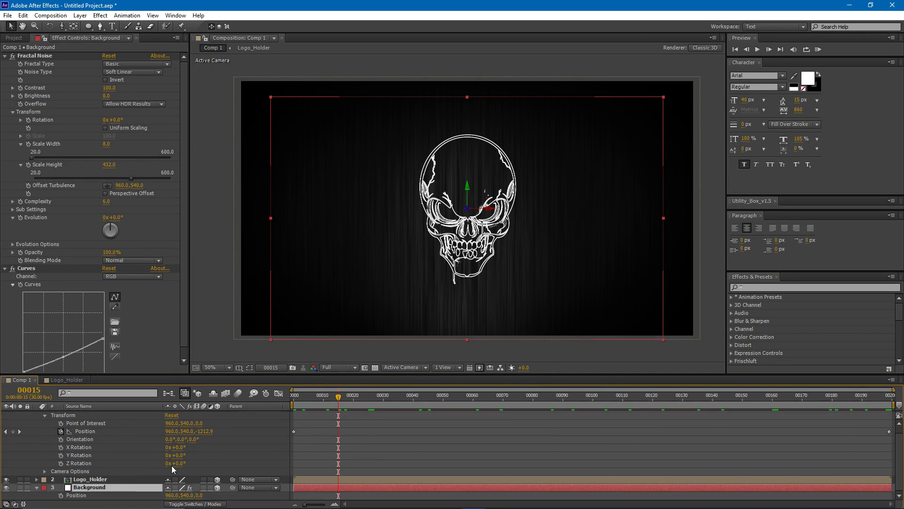
{"action": "left_click_drag", "start_coordinate": [202, 497], "coordinate": [459, 477]}
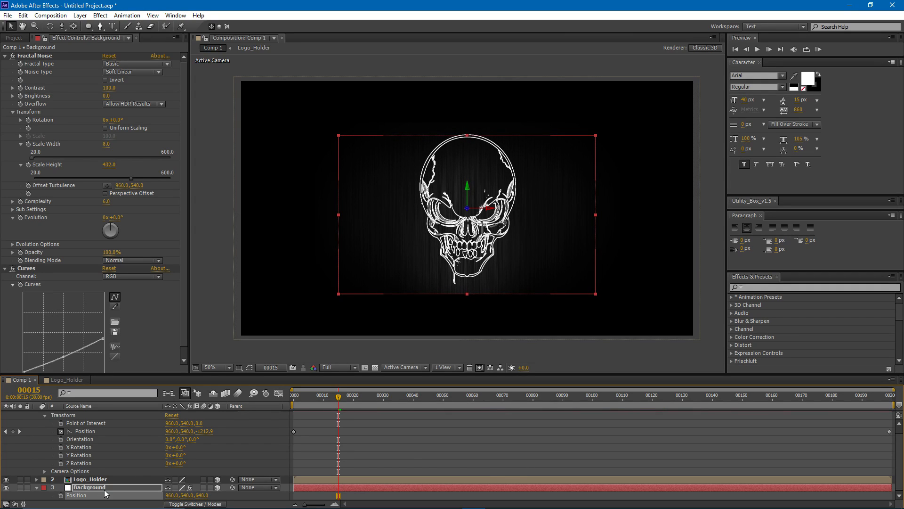
{"action": "key", "text": "s"}
{"action": "left_click_drag", "start_coordinate": [179, 496], "coordinate": [202, 500]}
{"action": "left_click", "coordinate": [300, 451]}
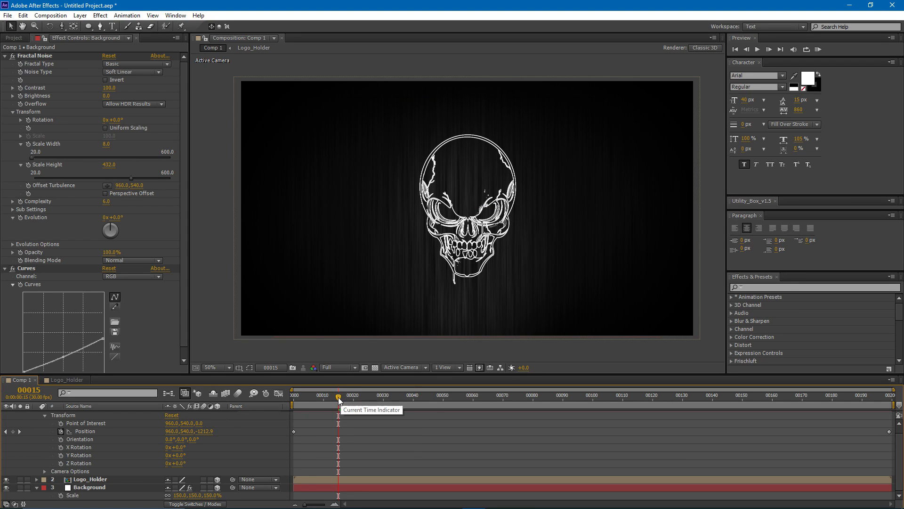
Step: Scrub through the timeline and play a preview of the camera push toward the skull
{"action": "left_click_drag", "start_coordinate": [338, 397], "coordinate": [826, 408]}
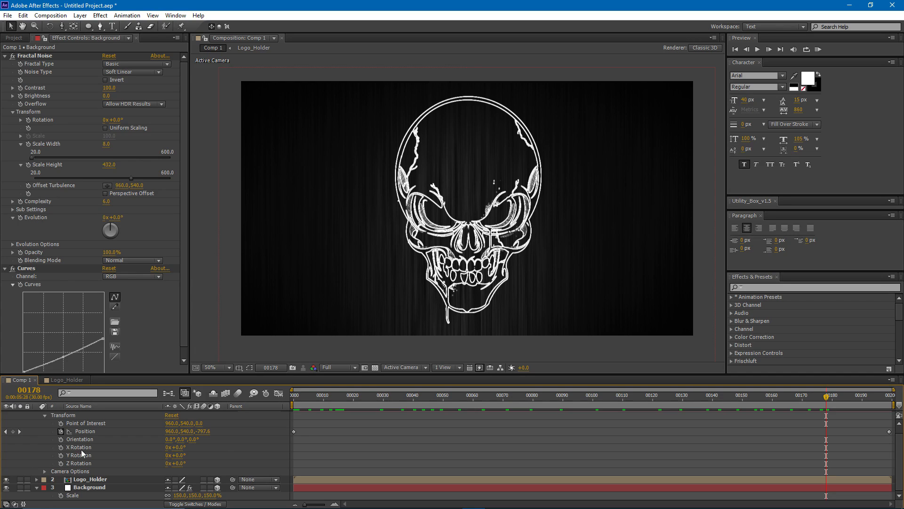
{"action": "left_click_drag", "start_coordinate": [542, 401], "coordinate": [345, 400]}
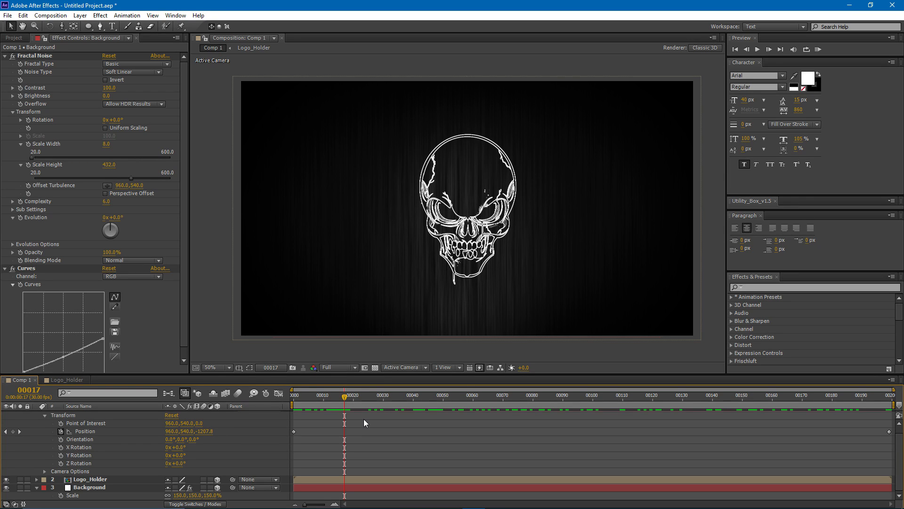
{"action": "key", "text": "space"}
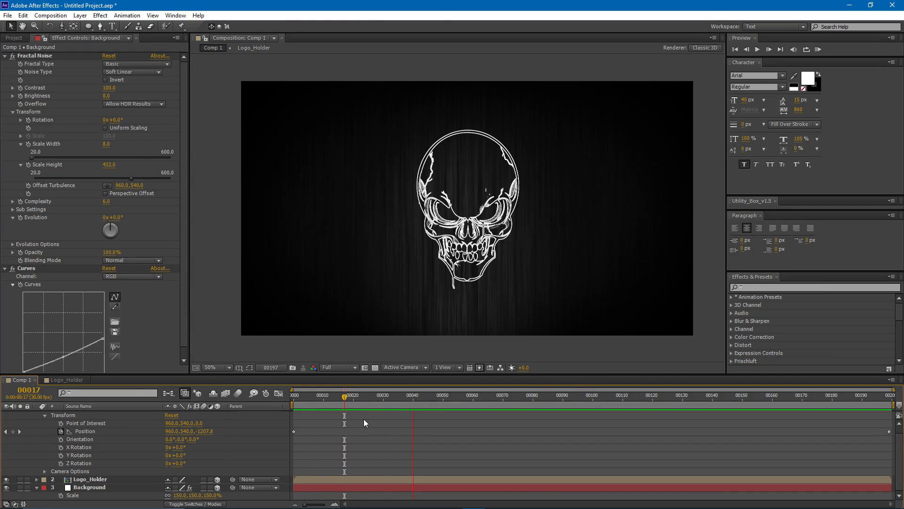
{"action": "key", "text": "space"}
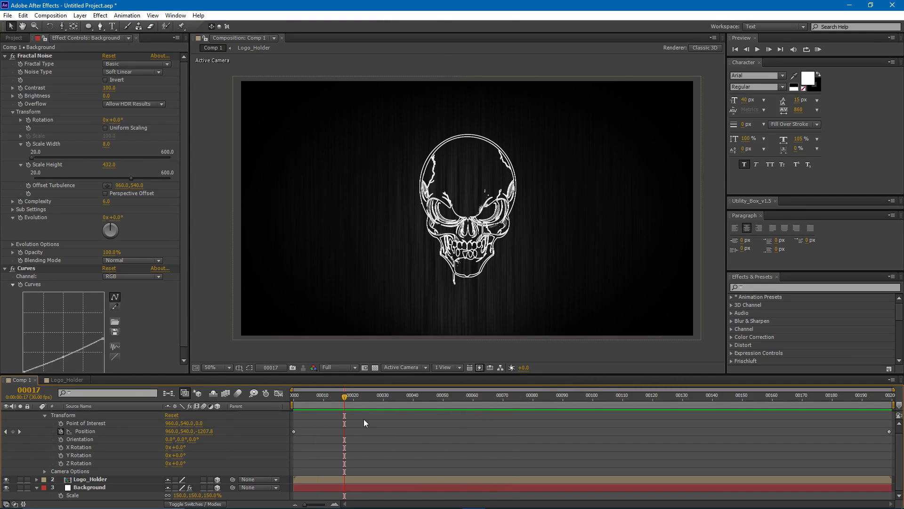
Step: Pull the camera farther back at its starting keyframe on frame 0 by setting its Z position to -1916.1
{"action": "left_click_drag", "start_coordinate": [340, 397], "coordinate": [279, 402]}
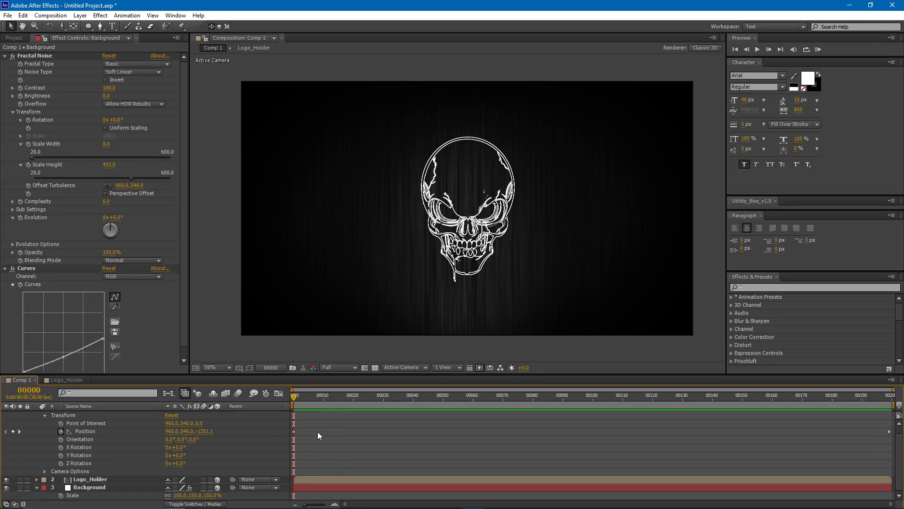
{"action": "scroll", "coordinate": [317, 431], "scroll_direction": "up", "scroll_amount": 1}
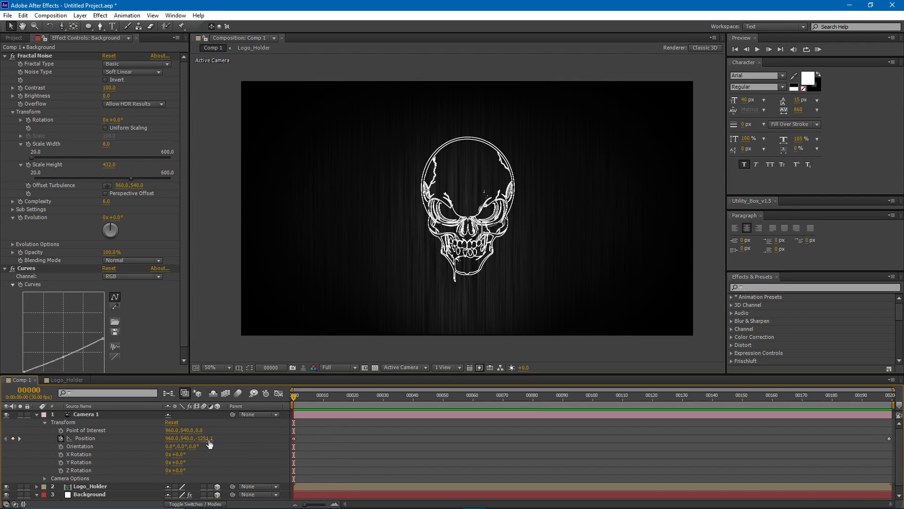
{"action": "left_click", "coordinate": [85, 439]}
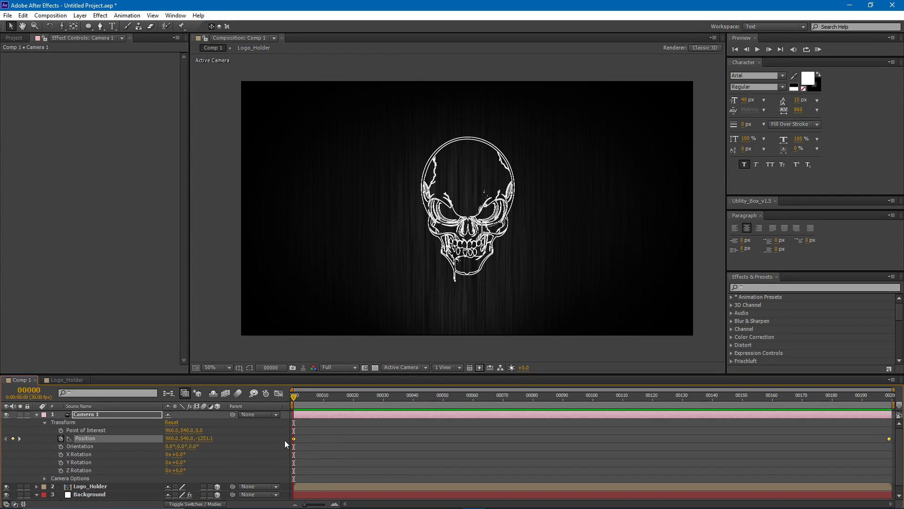
{"action": "left_click_drag", "start_coordinate": [206, 443], "coordinate": [66, 444]}
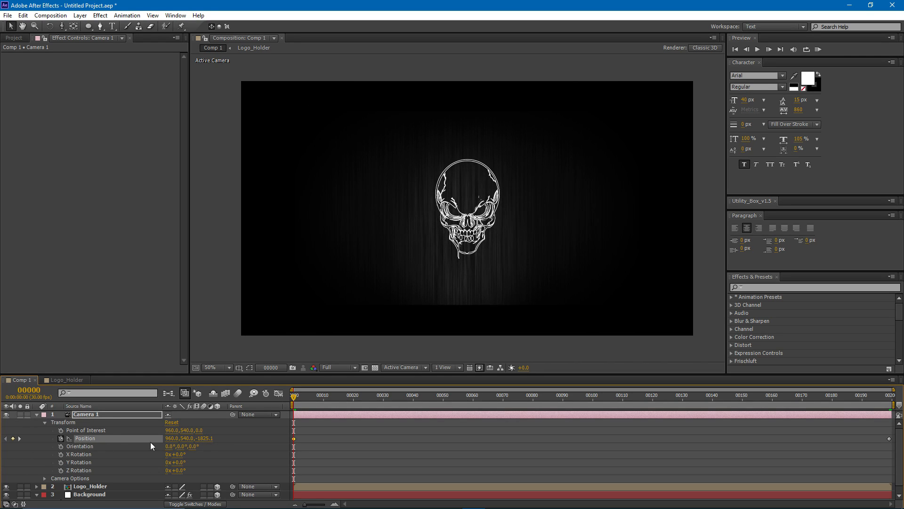
{"action": "left_click_drag", "start_coordinate": [200, 443], "coordinate": [173, 448]}
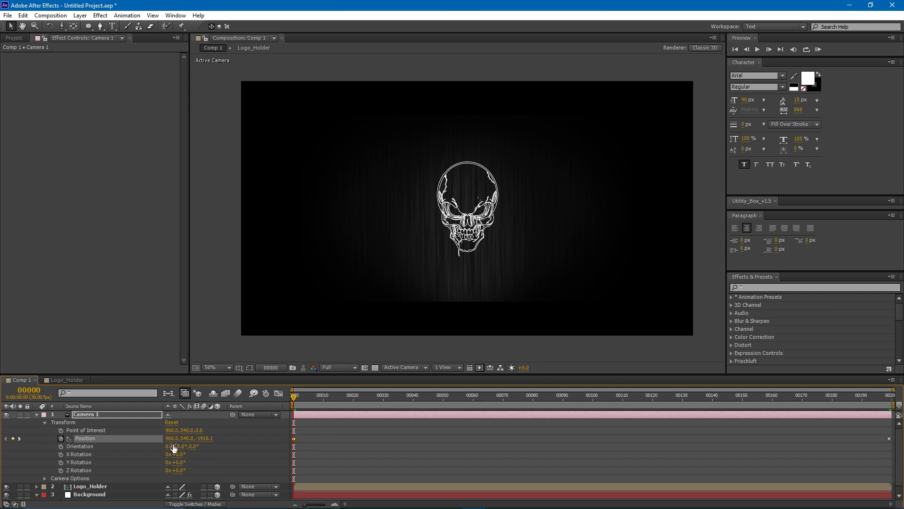
{"action": "left_click", "coordinate": [323, 428]}
Step: Enlarge the Background layer to 207% scale so it fills the frame
{"action": "left_click", "coordinate": [104, 496]}
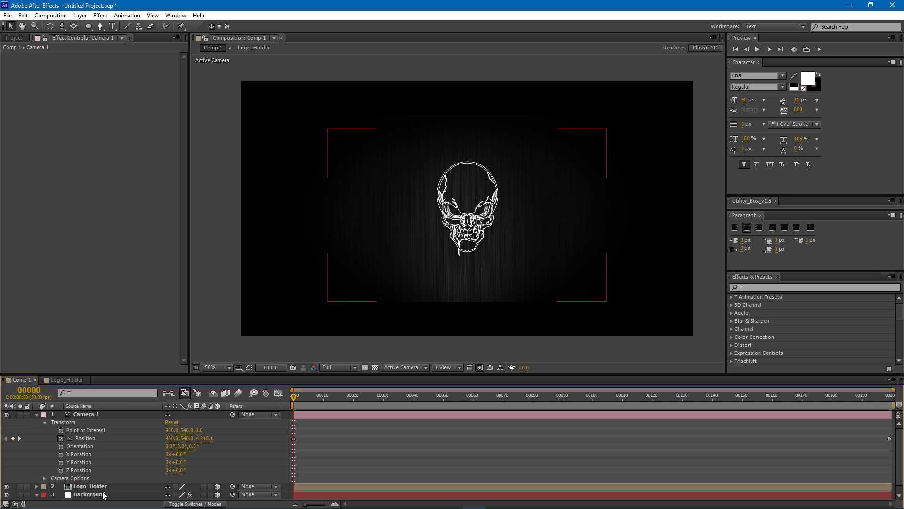
{"action": "key", "text": "s"}
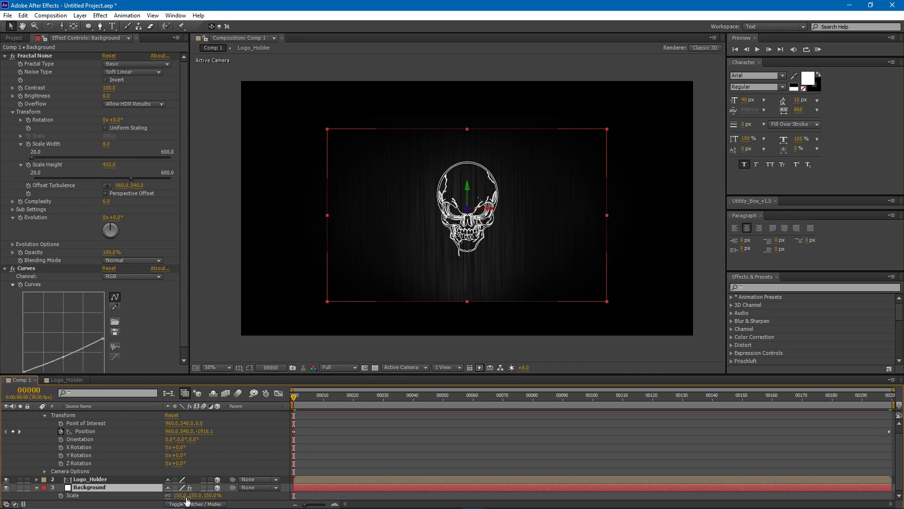
{"action": "left_click_drag", "start_coordinate": [184, 495], "coordinate": [210, 496]}
{"action": "left_click", "coordinate": [329, 448]}
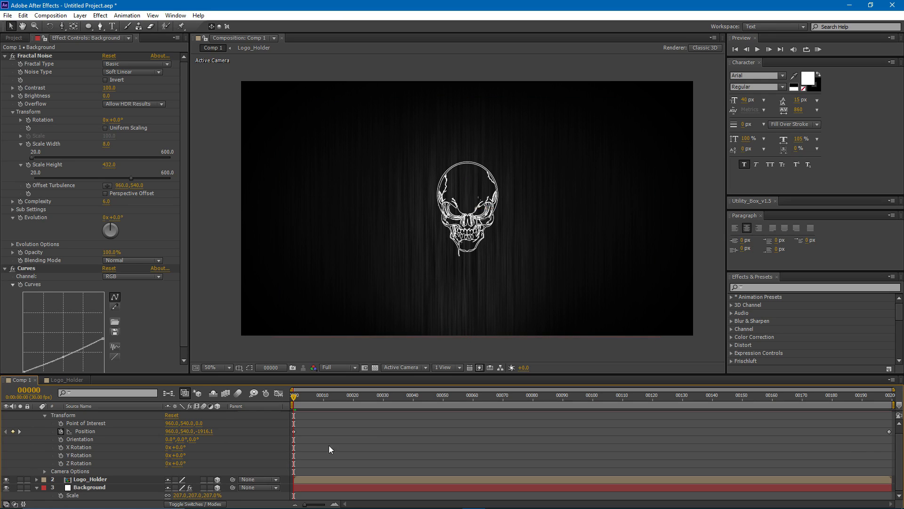
Step: Scale the Logo_Holder layer to 128% and play a preview of the animation
{"action": "left_click", "coordinate": [92, 479]}
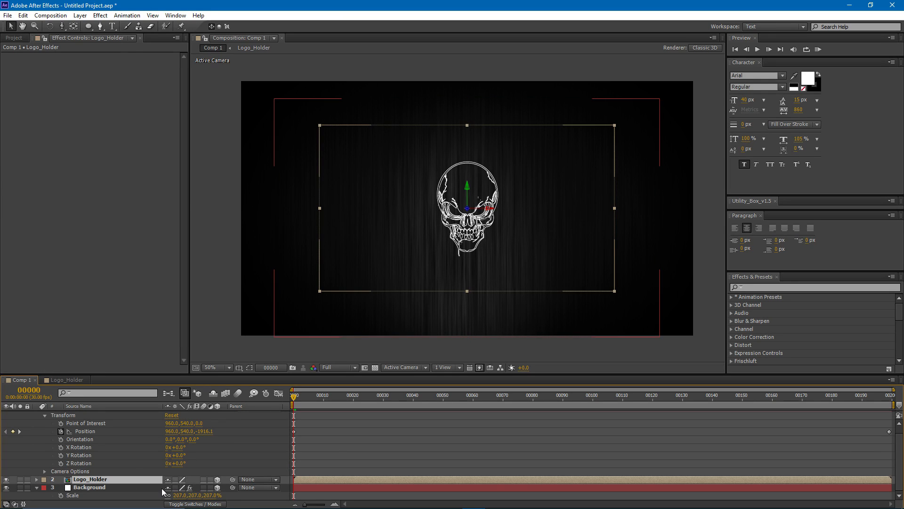
{"action": "key", "text": "s"}
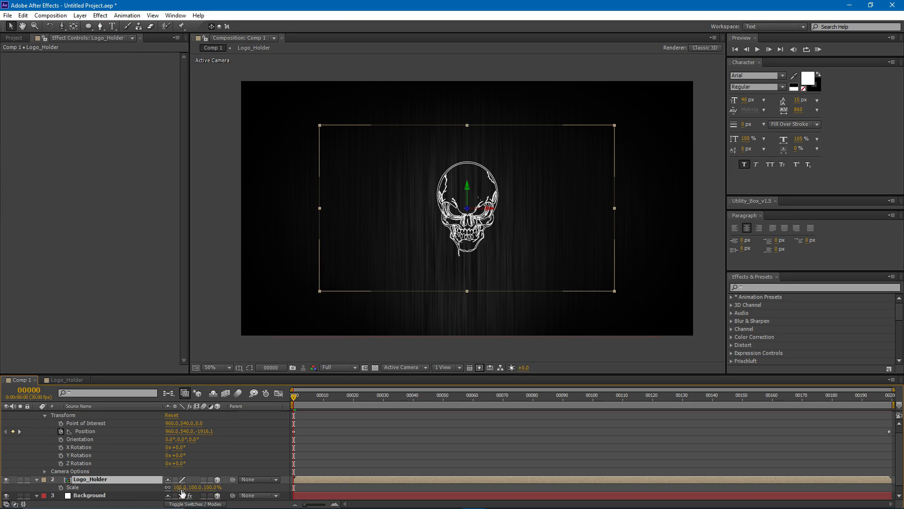
{"action": "left_click_drag", "start_coordinate": [182, 487], "coordinate": [196, 488]}
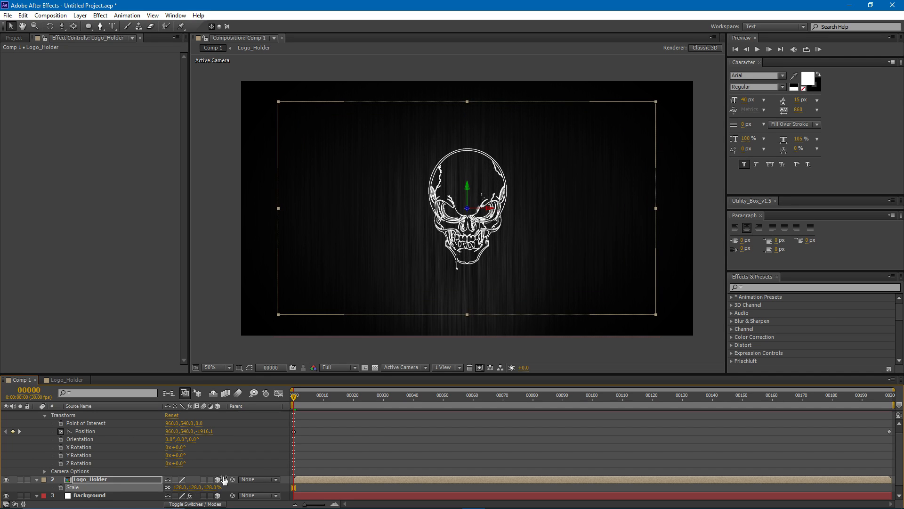
{"action": "left_click", "coordinate": [363, 431]}
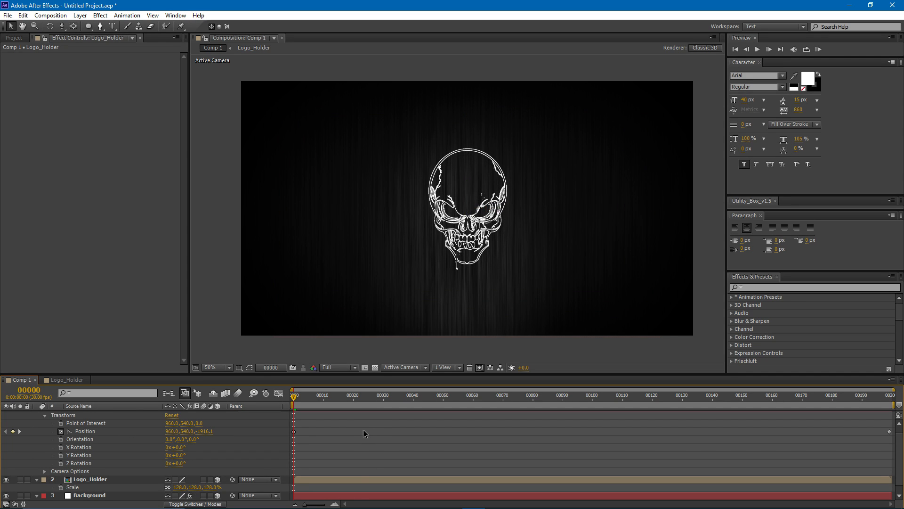
{"action": "key", "text": "KP_0"}
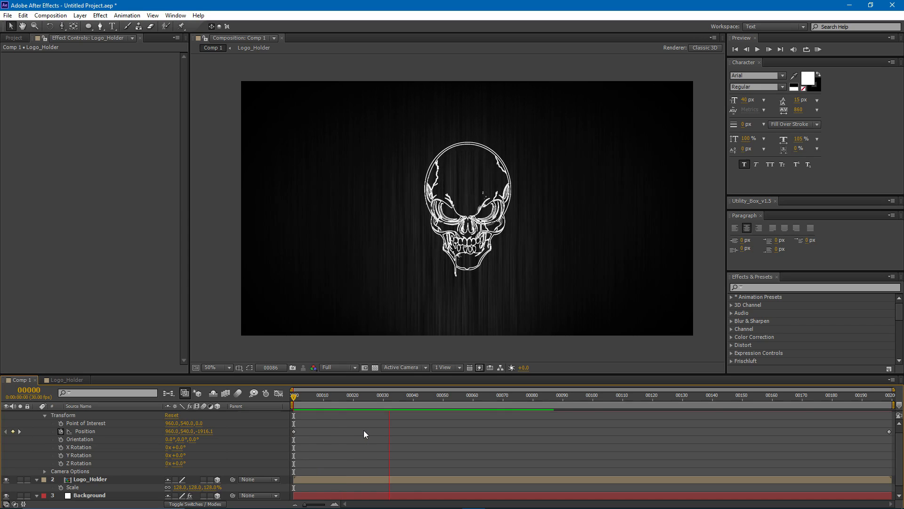
{"action": "key", "text": "space"}
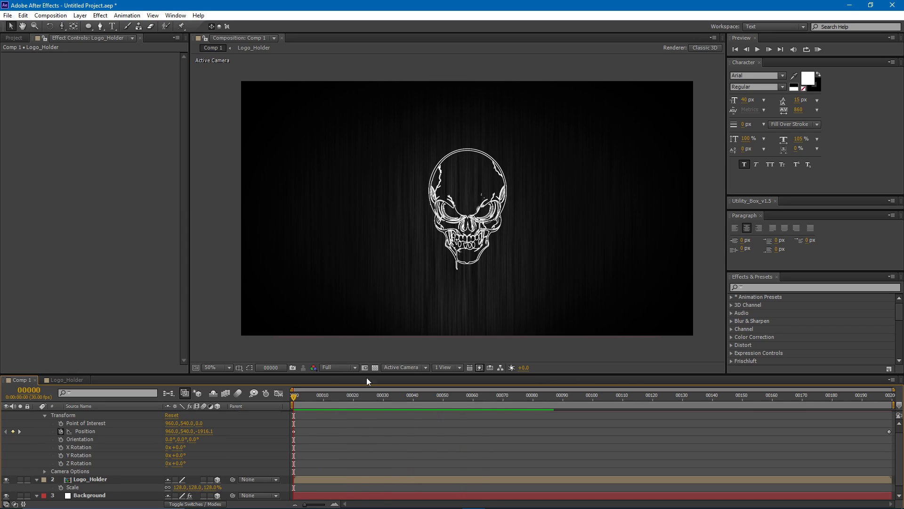
Step: Push the Background layer farther away along its Z position and enlarge its scale to 296%
{"action": "left_click", "coordinate": [94, 495]}
{"action": "key", "text": "s"}
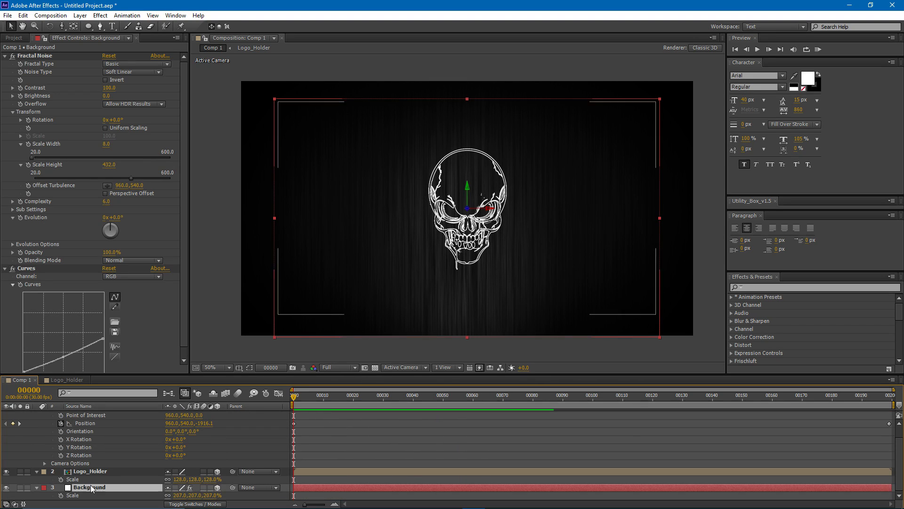
{"action": "key", "text": "p"}
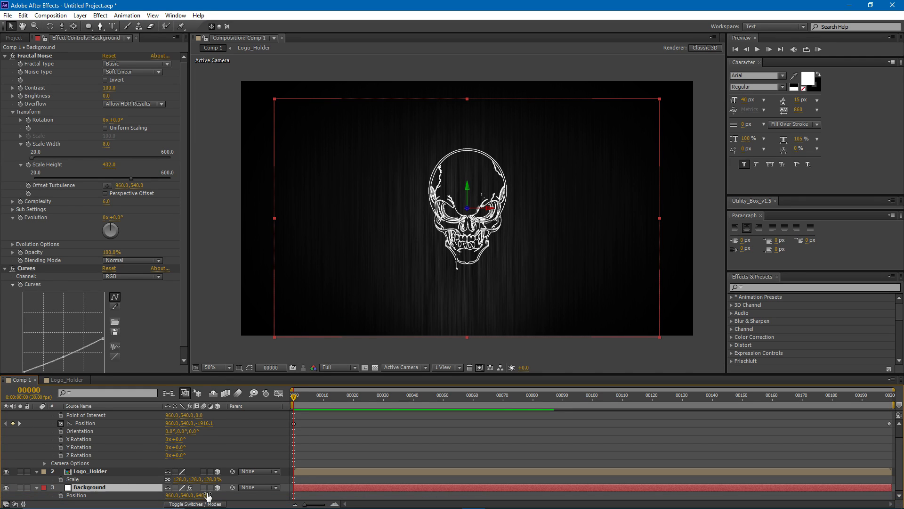
{"action": "left_click_drag", "start_coordinate": [207, 495], "coordinate": [264, 492]}
{"action": "key", "text": "s"}
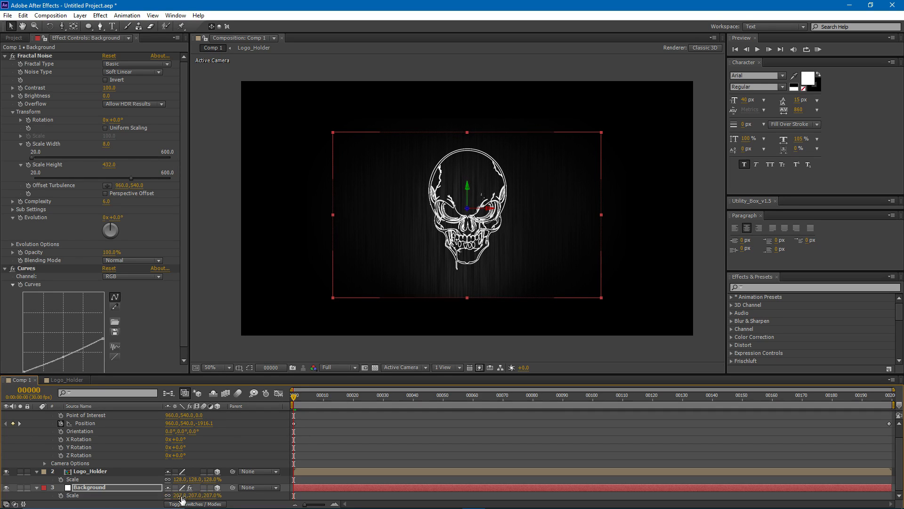
{"action": "left_click_drag", "start_coordinate": [182, 495], "coordinate": [204, 496]}
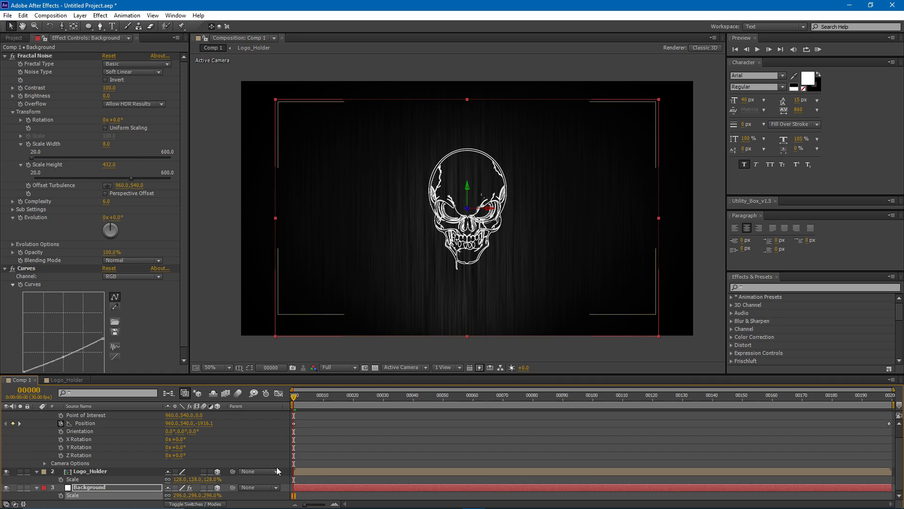
Step: Play a preview of the camera move and scrub through the first 32 frames to check the background coverage
{"action": "left_click", "coordinate": [357, 449]}
{"action": "key", "text": "space"}
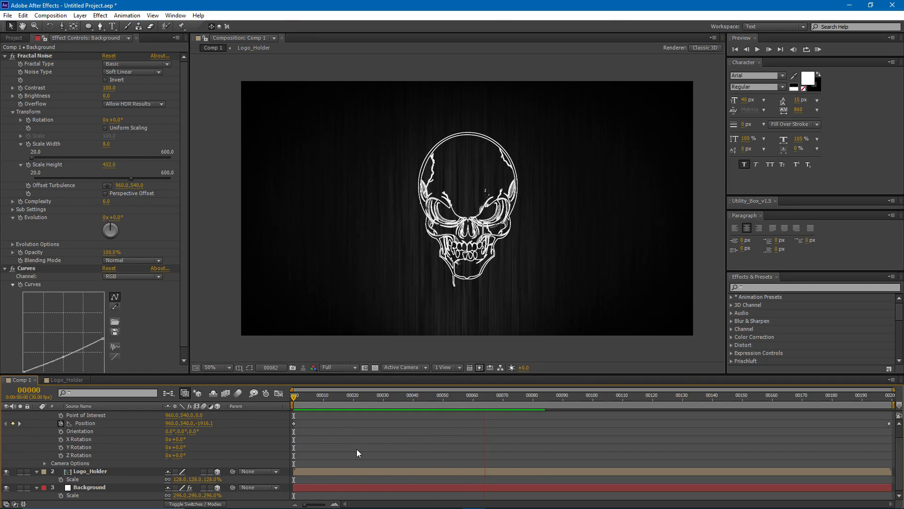
{"action": "key", "text": "space"}
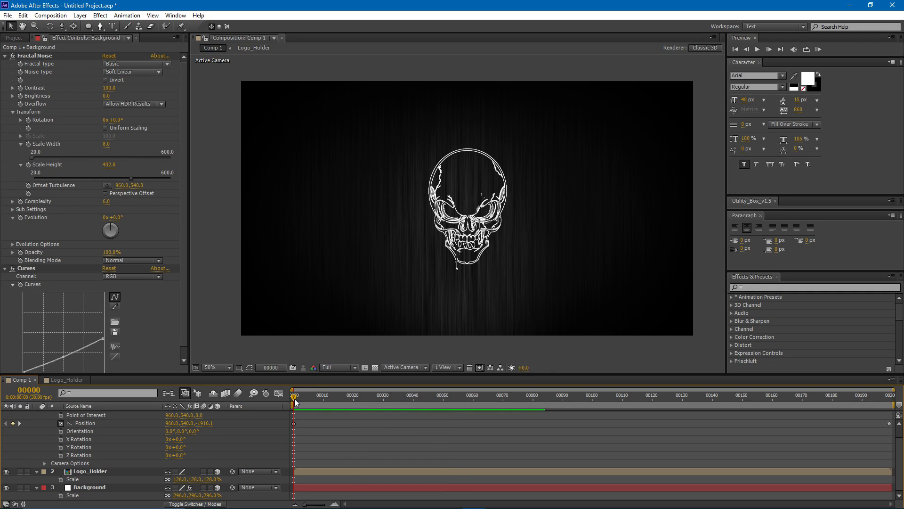
{"action": "left_click_drag", "start_coordinate": [294, 398], "coordinate": [356, 399]}
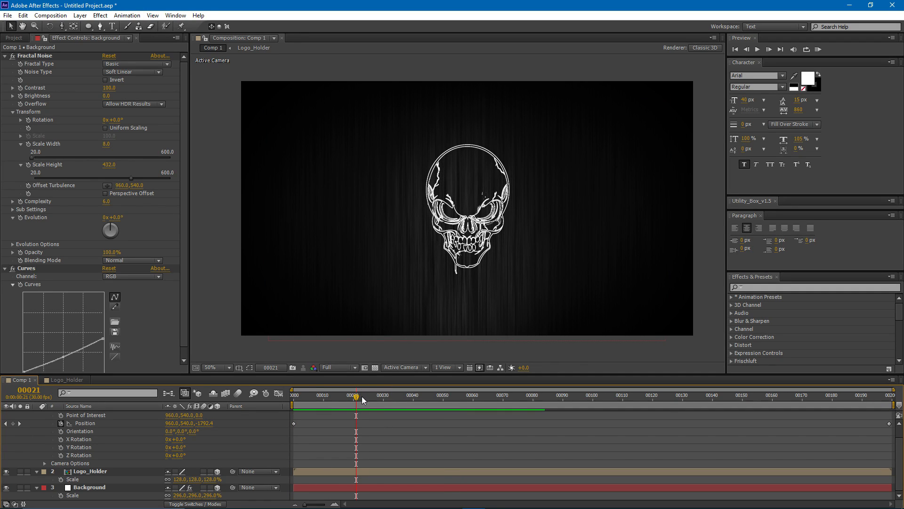
{"action": "left_click_drag", "start_coordinate": [361, 396], "coordinate": [389, 405]}
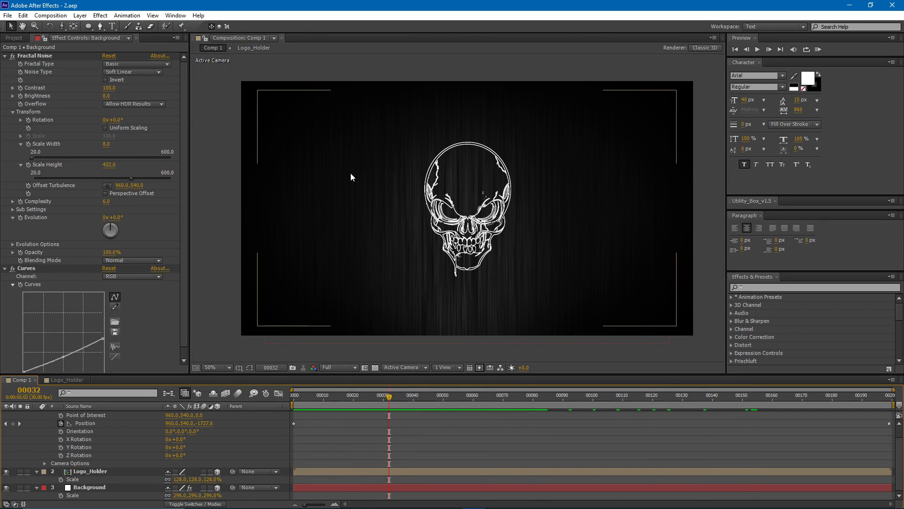
Step: Create a white 1920 x 1080 px solid layer named Particle above the camera
{"action": "scroll", "coordinate": [365, 446], "scroll_direction": "up", "scroll_amount": 1}
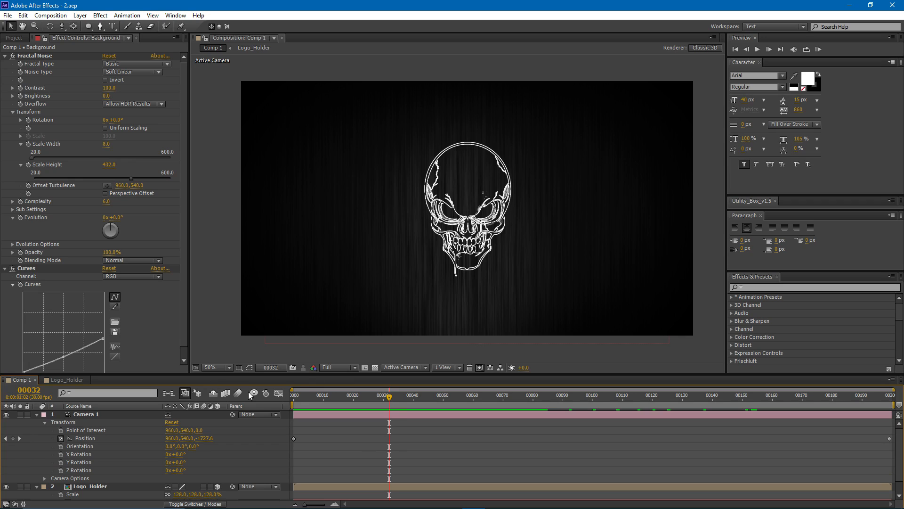
{"action": "key", "text": "ctrl+y"}
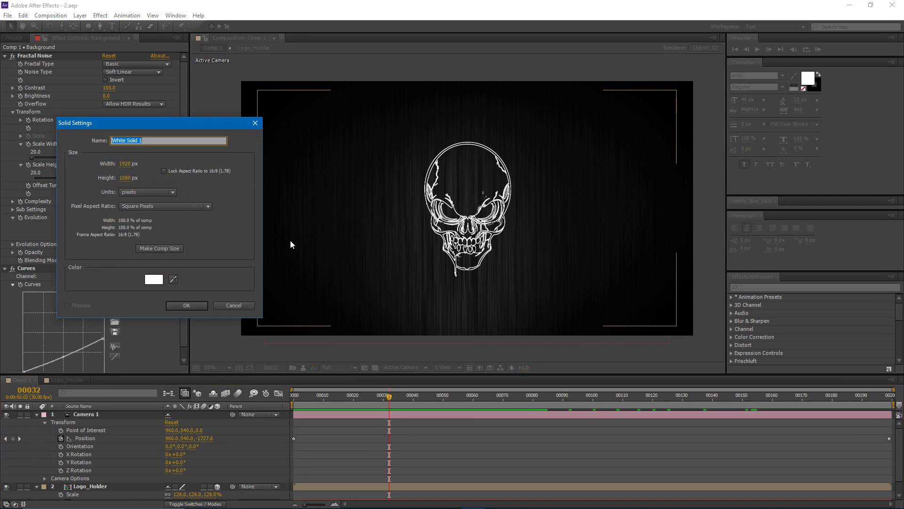
{"action": "type", "text": "Particle"}
{"action": "key", "text": "Return"}
Step: Apply the CC Particle World effect to the Particle layer and solo that layer
{"action": "left_click", "coordinate": [101, 15]}
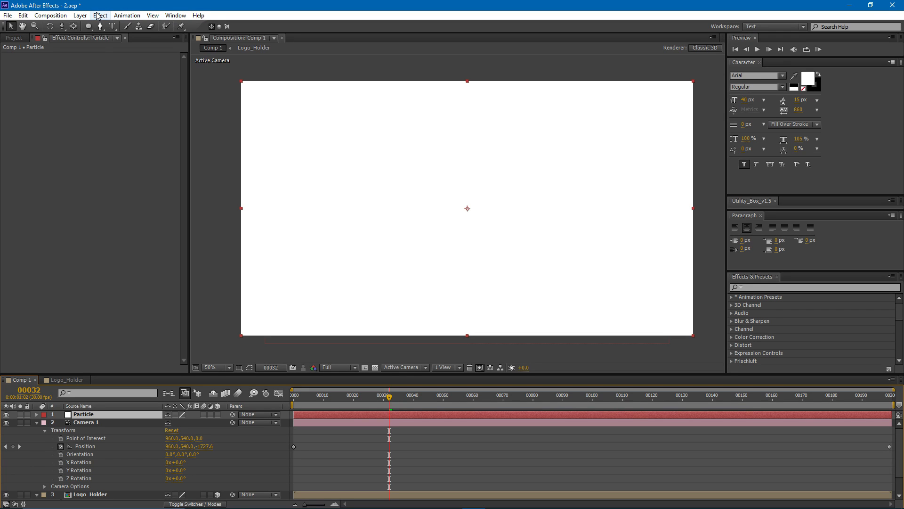
{"action": "mouse_move", "coordinate": [148, 220]}
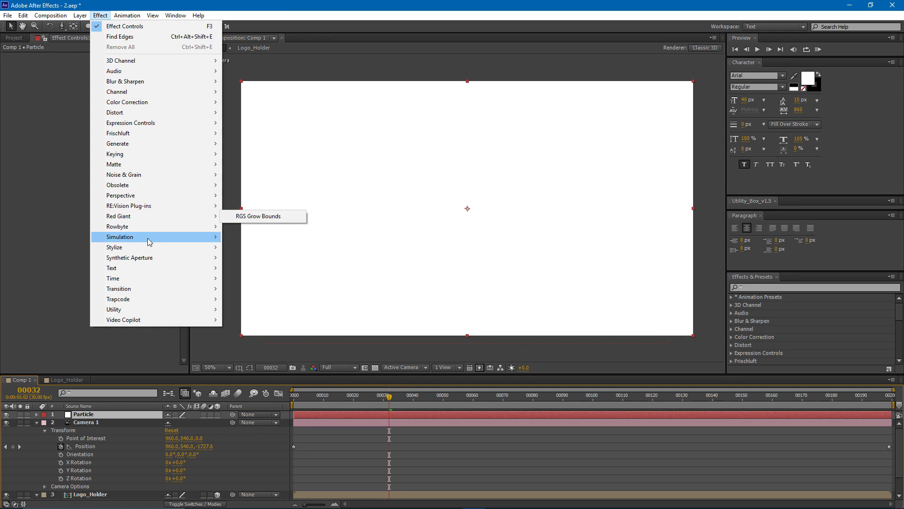
{"action": "mouse_move", "coordinate": [148, 237]}
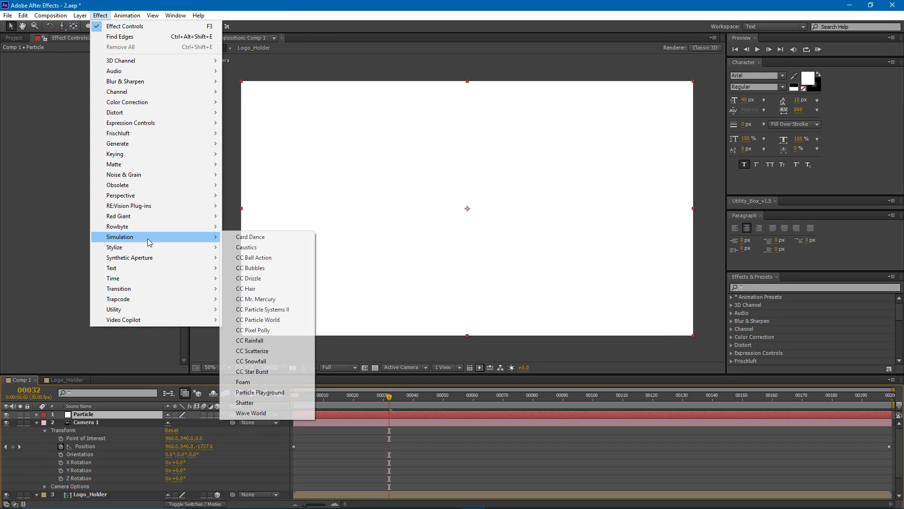
{"action": "left_click", "coordinate": [264, 320]}
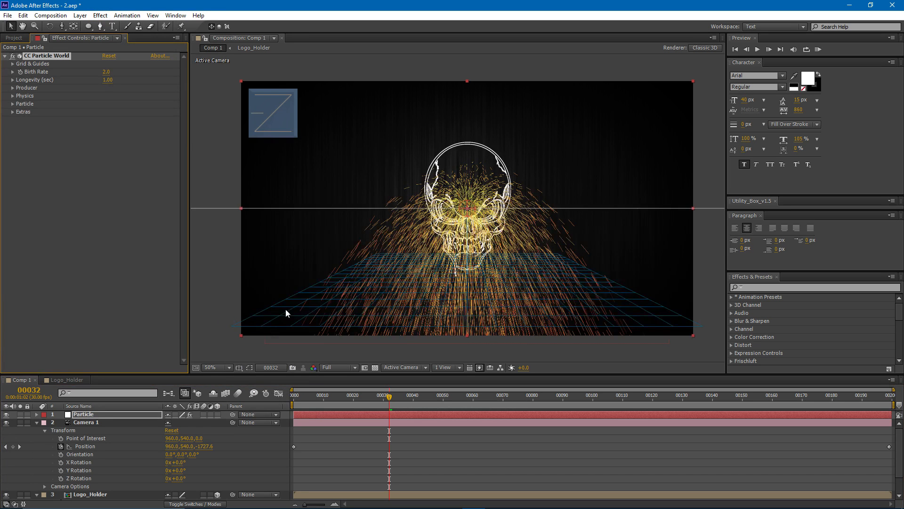
{"action": "left_click", "coordinate": [21, 414]}
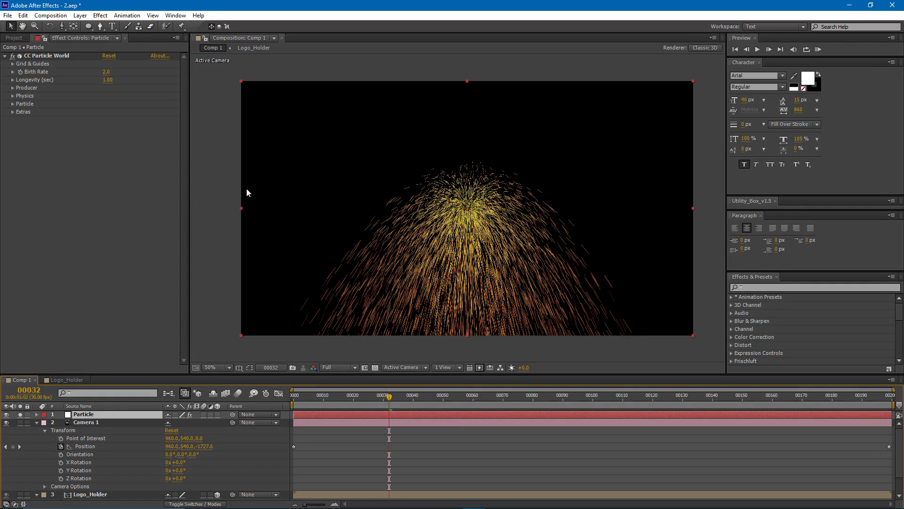
Step: Disable the Radius, Motion Path, Horizon, Axis Box and Grid guides, and shift the particle producer to about -0.07 in X and Y
{"action": "left_click", "coordinate": [56, 55]}
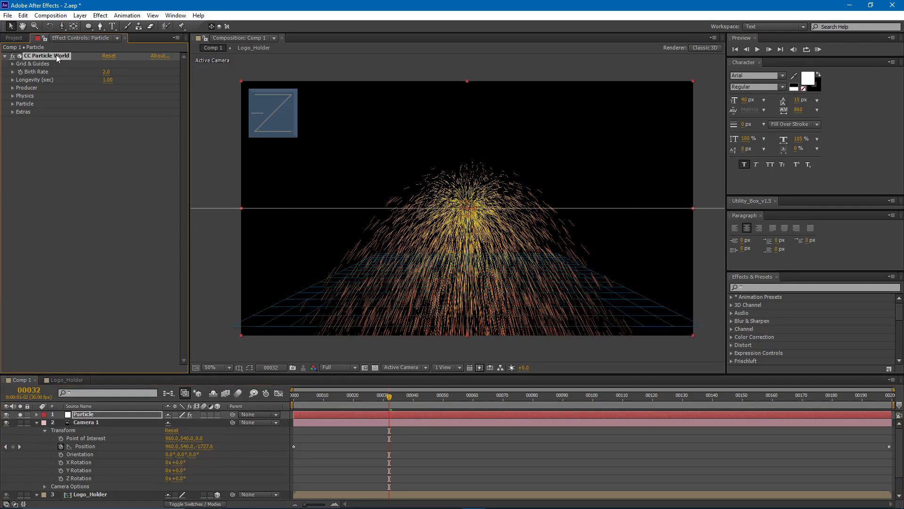
{"action": "left_click", "coordinate": [12, 64]}
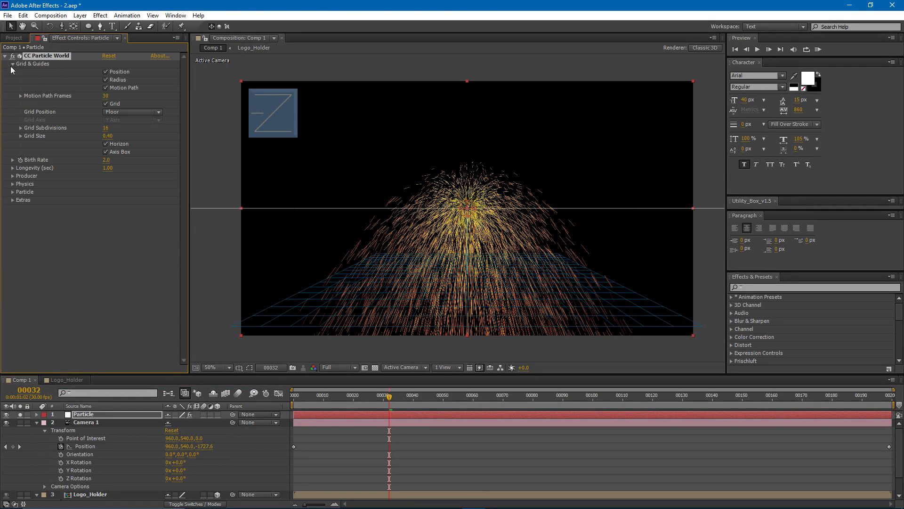
{"action": "left_click", "coordinate": [106, 80]}
{"action": "left_click", "coordinate": [105, 88]}
{"action": "left_click", "coordinate": [106, 144]}
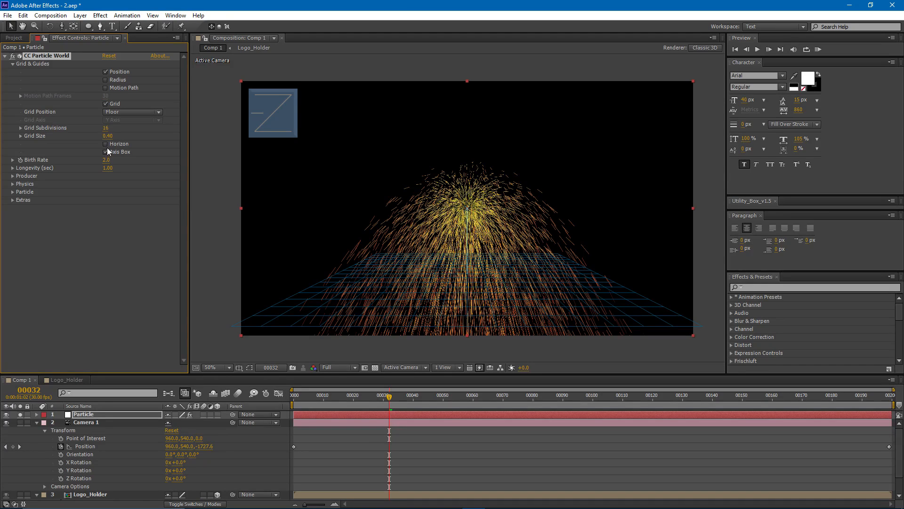
{"action": "left_click", "coordinate": [106, 151]}
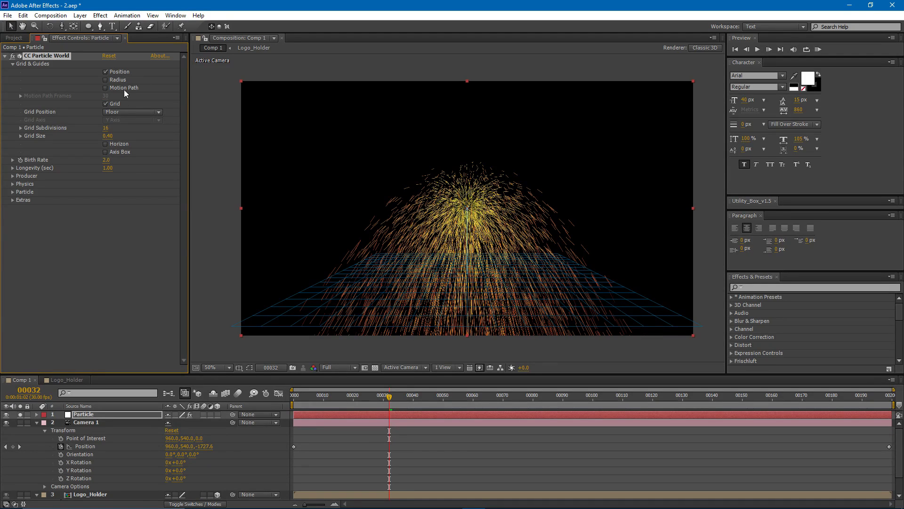
{"action": "left_click", "coordinate": [106, 104]}
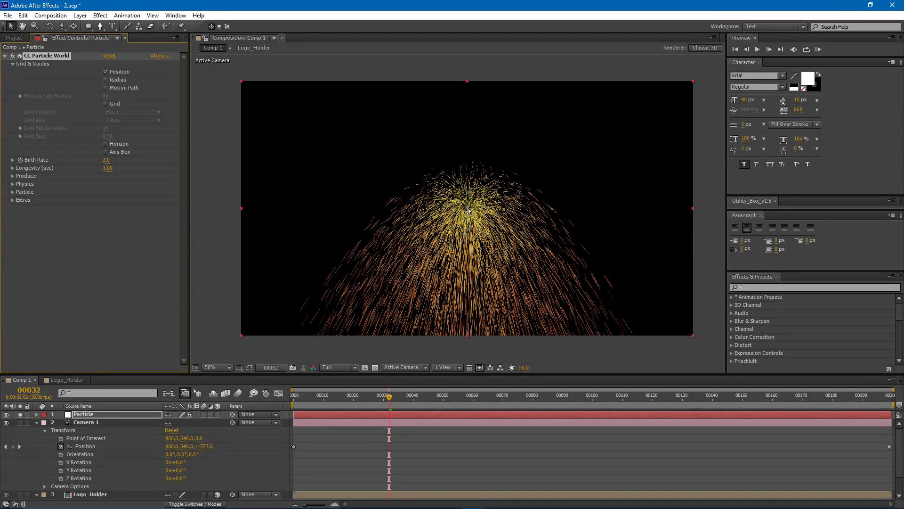
{"action": "mouse_move", "coordinate": [468, 208]}
{"action": "left_mouse_down"}
{"action": "mouse_move", "coordinate": [331, 151]}
{"action": "mouse_move", "coordinate": [363, 133]}
{"action": "mouse_move", "coordinate": [464, 191]}
{"action": "mouse_move", "coordinate": [572, 189]}
{"action": "mouse_move", "coordinate": [365, 188]}
{"action": "mouse_move", "coordinate": [422, 179]}
{"action": "left_mouse_up"}
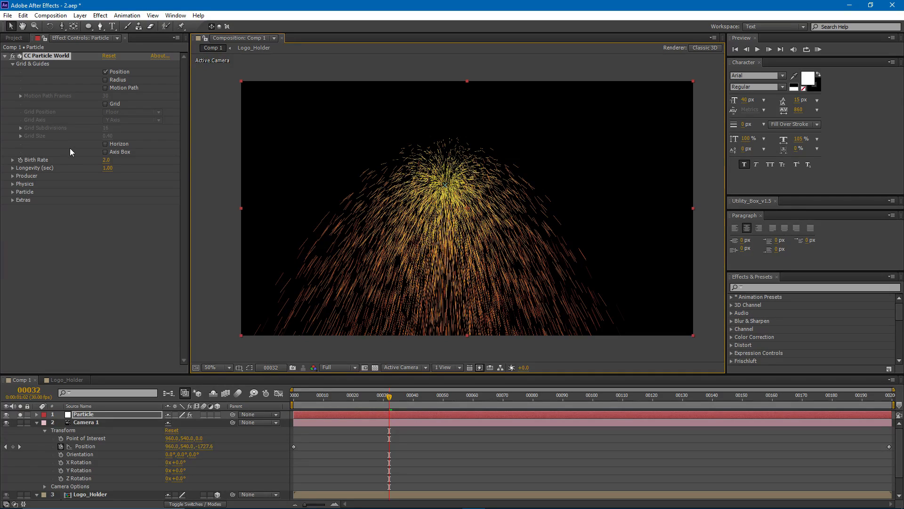
Step: Keyframe the particle Birth Rate at 2.0 on frame 0 and 0 on frame 1, then scrub to check the burst
{"action": "key", "text": "Home"}
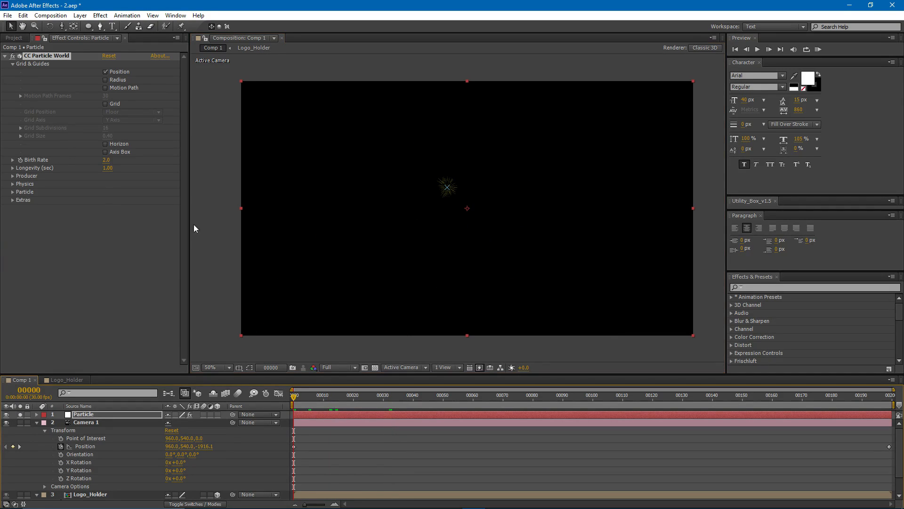
{"action": "left_click", "coordinate": [20, 159]}
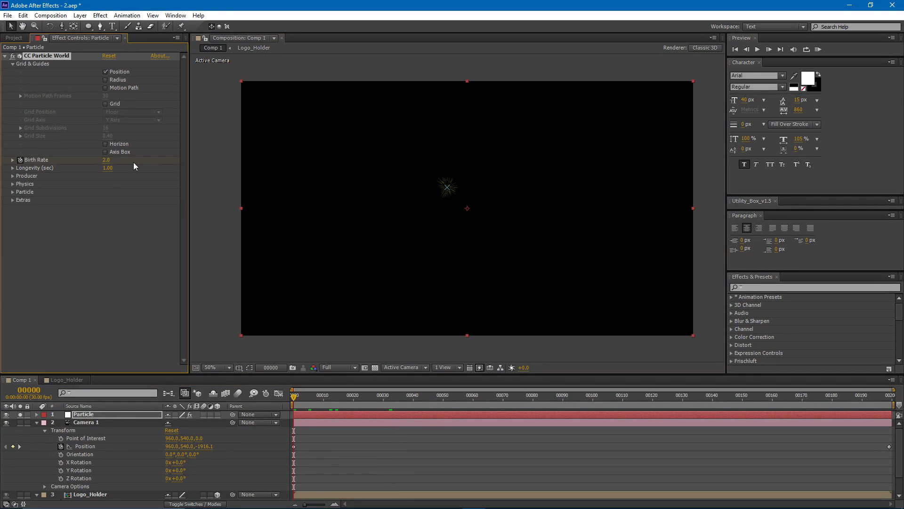
{"action": "left_click", "coordinate": [302, 413]}
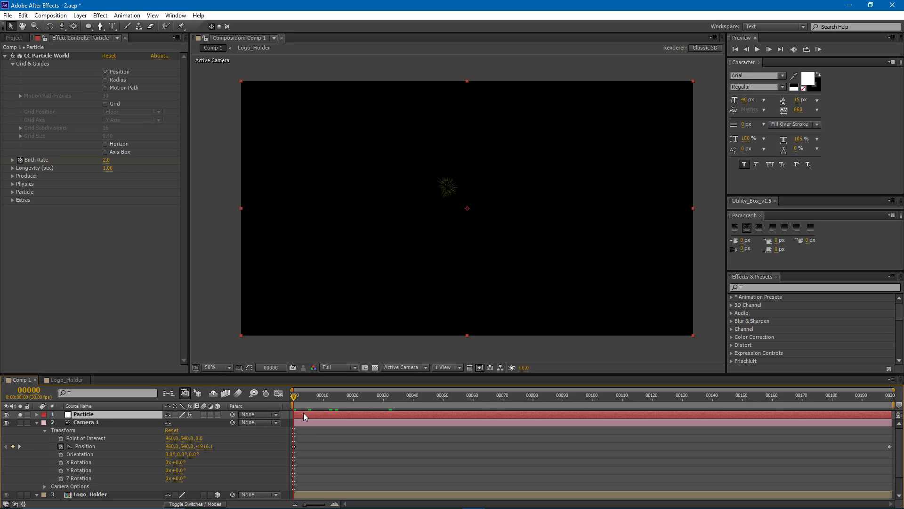
{"action": "key", "text": "u"}
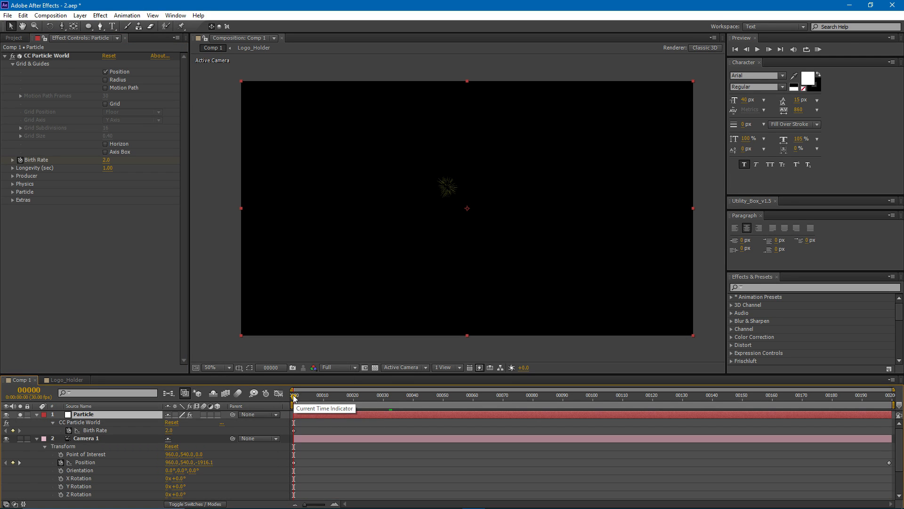
{"action": "left_click_drag", "start_coordinate": [294, 398], "coordinate": [296, 399]}
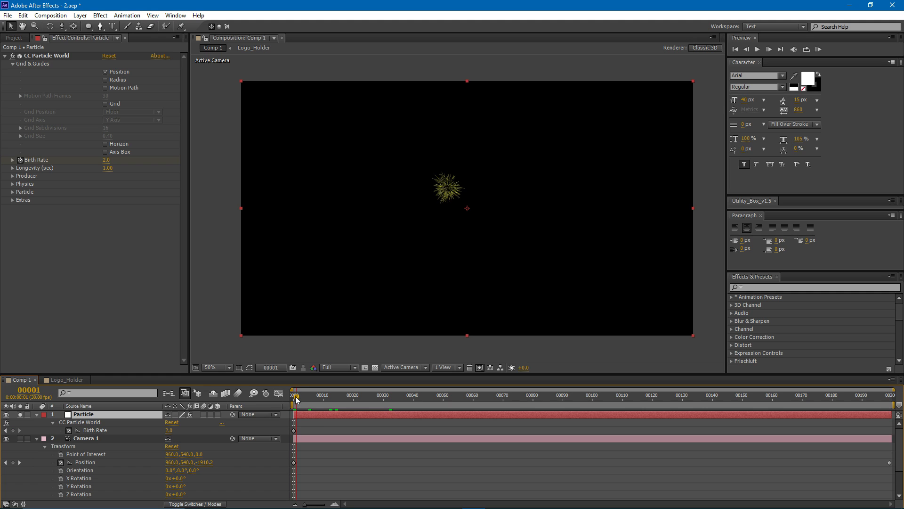
{"action": "left_click", "coordinate": [106, 159]}
{"action": "type", "text": "0"}
{"action": "key", "text": "Return"}
{"action": "left_click_drag", "start_coordinate": [297, 398], "coordinate": [336, 402]}
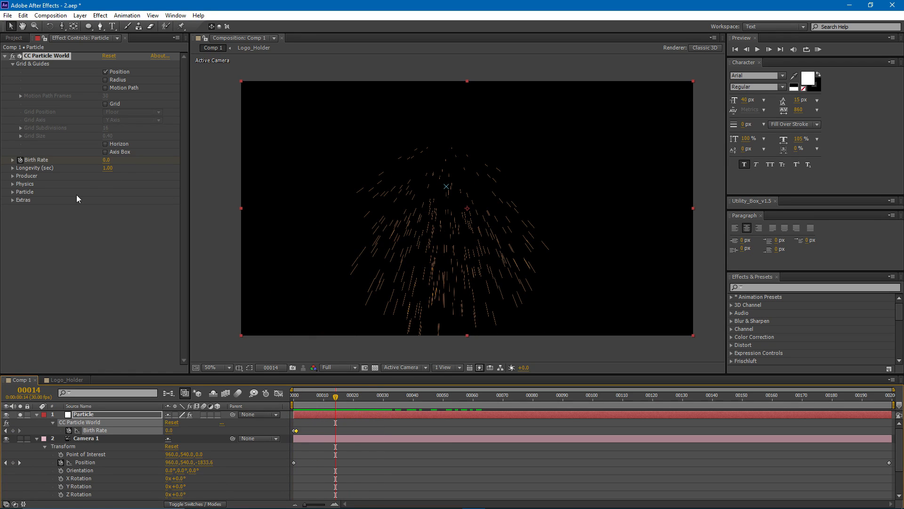
Step: Set the particle Longevity to 10 seconds and scrub back to frame 8
{"action": "left_click", "coordinate": [108, 168]}
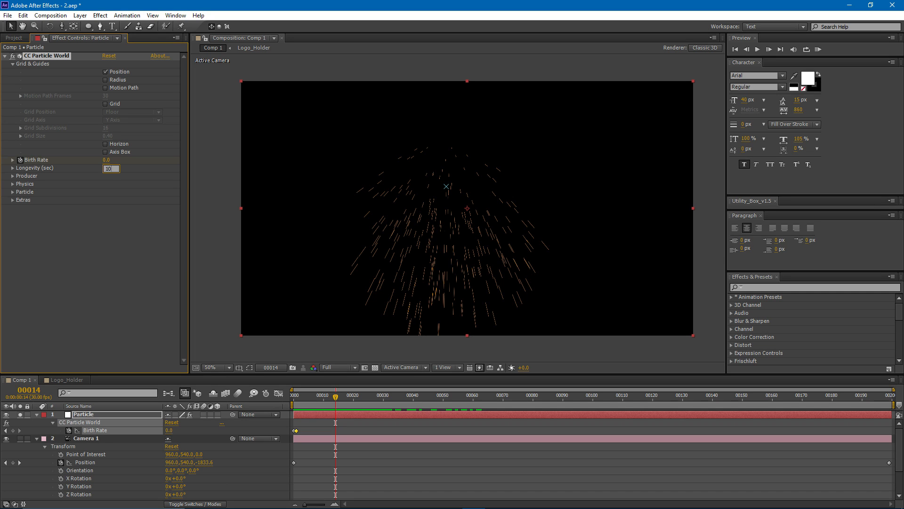
{"action": "key", "text": "Return"}
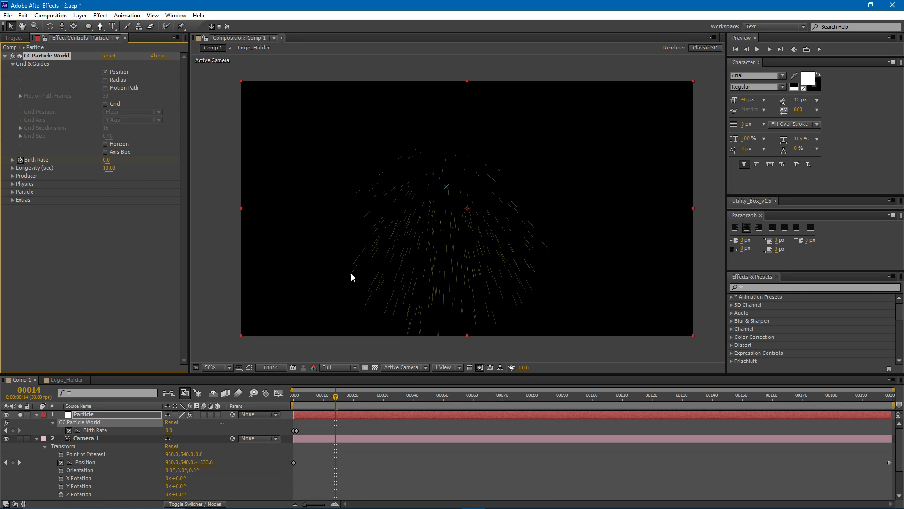
{"action": "mouse_move", "coordinate": [332, 400]}
{"action": "left_mouse_down"}
{"action": "mouse_move", "coordinate": [854, 396]}
{"action": "mouse_move", "coordinate": [277, 390]}
{"action": "mouse_move", "coordinate": [318, 395]}
{"action": "left_mouse_up"}
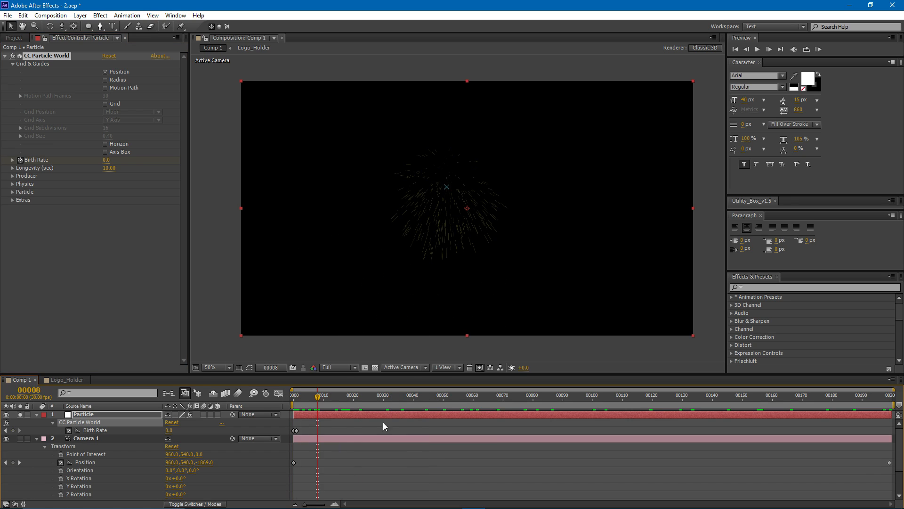
Step: Set the particle physics values Velocity, Inherit Velocity, Gravity, Resistance and Extra to 0
{"action": "left_click", "coordinate": [13, 176]}
{"action": "left_click", "coordinate": [13, 176]}
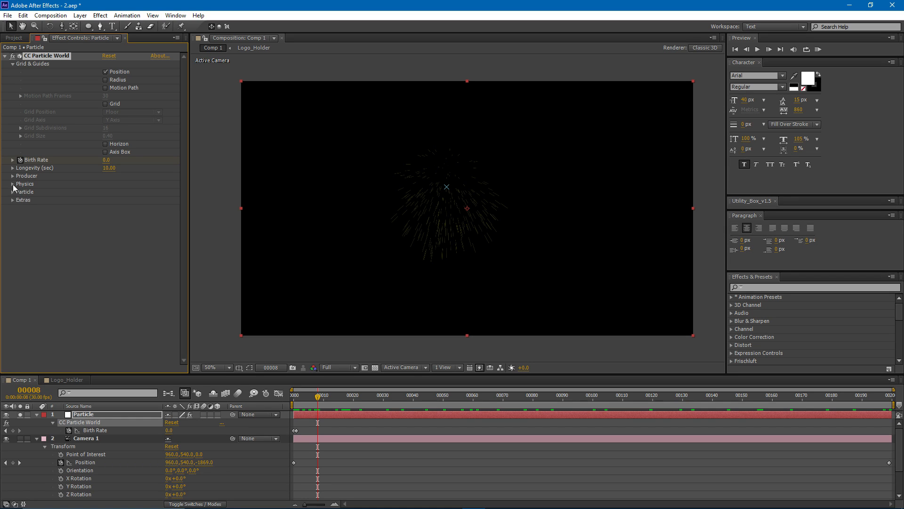
{"action": "left_click", "coordinate": [12, 184]}
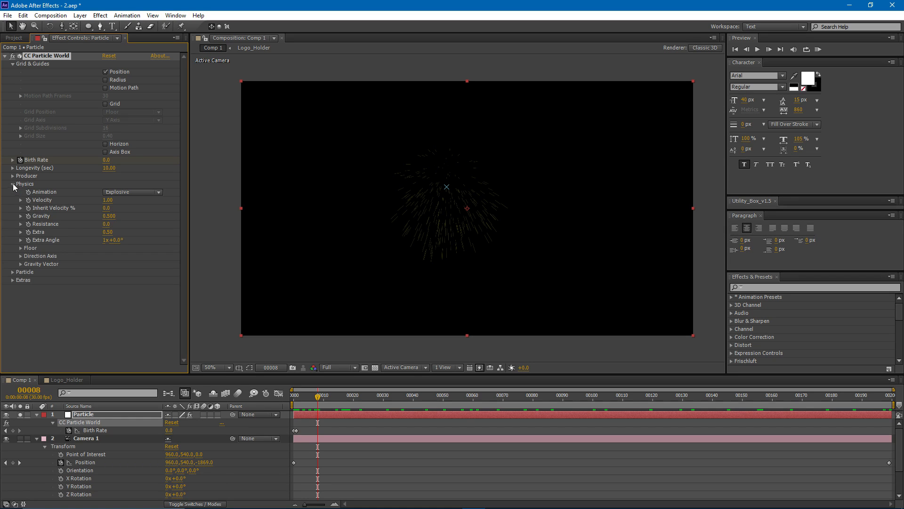
{"action": "left_click", "coordinate": [112, 200]}
{"action": "type", "text": "0"}
{"action": "left_click", "coordinate": [109, 208]}
{"action": "type", "text": "0"}
{"action": "left_click", "coordinate": [109, 216]}
{"action": "type", "text": "0"}
{"action": "left_click", "coordinate": [108, 224]}
{"action": "type", "text": "0"}
{"action": "left_click", "coordinate": [108, 233]}
{"action": "type", "text": "0"}
{"action": "left_click", "coordinate": [118, 241]}
Step: Spread the particle producer by raising Radius X to 0.425, Radius Y to 0.395 and Radius Z to 0.475
{"action": "scroll", "coordinate": [490, 189], "scroll_direction": "up", "scroll_amount": 2}
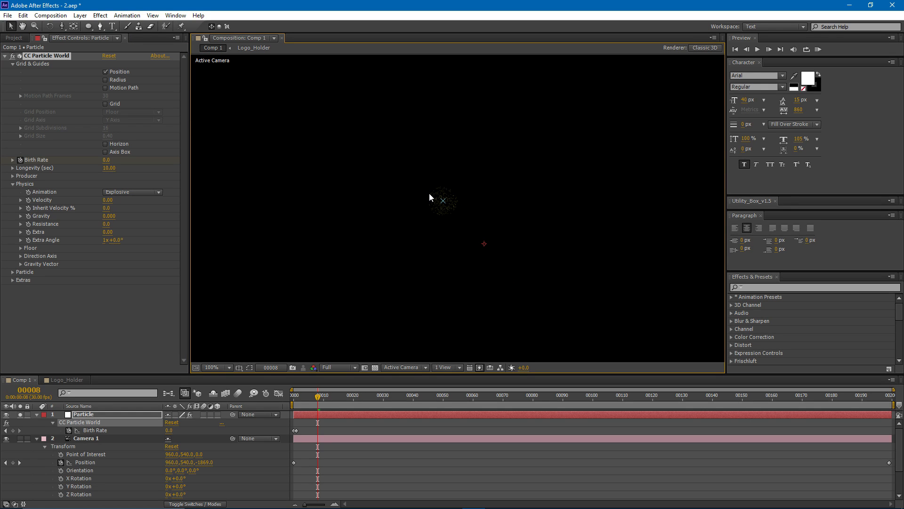
{"action": "left_click", "coordinate": [13, 176]}
{"action": "scroll", "coordinate": [371, 192], "scroll_direction": "down", "scroll_amount": 3}
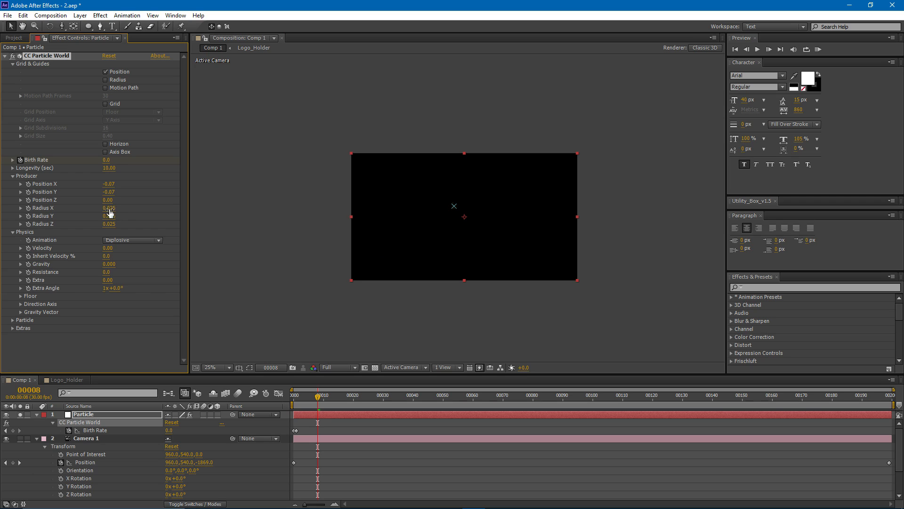
{"action": "left_click_drag", "start_coordinate": [110, 213], "coordinate": [127, 210]}
{"action": "mouse_move", "coordinate": [109, 216]}
{"action": "left_mouse_down"}
{"action": "mouse_move", "coordinate": [126, 216]}
{"action": "mouse_move", "coordinate": [123, 227]}
{"action": "left_mouse_up"}
{"action": "scroll", "coordinate": [381, 246], "scroll_direction": "up", "scroll_amount": 3}
{"action": "scroll", "coordinate": [380, 246], "scroll_direction": "down", "scroll_amount": 1}
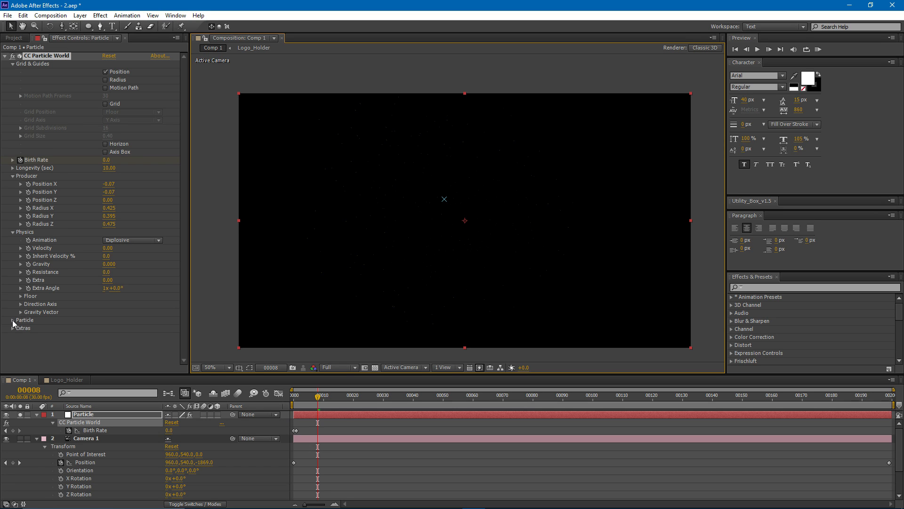
Step: Set the Particle Type to Shaded Sphere and scrub to frame 50 to check the particles
{"action": "left_click", "coordinate": [13, 320]}
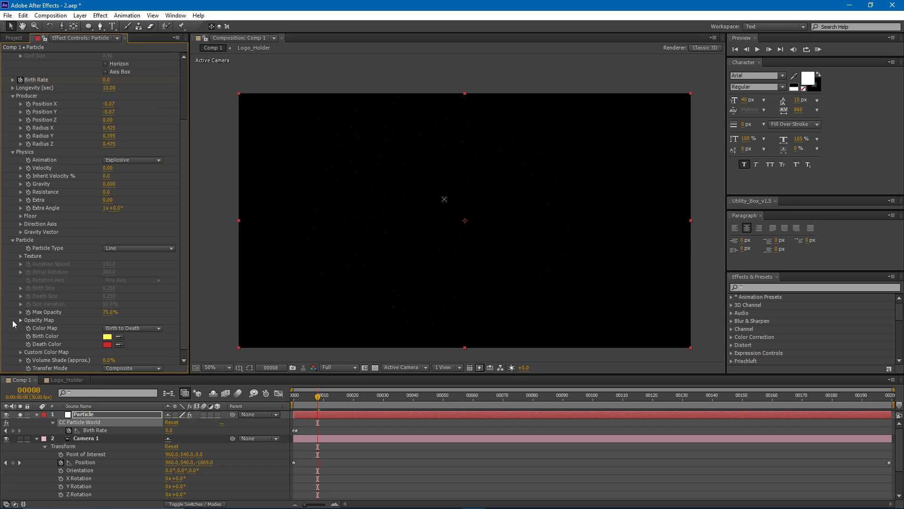
{"action": "left_click", "coordinate": [123, 249]}
{"action": "left_click", "coordinate": [160, 283]}
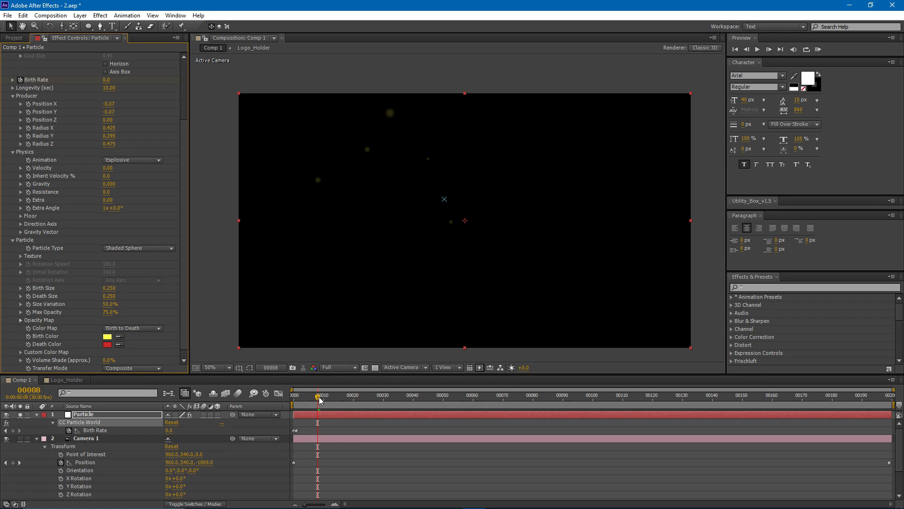
{"action": "left_click_drag", "start_coordinate": [319, 400], "coordinate": [444, 413]}
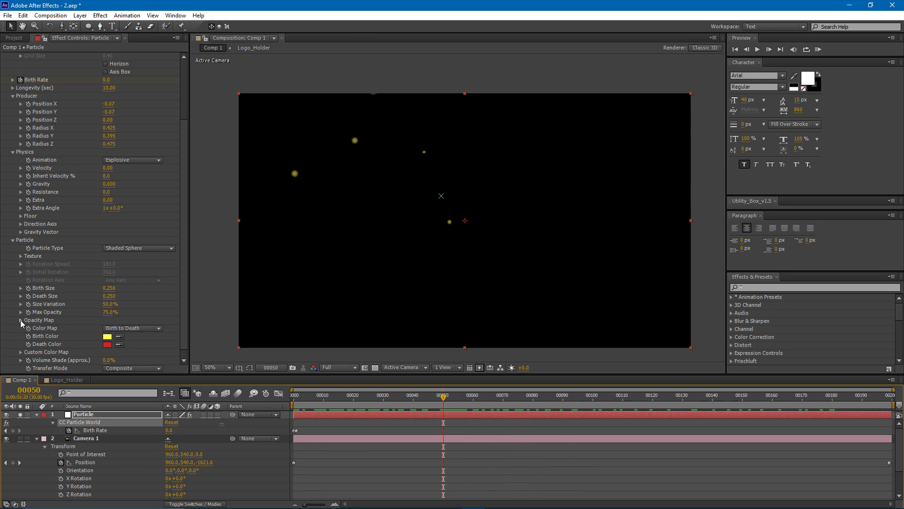
Step: Redraw the particle Opacity Map to full opacity across the whole lifetime and scrub back to frame 34
{"action": "left_click", "coordinate": [21, 320]}
{"action": "scroll", "coordinate": [35, 319], "scroll_direction": "down", "scroll_amount": 1}
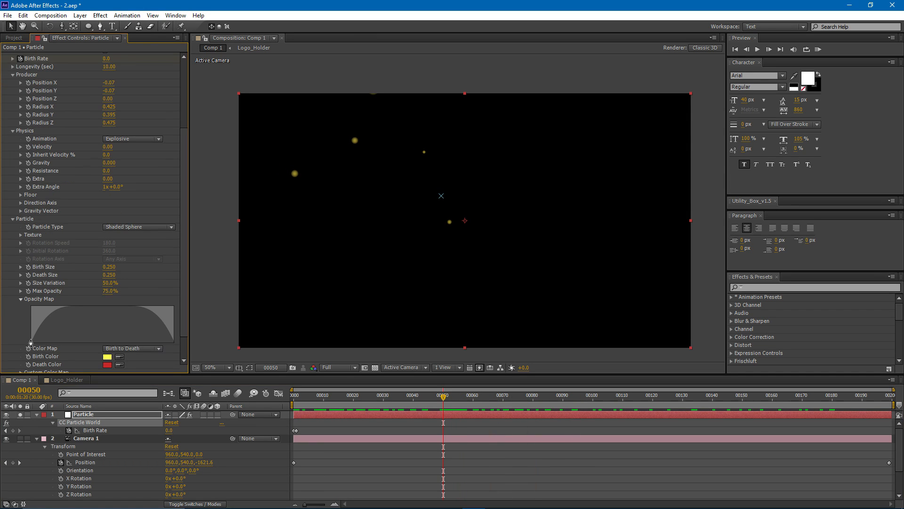
{"action": "mouse_move", "coordinate": [31, 343]}
{"action": "left_mouse_down"}
{"action": "mouse_move", "coordinate": [38, 296]}
{"action": "mouse_move", "coordinate": [203, 284]}
{"action": "left_mouse_up"}
{"action": "left_click_drag", "start_coordinate": [443, 396], "coordinate": [396, 396]}
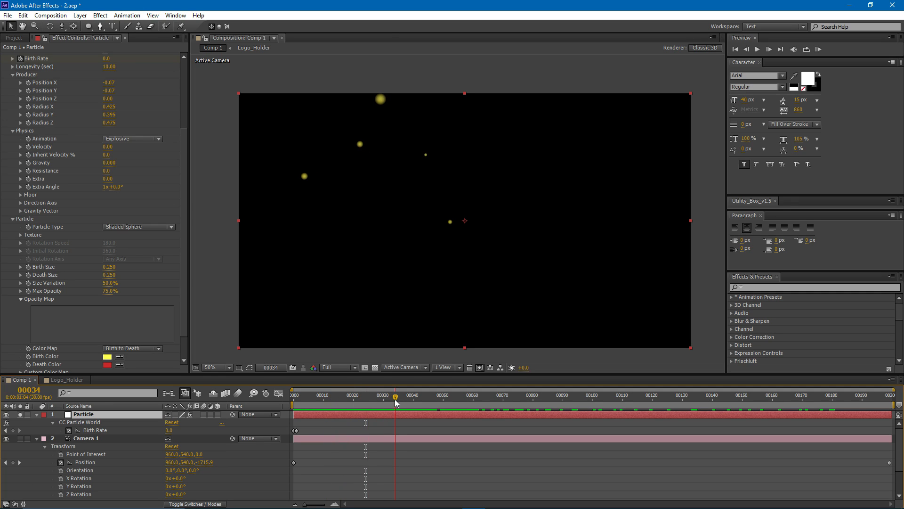
Step: Lower the preview resolution to Half and set the particle Color Map to Origin Constant
{"action": "left_click", "coordinate": [337, 369]}
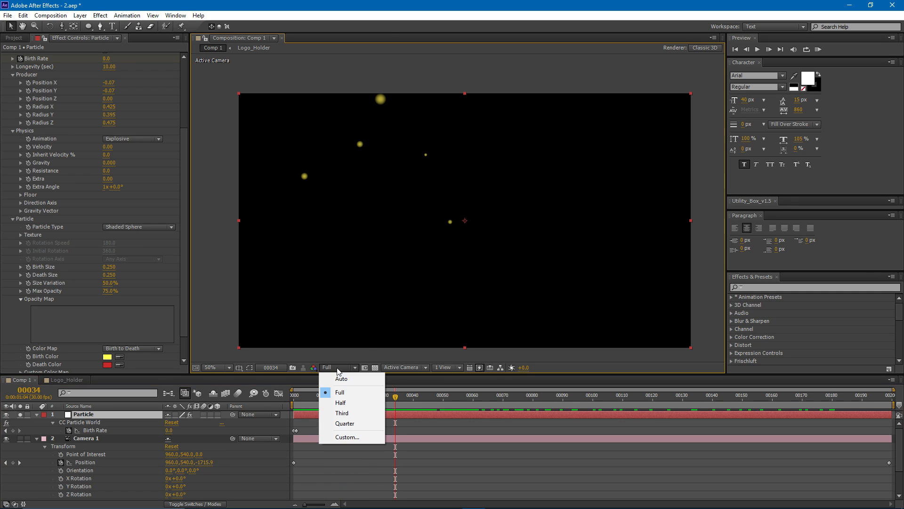
{"action": "left_click", "coordinate": [356, 403]}
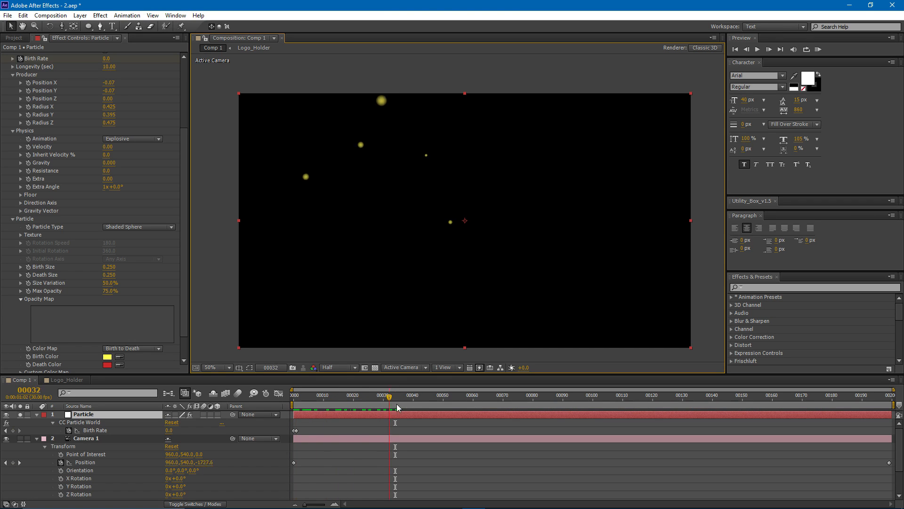
{"action": "key", "text": "space"}
{"action": "left_click", "coordinate": [127, 348]}
{"action": "left_click", "coordinate": [157, 401]}
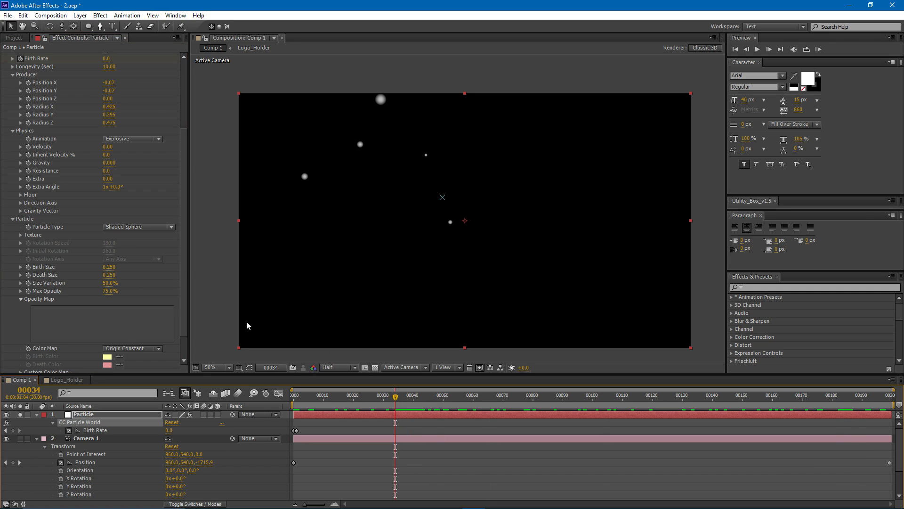
Step: Set the particle Birth Rate keyframe on frame 0 to 6 and scrub to frame 38 to check the density
{"action": "scroll", "coordinate": [105, 302], "scroll_direction": "up", "scroll_amount": 5}
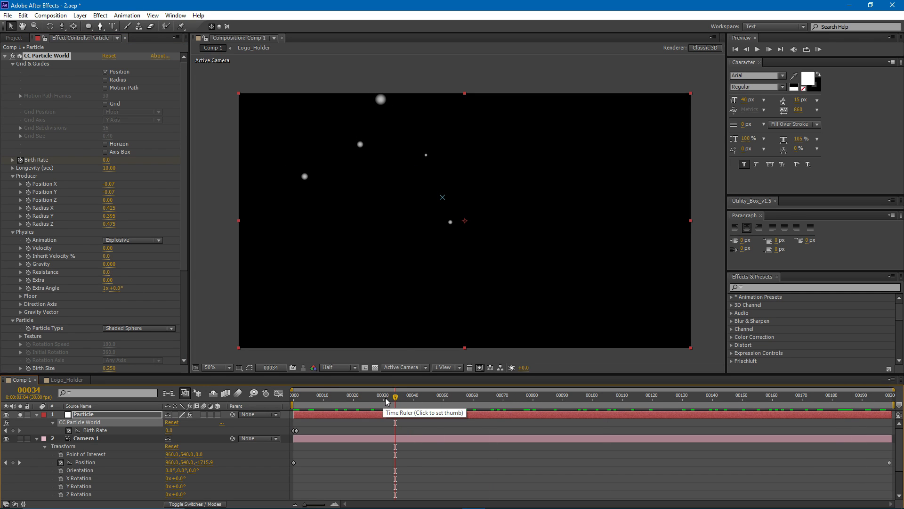
{"action": "left_click", "coordinate": [293, 396]}
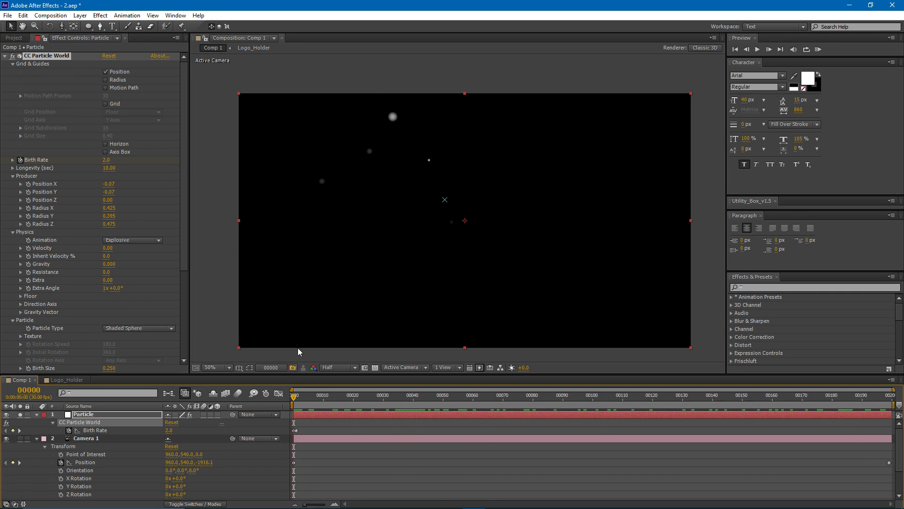
{"action": "left_click", "coordinate": [108, 161]}
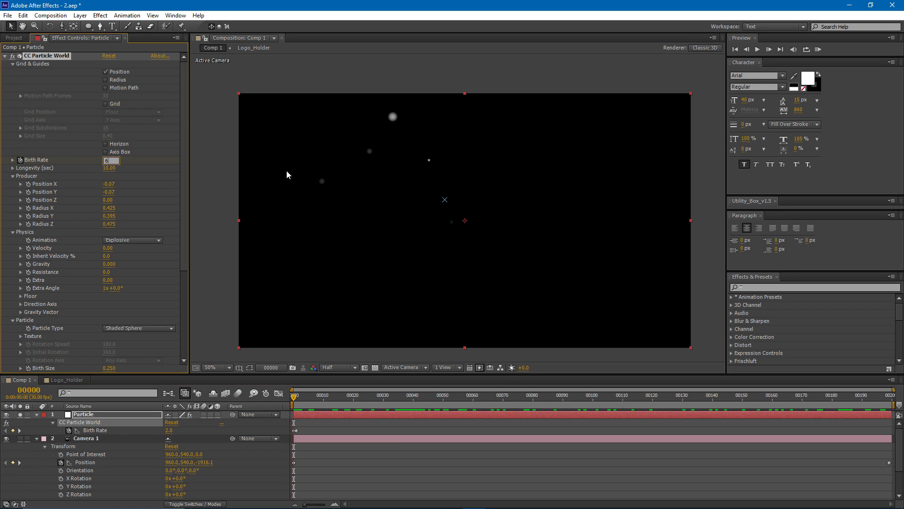
{"action": "type", "text": "6"}
{"action": "key", "text": "Return"}
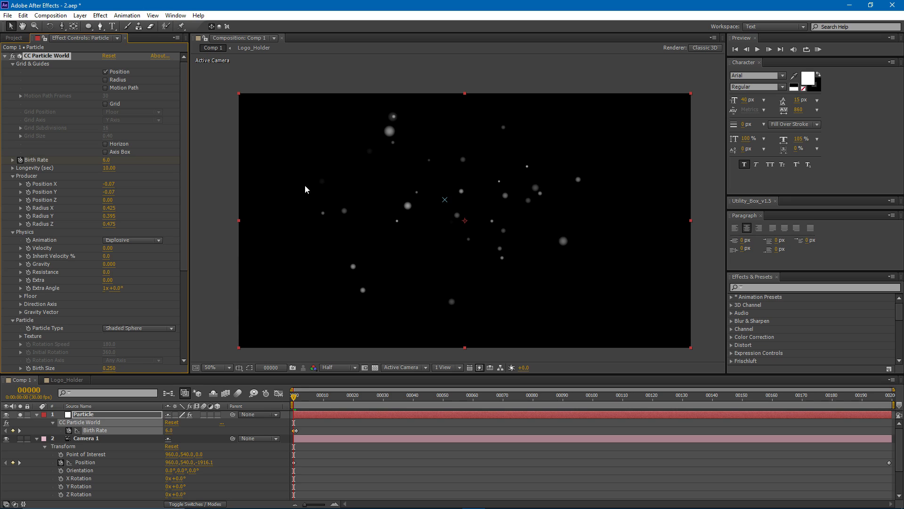
{"action": "left_click_drag", "start_coordinate": [295, 398], "coordinate": [407, 398]}
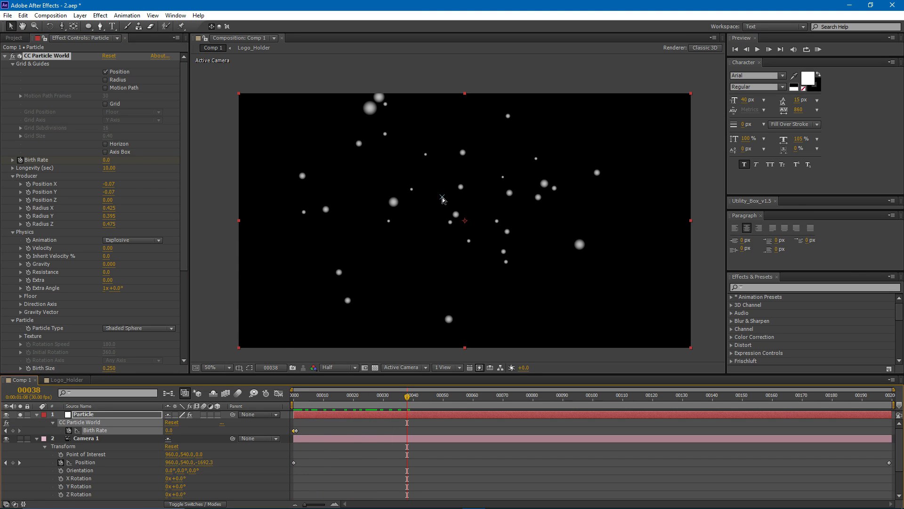
Step: Move the particle producer to Position X -0.29 and Position Y -0.20, and set Birth Size and Death Size to 0.05
{"action": "left_click_drag", "start_coordinate": [443, 200], "coordinate": [338, 141]}
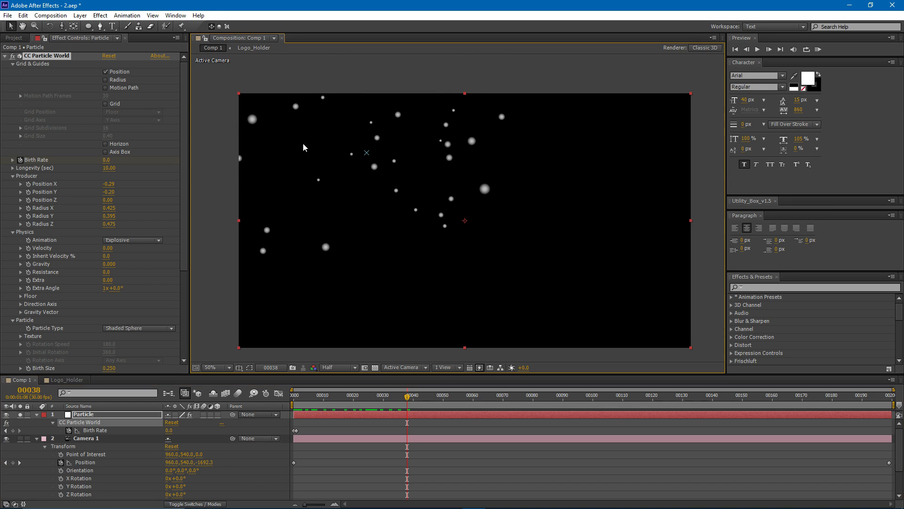
{"action": "scroll", "coordinate": [133, 175], "scroll_direction": "down", "scroll_amount": 4}
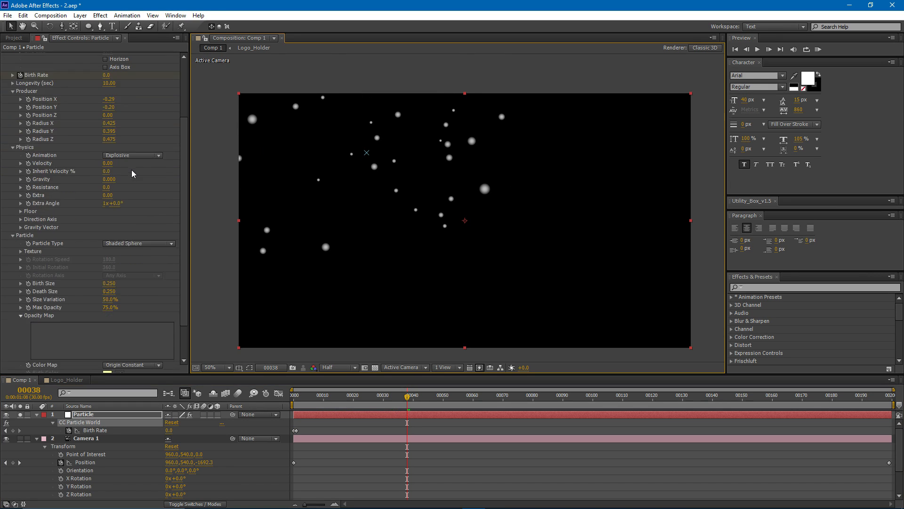
{"action": "left_click", "coordinate": [112, 283]}
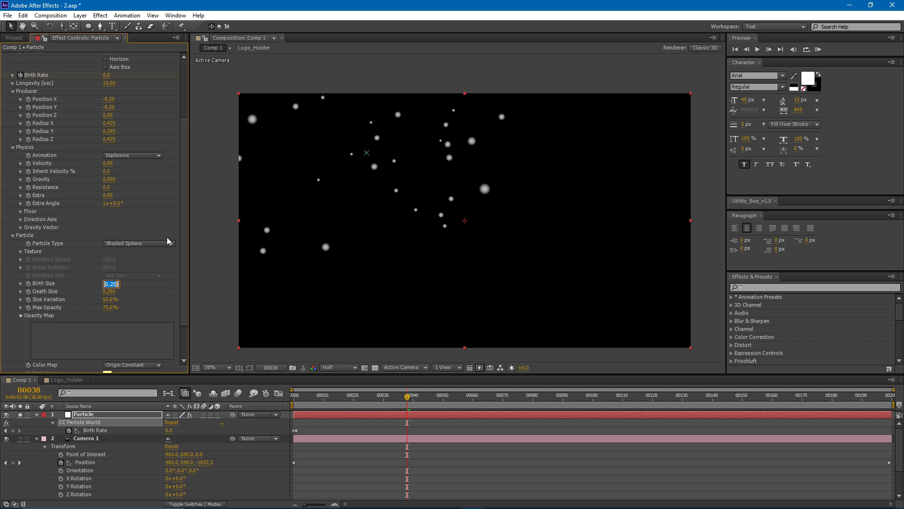
{"action": "type", "text": "0.05"}
{"action": "key", "text": "Return"}
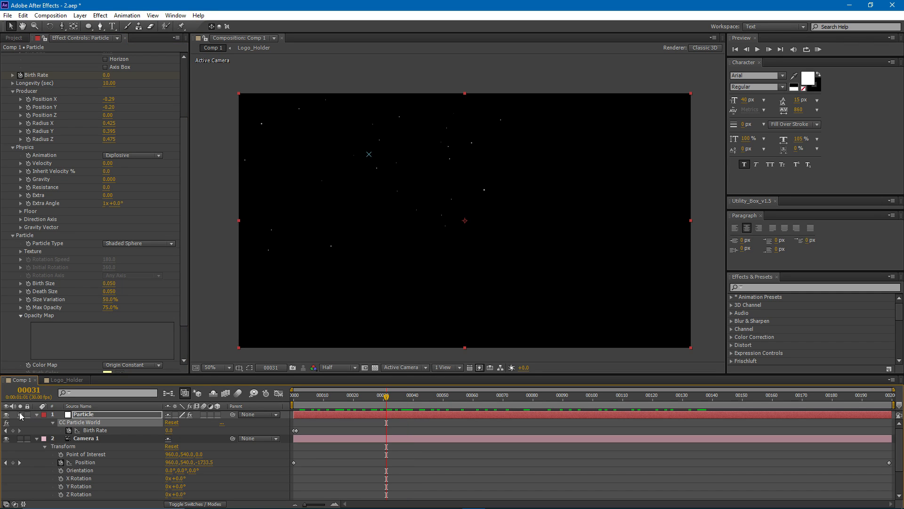
Step: Turn off solo on the Particle layer and raise the producer's Radius Z to 1.125
{"action": "left_click", "coordinate": [21, 415]}
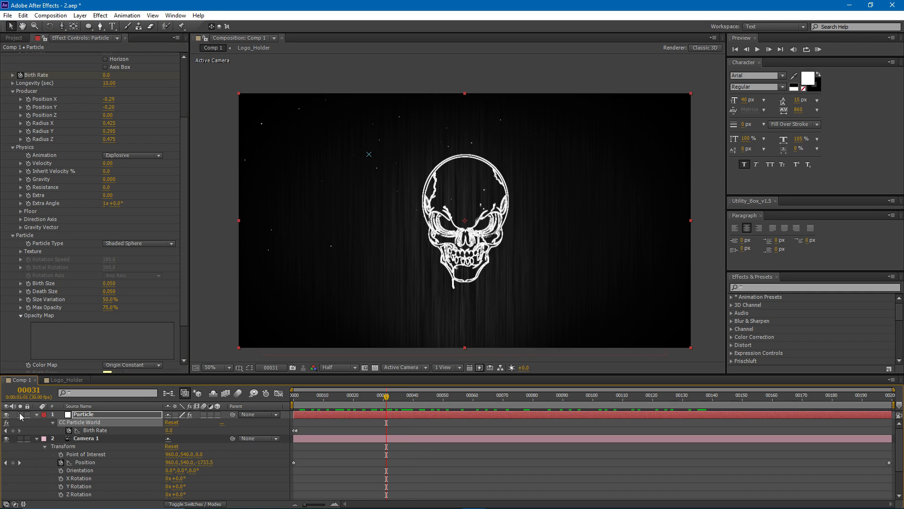
{"action": "left_click_drag", "start_coordinate": [408, 402], "coordinate": [329, 402]}
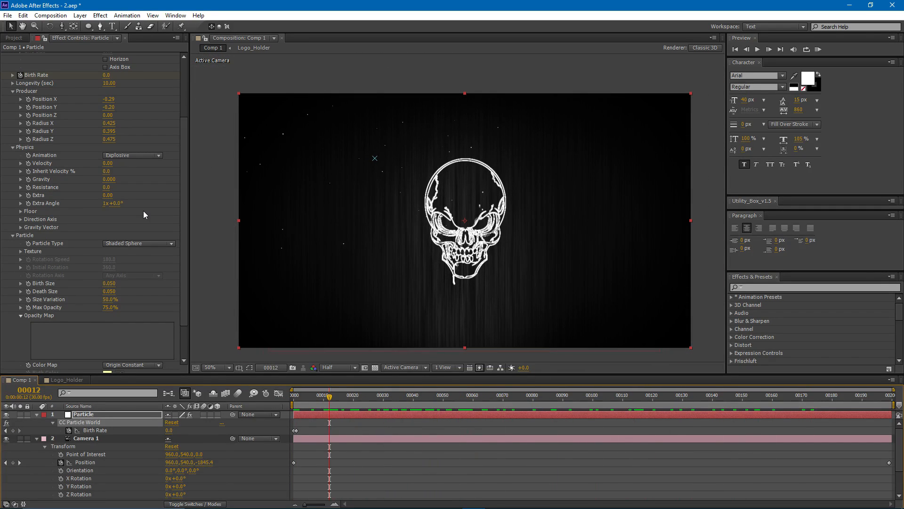
{"action": "scroll", "coordinate": [90, 132], "scroll_direction": "up", "scroll_amount": 2}
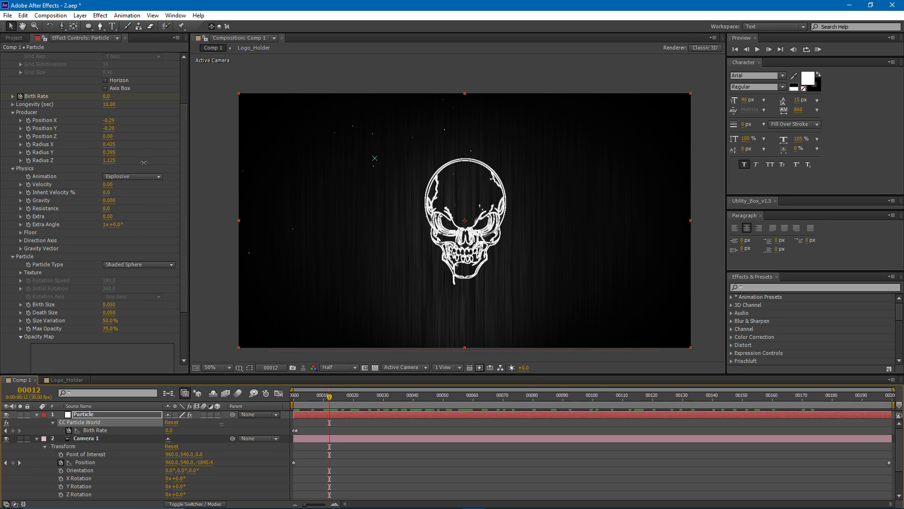
{"action": "left_click", "coordinate": [143, 163]}
Step: Set the particle Birth Rate keyframe on frame 0 to 12 and scrub to frame 28 to check it
{"action": "left_click_drag", "start_coordinate": [331, 404], "coordinate": [293, 398]}
{"action": "scroll", "coordinate": [112, 208], "scroll_direction": "up", "scroll_amount": 3}
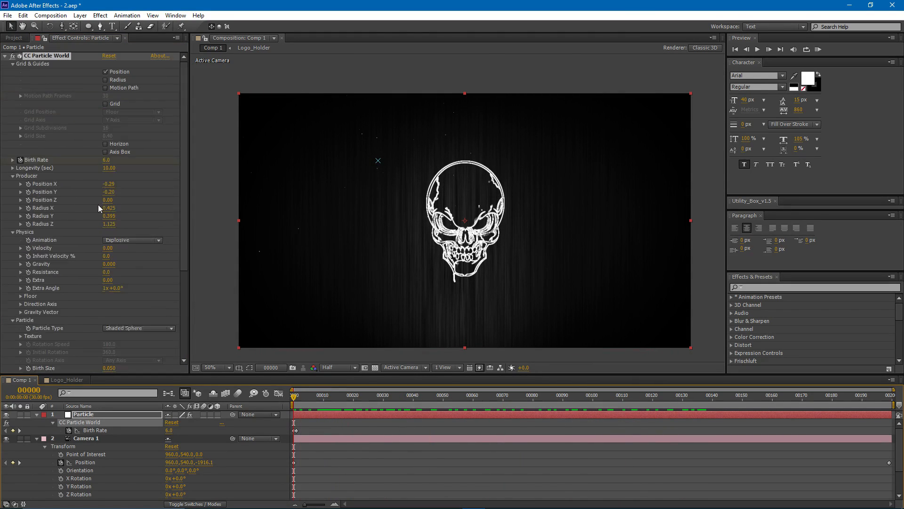
{"action": "left_click", "coordinate": [106, 160]}
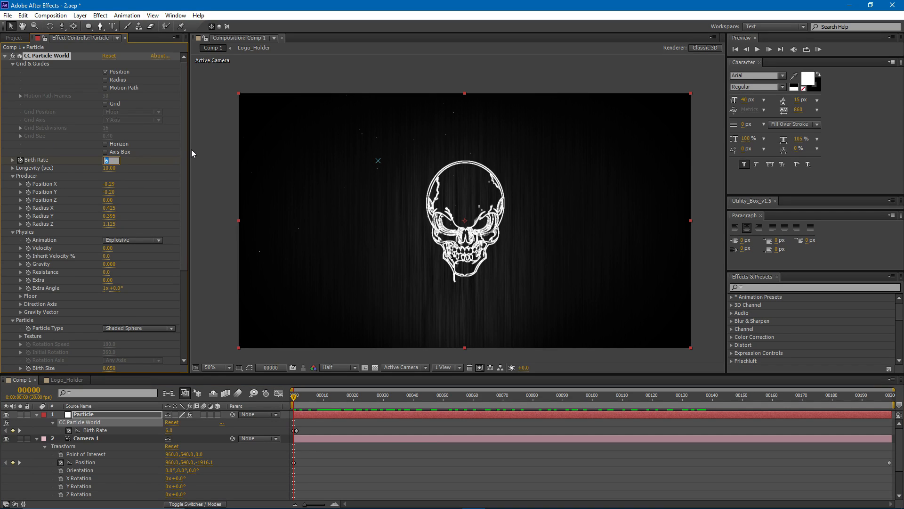
{"action": "type", "text": "0"}
{"action": "key", "text": "Return"}
{"action": "left_click", "coordinate": [377, 399]}
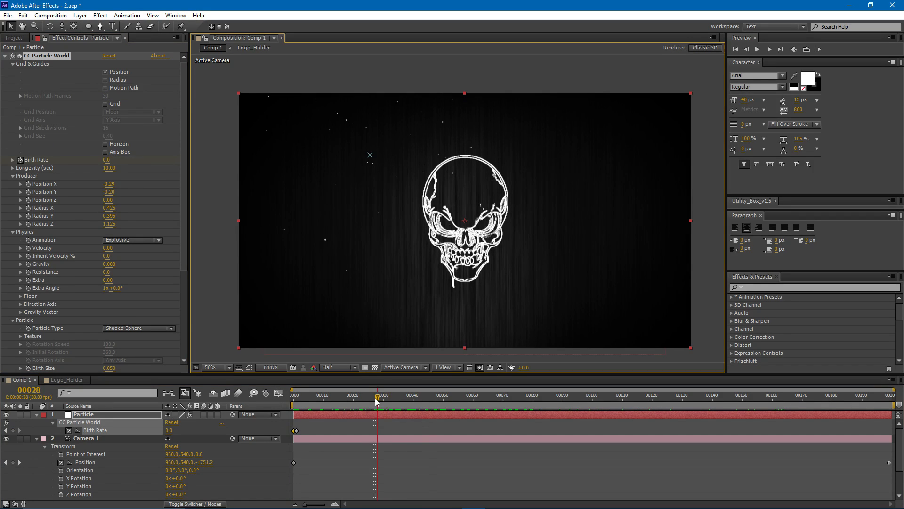
Step: Rename the Particle layer to Particles_Small
{"action": "key", "text": "Return"}
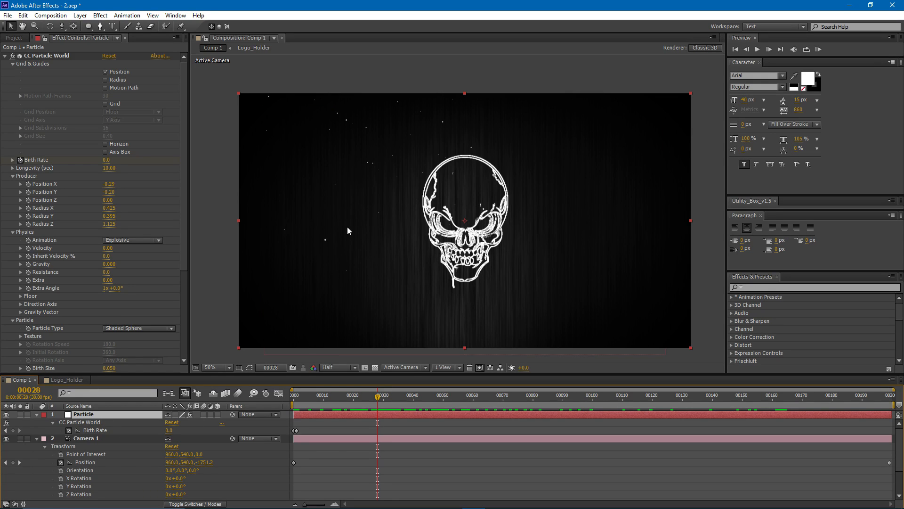
{"action": "left_click_drag", "start_coordinate": [347, 228], "coordinate": [355, 218]}
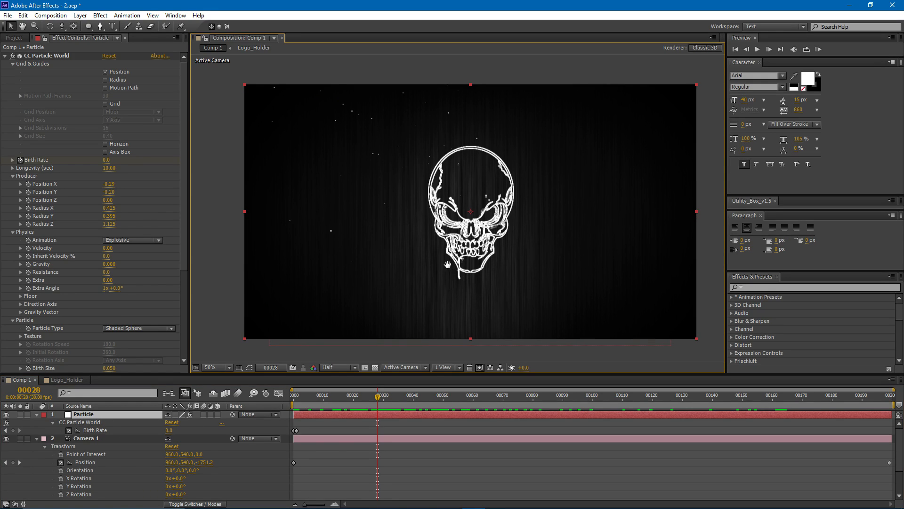
{"action": "left_click_drag", "start_coordinate": [448, 265], "coordinate": [437, 264]}
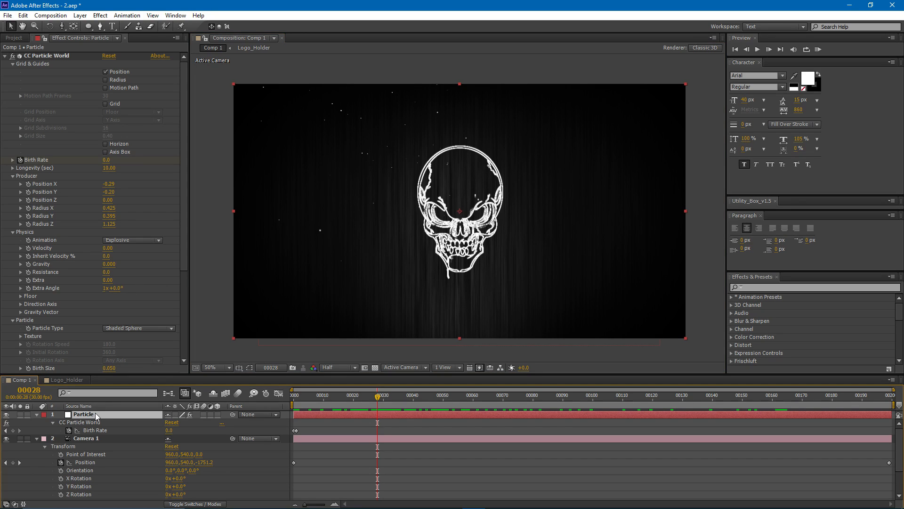
{"action": "key", "text": "Return"}
{"action": "type", "text": "Particles_Sma"}
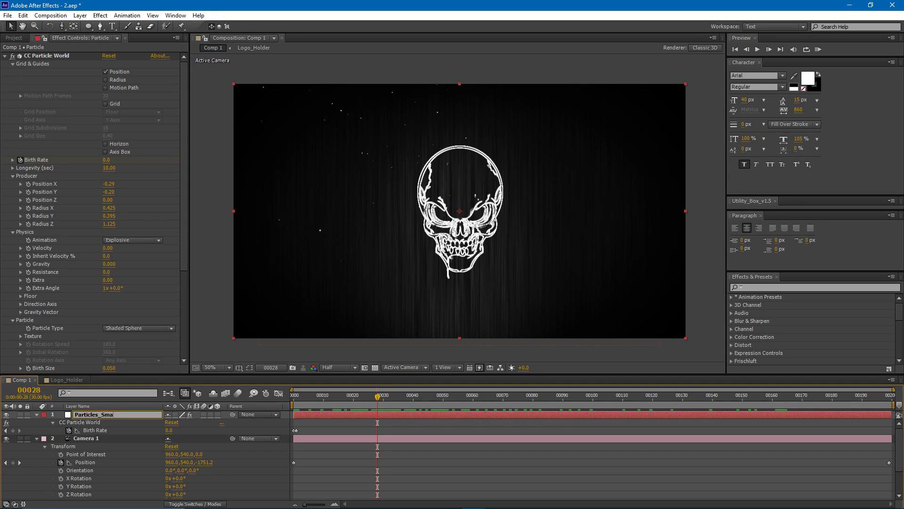
{"action": "type", "text": "ll"}
{"action": "key", "text": "Return"}
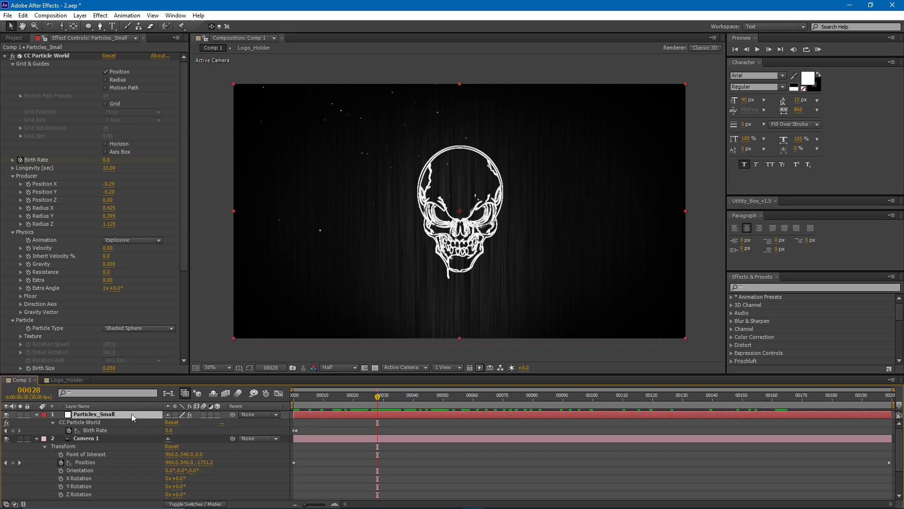
Step: Duplicate the Particles_Small layer and move the copy's producer to the lower-right area at Position X 0.42, Position Y 0.23
{"action": "key", "text": "ctrl+d"}
{"action": "left_click", "coordinate": [47, 67]}
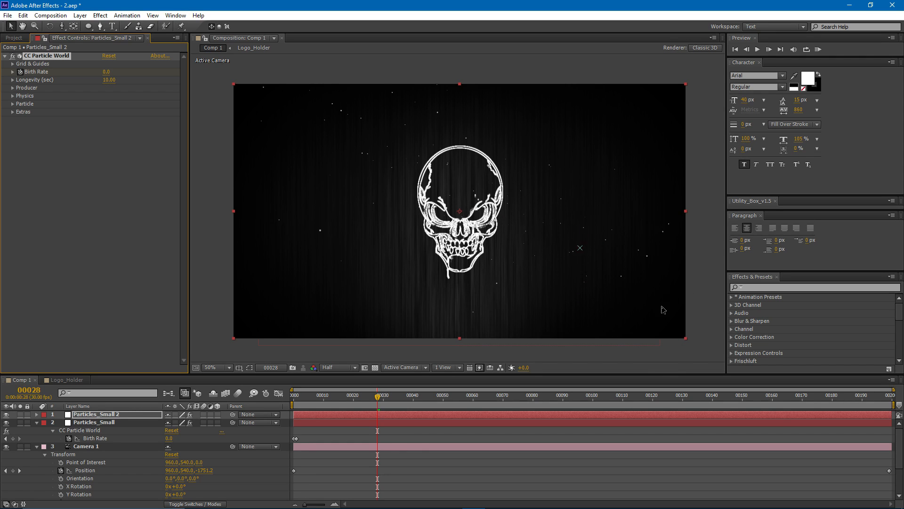
{"action": "scroll", "coordinate": [628, 301], "scroll_direction": "down", "scroll_amount": 2}
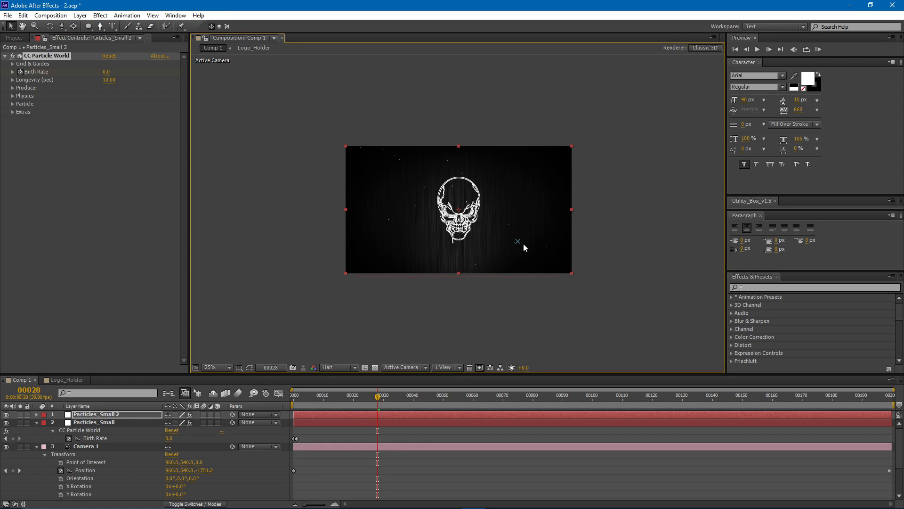
{"action": "scroll", "coordinate": [539, 247], "scroll_direction": "up", "scroll_amount": 2}
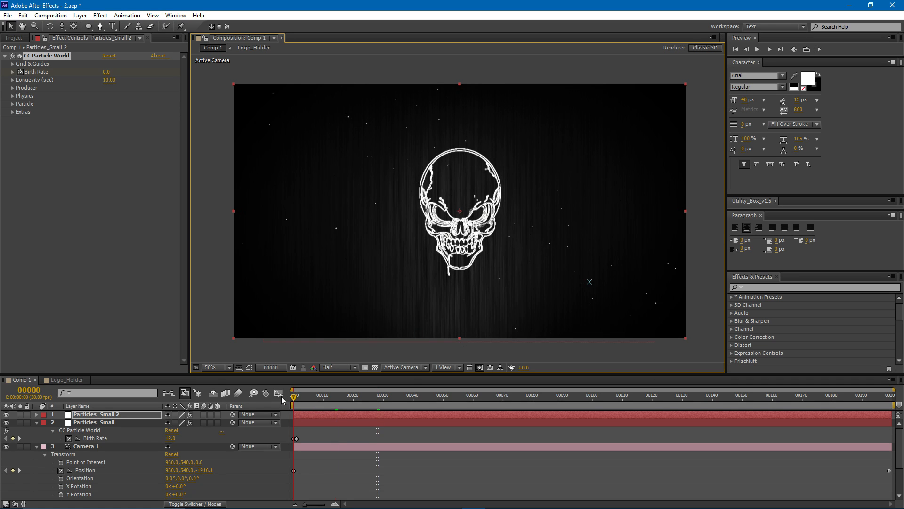
Step: Set the Birth Rate keyframe on frame 0 of Particles_Small 2 to 25
{"action": "key", "text": "Home"}
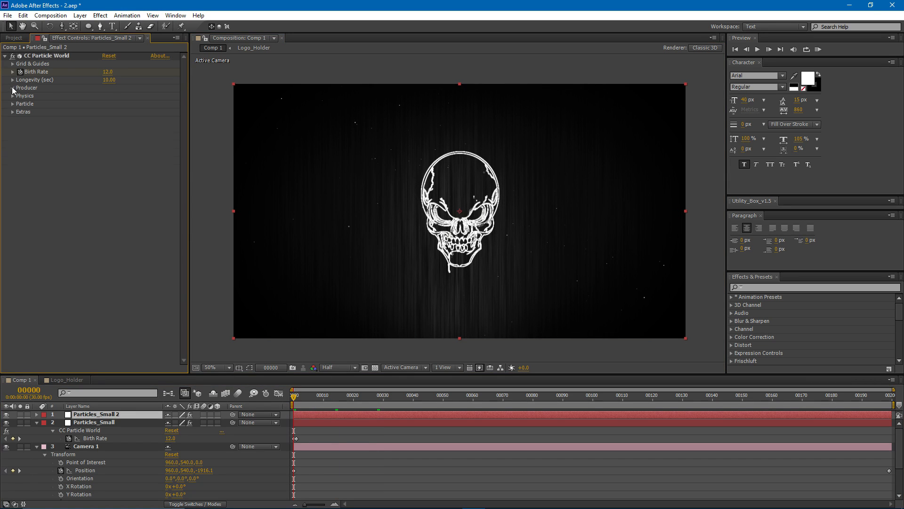
{"action": "left_click", "coordinate": [13, 88]}
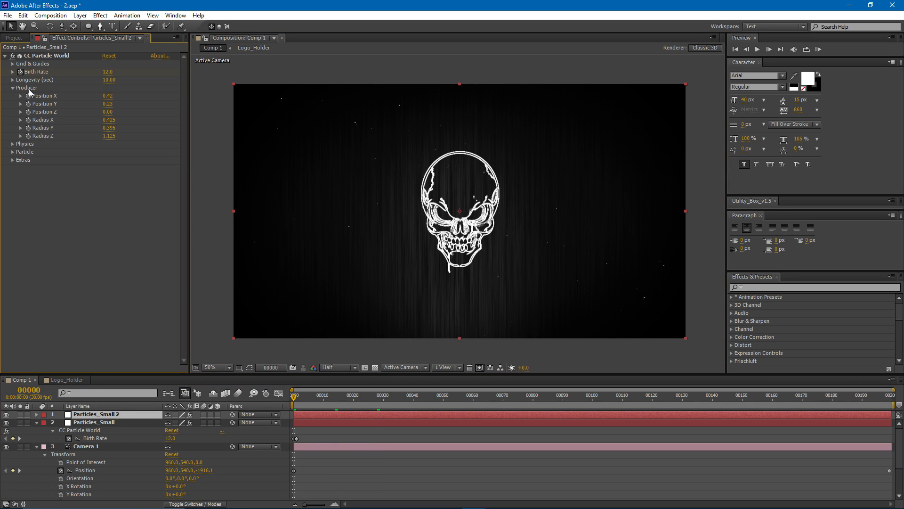
{"action": "left_click", "coordinate": [107, 72]}
{"action": "type", "text": "25"}
{"action": "key", "text": "Return"}
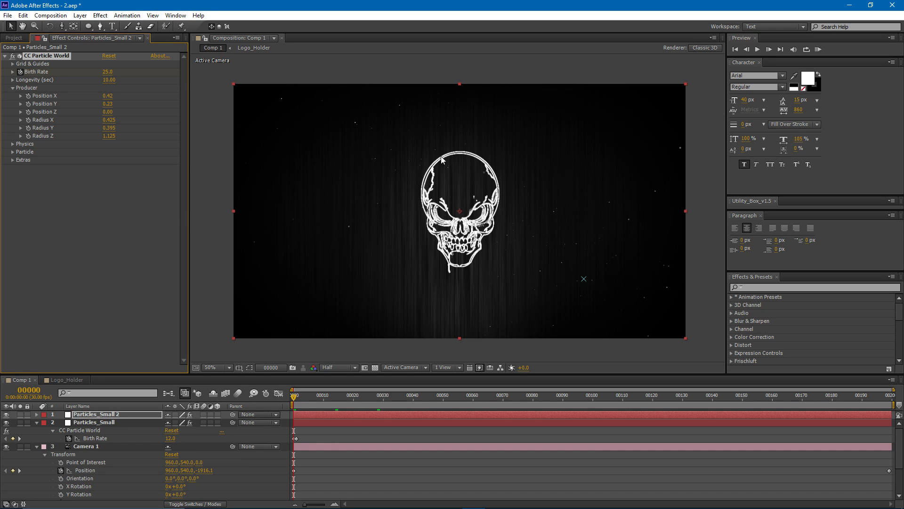
Step: Move the Particles_Small 2 producer to Position X 0.53, Position Y 0.24 and increase the effect's Random Seed
{"action": "left_click_drag", "start_coordinate": [588, 283], "coordinate": [621, 285]}
{"action": "left_click", "coordinate": [13, 160]}
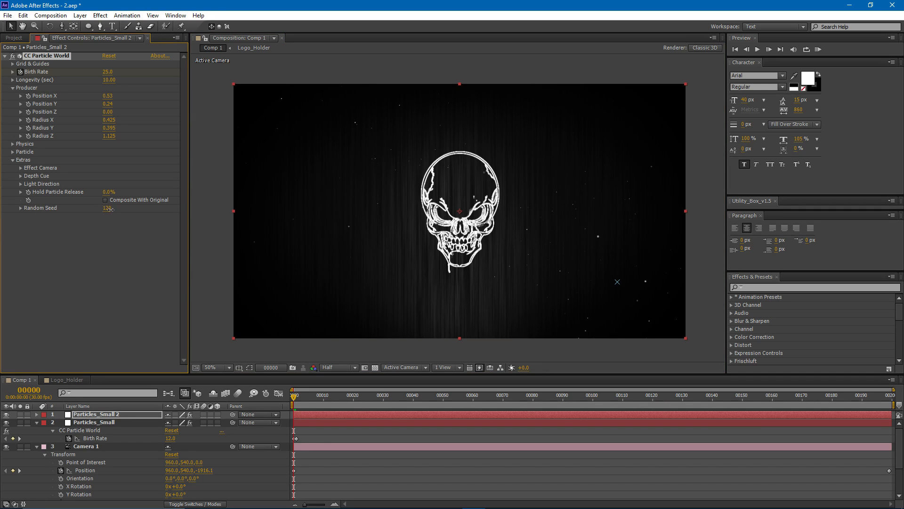
{"action": "left_click_drag", "start_coordinate": [110, 208], "coordinate": [117, 209]}
Step: Duplicate Particles_Small 2, place the copy's producer below and left of the skull, and check the particles at frame 23
{"action": "left_click", "coordinate": [120, 414]}
{"action": "key", "text": "ctrl+d"}
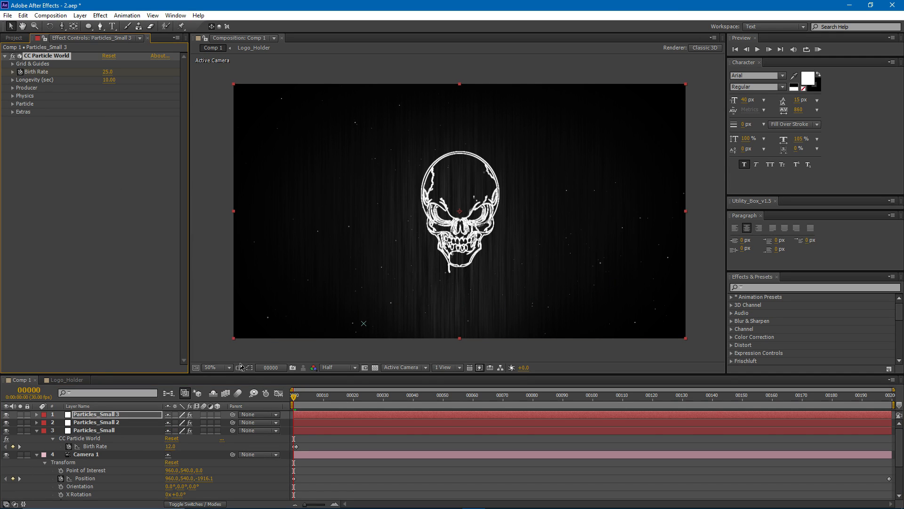
{"action": "left_click", "coordinate": [217, 350]}
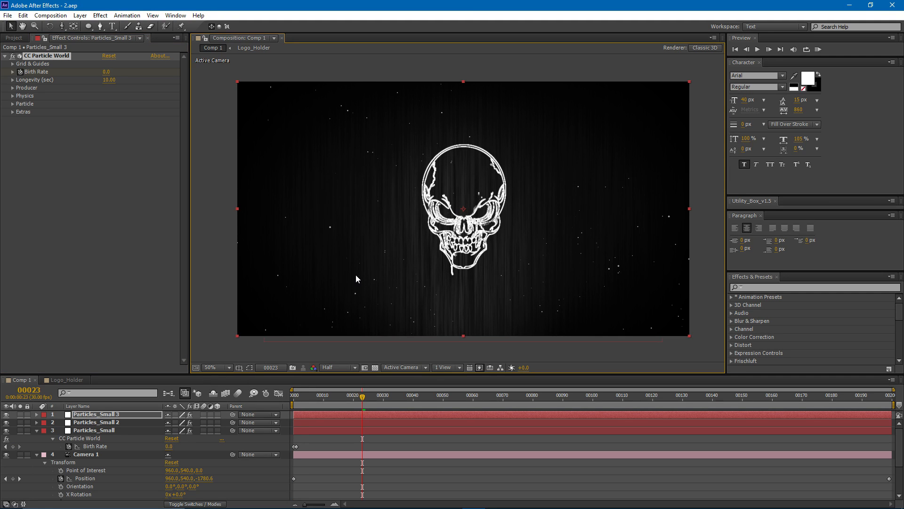
Step: Duplicate the Particles_Small 3 layer and rename the copy Particles_Blur
{"action": "key", "text": "ctrl+d"}
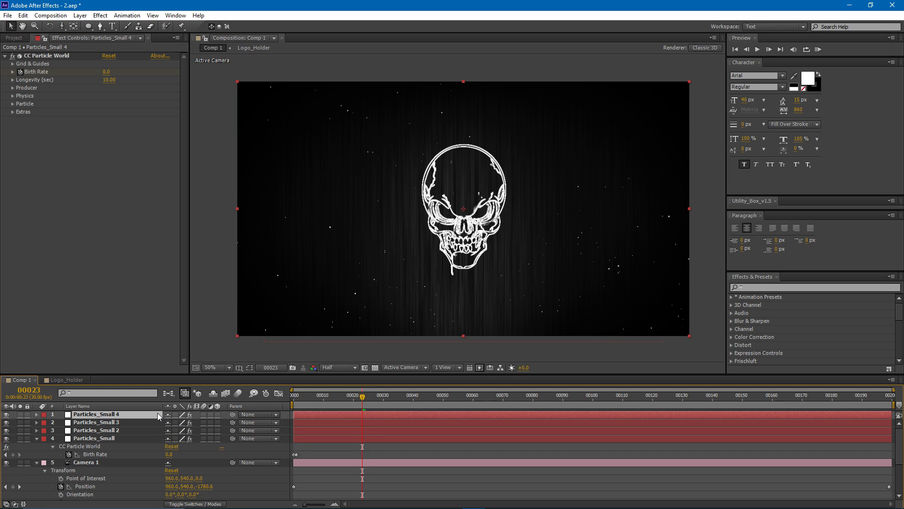
{"action": "key", "text": "Return"}
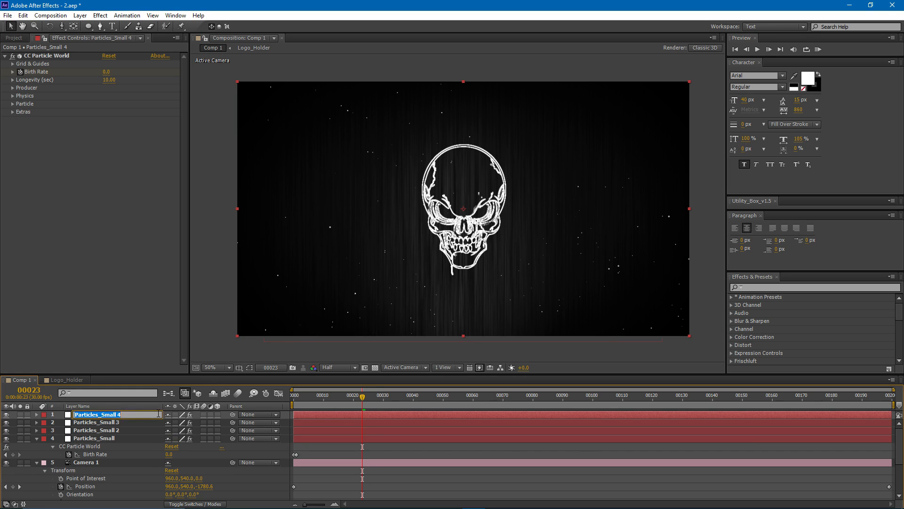
{"action": "type", "text": "Particles_Blur"}
{"action": "key", "text": "Return"}
Step: Move the Particles_Blur producer to the lower-right area of the composition
{"action": "left_click_drag", "start_coordinate": [385, 258], "coordinate": [385, 255]}
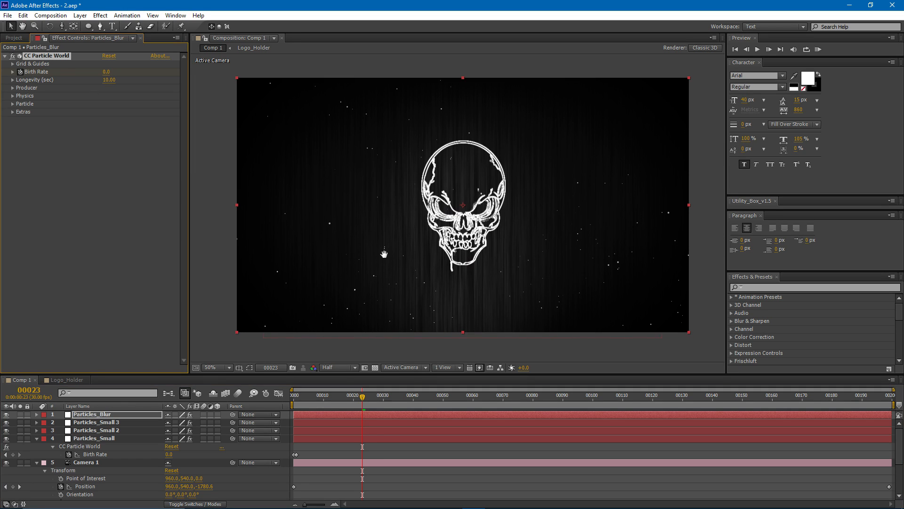
{"action": "key", "text": "comma"}
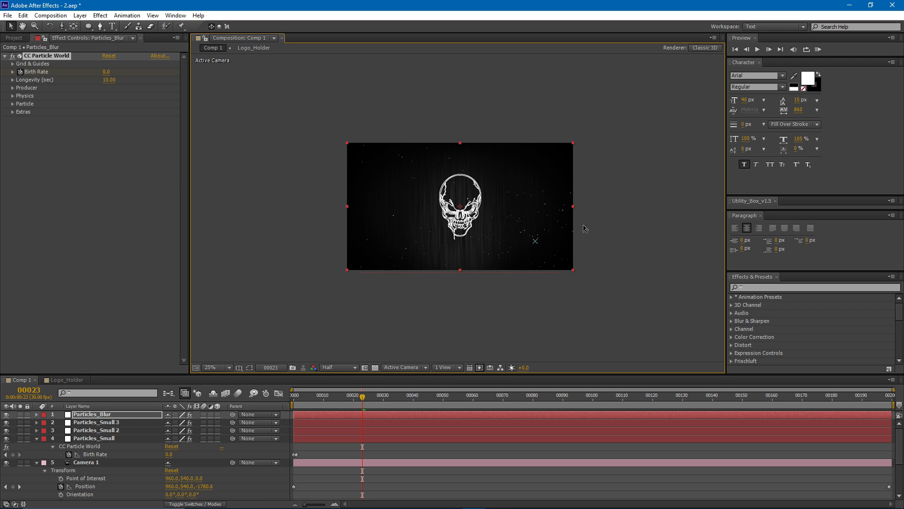
{"action": "key", "text": "period"}
{"action": "left_click_drag", "start_coordinate": [552, 236], "coordinate": [511, 223]}
Step: Set the Birth Size and Death Size of Particles_Blur to 0.5 and shift its producer closer to the frame's right edge
{"action": "left_click", "coordinate": [13, 104]}
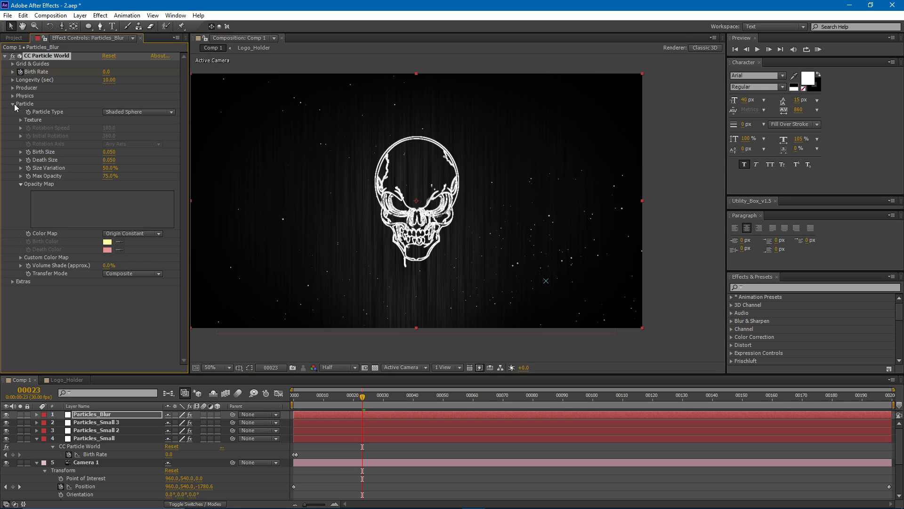
{"action": "left_click", "coordinate": [108, 151]}
{"action": "type", "text": "0.5"}
{"action": "key", "text": "Return"}
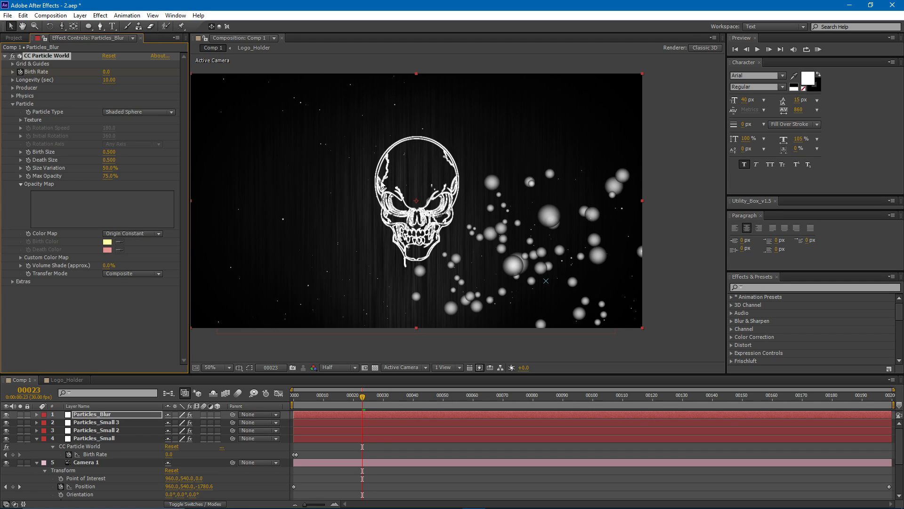
{"action": "mouse_move", "coordinate": [545, 281]}
{"action": "left_mouse_down"}
{"action": "mouse_move", "coordinate": [600, 276]}
{"action": "mouse_move", "coordinate": [670, 243]}
{"action": "mouse_move", "coordinate": [656, 251]}
{"action": "left_mouse_up"}
Step: Apply Camera Lens Blur to Particles_Blur with a Blur Radius of 46 and inspect the blurred particles up close
{"action": "left_click", "coordinate": [101, 16]}
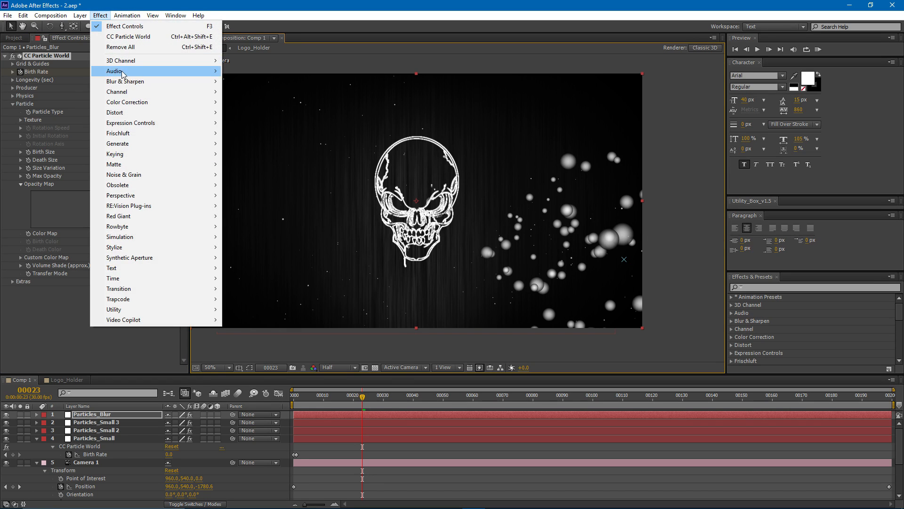
{"action": "mouse_move", "coordinate": [125, 81]}
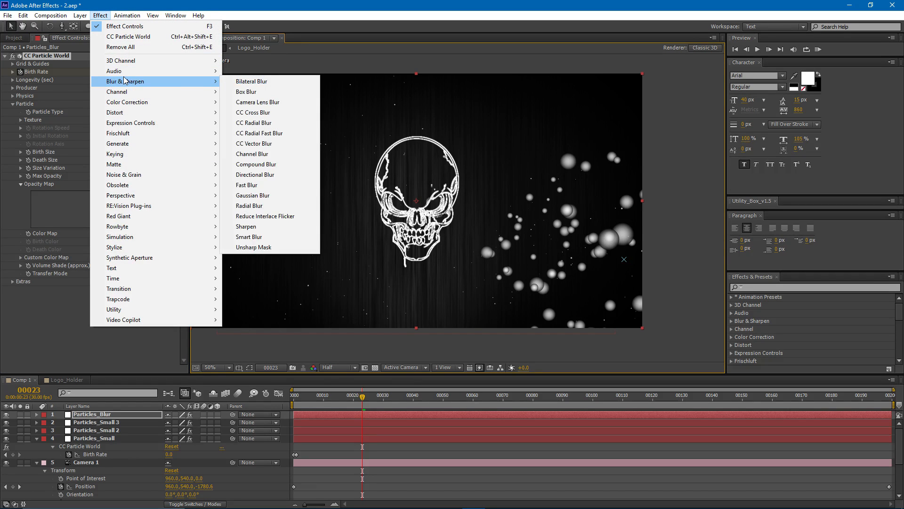
{"action": "left_click", "coordinate": [276, 102]}
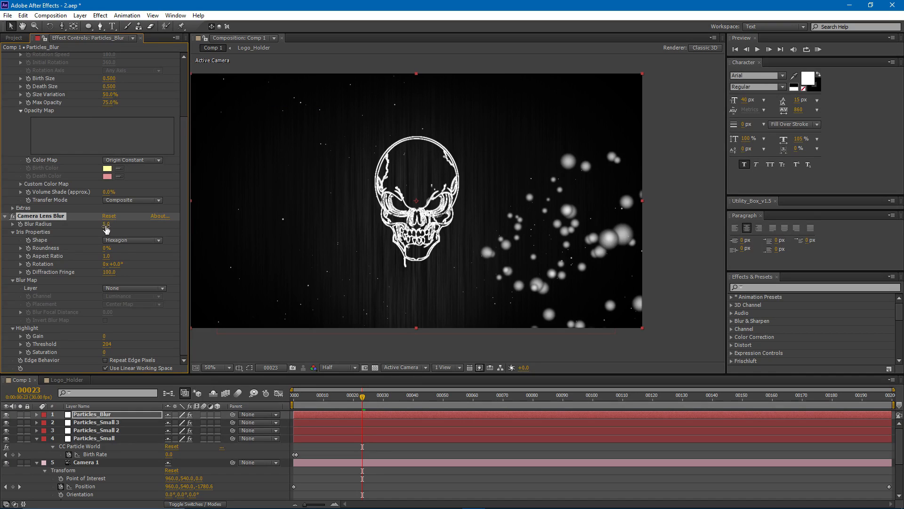
{"action": "left_click_drag", "start_coordinate": [107, 229], "coordinate": [124, 225]}
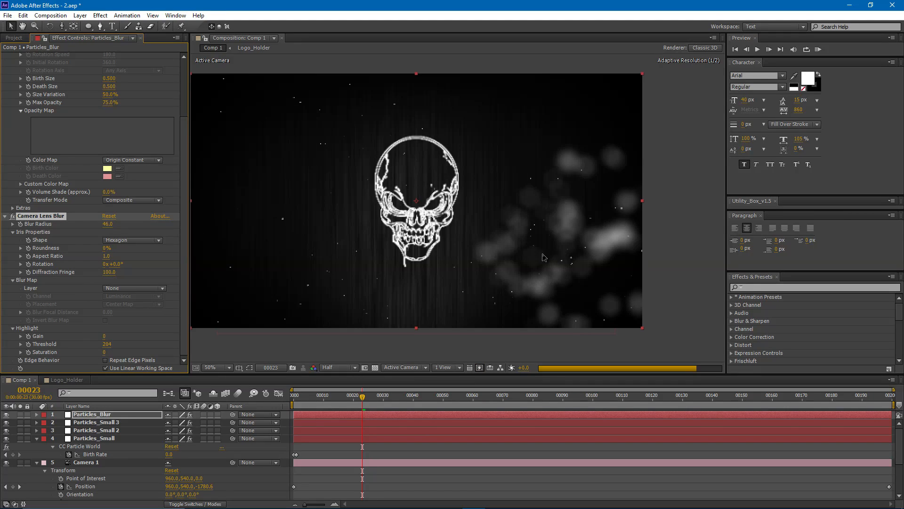
{"action": "scroll", "coordinate": [617, 241], "scroll_direction": "up", "scroll_amount": 2}
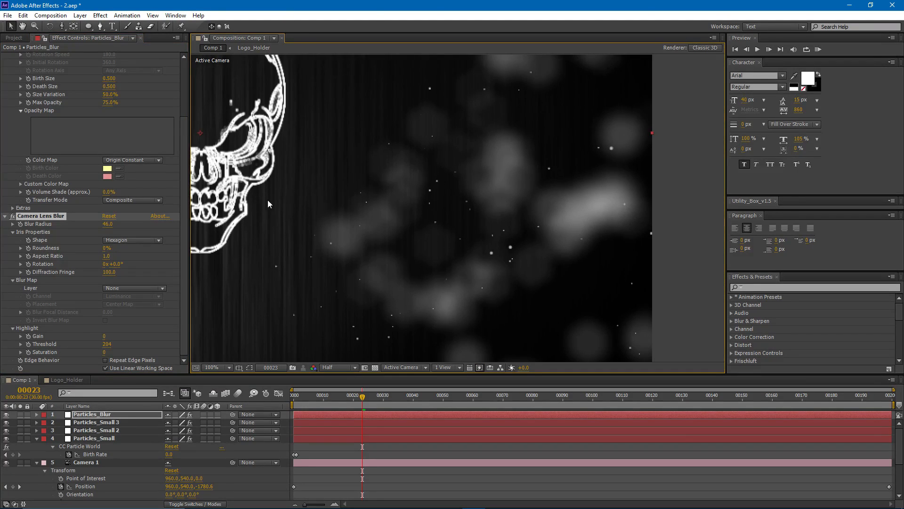
{"action": "left_click", "coordinate": [46, 217]}
{"action": "left_click_drag", "start_coordinate": [403, 189], "coordinate": [453, 184]}
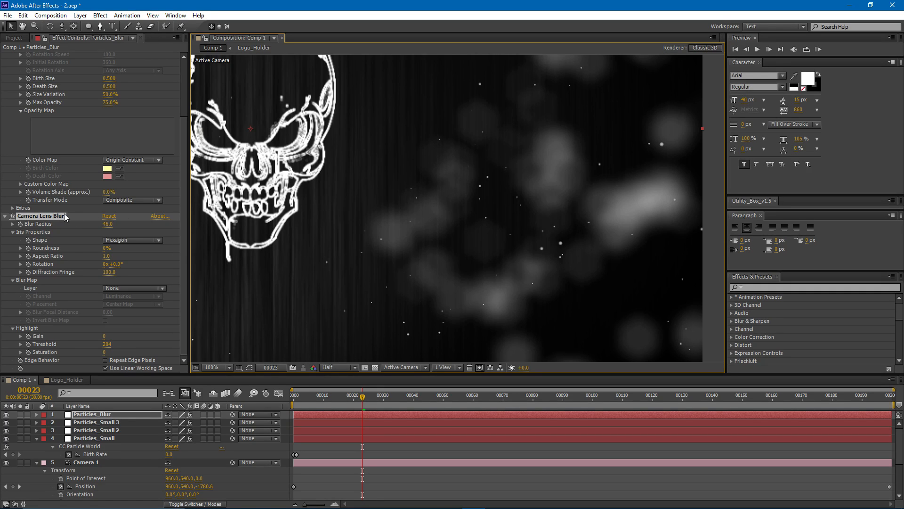
{"action": "key", "text": "comma"}
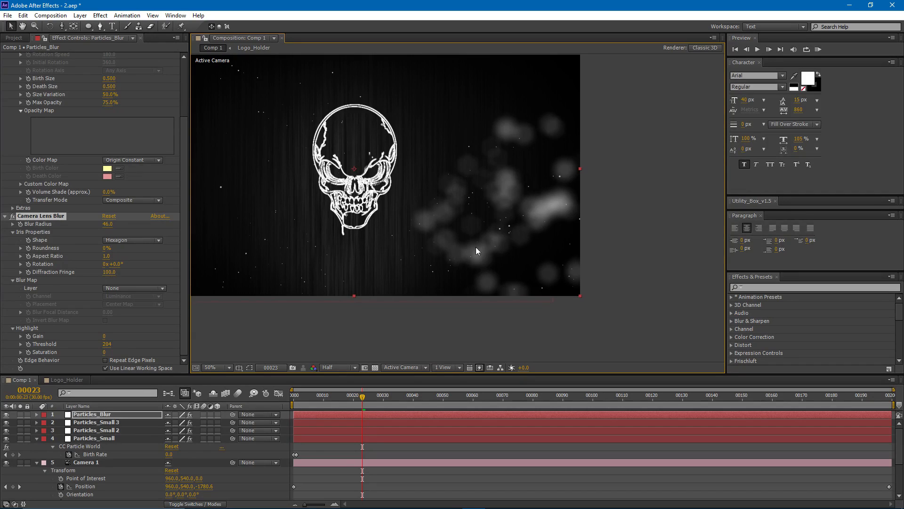
{"action": "left_click_drag", "start_coordinate": [477, 192], "coordinate": [500, 211]}
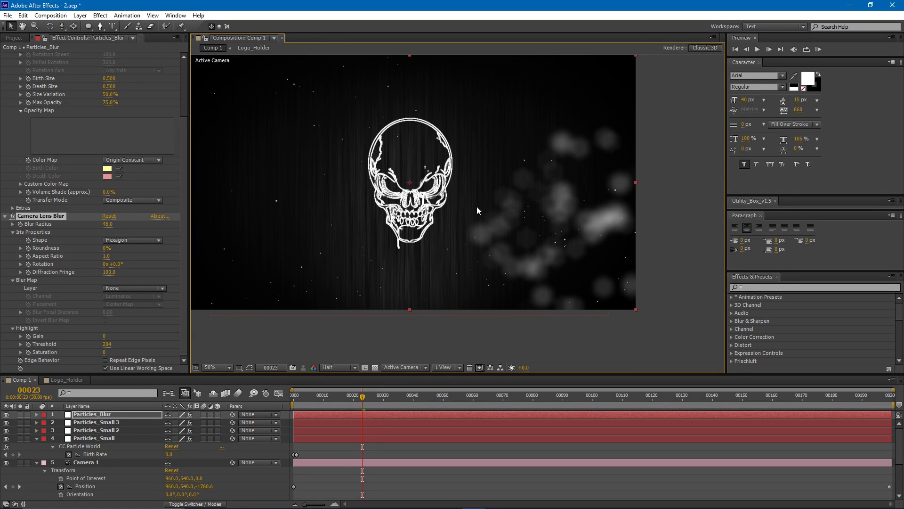
Step: Set the Birth Rate keyframe on frame 0 of Particles_Blur to 10 and scrub to frame 49 to check it
{"action": "scroll", "coordinate": [133, 217], "scroll_direction": "up", "scroll_amount": 3}
{"action": "left_click_drag", "start_coordinate": [324, 395], "coordinate": [293, 395]}
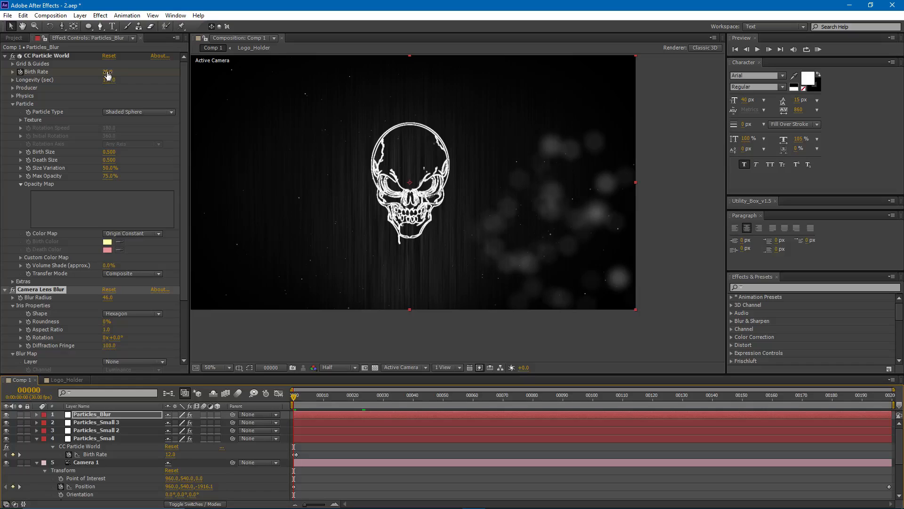
{"action": "left_click", "coordinate": [107, 72]}
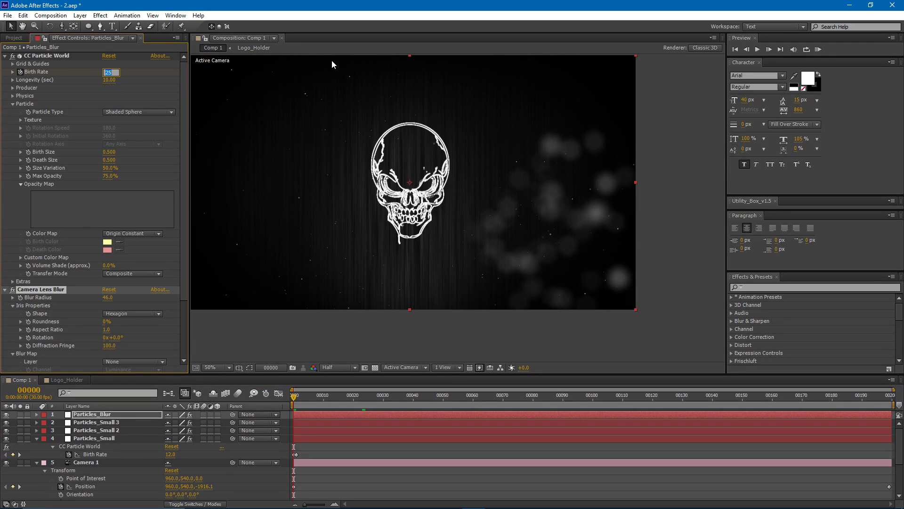
{"action": "type", "text": "10"}
{"action": "key", "text": "Return"}
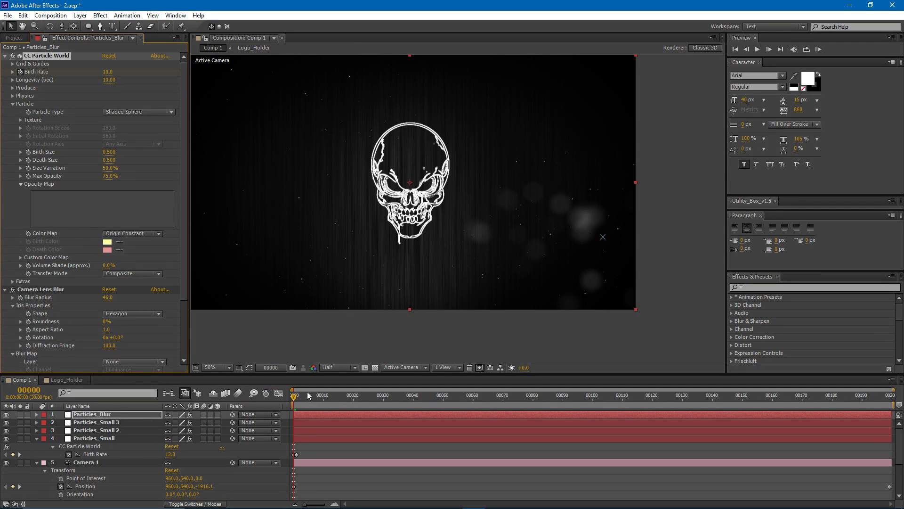
{"action": "left_click_drag", "start_coordinate": [304, 396], "coordinate": [440, 396]}
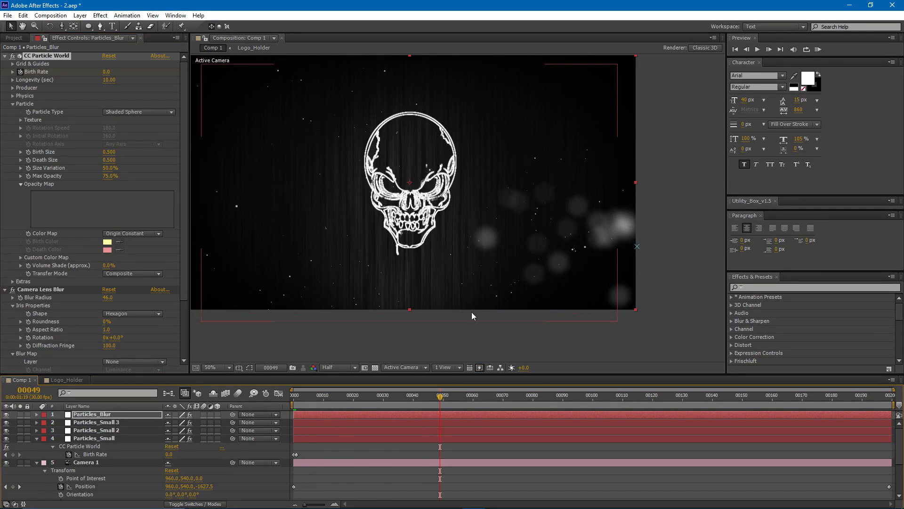
Step: Set the opacity of the Particles_Blur layer to 50%
{"action": "left_click_drag", "start_coordinate": [439, 218], "coordinate": [448, 216]}
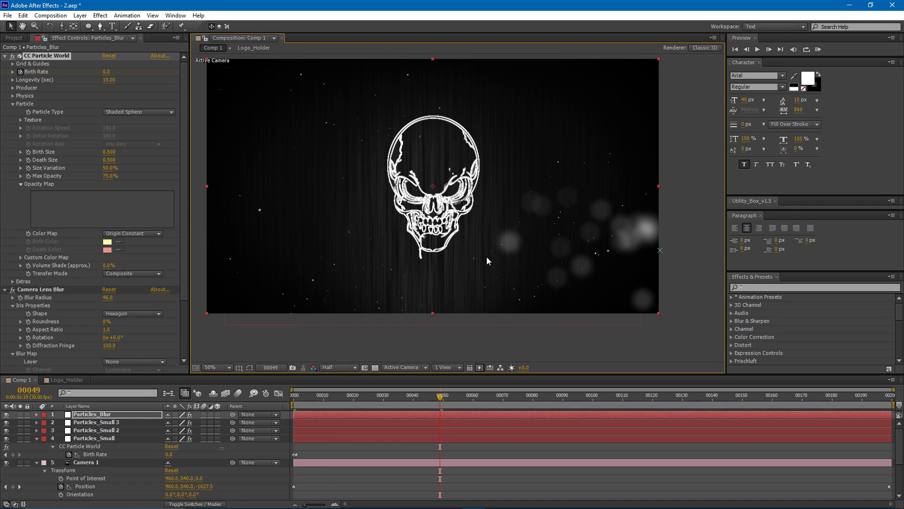
{"action": "left_click", "coordinate": [145, 414]}
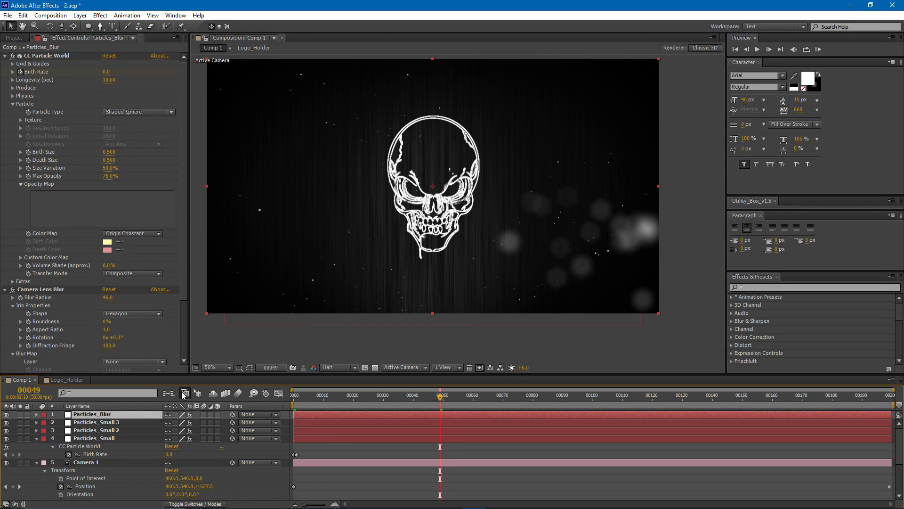
{"action": "key", "text": "t"}
{"action": "left_click", "coordinate": [172, 422]}
{"action": "type", "text": "50"}
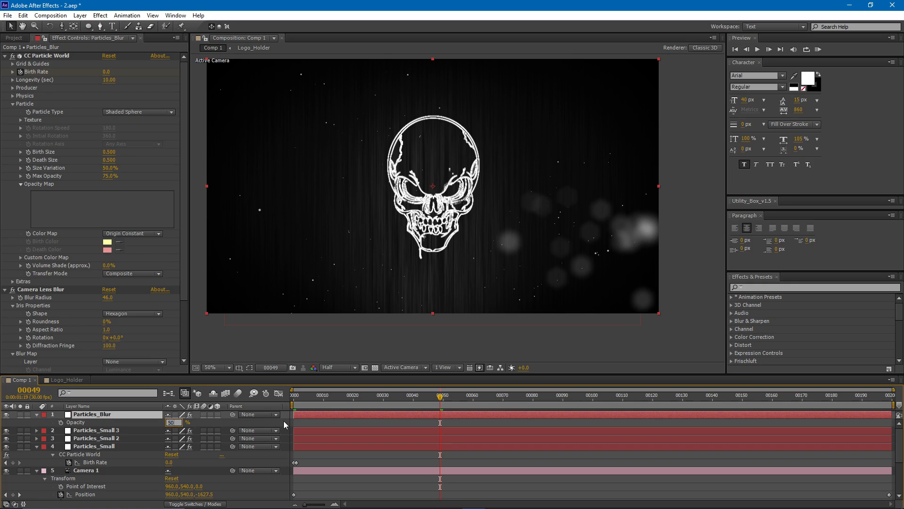
{"action": "key", "text": "Return"}
{"action": "left_click_drag", "start_coordinate": [355, 248], "coordinate": [365, 252]}
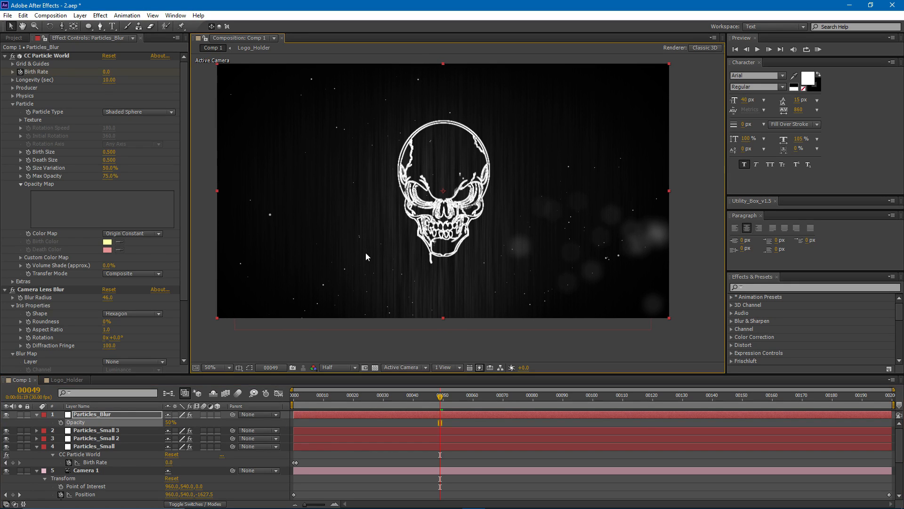
Step: Duplicate the Particles_Blur layer and move the copy's producer to the upper-left area of the composition
{"action": "key", "text": "ctrl+d"}
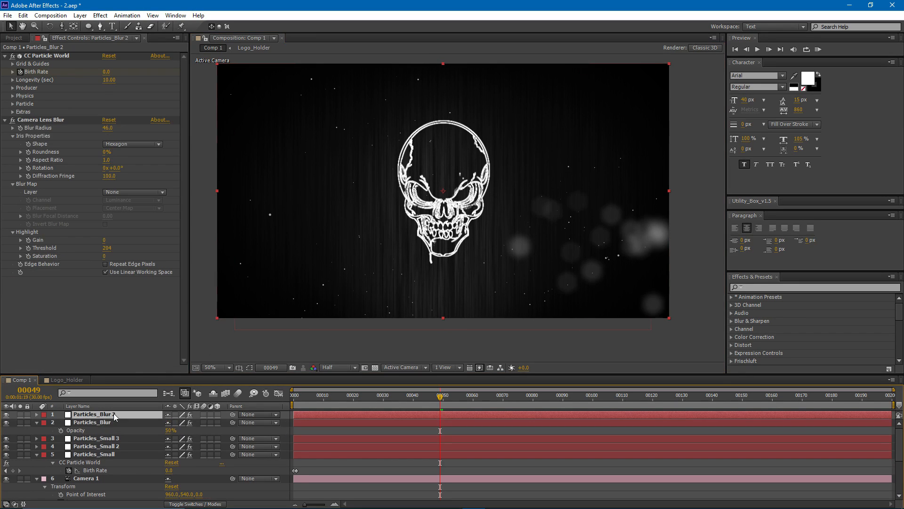
{"action": "key", "text": "comma"}
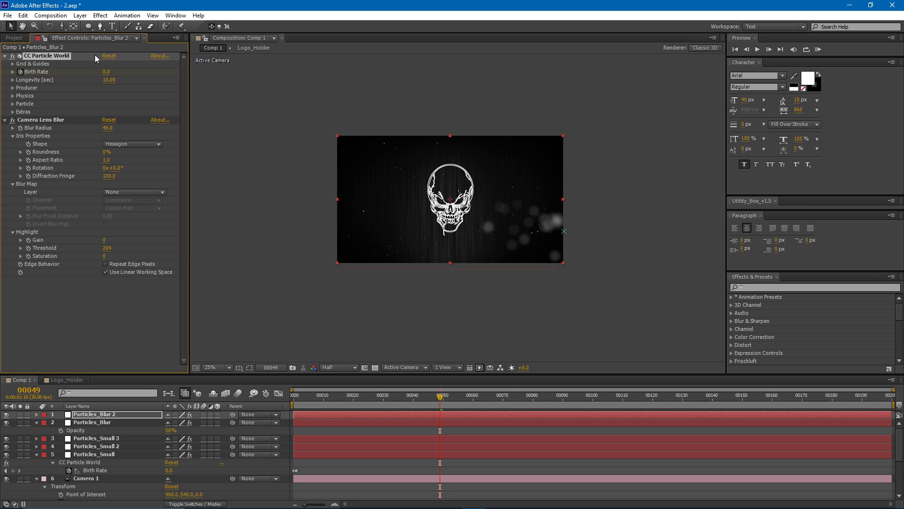
{"action": "mouse_move", "coordinate": [564, 231]}
{"action": "left_mouse_down"}
{"action": "mouse_move", "coordinate": [365, 163]}
{"action": "mouse_move", "coordinate": [356, 143]}
{"action": "mouse_move", "coordinate": [369, 116]}
{"action": "left_mouse_up"}
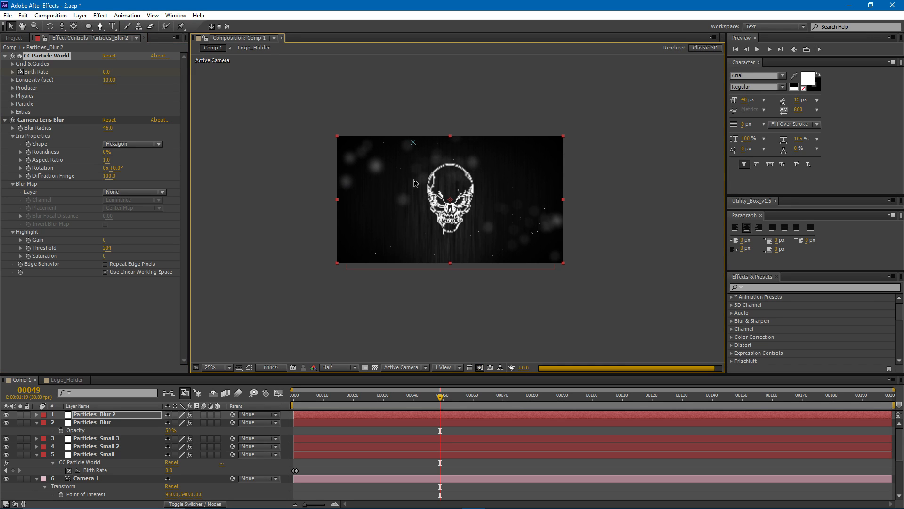
{"action": "key", "text": "period"}
{"action": "left_click_drag", "start_coordinate": [367, 148], "coordinate": [375, 162]}
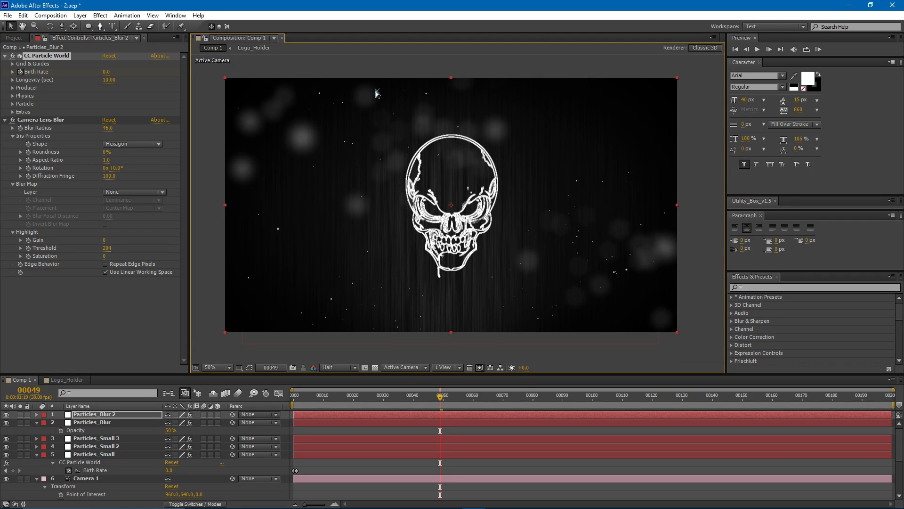
{"action": "left_click_drag", "start_coordinate": [377, 91], "coordinate": [359, 103]}
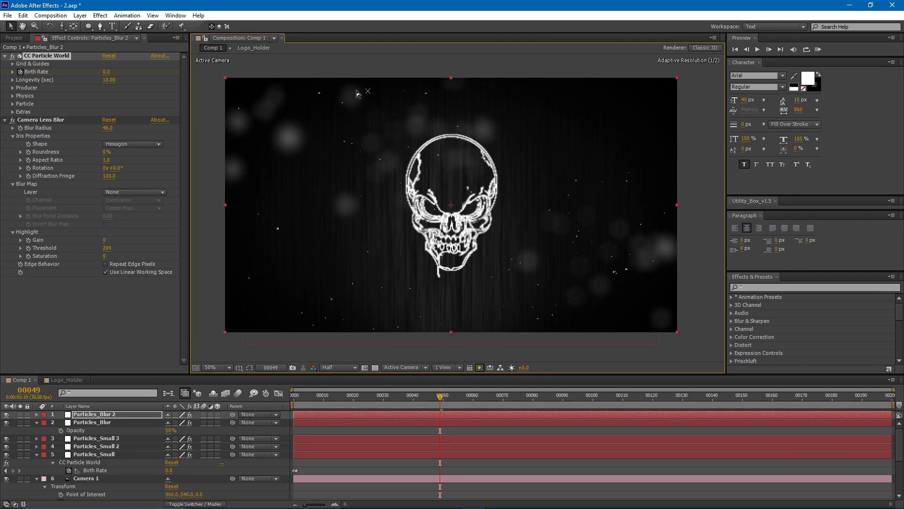
Step: Set the opacity of the Particles_Blur 2 layer to 35%, then reduce it to 25%
{"action": "left_click", "coordinate": [102, 417]}
{"action": "key", "text": "t"}
{"action": "left_click", "coordinate": [170, 422]}
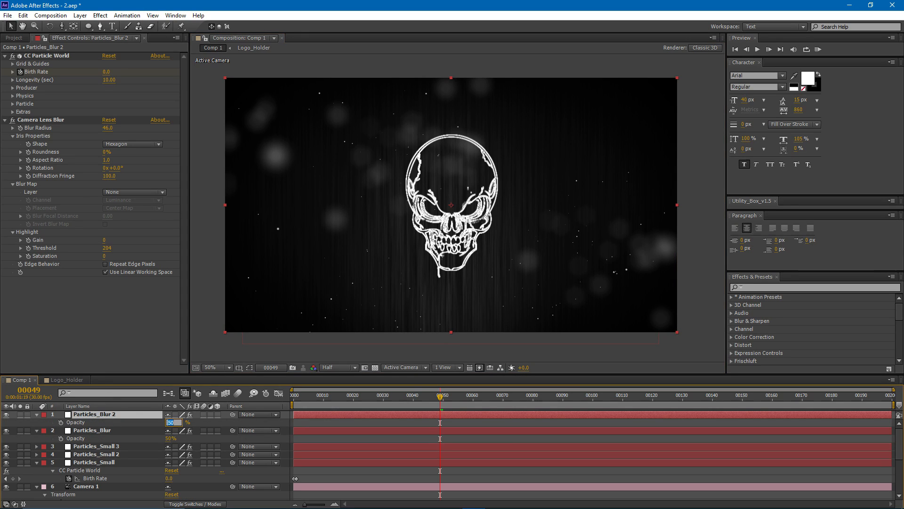
{"action": "key", "text": "Return"}
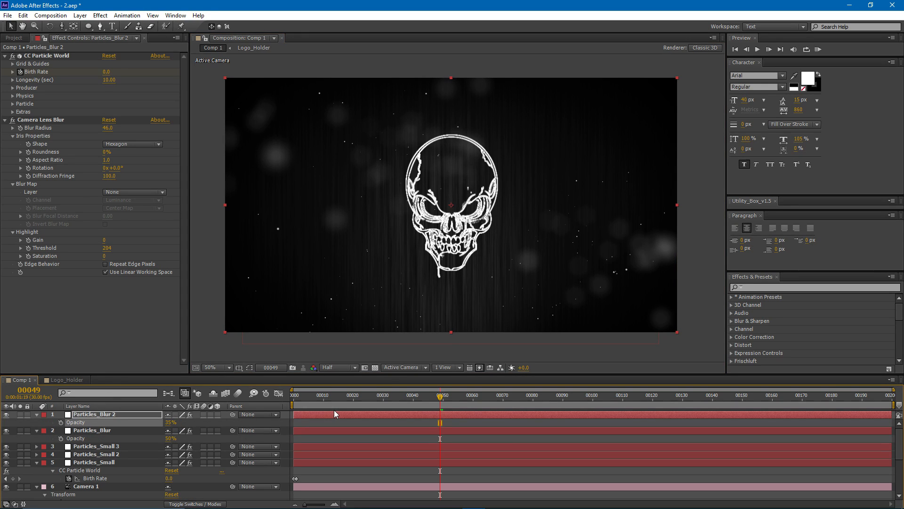
{"action": "left_click", "coordinate": [169, 422]}
{"action": "type", "text": "25"}
{"action": "key", "text": "Return"}
Step: Set the Camera Lens Blur radius of Particles_Blur 2 to 70 and scrub to frame 62 to check it
{"action": "left_click", "coordinate": [116, 128]}
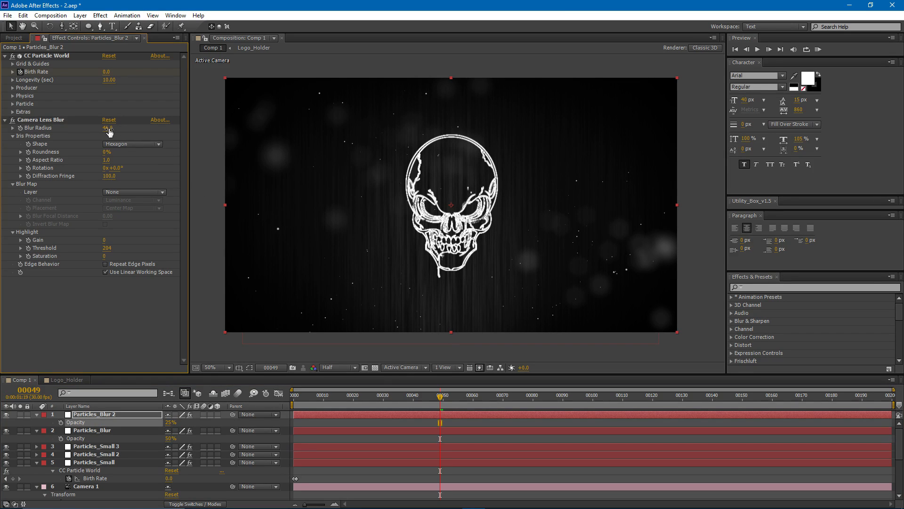
{"action": "left_click_drag", "start_coordinate": [107, 128], "coordinate": [121, 130]}
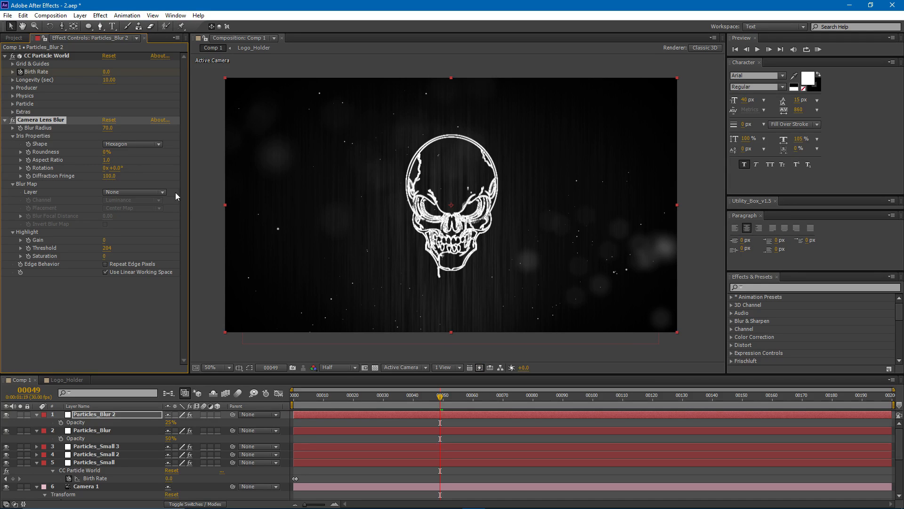
{"action": "left_click_drag", "start_coordinate": [440, 396], "coordinate": [478, 396]}
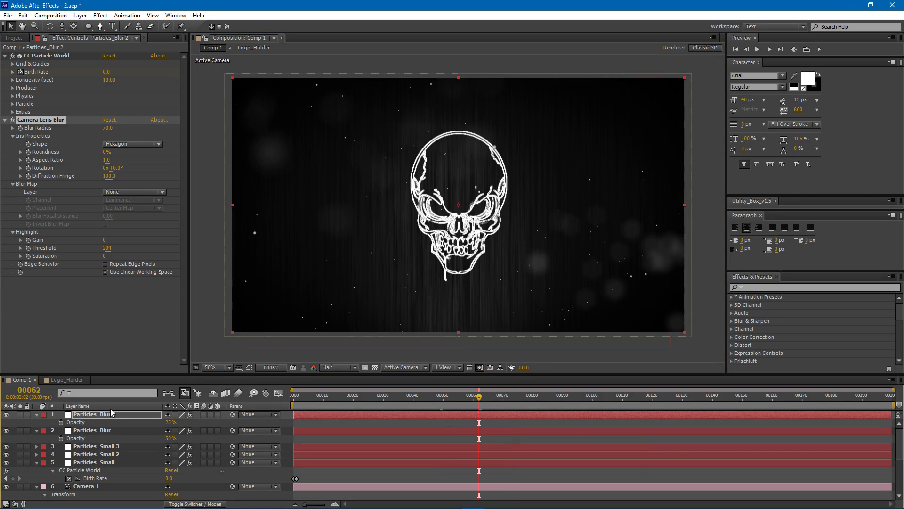
Step: Duplicate the Particles_Blur 2 layer and move the copy's CC Particle World producer to the lower-left area of the composition
{"action": "left_click", "coordinate": [115, 415]}
{"action": "key", "text": "ctrl+d"}
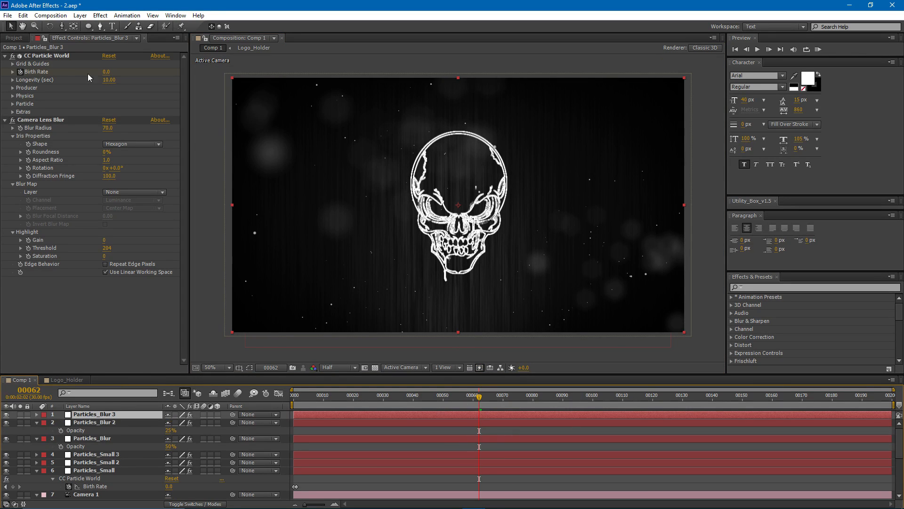
{"action": "left_click", "coordinate": [46, 56]}
{"action": "left_click_drag", "start_coordinate": [362, 103], "coordinate": [336, 311]}
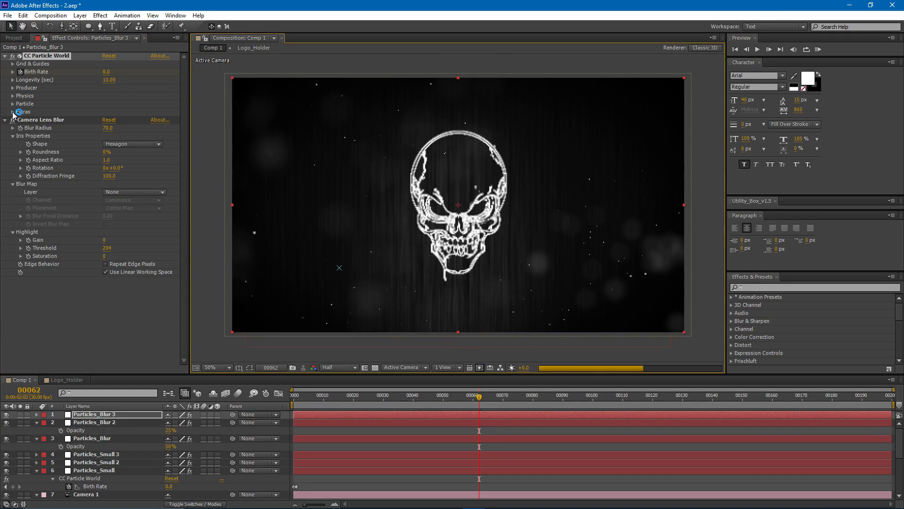
Step: Set the Random Seed of Particles_Blur 3 to 320 and move its producer out past the composition's left edge, near the lower corner
{"action": "left_click", "coordinate": [12, 111]}
{"action": "left_click_drag", "start_coordinate": [107, 160], "coordinate": [118, 160]}
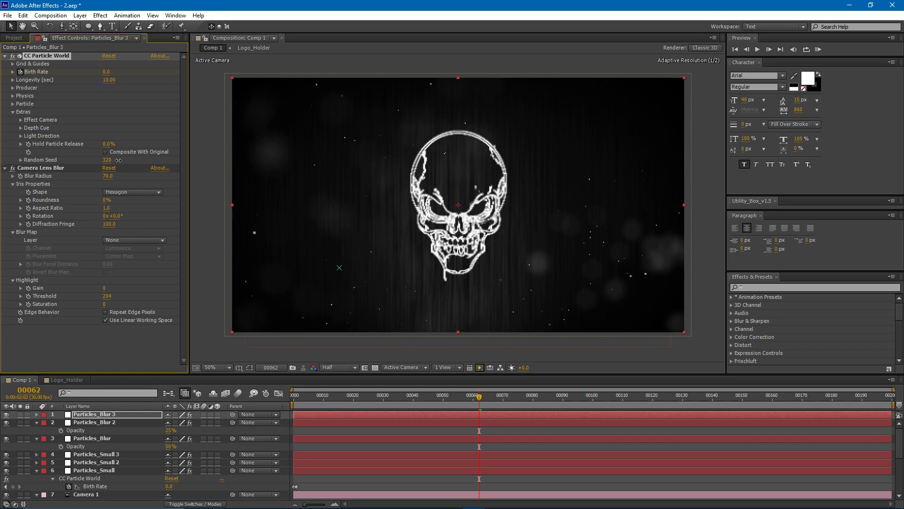
{"action": "left_click_drag", "start_coordinate": [340, 268], "coordinate": [333, 304]}
{"action": "left_click_drag", "start_coordinate": [319, 340], "coordinate": [267, 367]}
{"action": "mouse_move", "coordinate": [306, 334]}
{"action": "left_mouse_down"}
{"action": "mouse_move", "coordinate": [286, 256]}
{"action": "mouse_move", "coordinate": [173, 263]}
{"action": "left_mouse_up"}
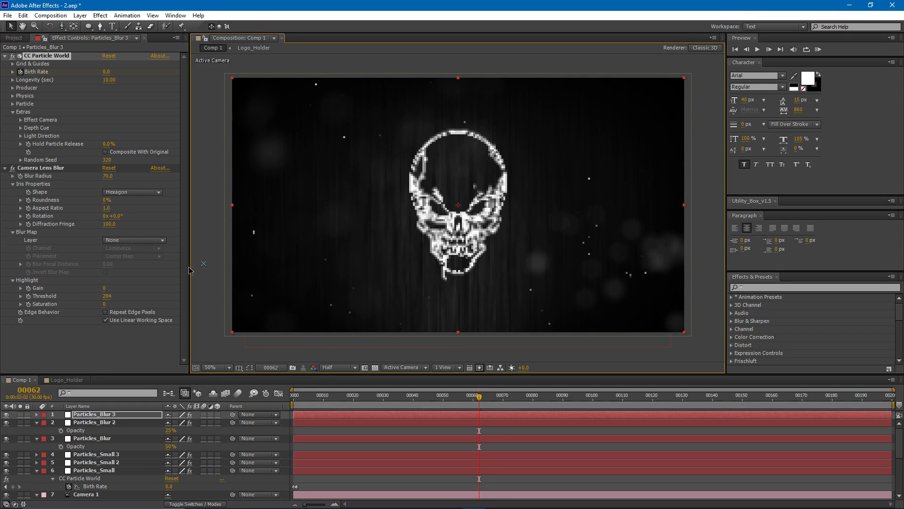
Step: Set the opacity of the Particles_Blur 3 layer to 35%
{"action": "key", "text": "t"}
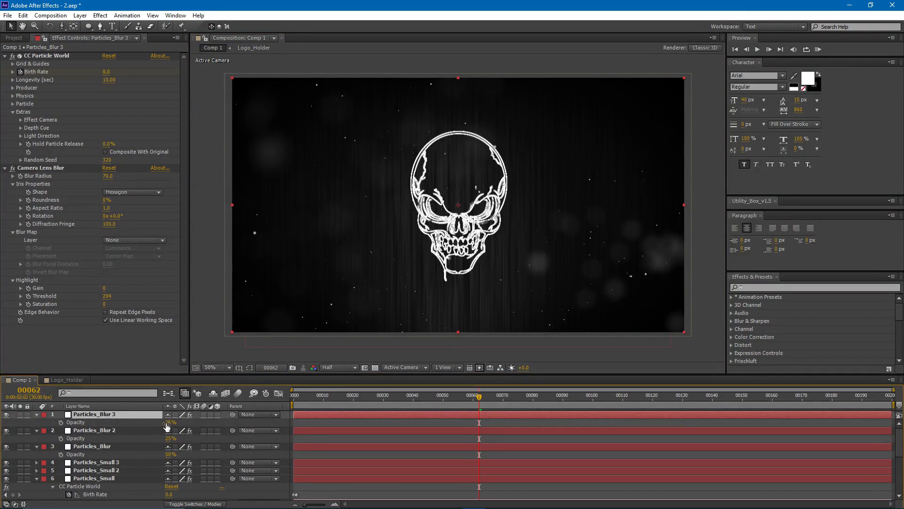
{"action": "left_click", "coordinate": [171, 422]}
{"action": "key", "text": "Return"}
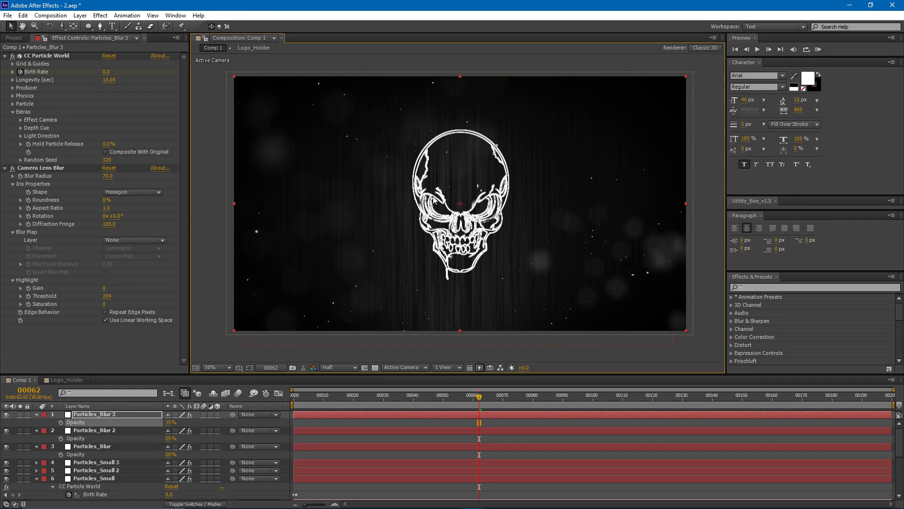
Step: Duplicate the Particles_Blur 3 layer and rename the copy as Particles_Glow
{"action": "key", "text": "ctrl+d"}
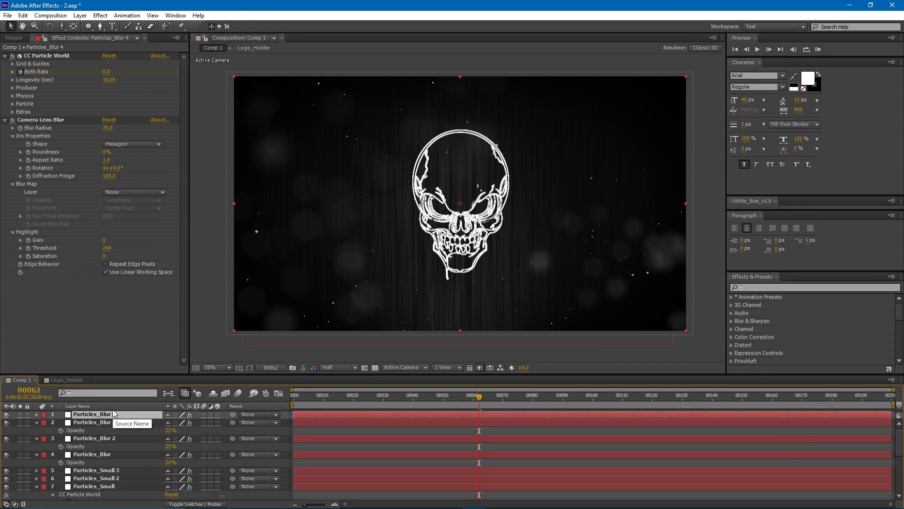
{"action": "type", "text": "Particles"}
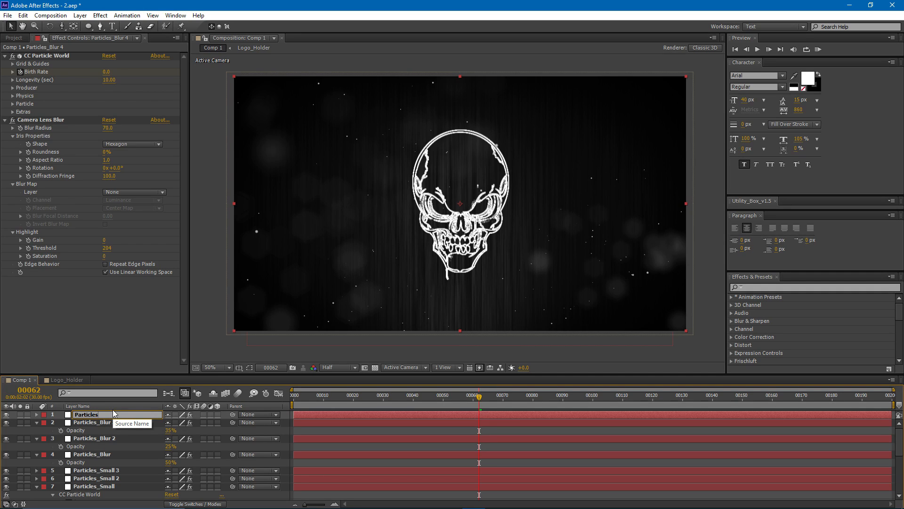
{"action": "type", "text": "_Glow"}
{"action": "key", "text": "Return"}
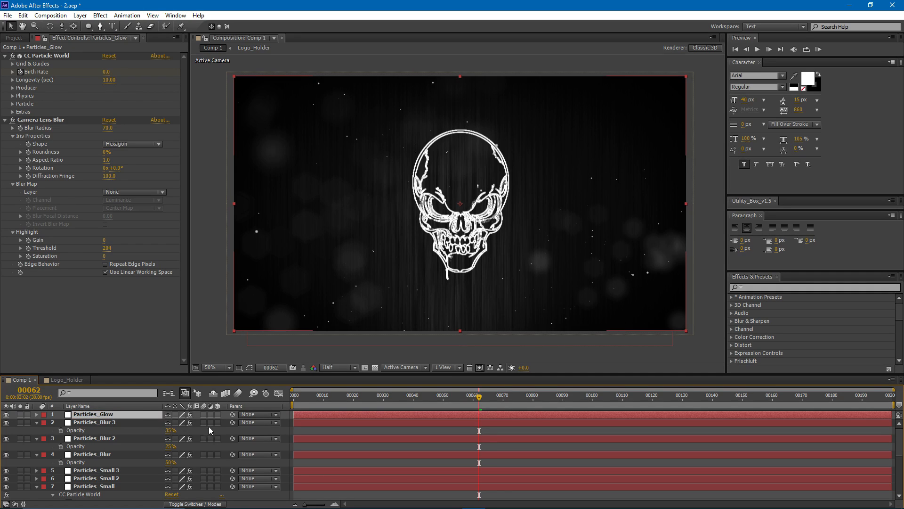
Step: Set the opacity of the Particles_Glow layer to 100% and remove its Camera Lens Blur effect
{"action": "key", "text": "t"}
{"action": "left_click_drag", "start_coordinate": [169, 422], "coordinate": [305, 406]}
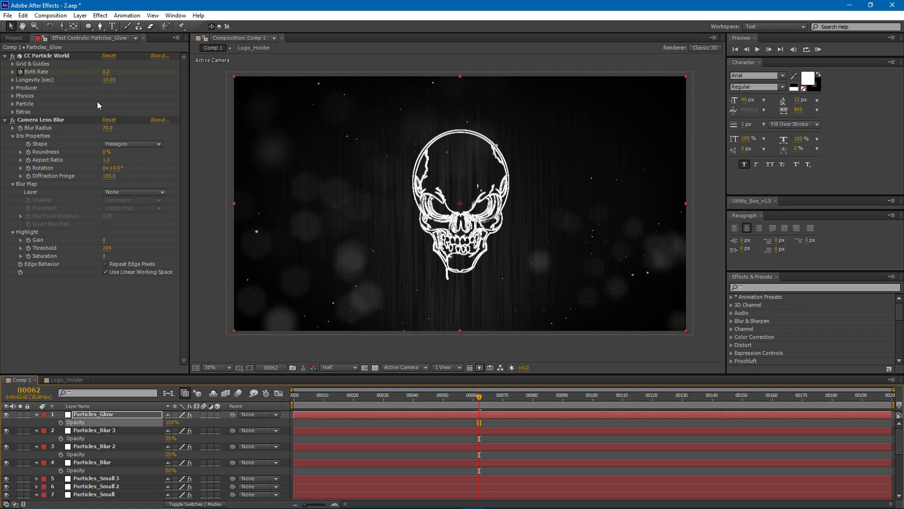
{"action": "left_click", "coordinate": [49, 121]}
{"action": "key", "text": "Delete"}
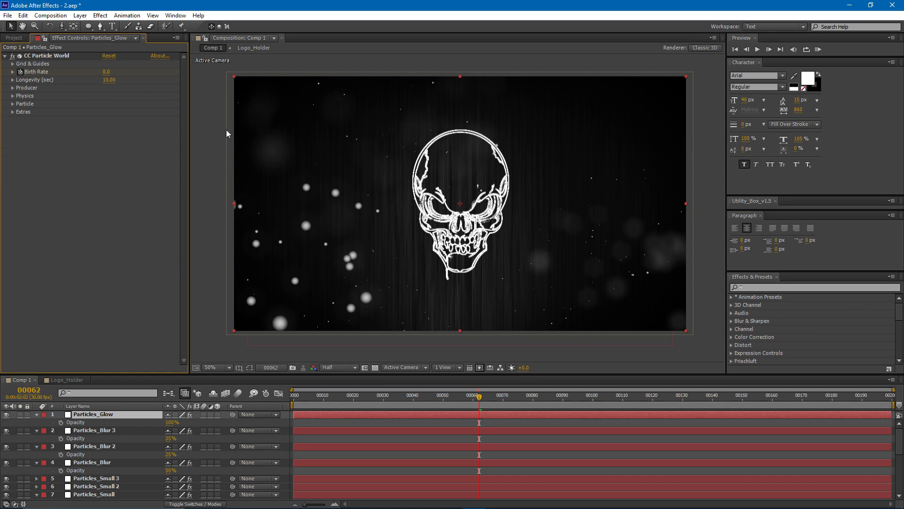
Step: Move the Particles_Glow producer outside the composition's right edge so the particles fill the right side
{"action": "key", "text": "comma"}
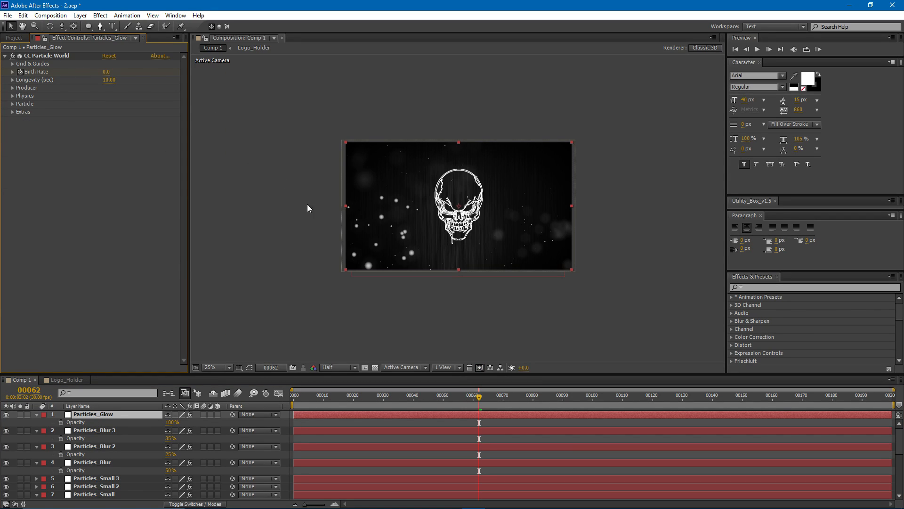
{"action": "mouse_move", "coordinate": [340, 238]}
{"action": "left_mouse_down"}
{"action": "mouse_move", "coordinate": [506, 226]}
{"action": "mouse_move", "coordinate": [628, 276]}
{"action": "mouse_move", "coordinate": [677, 283]}
{"action": "mouse_move", "coordinate": [687, 257]}
{"action": "mouse_move", "coordinate": [636, 265]}
{"action": "mouse_move", "coordinate": [659, 184]}
{"action": "mouse_move", "coordinate": [660, 193]}
{"action": "left_mouse_up"}
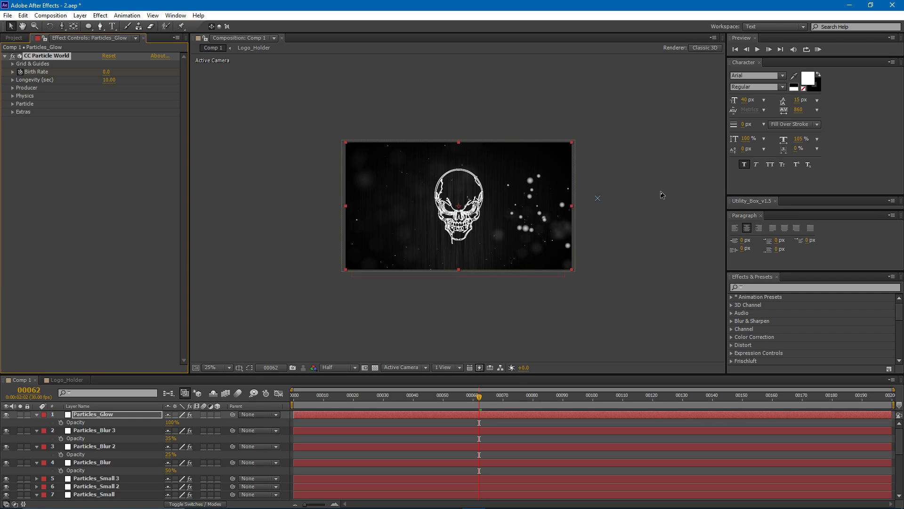
{"action": "scroll", "coordinate": [498, 208], "scroll_direction": "up", "scroll_amount": 1}
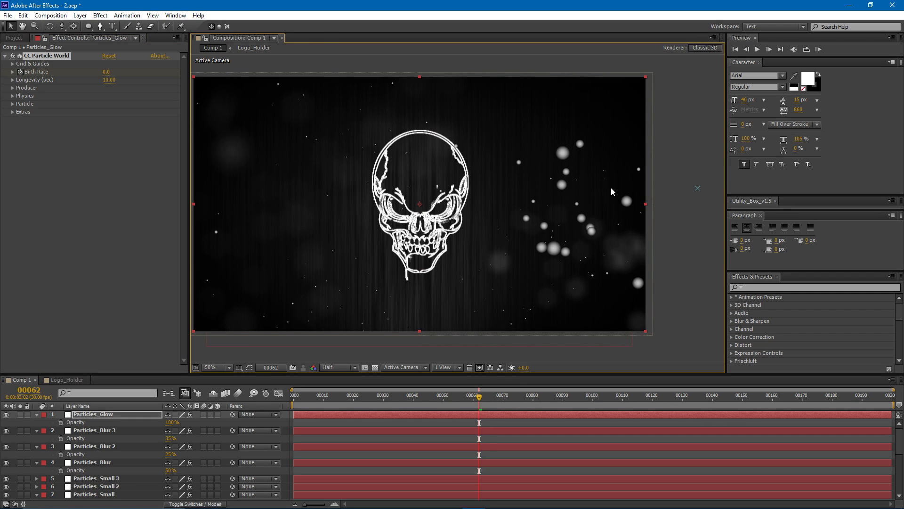
Step: Set both the Birth Size and Death Size of the Particles_Glow particles to 0.25
{"action": "left_click", "coordinate": [19, 104]}
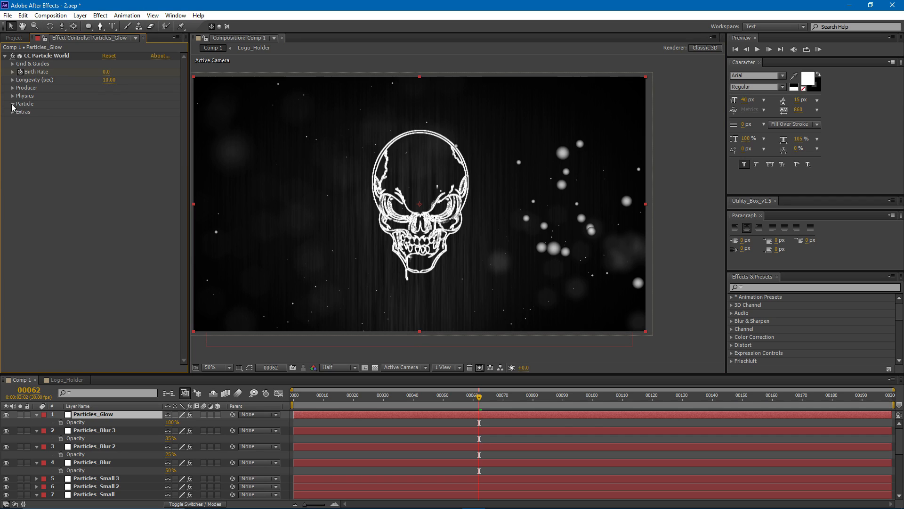
{"action": "left_click", "coordinate": [13, 104]}
{"action": "left_click", "coordinate": [109, 152]}
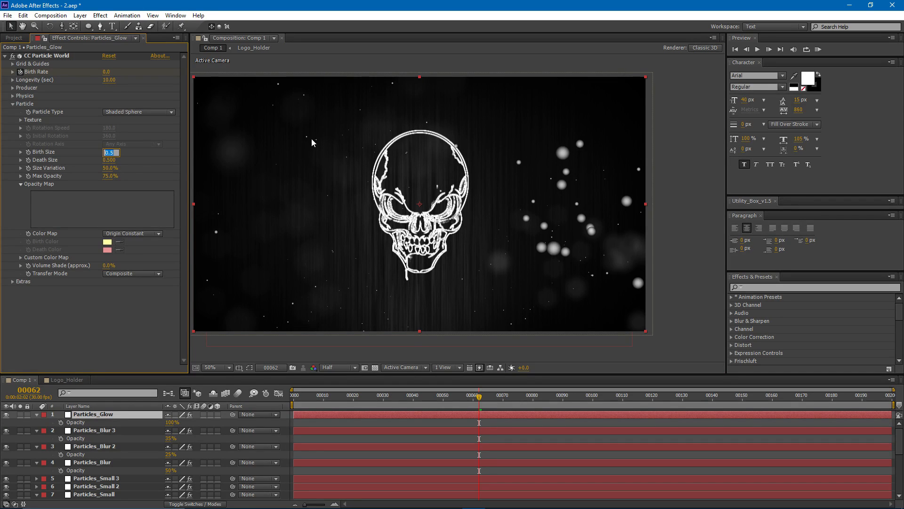
{"action": "key", "text": "Tab"}
{"action": "type", "text": ".25"}
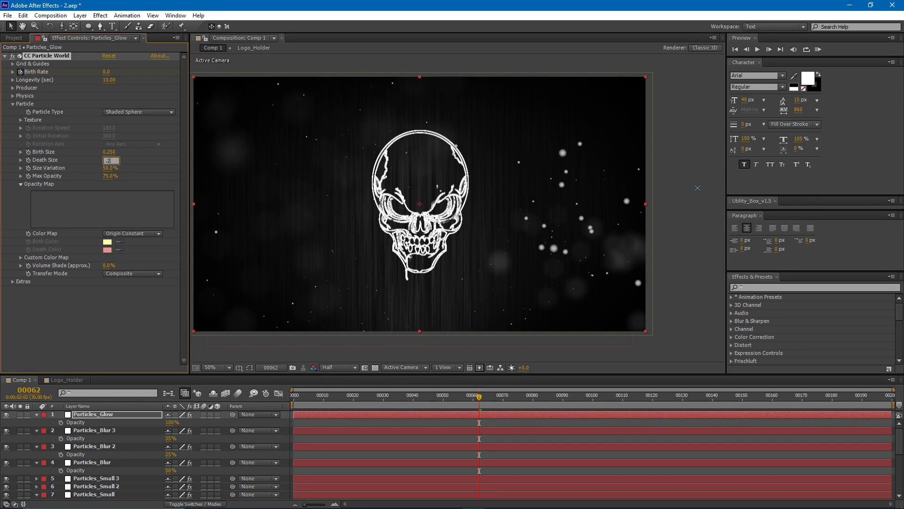
{"action": "key", "text": "Return"}
{"action": "left_click_drag", "start_coordinate": [395, 158], "coordinate": [402, 155]}
Step: Reduce both the Birth Size and Death Size of the Particles_Glow particles to 0.125
{"action": "left_click", "coordinate": [109, 152]}
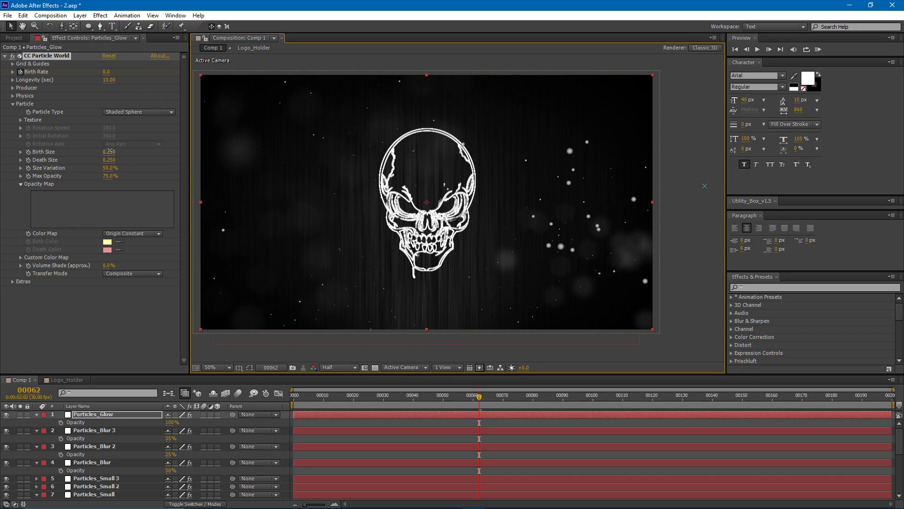
{"action": "type", "text": "."}
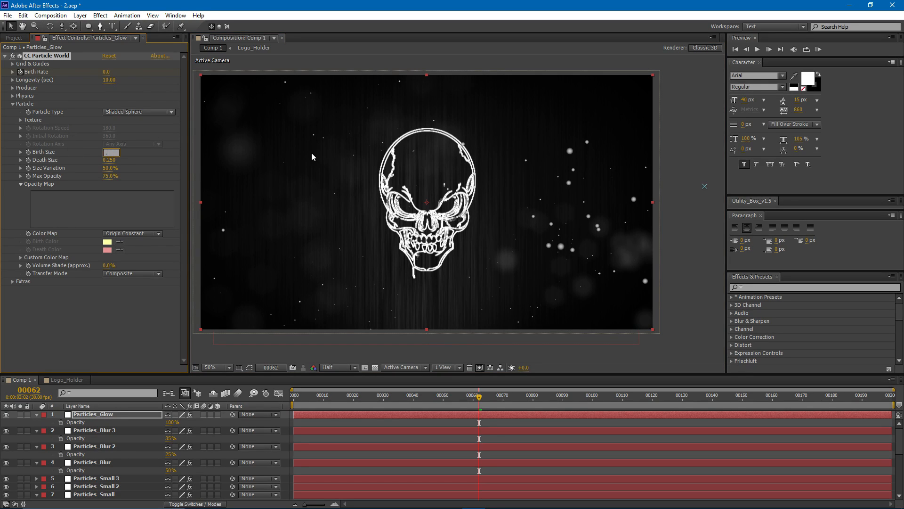
{"action": "type", "text": "125"}
{"action": "key", "text": "Return"}
{"action": "left_click", "coordinate": [109, 160]}
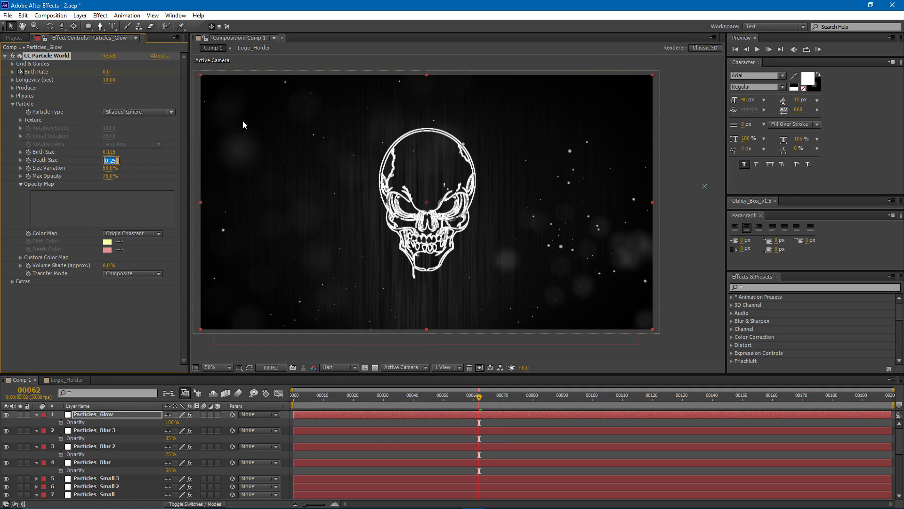
{"action": "type", "text": ".125"}
{"action": "key", "text": "Return"}
{"action": "left_click_drag", "start_coordinate": [372, 191], "coordinate": [396, 199]}
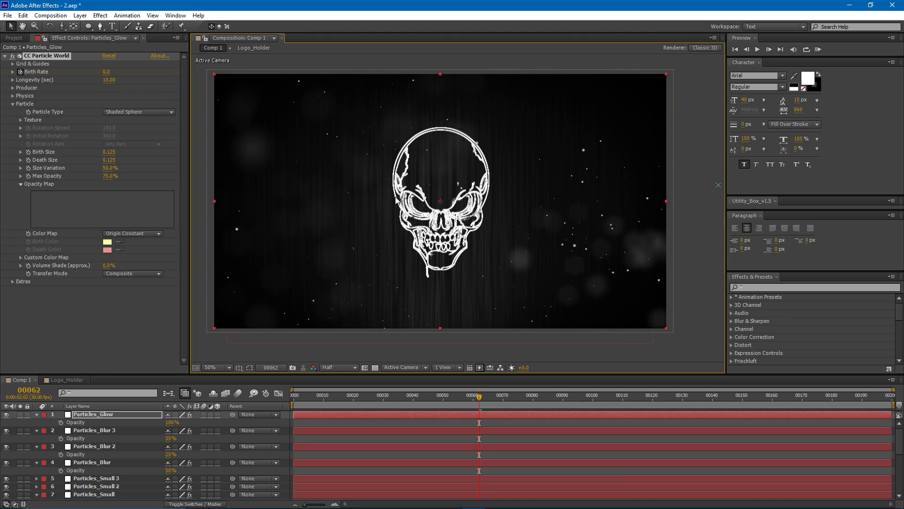
Step: Add a Fill effect to Particles_Glow and set its color to orange-red FF4200
{"action": "left_click", "coordinate": [100, 16]}
{"action": "mouse_move", "coordinate": [141, 143]}
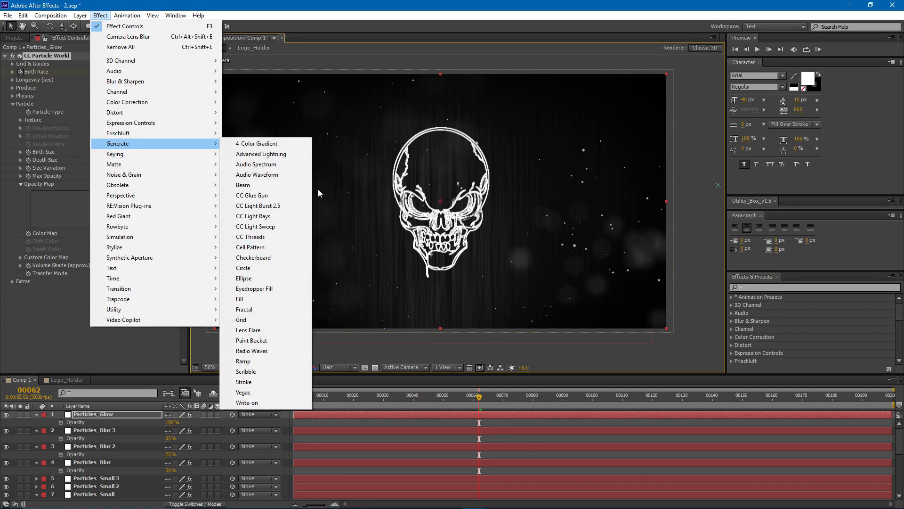
{"action": "left_click", "coordinate": [247, 299]}
{"action": "left_click", "coordinate": [108, 315]}
{"action": "left_click_drag", "start_coordinate": [236, 409], "coordinate": [235, 407]}
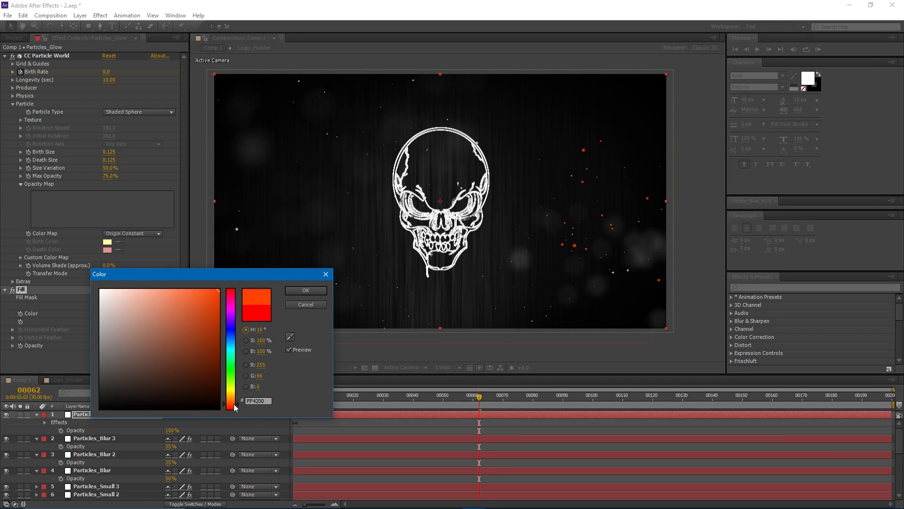
{"action": "left_click", "coordinate": [298, 292]}
Step: Add a Glow effect to Particles_Glow and duplicate it, giving the copy a Glow Radius of 75 and a Glow Threshold of 25.5%
{"action": "left_click", "coordinate": [100, 15]}
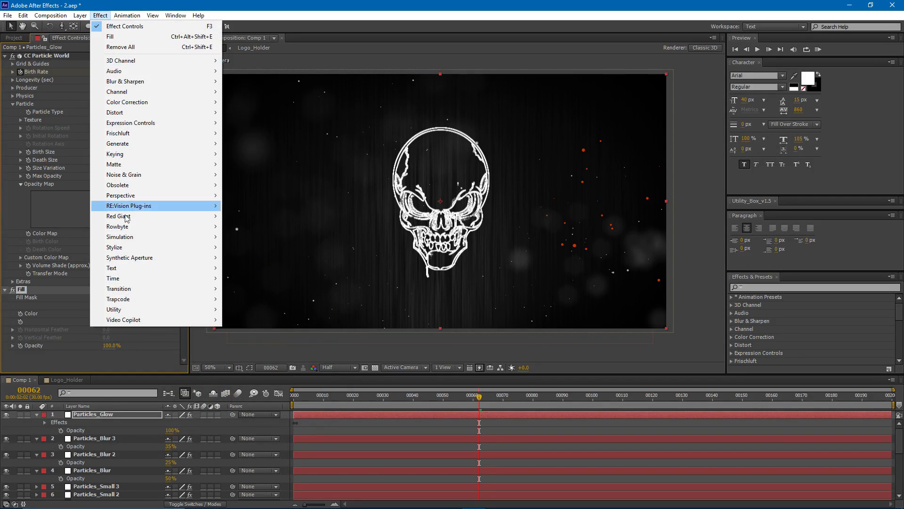
{"action": "mouse_move", "coordinate": [124, 247]}
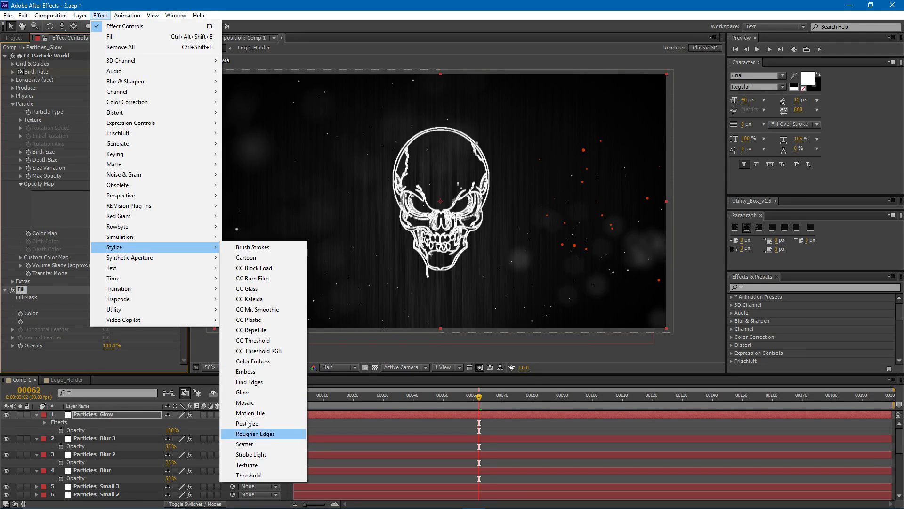
{"action": "left_click", "coordinate": [245, 391]}
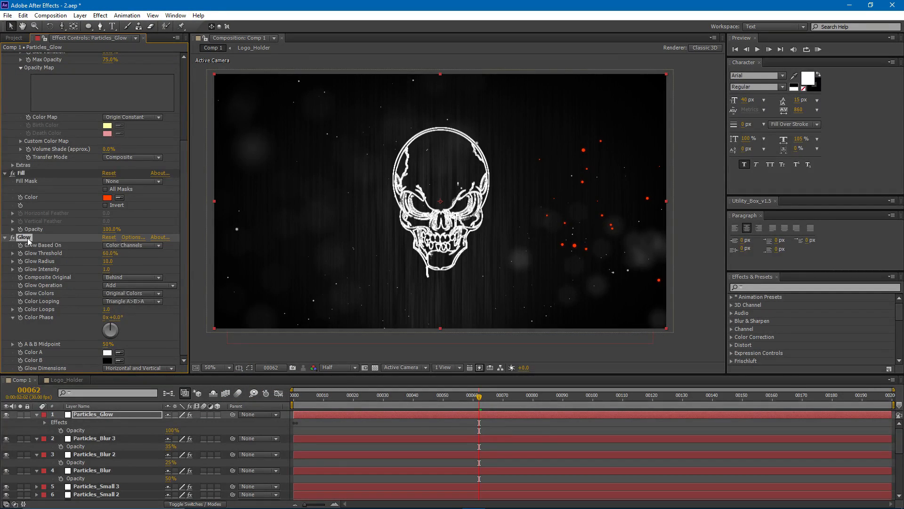
{"action": "key", "text": "ctrl+d"}
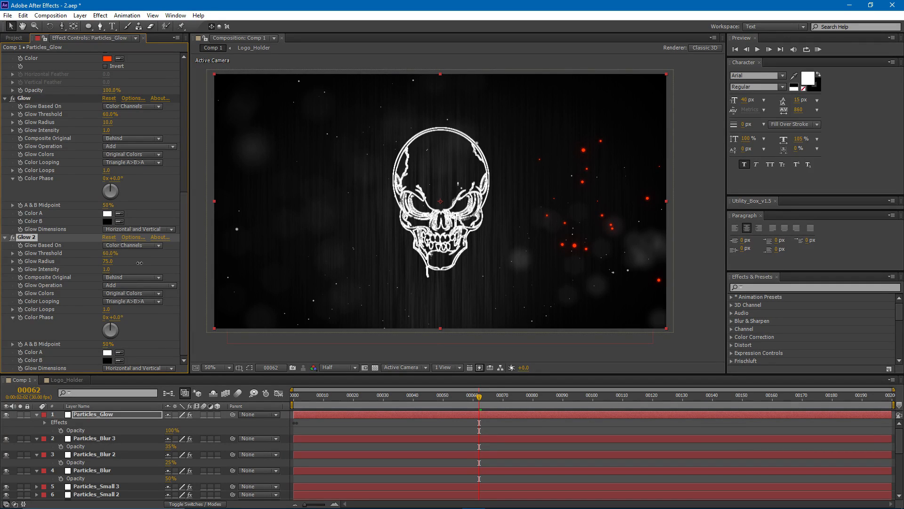
{"action": "left_click_drag", "start_coordinate": [109, 254], "coordinate": [78, 262]}
Step: Set the blending mode of the Particles_Glow layer to Add
{"action": "left_click", "coordinate": [114, 417]}
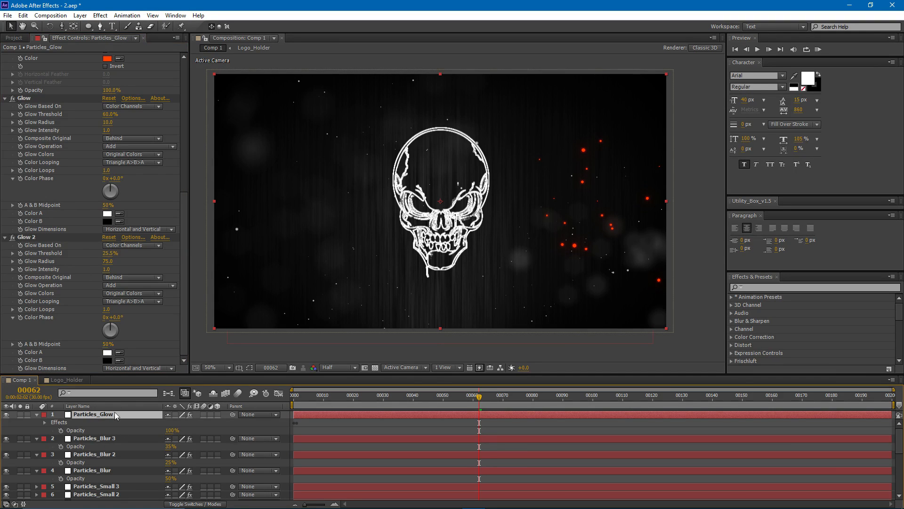
{"action": "key", "text": "F4"}
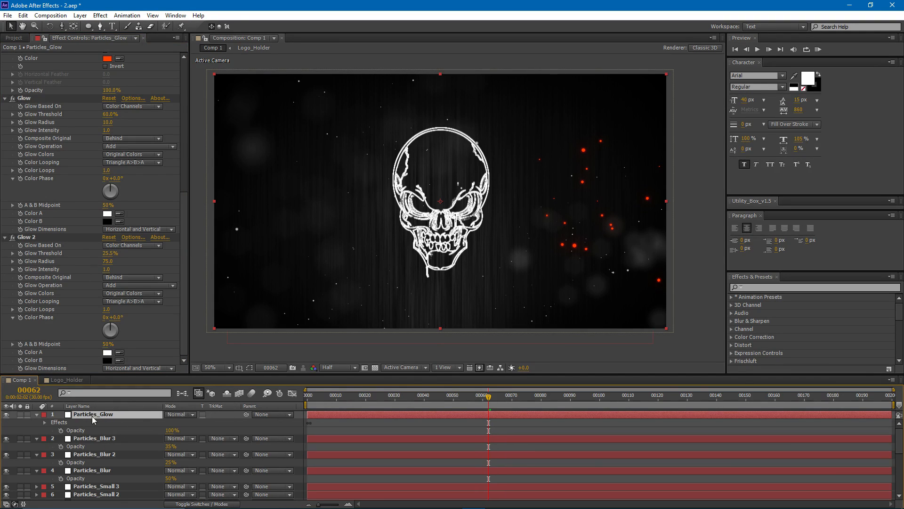
{"action": "left_click", "coordinate": [190, 417]}
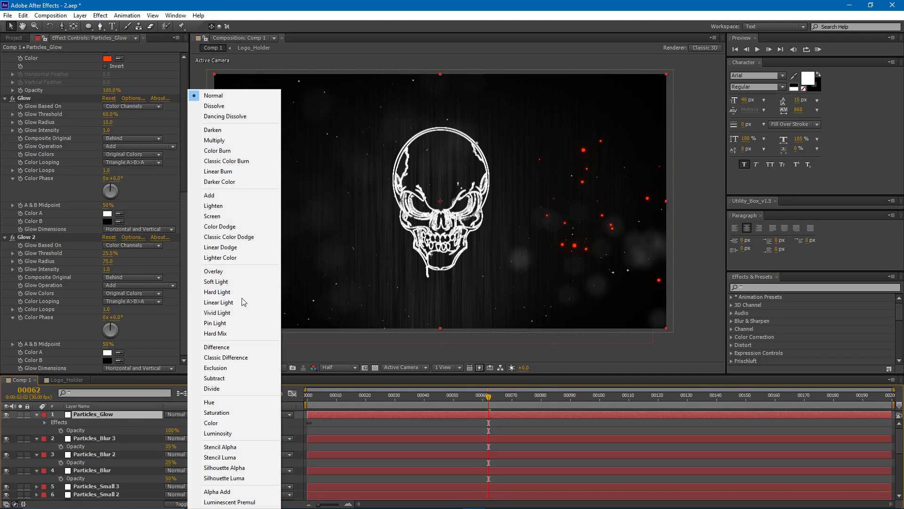
{"action": "left_click", "coordinate": [225, 194]}
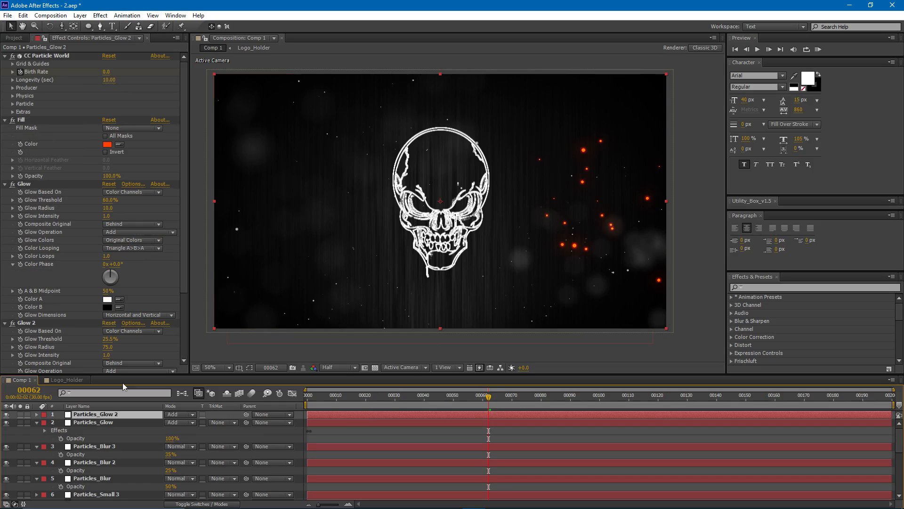
Step: Duplicate the Particles_Glow layer and move the copy's producer outside the composition's left edge, towards the bottom
{"action": "left_click", "coordinate": [45, 57]}
{"action": "key", "text": "comma"}
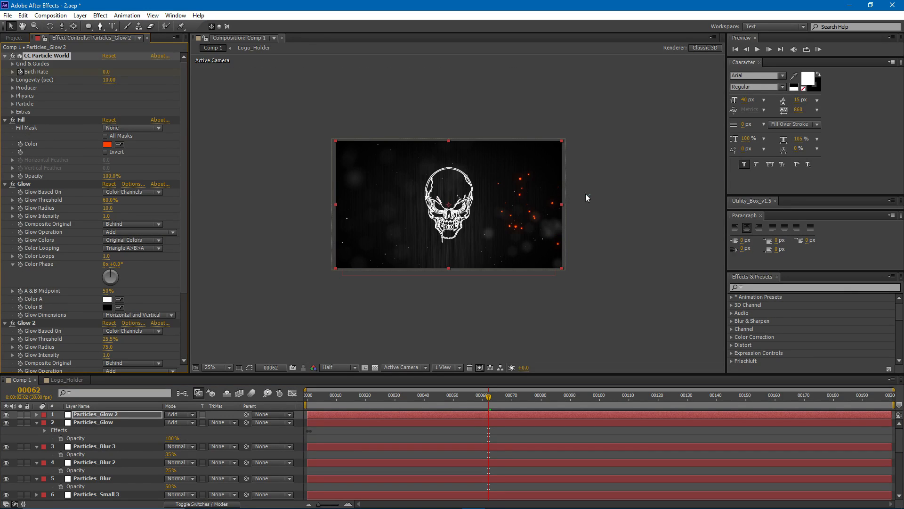
{"action": "left_click_drag", "start_coordinate": [327, 151], "coordinate": [218, 256]}
{"action": "scroll", "coordinate": [367, 217], "scroll_direction": "up", "scroll_amount": 2}
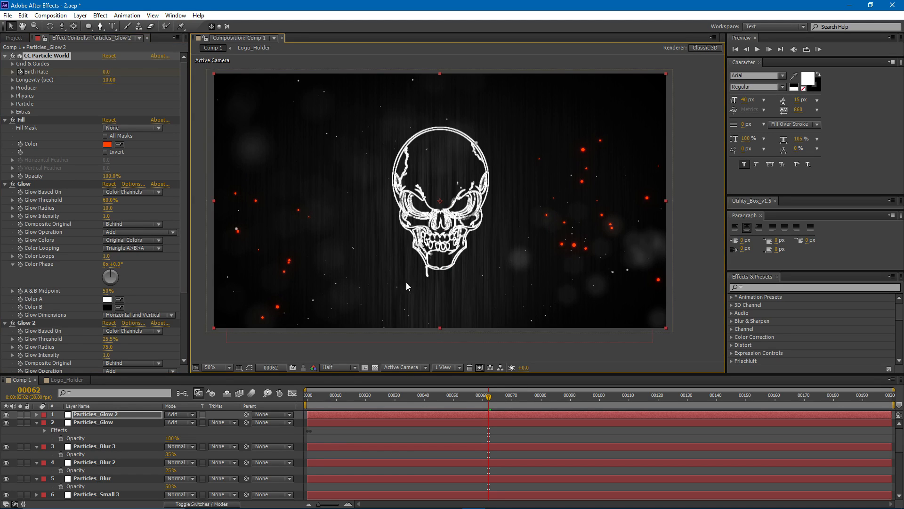
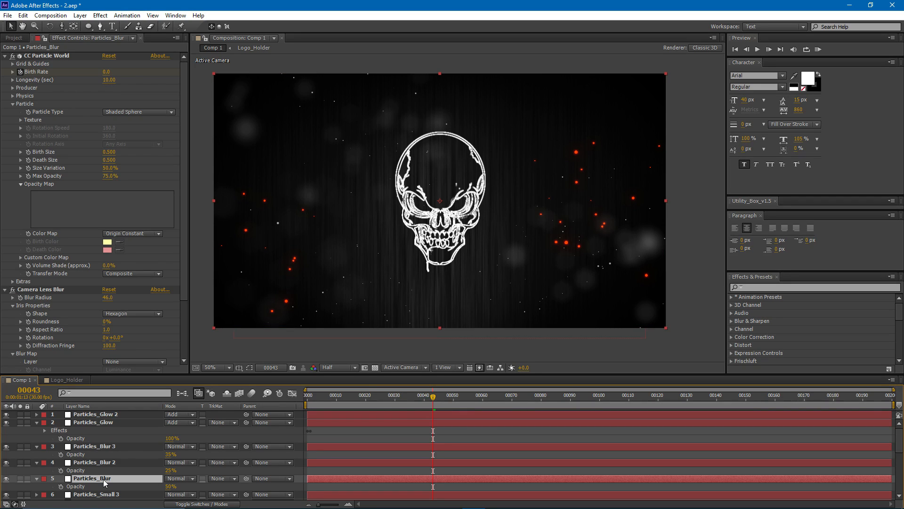
Step: Duplicate the Particles_Blur layer
{"action": "key", "text": "ctrl+d"}
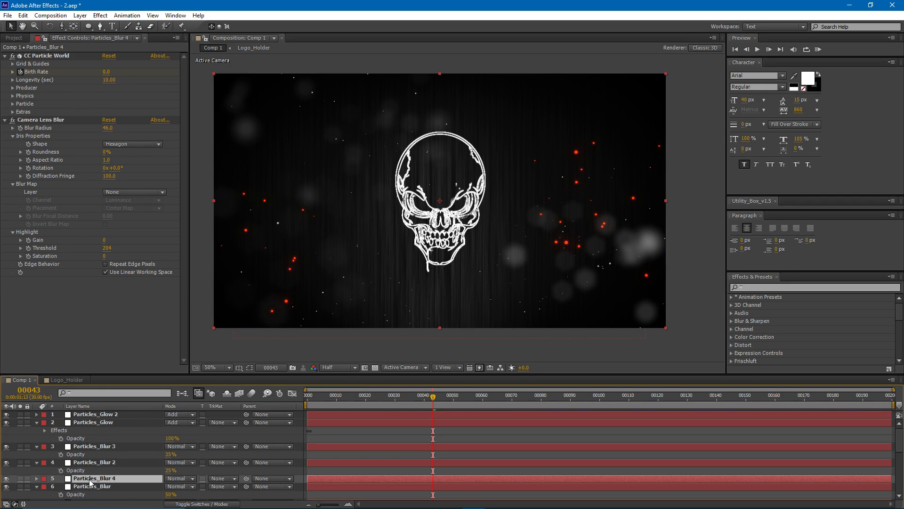
Step: Move the Particles_Blur 4 layer to the top of the layer stack, rename it Particle_Smoke and reveal its opacity
{"action": "left_click_drag", "start_coordinate": [89, 480], "coordinate": [112, 417]}
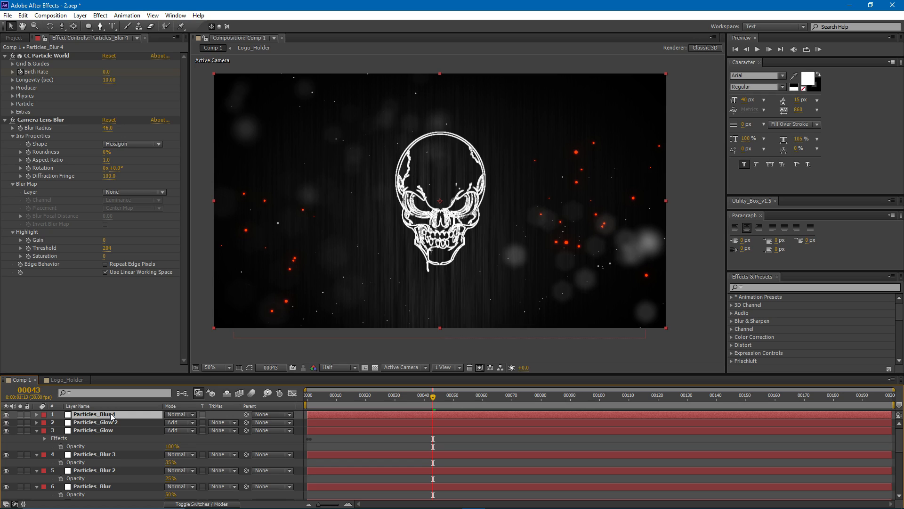
{"action": "key", "text": "Return"}
{"action": "type", "text": "P"}
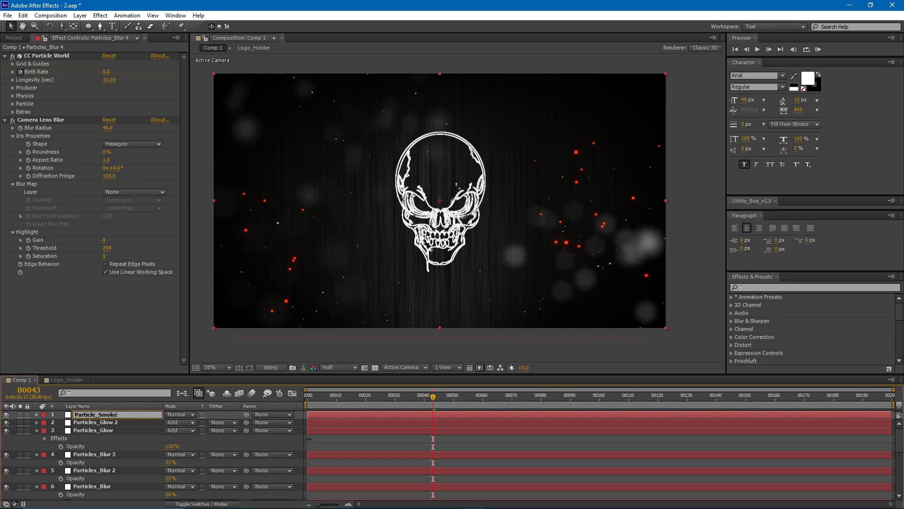
{"action": "key", "text": "Return"}
{"action": "key", "text": "t"}
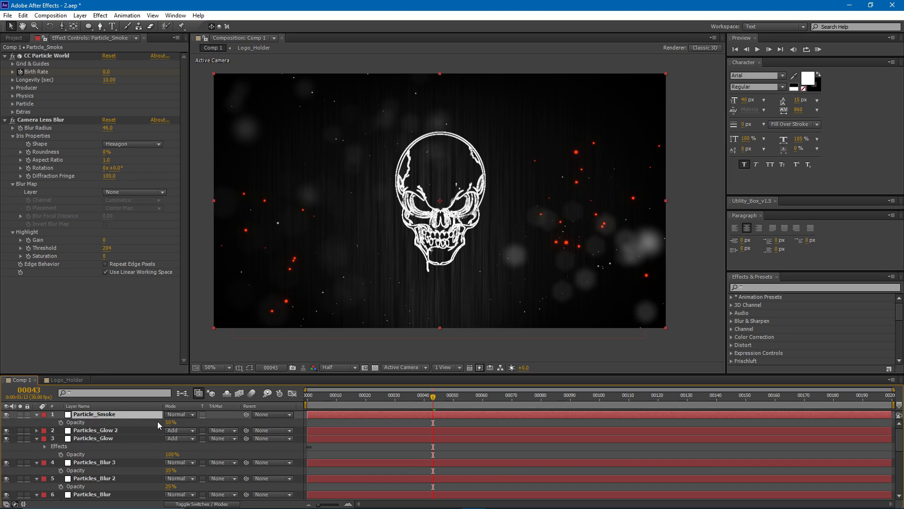
Step: Remove the Camera Lens Blur effect from the Particle_Smoke layer
{"action": "left_click", "coordinate": [41, 57]}
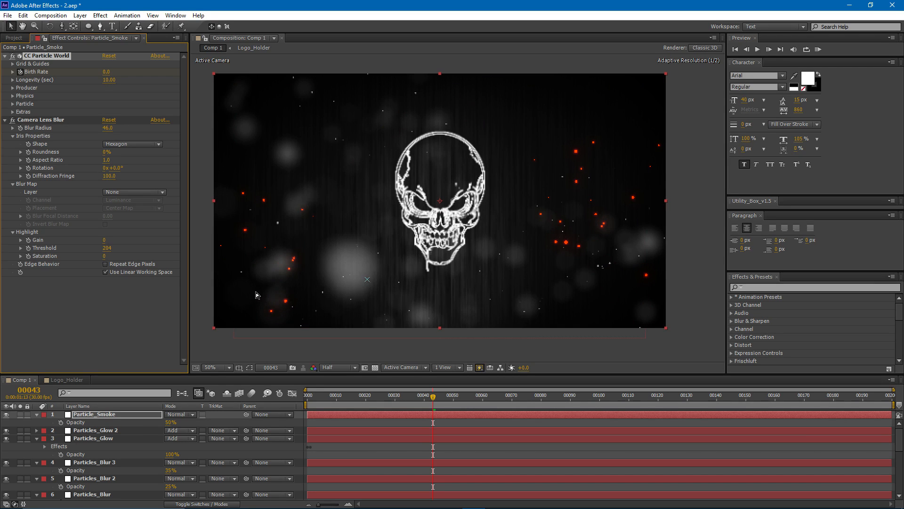
{"action": "left_click", "coordinate": [37, 121]}
{"action": "key", "text": "Delete"}
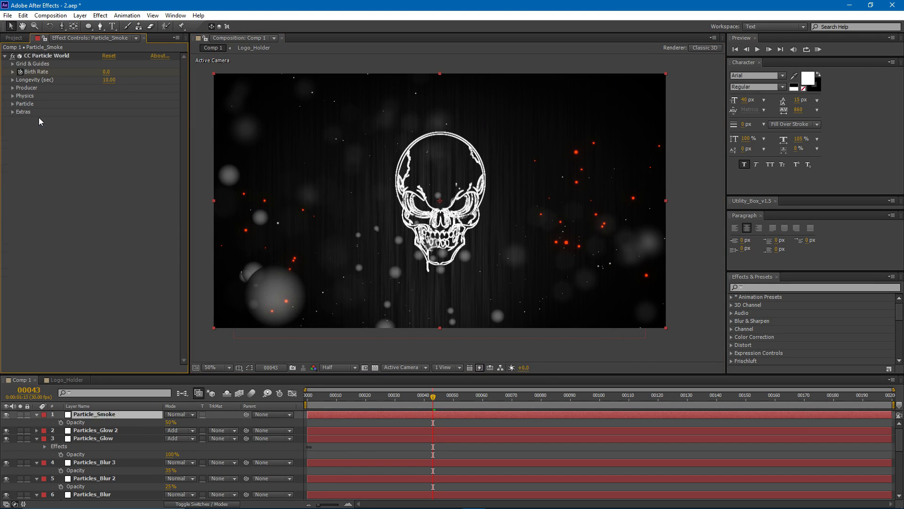
Step: Solo the Particle_Smoke layer and set its CC Particle World birth rate to 25 at the first frame
{"action": "left_click", "coordinate": [19, 414]}
{"action": "key", "text": "Home"}
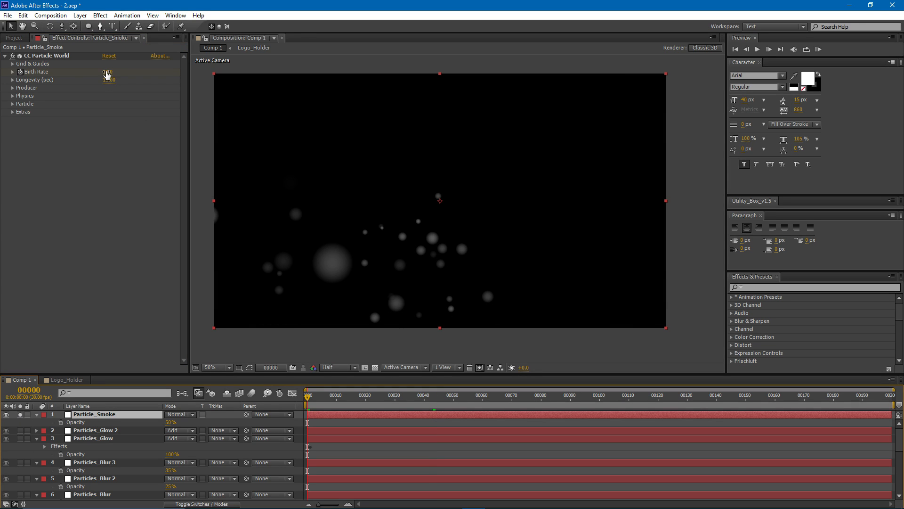
{"action": "left_click", "coordinate": [106, 71]}
{"action": "type", "text": "25"}
{"action": "key", "text": "Return"}
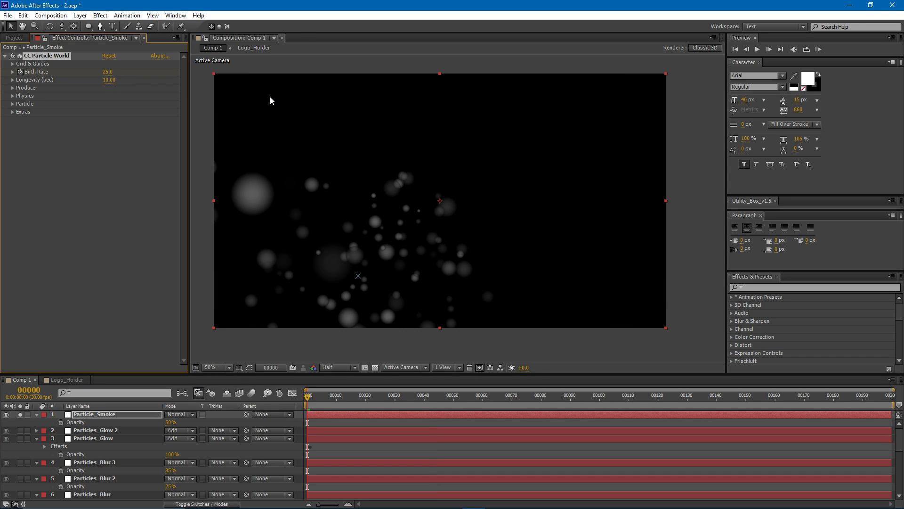
Step: Try a birth size and death size of 2 for the smoke particles, reducing both to 1
{"action": "left_click", "coordinate": [14, 103]}
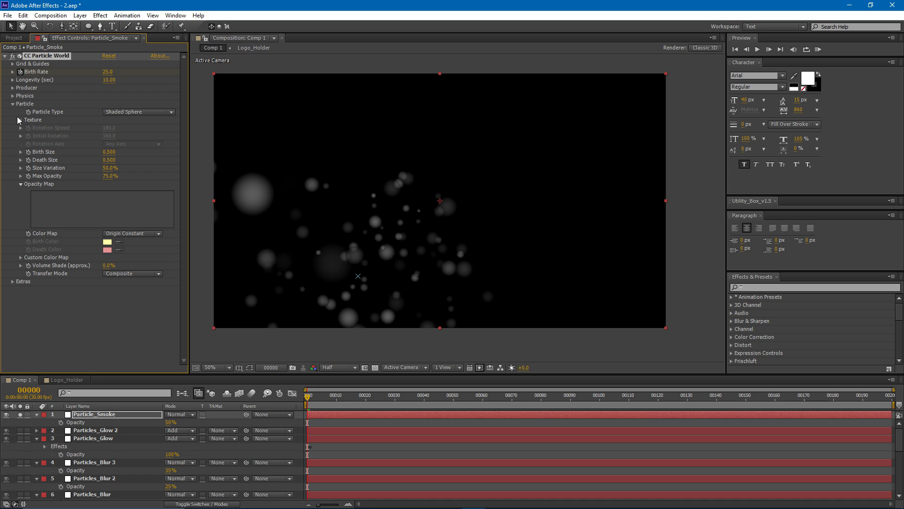
{"action": "left_click", "coordinate": [108, 152]}
{"action": "type", "text": "2"}
{"action": "key", "text": "Return"}
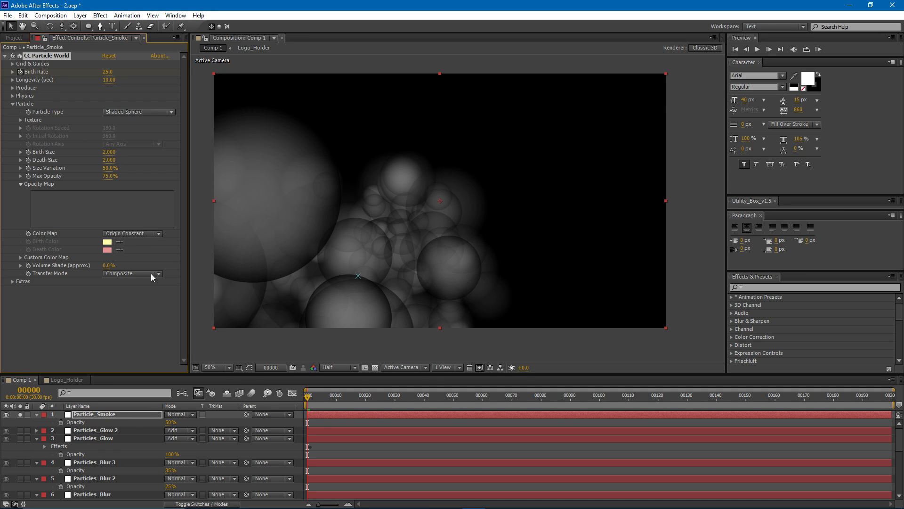
{"action": "left_click", "coordinate": [112, 151]}
{"action": "type", "text": "1"}
{"action": "key", "text": "Return"}
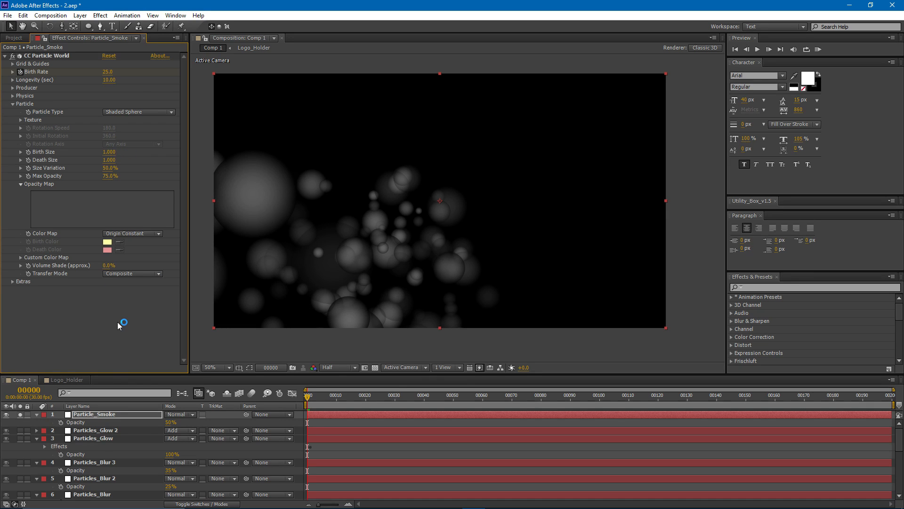
Step: Change the smoke's particle type to Faded Sphere and raise its birth rate to 50
{"action": "left_click", "coordinate": [153, 114]}
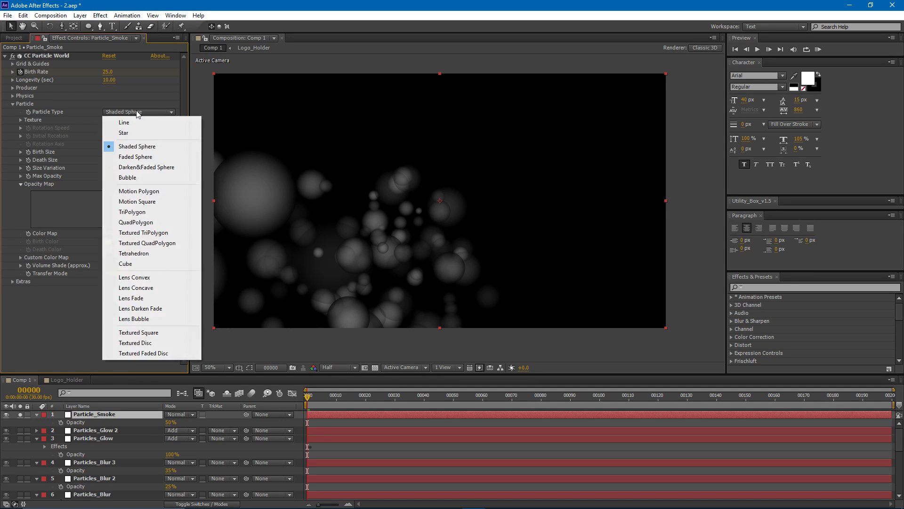
{"action": "left_click", "coordinate": [143, 157]}
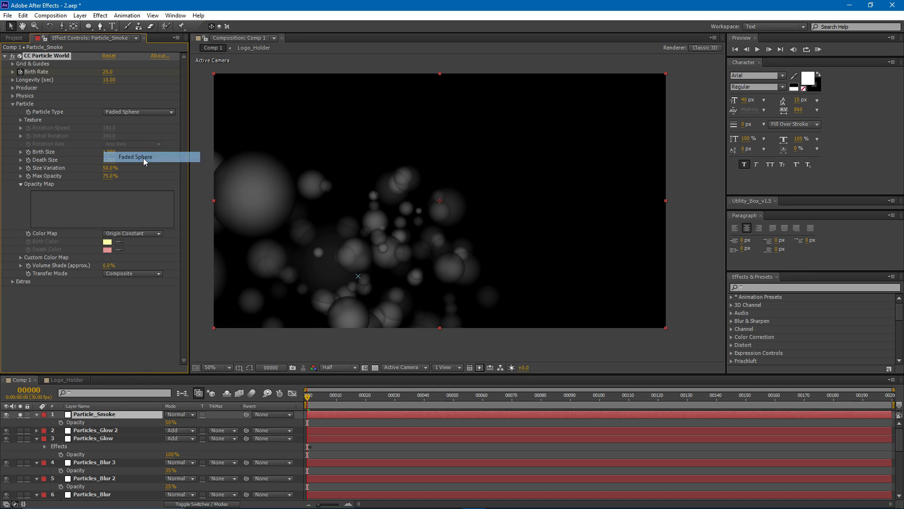
{"action": "left_click", "coordinate": [109, 72]}
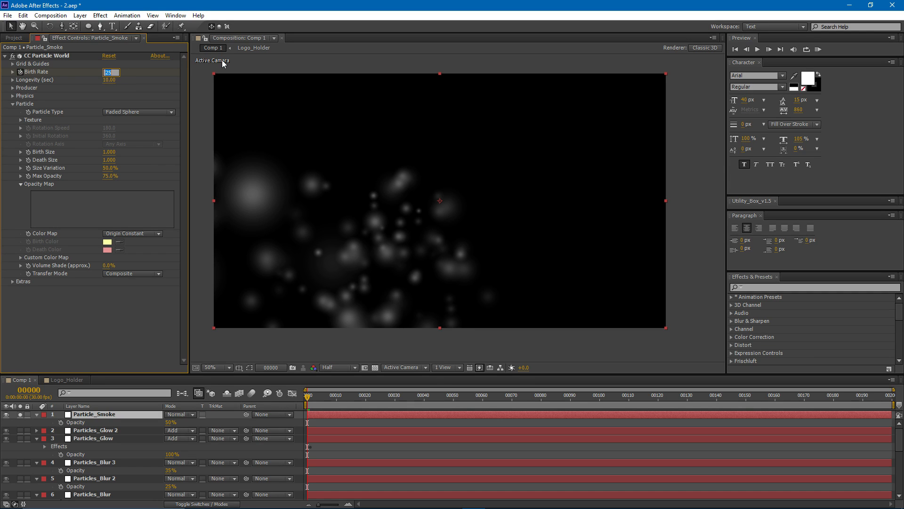
{"action": "type", "text": "50"}
{"action": "key", "text": "Return"}
Step: Set the smoke particles' birth size to 1.5 and death size to 0.15
{"action": "left_click", "coordinate": [108, 152]}
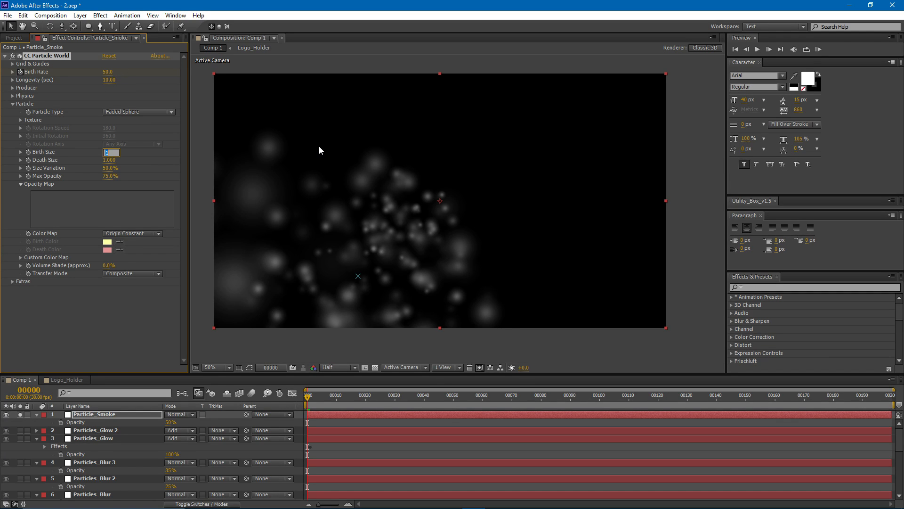
{"action": "key", "text": "Tab"}
{"action": "type", "text": "0.15"}
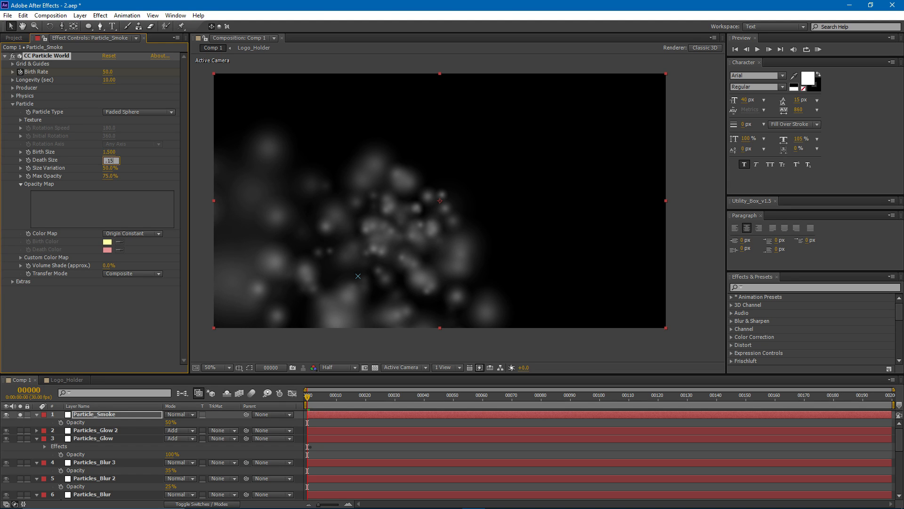
{"action": "key", "text": "Return"}
Step: Apply Fast Blur to Particle_Smoke with a blurriness of 169 and Repeat Edge Pixels enabled
{"action": "left_click", "coordinate": [100, 15]}
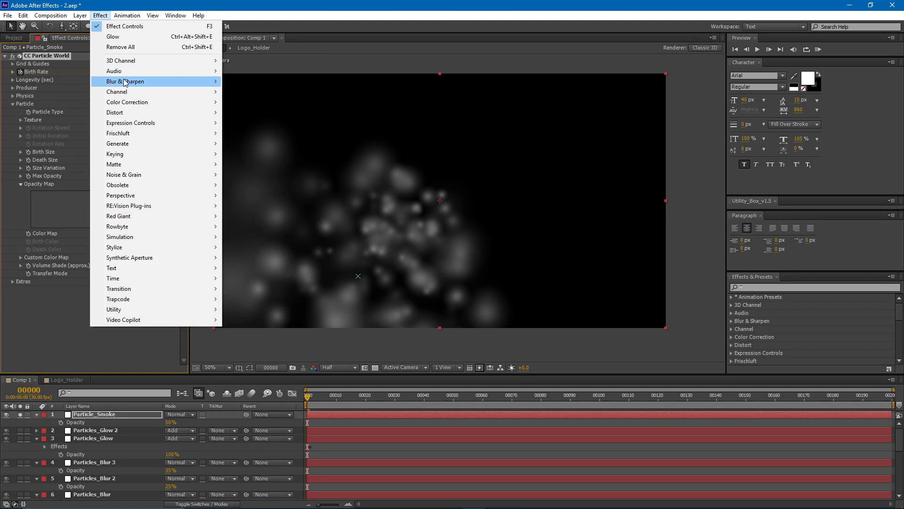
{"action": "mouse_move", "coordinate": [141, 81]}
{"action": "left_click", "coordinate": [266, 188]}
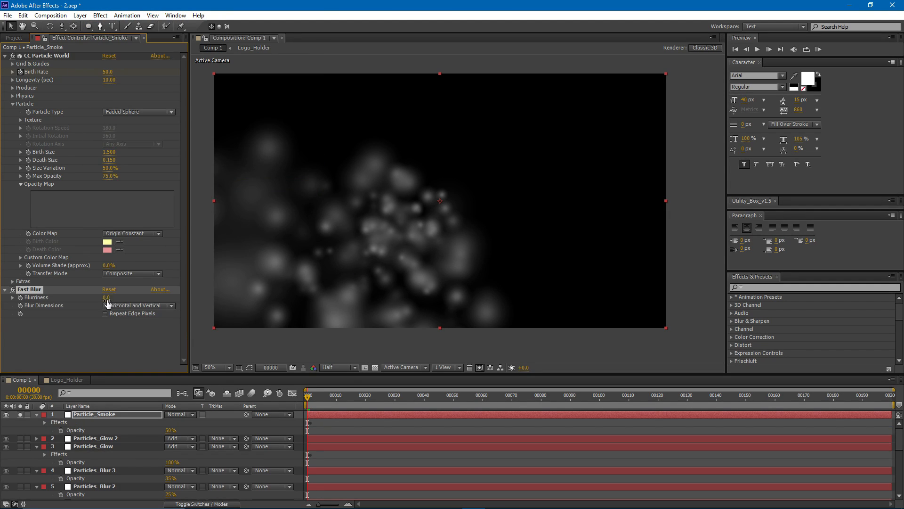
{"action": "left_click_drag", "start_coordinate": [108, 298], "coordinate": [168, 300]}
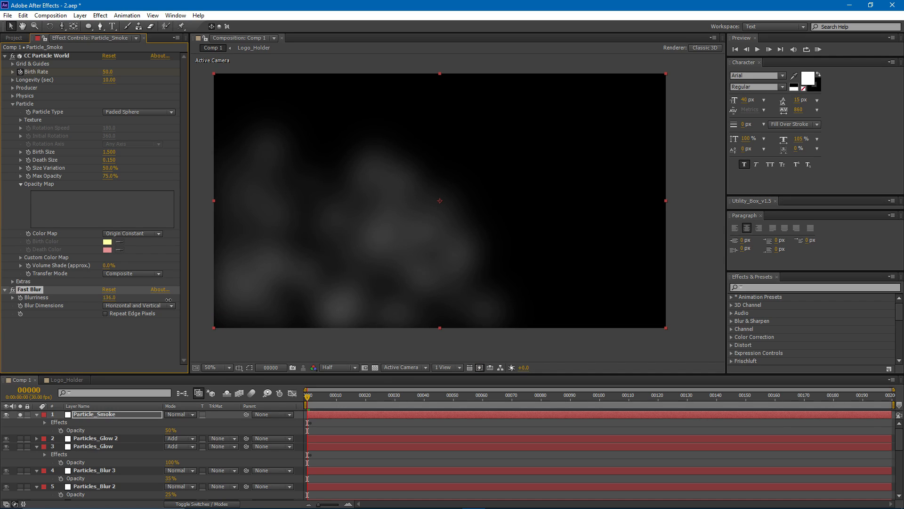
{"action": "left_click", "coordinate": [106, 313]}
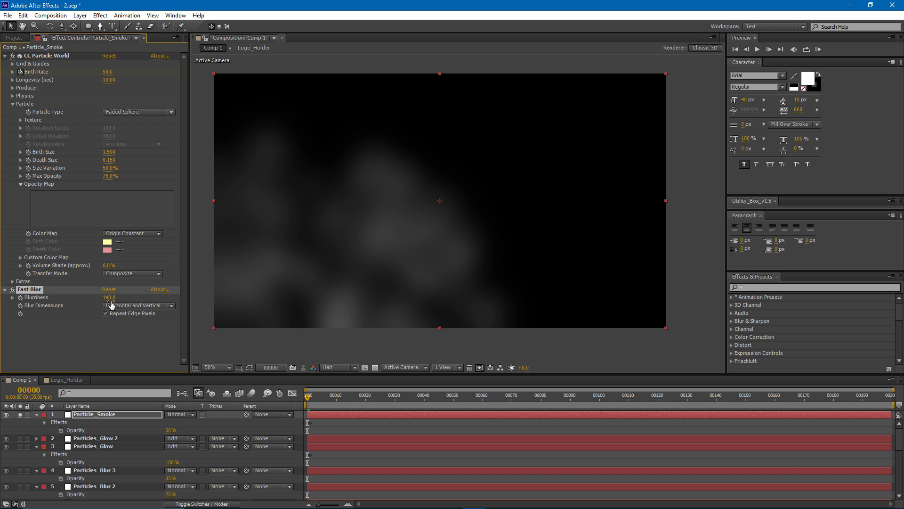
{"action": "left_click_drag", "start_coordinate": [111, 304], "coordinate": [123, 303]}
Step: Unsolo Particle_Smoke and set its blending mode to Screen with an opacity of 35%
{"action": "left_click", "coordinate": [99, 415]}
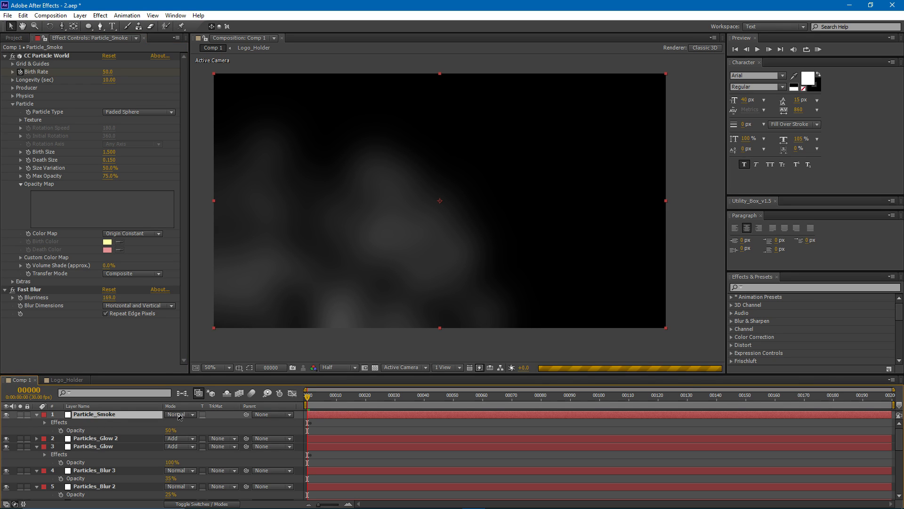
{"action": "left_click", "coordinate": [179, 416]}
{"action": "left_click", "coordinate": [218, 215]}
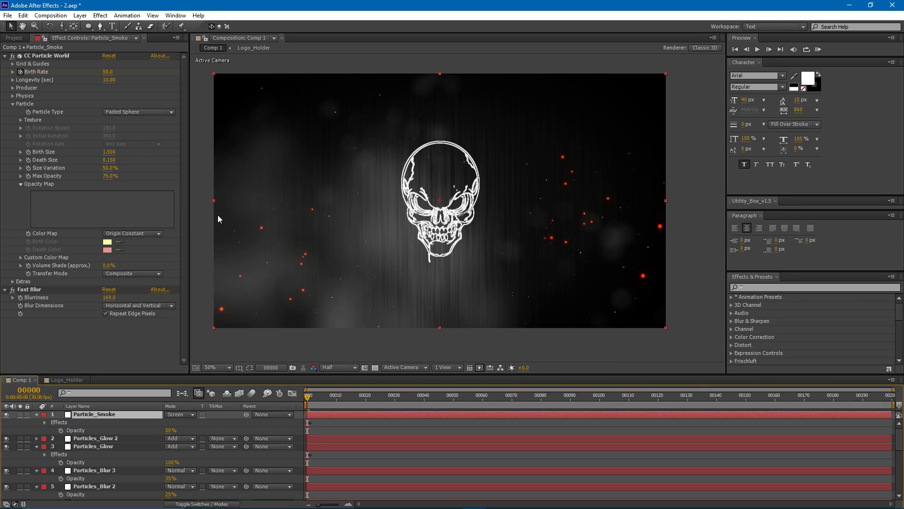
{"action": "left_click", "coordinate": [170, 430]}
{"action": "type", "text": "35"}
{"action": "key", "text": "Return"}
{"action": "scroll", "coordinate": [400, 215], "scroll_direction": "down", "scroll_amount": 2}
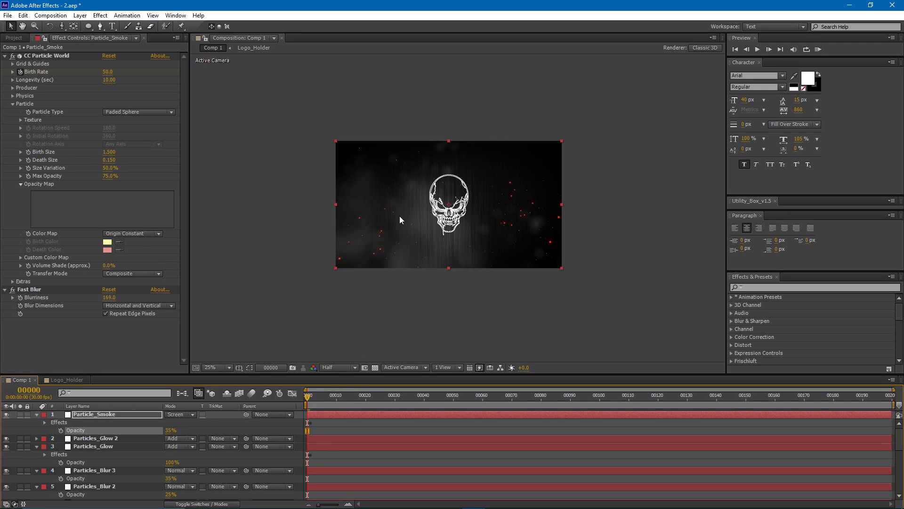
{"action": "scroll", "coordinate": [404, 216], "scroll_direction": "up", "scroll_amount": 2}
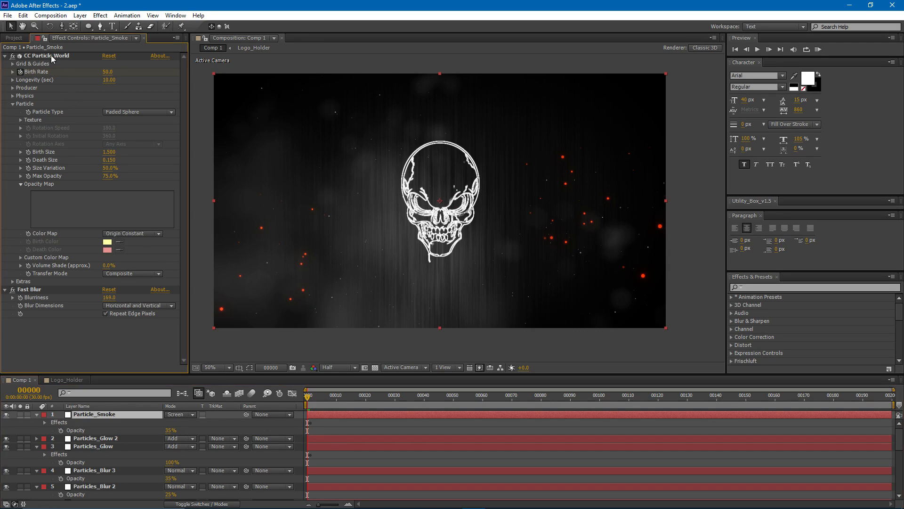
Step: Duplicate the Particle_Smoke layer, reposition the copy's particle producer in the upper-right area of the frame and check frame 69
{"action": "left_click", "coordinate": [94, 414]}
{"action": "key", "text": "ctrl+d"}
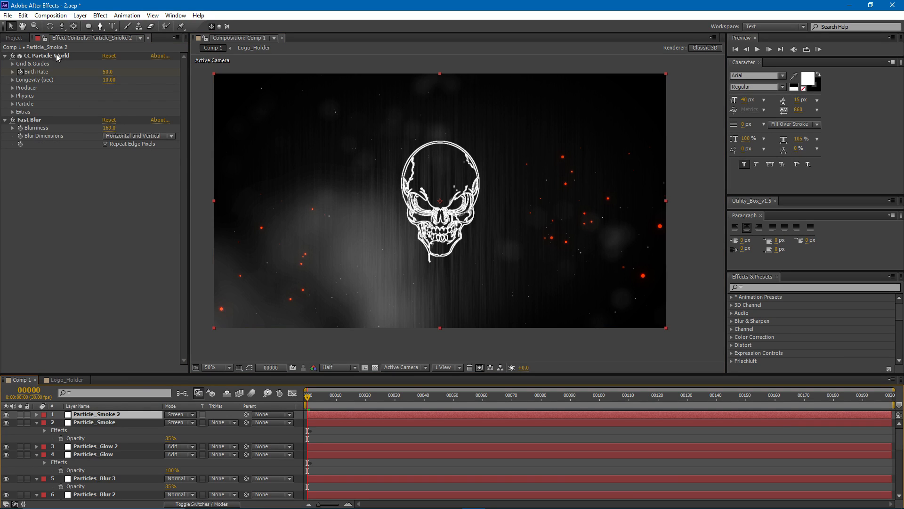
{"action": "left_click", "coordinate": [57, 56]}
{"action": "left_click_drag", "start_coordinate": [309, 314], "coordinate": [607, 128]}
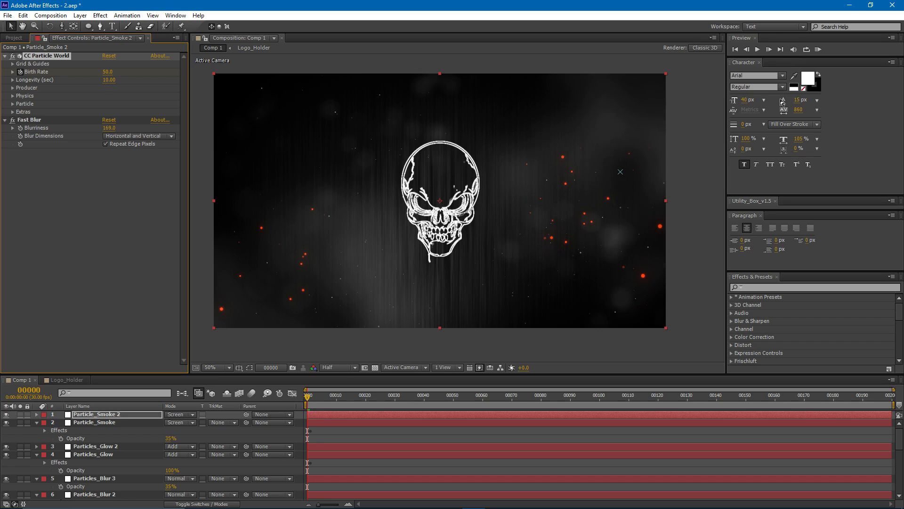
{"action": "left_click", "coordinate": [509, 395]}
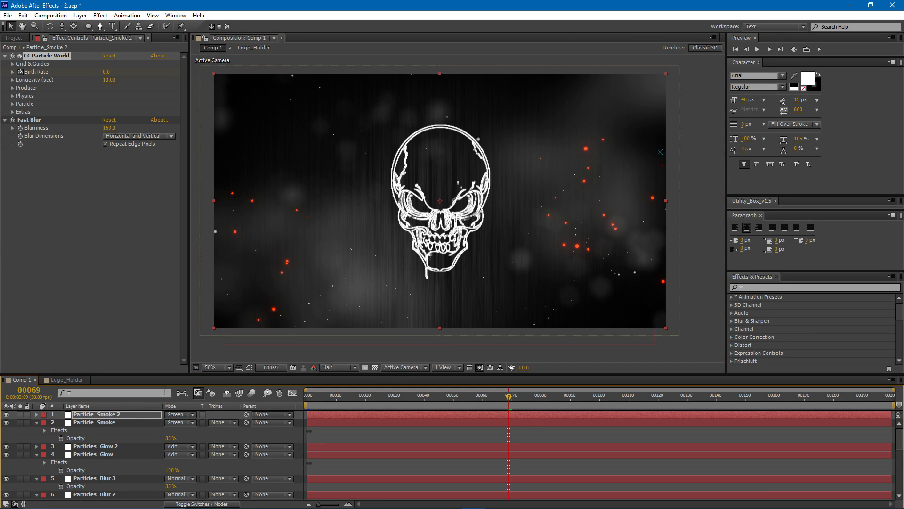
Step: Lower the opacity of Particle_Smoke to 25% and of Particle_Smoke 2 to 15%
{"action": "left_click", "coordinate": [109, 422]}
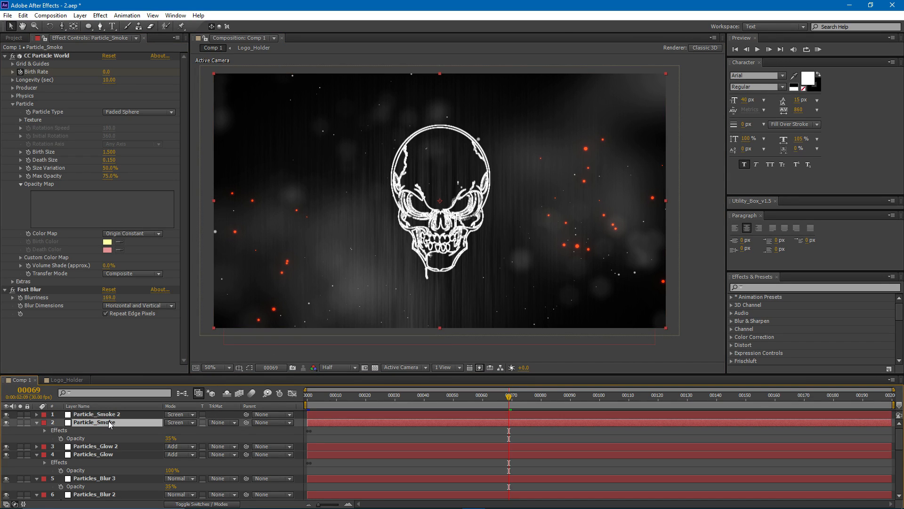
{"action": "left_click", "coordinate": [169, 438]}
{"action": "type", "text": "25"}
{"action": "left_click", "coordinate": [143, 415]}
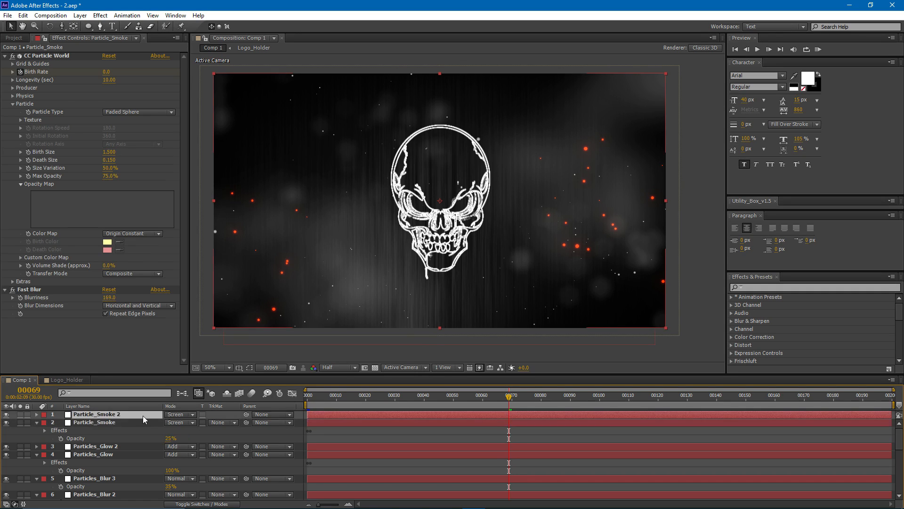
{"action": "key", "text": "t"}
{"action": "left_click", "coordinate": [170, 422]}
{"action": "key", "text": "Return"}
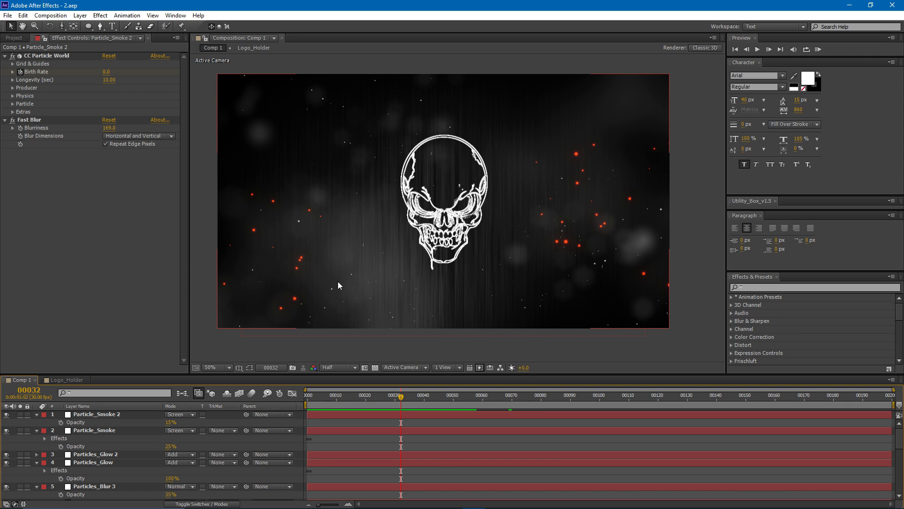
Step: Create a white 1920 × 1080 px solid named Light_Leaks and apply the Fractal Noise effect to it
{"action": "key", "text": "ctrl+y"}
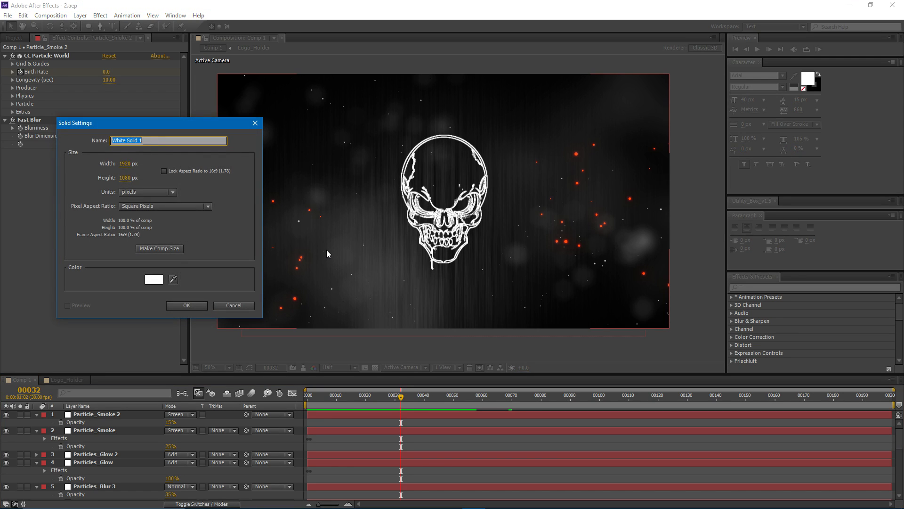
{"action": "type", "text": "Light_Leaks"}
{"action": "key", "text": "Return"}
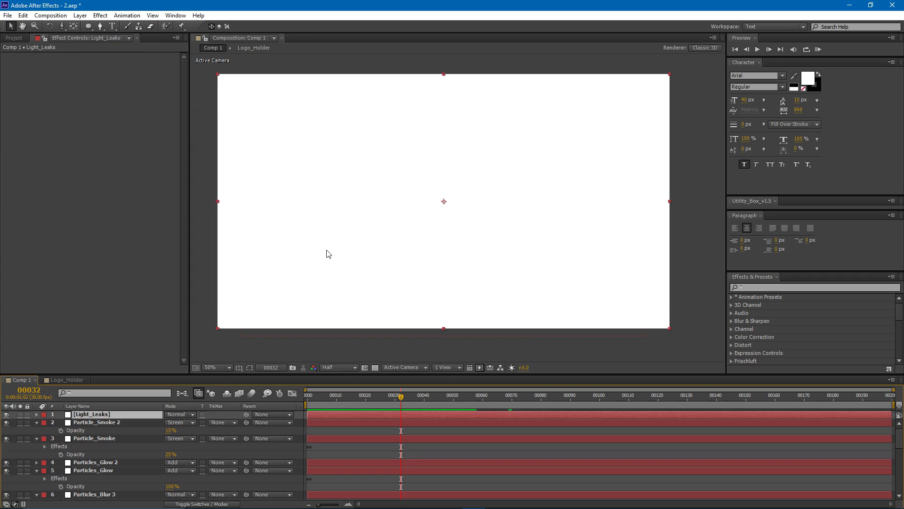
{"action": "left_click", "coordinate": [100, 15]}
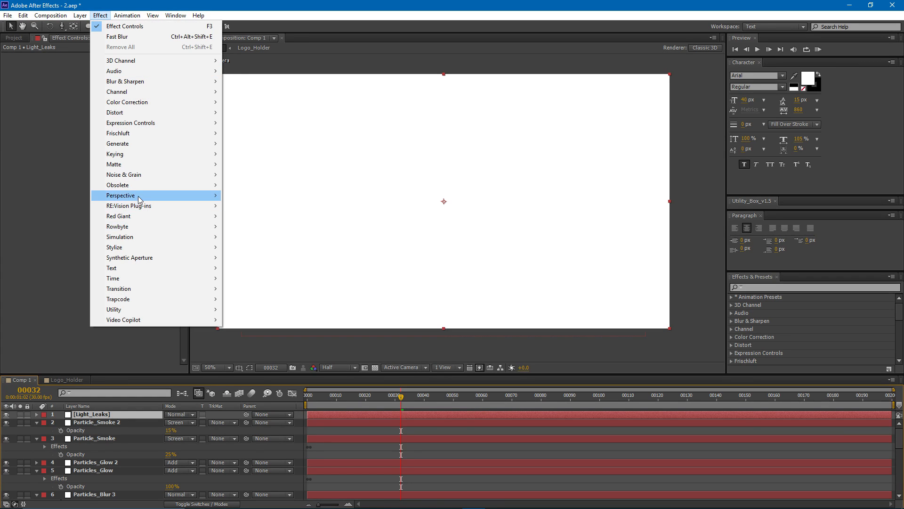
{"action": "mouse_move", "coordinate": [125, 174]}
{"action": "left_click", "coordinate": [273, 194]}
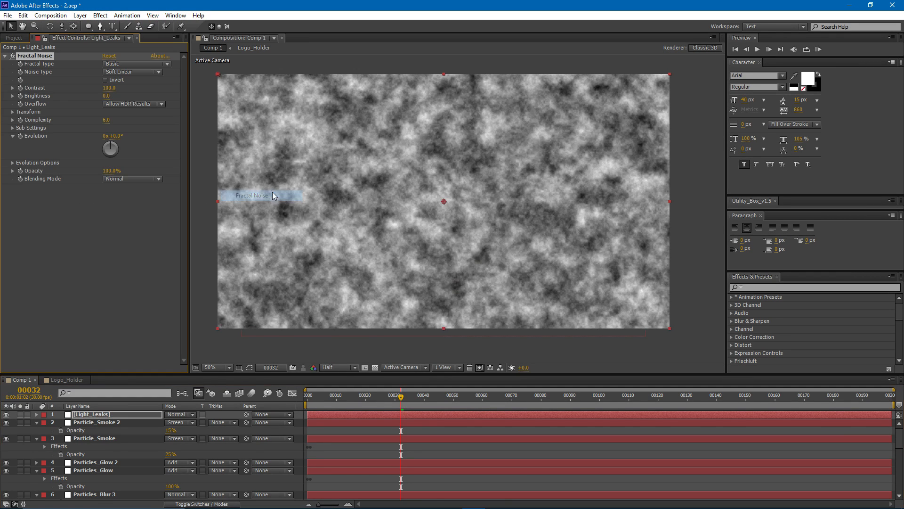
Step: Set the Light_Leaks Fractal Noise contrast to 50 and complexity to 2
{"action": "left_click", "coordinate": [111, 88]}
{"action": "type", "text": "50"}
{"action": "key", "text": "Return"}
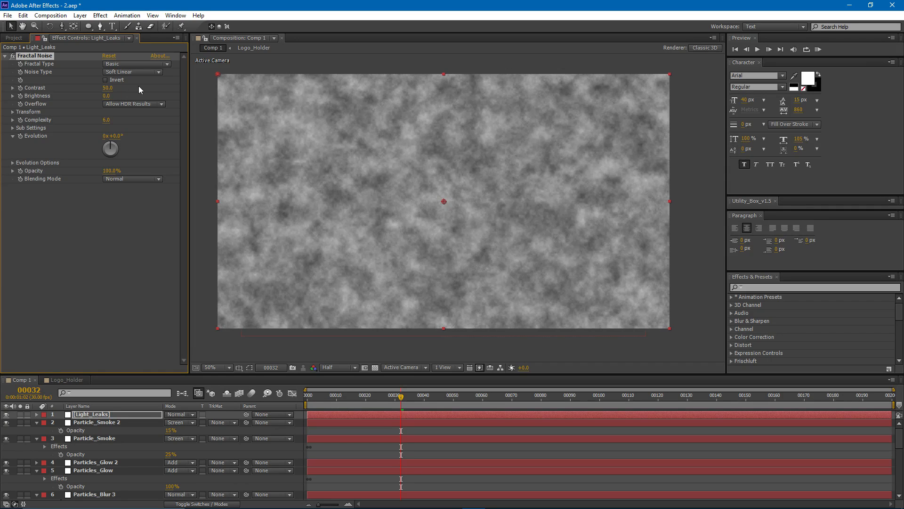
{"action": "left_click", "coordinate": [106, 120]}
{"action": "type", "text": "2"}
{"action": "key", "text": "Return"}
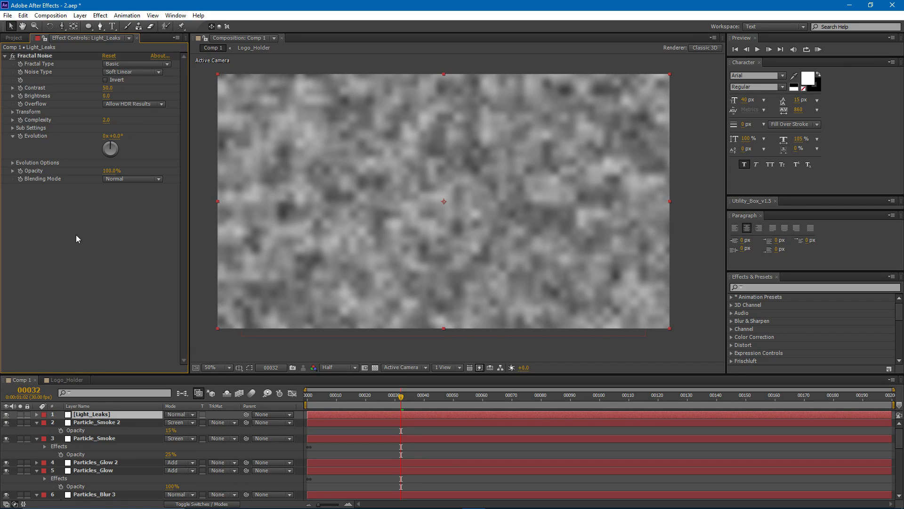
Step: Set the Light_Leaks Fractal Noise scale to 447 and its brightness to -33
{"action": "left_click", "coordinate": [12, 113]}
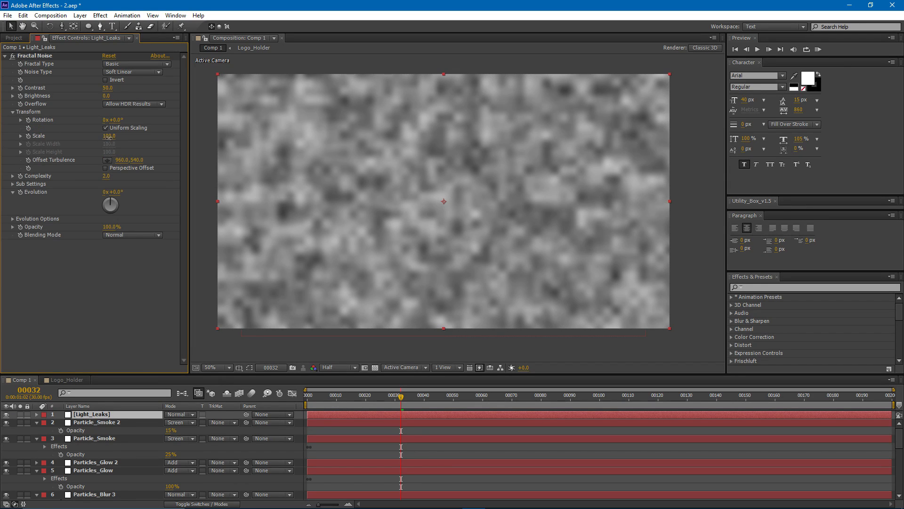
{"action": "left_click_drag", "start_coordinate": [109, 136], "coordinate": [90, 100]}
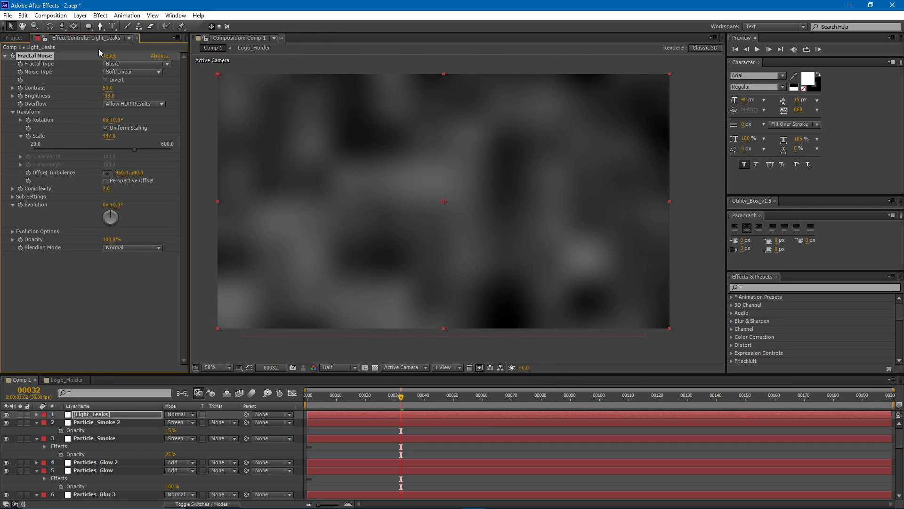
Step: Apply Fast Blur to Light_Leaks with a blurriness of 266 and Repeat Edge Pixels enabled
{"action": "left_click", "coordinate": [100, 16]}
{"action": "mouse_move", "coordinate": [132, 81]}
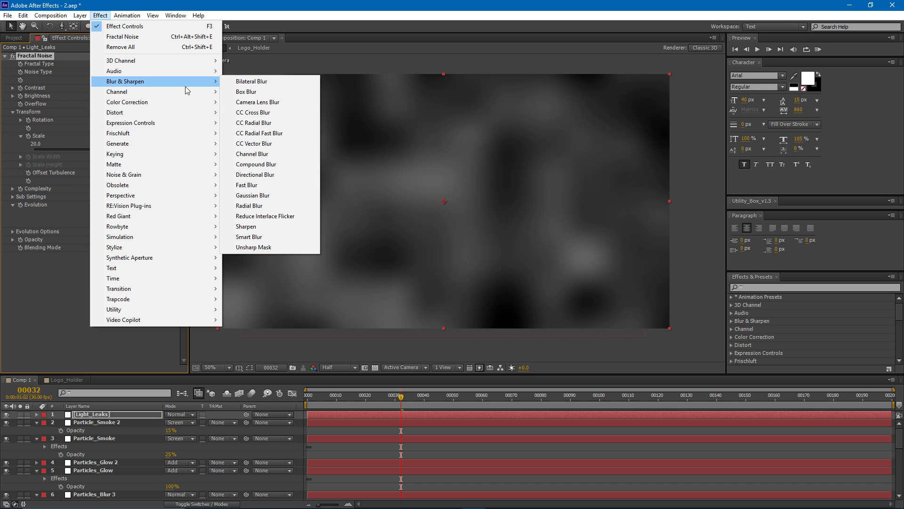
{"action": "left_click", "coordinate": [249, 183]}
{"action": "left_click_drag", "start_coordinate": [104, 263], "coordinate": [224, 253]}
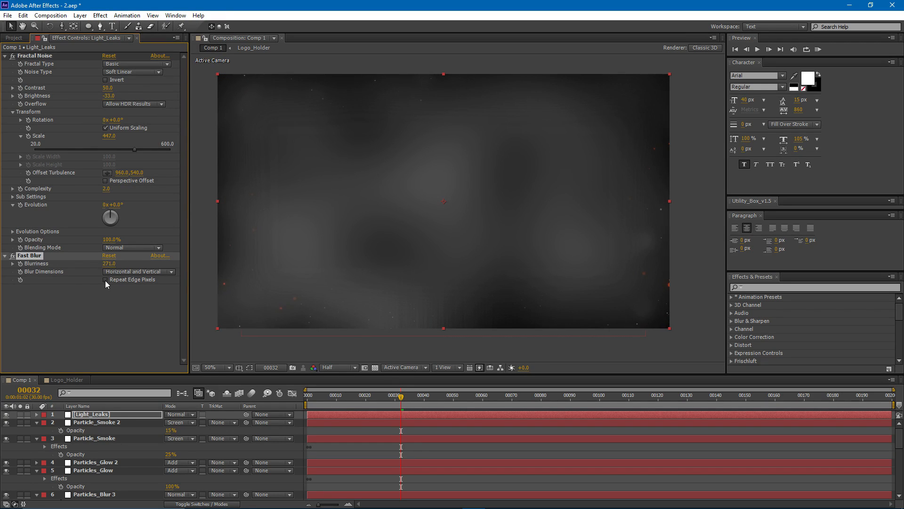
{"action": "left_click", "coordinate": [106, 279]}
{"action": "mouse_move", "coordinate": [110, 263]}
{"action": "left_mouse_down"}
{"action": "mouse_move", "coordinate": [121, 265]}
{"action": "mouse_move", "coordinate": [103, 271]}
{"action": "left_mouse_up"}
Step: Set the Light_Leaks blending mode to Screen and apply the Tritone effect to the layer
{"action": "left_click", "coordinate": [181, 414]}
{"action": "left_click", "coordinate": [230, 218]}
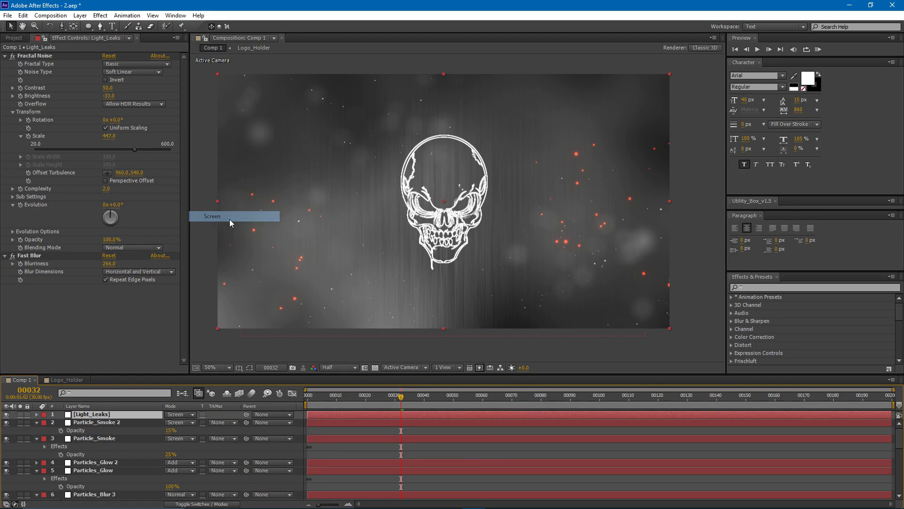
{"action": "left_click", "coordinate": [101, 15]}
{"action": "mouse_move", "coordinate": [141, 104]}
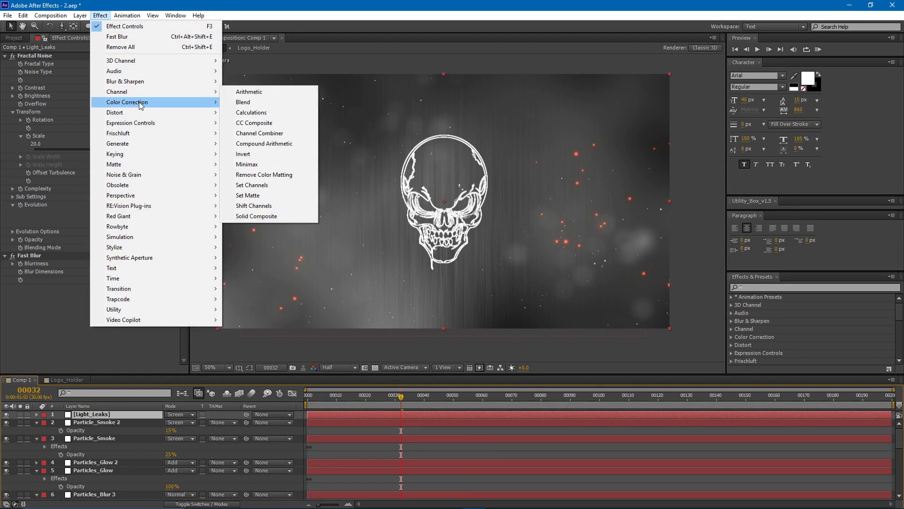
{"action": "left_click", "coordinate": [256, 425]}
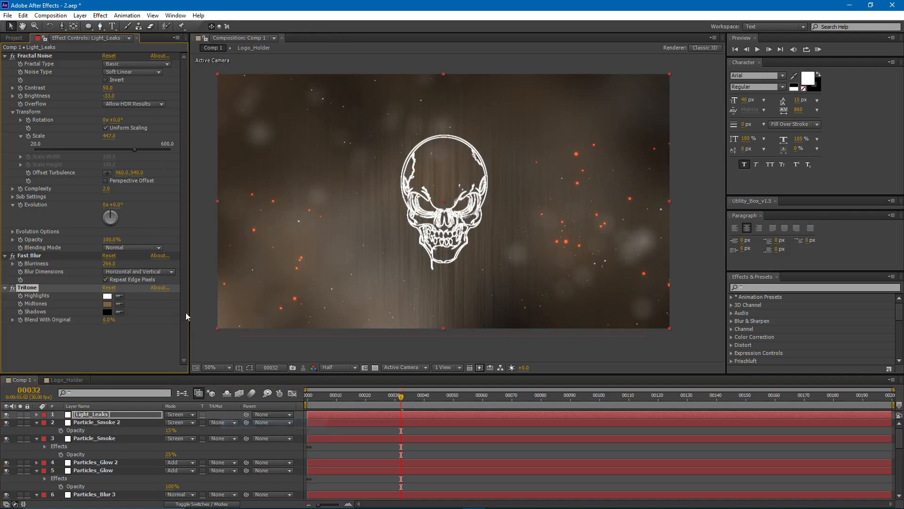
Step: Set the Tritone midtones to a fully saturated red-orange and lower the Fractal Noise brightness to -47
{"action": "left_click", "coordinate": [106, 304]}
{"action": "left_click", "coordinate": [232, 403]}
{"action": "left_click_drag", "start_coordinate": [178, 342], "coordinate": [251, 257]}
{"action": "left_click_drag", "start_coordinate": [229, 402], "coordinate": [229, 399]}
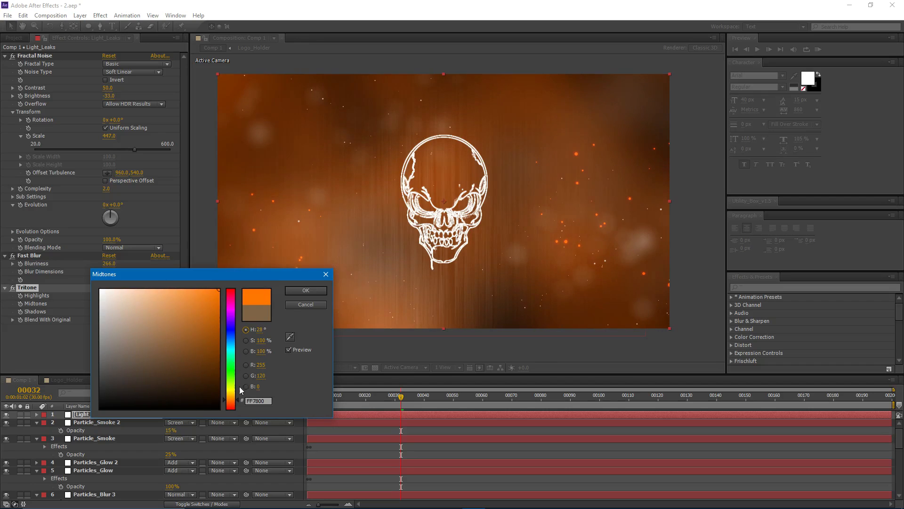
{"action": "left_click", "coordinate": [235, 400]}
{"action": "left_click", "coordinate": [304, 291]}
{"action": "left_click_drag", "start_coordinate": [113, 96], "coordinate": [106, 96]}
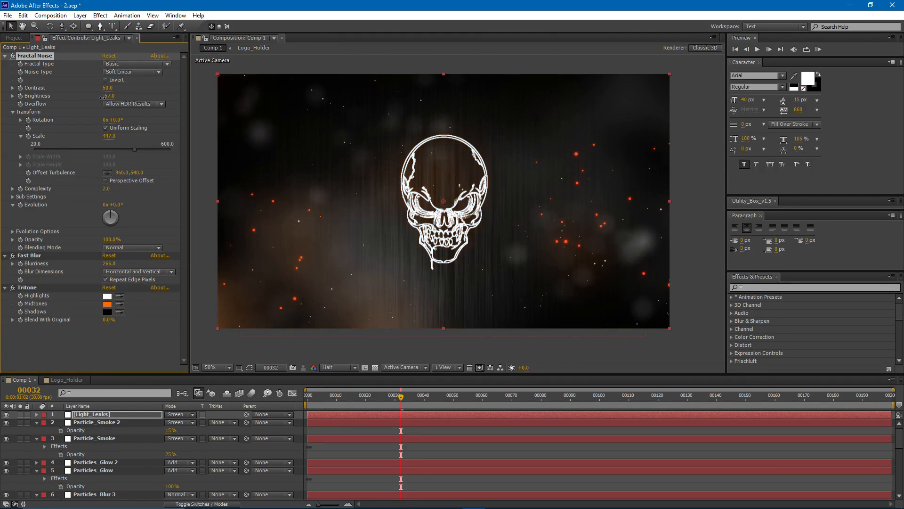
{"action": "left_click", "coordinate": [107, 304]}
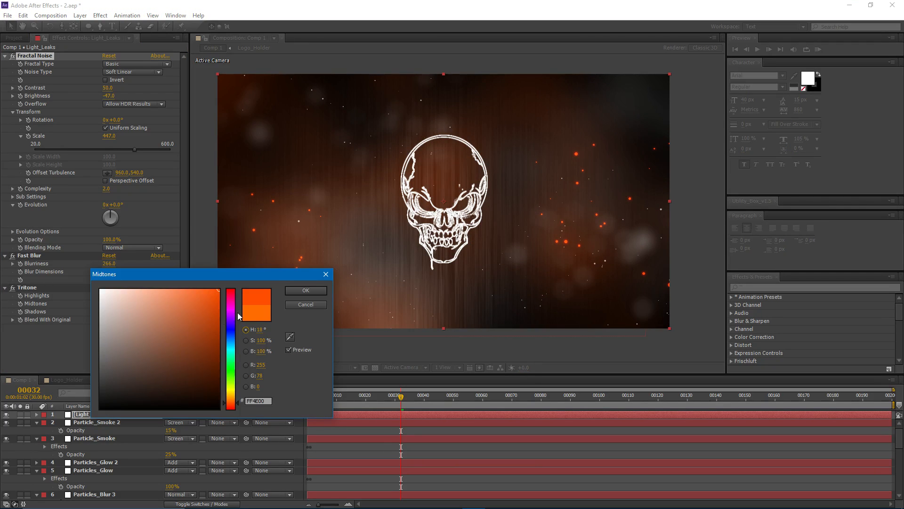
{"action": "left_click", "coordinate": [229, 402]}
{"action": "left_click_drag", "start_coordinate": [238, 408], "coordinate": [239, 409]}
{"action": "left_click", "coordinate": [306, 290]}
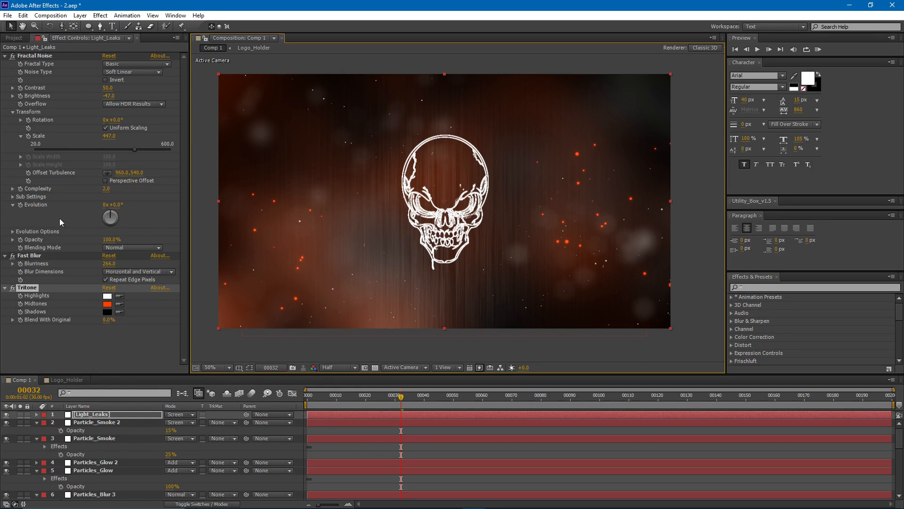
Step: Add the expression time*350 to the Fractal Noise Evolution of Light_Leaks
{"action": "left_click", "coordinate": [20, 204], "text": "alt"}
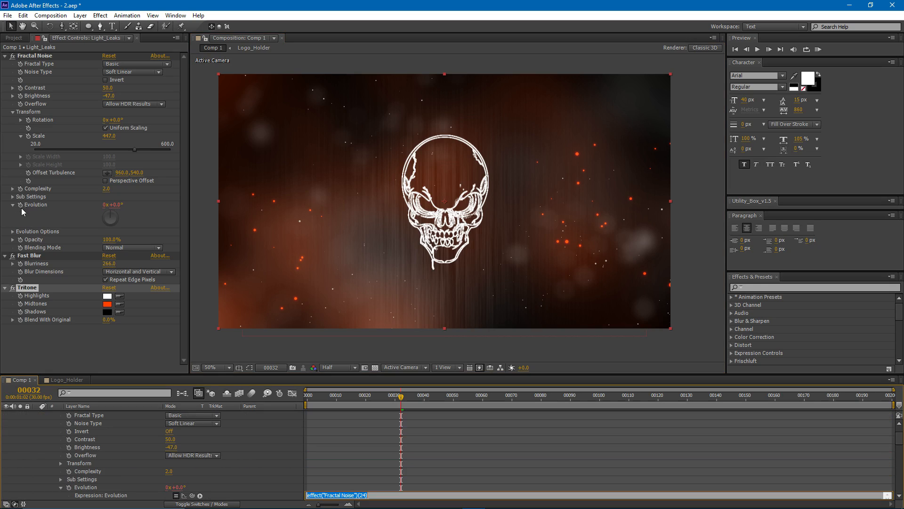
{"action": "type", "text": "time*350"}
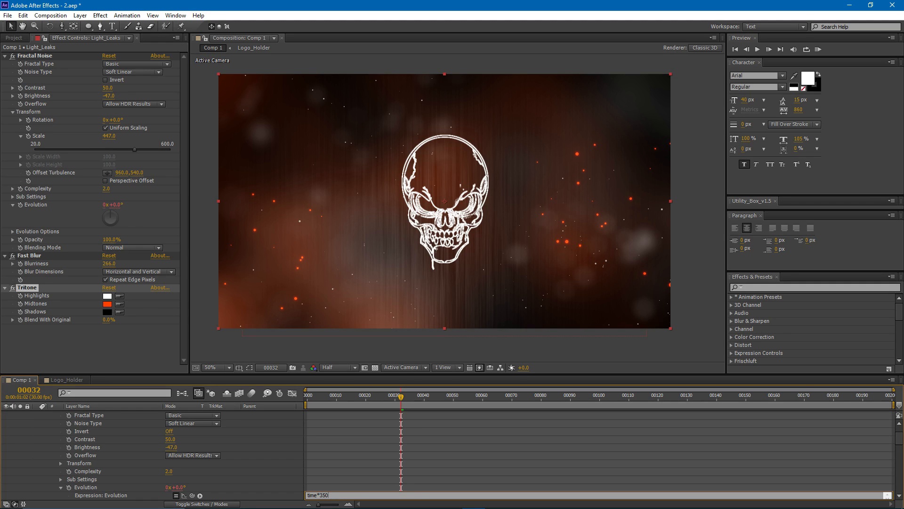
{"action": "left_click", "coordinate": [378, 445]}
Step: Solo the Light_Leaks layer, preview its animated noise and check frame 37
{"action": "scroll", "coordinate": [223, 419], "scroll_direction": "up", "scroll_amount": 1}
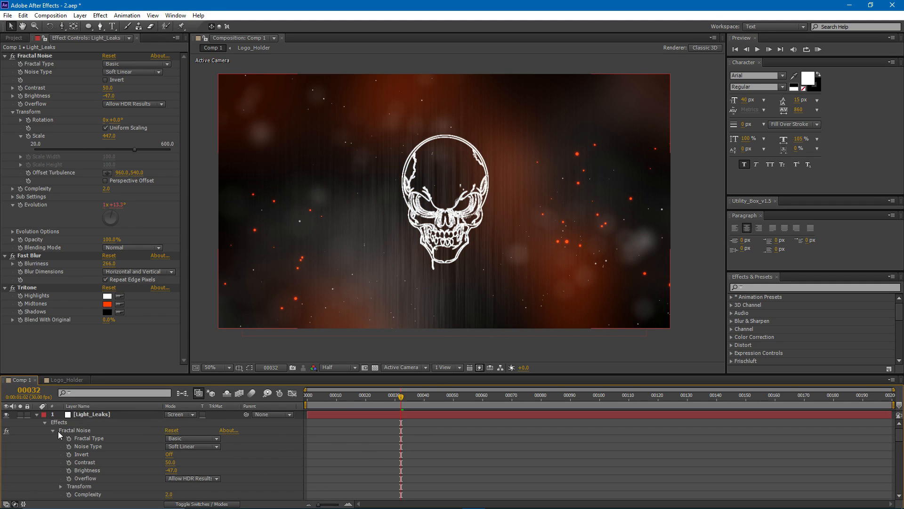
{"action": "left_click", "coordinate": [21, 415]}
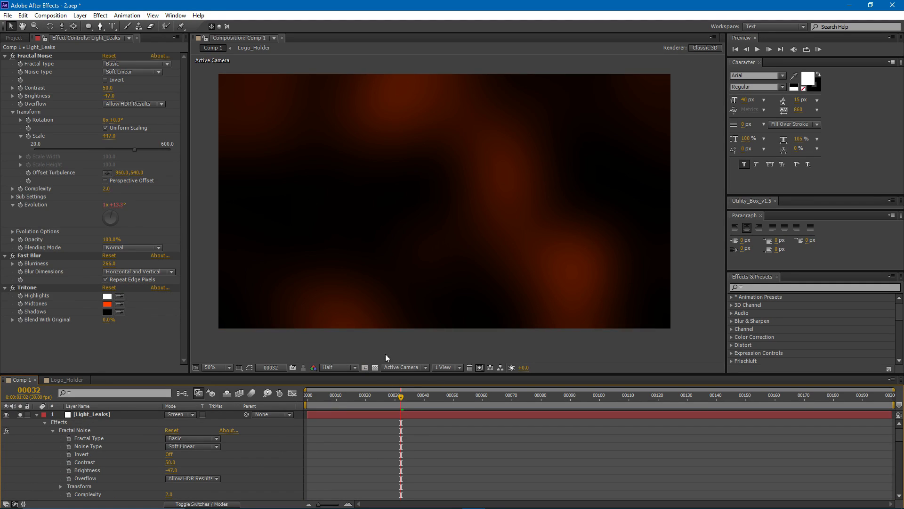
{"action": "key", "text": "KP_0"}
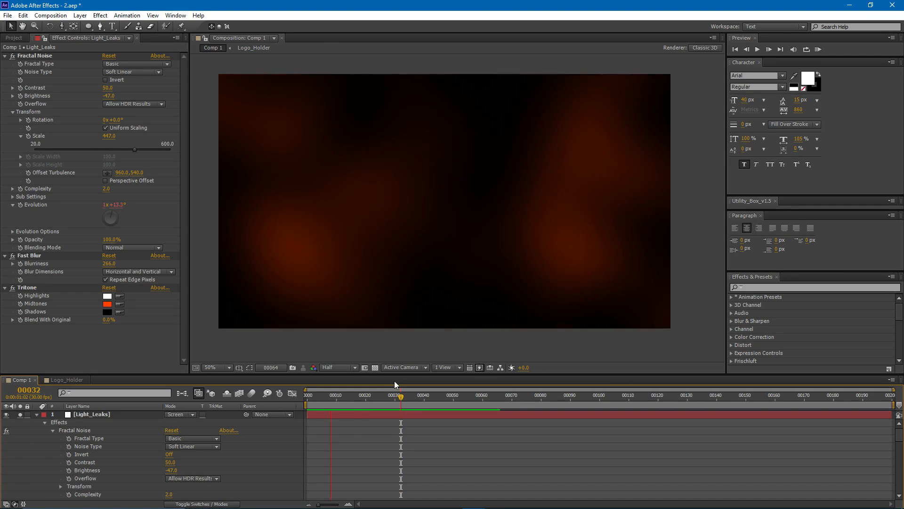
{"action": "key", "text": "space"}
{"action": "left_click_drag", "start_coordinate": [396, 398], "coordinate": [415, 399]}
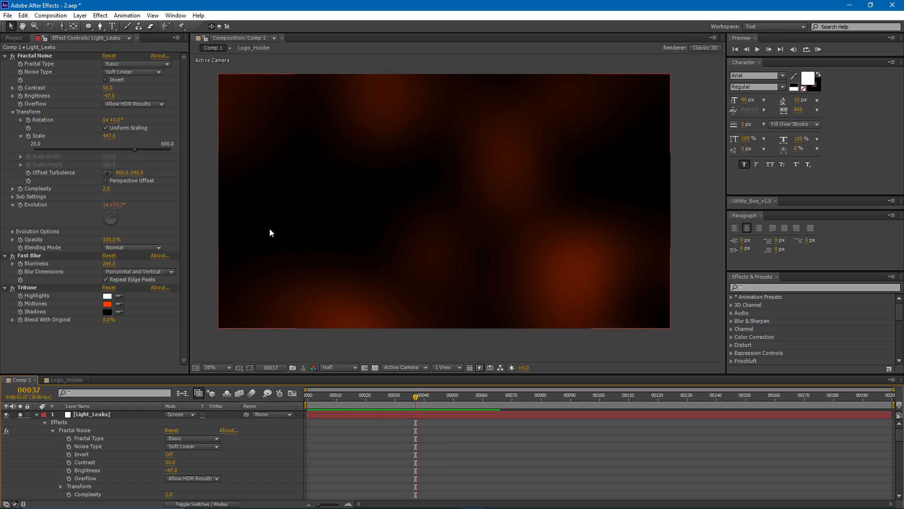
Step: Raise the Fractal Noise scale to 638 and the Fast Blur blurriness to 419, and preview the result
{"action": "left_click_drag", "start_coordinate": [109, 136], "coordinate": [187, 142]}
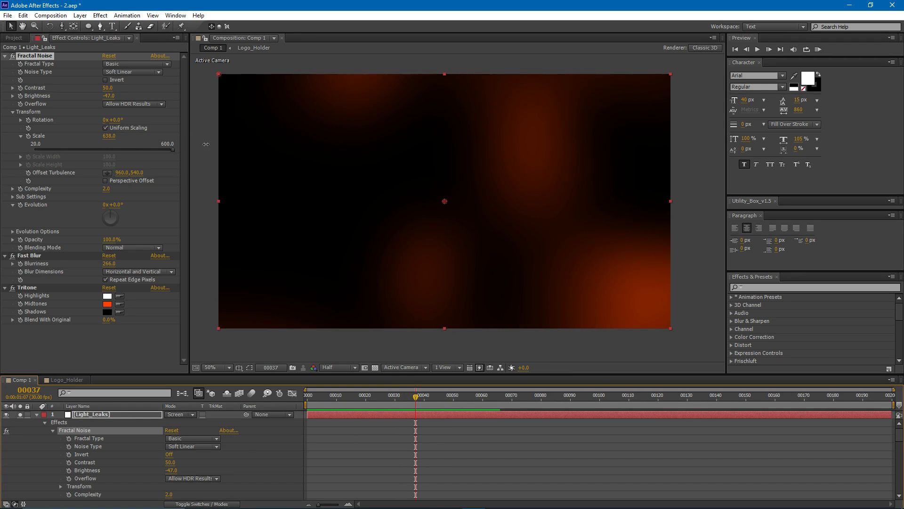
{"action": "left_click_drag", "start_coordinate": [108, 264], "coordinate": [120, 264]}
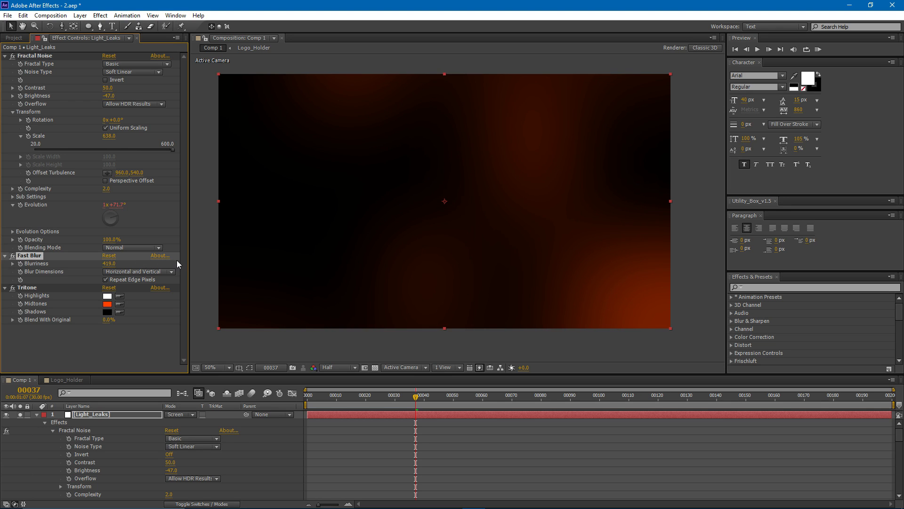
{"action": "key", "text": "KP_0"}
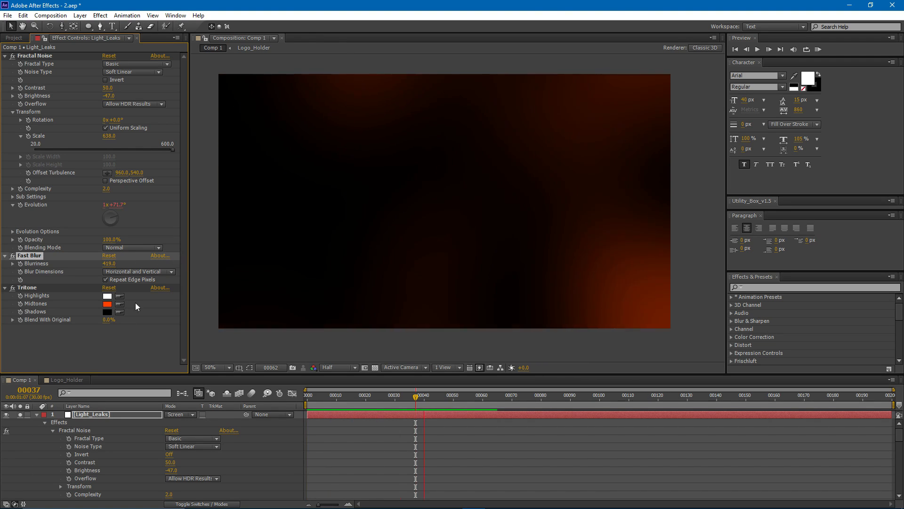
Step: Set the opacity of the Light_Leaks layer to 25%
{"action": "left_click", "coordinate": [104, 414]}
{"action": "key", "text": "t"}
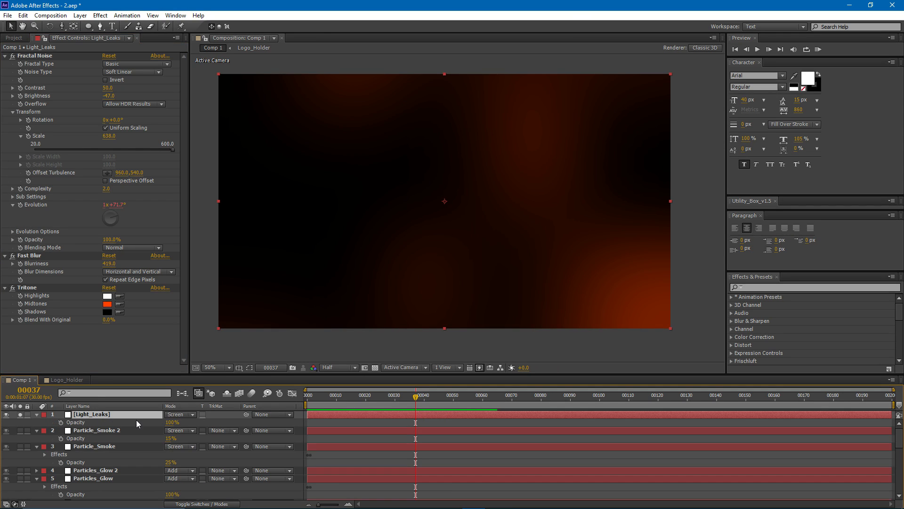
{"action": "left_click", "coordinate": [172, 422]}
{"action": "type", "text": "25"}
{"action": "key", "text": "Return"}
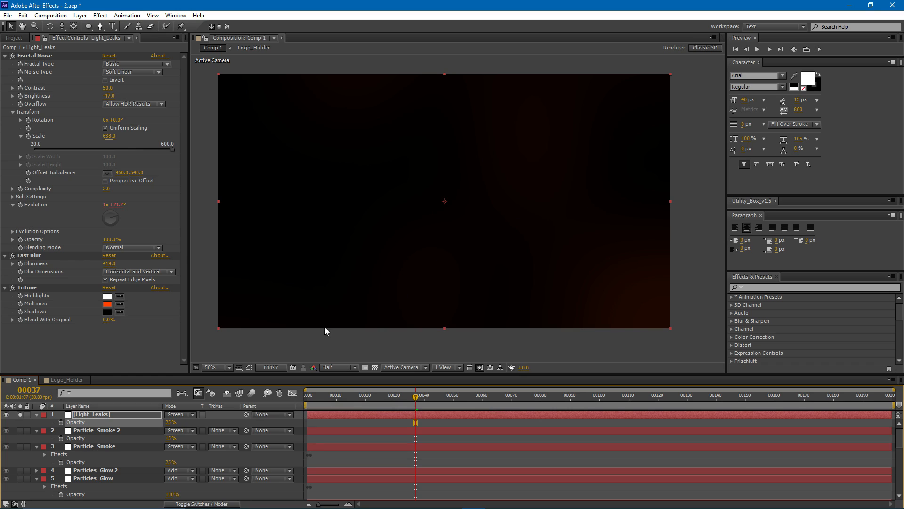
Step: Add the expression wiggle(2,35) to the Light_Leaks opacity and preview the flicker
{"action": "key", "text": "alt+shift+equal"}
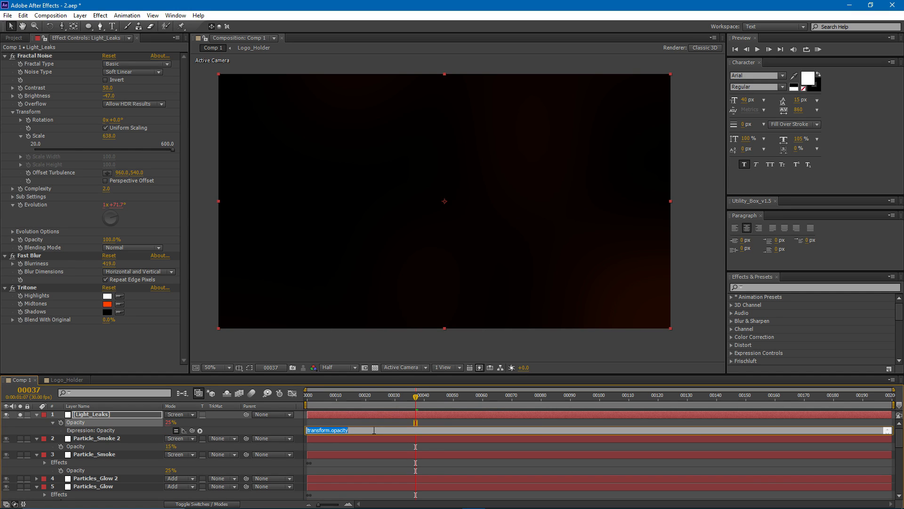
{"action": "type", "text": "wiggle(2,35"}
{"action": "left_click", "coordinate": [332, 411]}
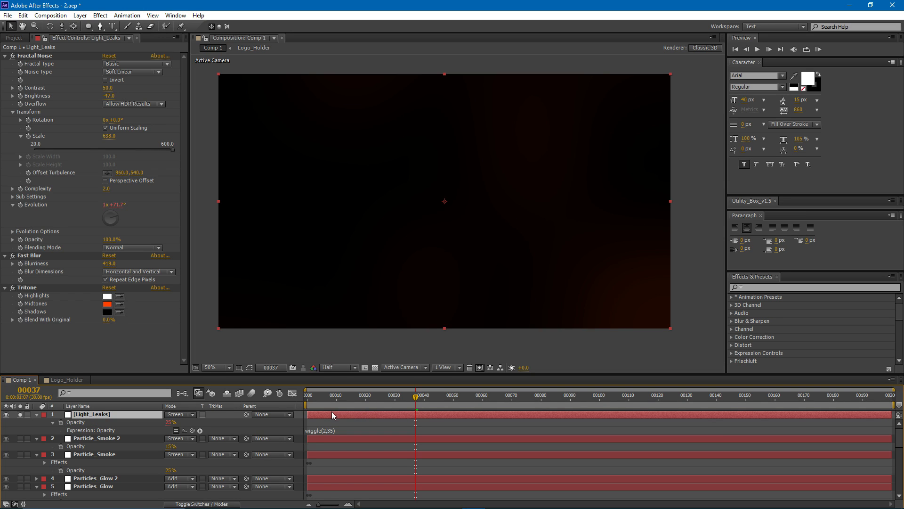
{"action": "key", "text": "KP_0"}
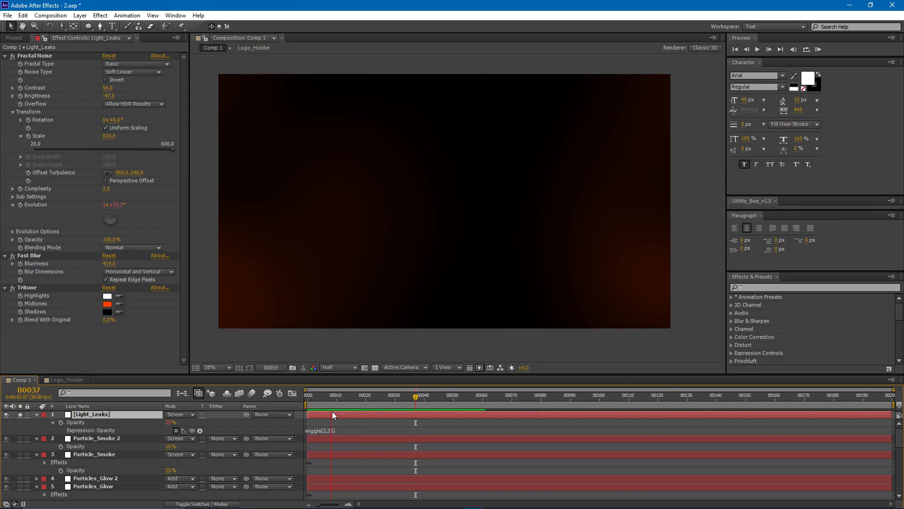
{"action": "left_click", "coordinate": [332, 411]}
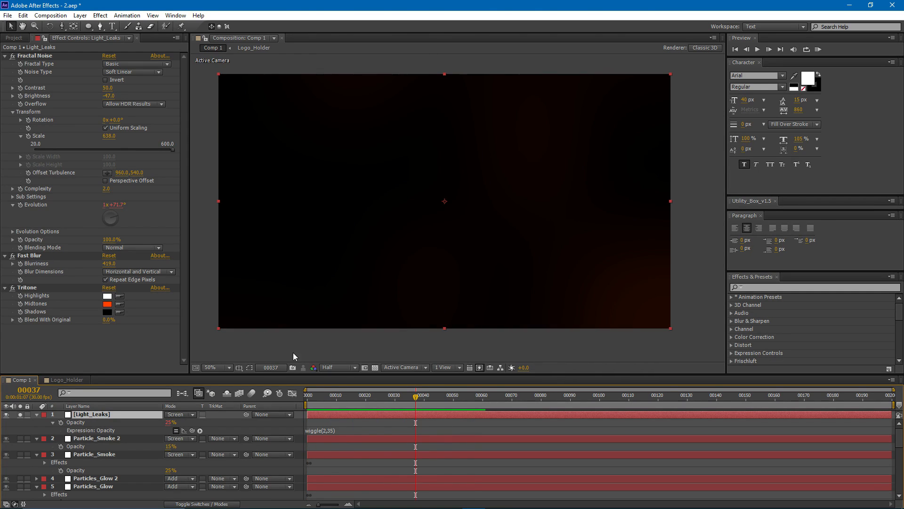
Step: Turn off the solo on Light_Leaks, check frame 46 and collapse the properties of all layers
{"action": "left_click", "coordinate": [19, 413]}
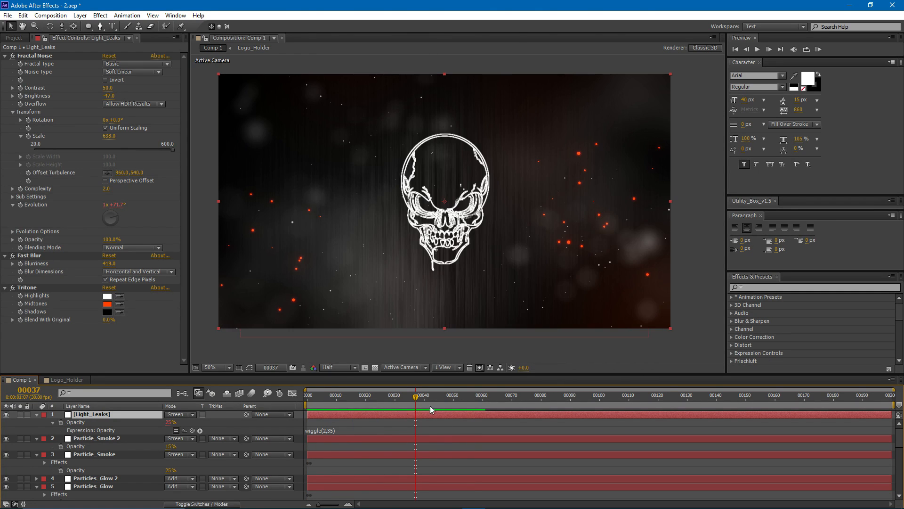
{"action": "left_click", "coordinate": [441, 398]}
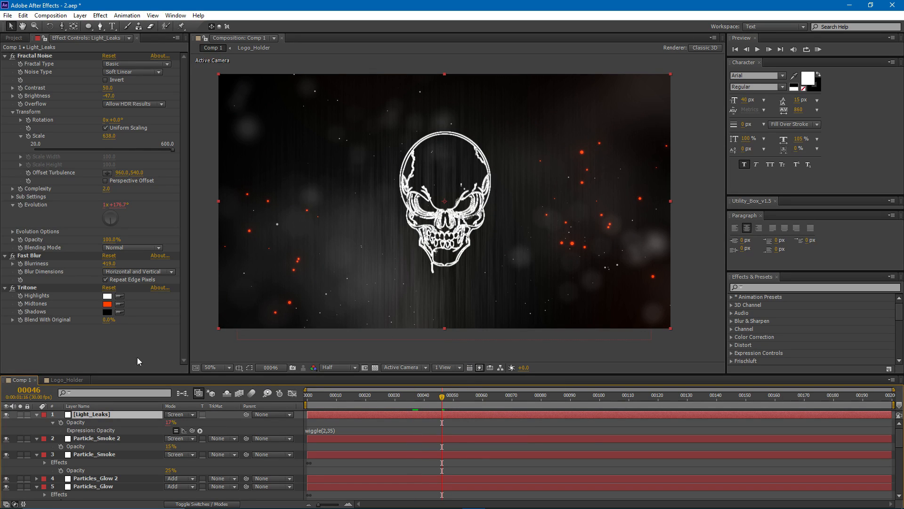
{"action": "key", "text": "F2"}
{"action": "key", "text": "u"}
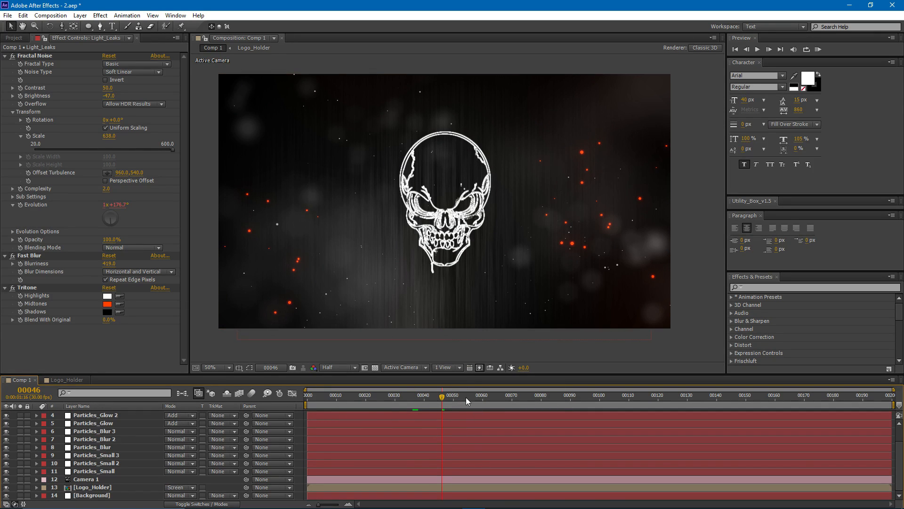
Step: Trim the end of the Logo_Holder layer to frame 100
{"action": "left_click_drag", "start_coordinate": [465, 397], "coordinate": [600, 398]}
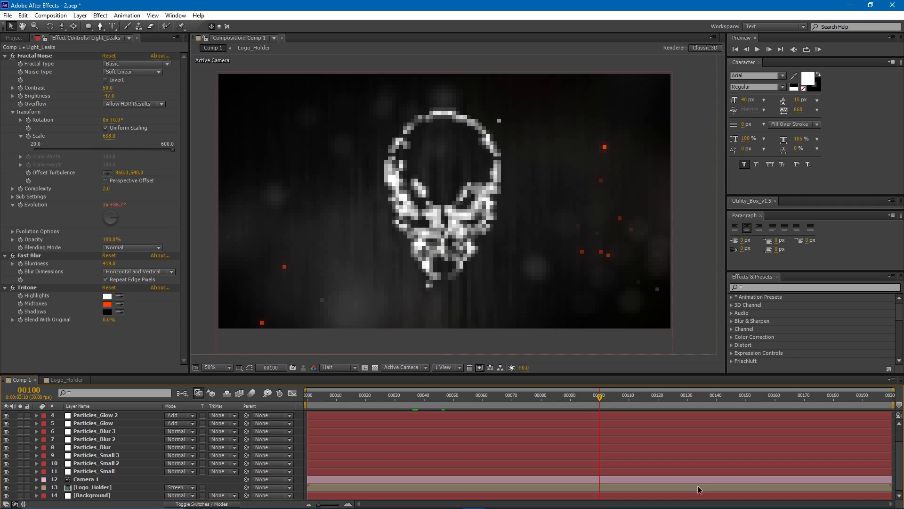
{"action": "left_click", "coordinate": [121, 488]}
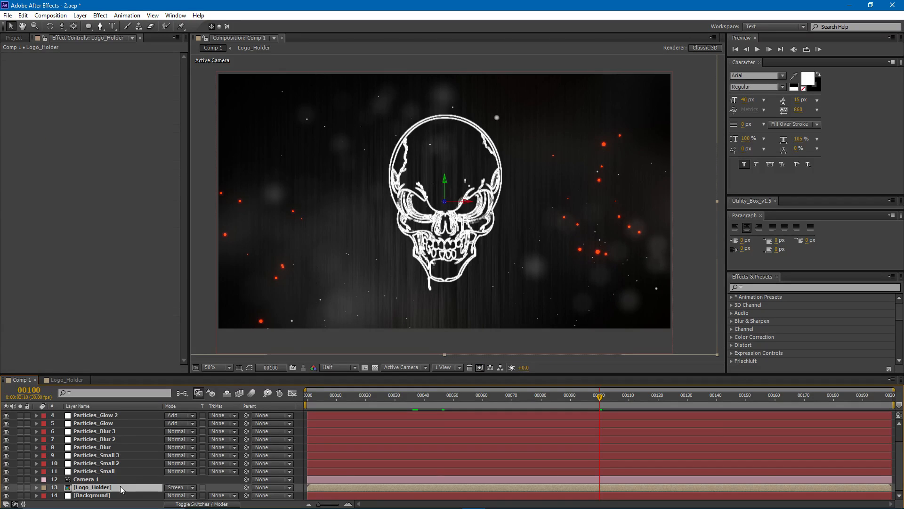
{"action": "left_click_drag", "start_coordinate": [890, 487], "coordinate": [599, 489]}
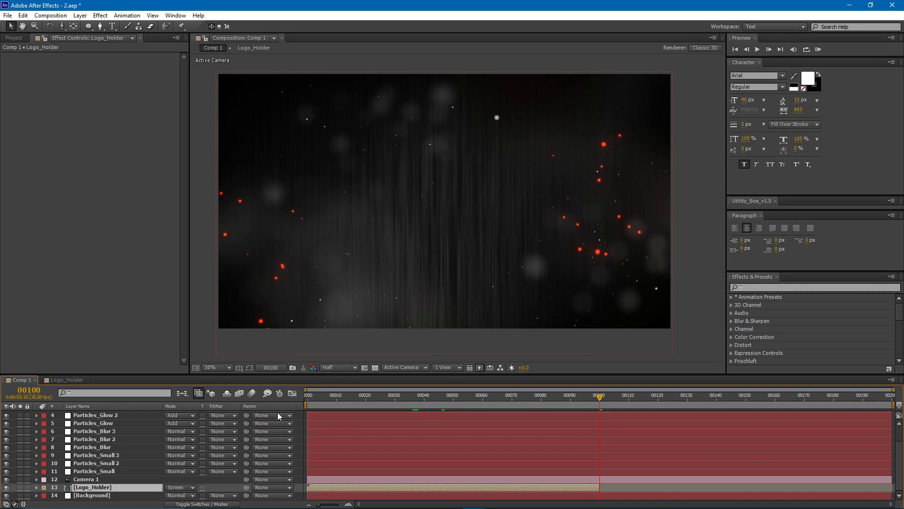
{"action": "left_click", "coordinate": [297, 432]}
Step: Add a text layer reading "HORROR INTRO" above the centre of the composition
{"action": "left_click", "coordinate": [112, 26]}
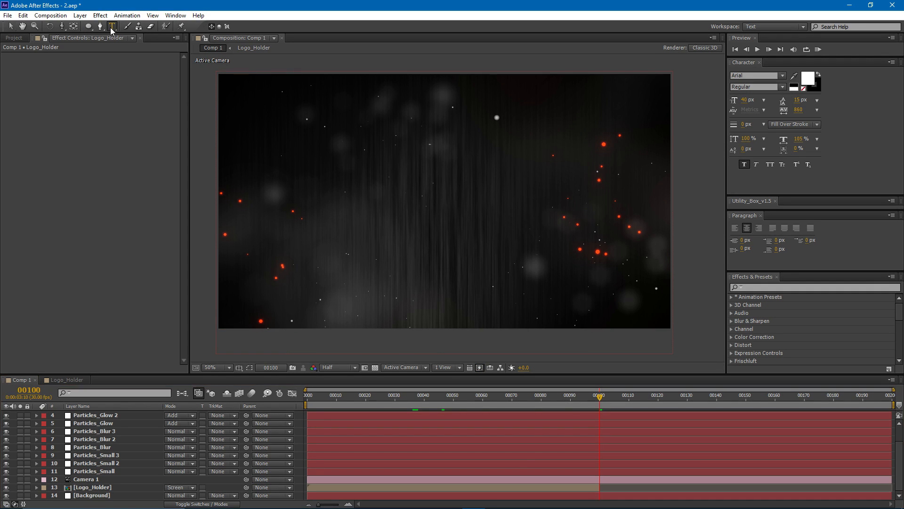
{"action": "left_click", "coordinate": [367, 176]}
{"action": "type", "text": "HORROR INTRO"}
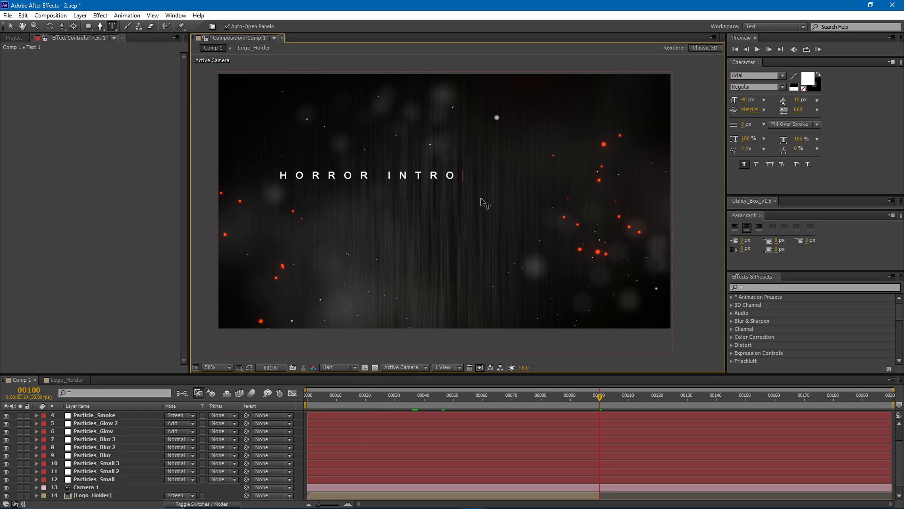
{"action": "left_click", "coordinate": [91, 413]}
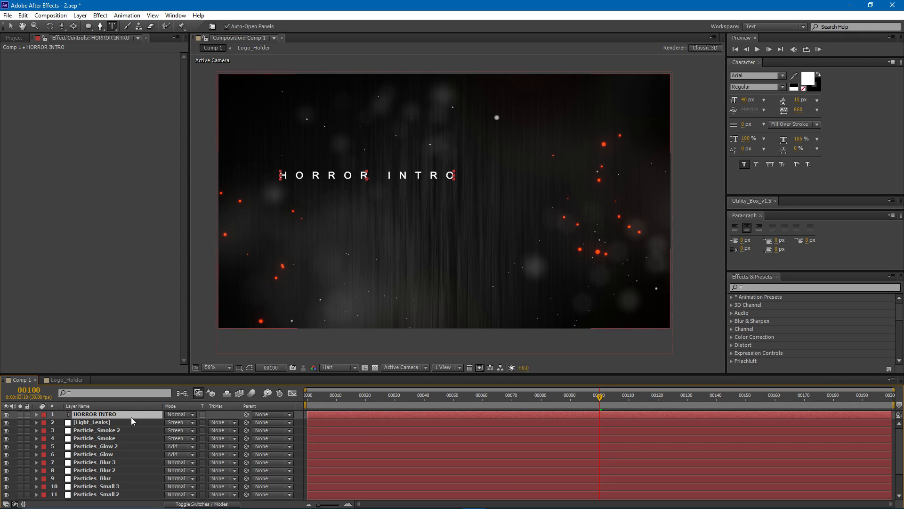
Step: Pre-compose the HORROR INTRO text layer into a new composition named Text_Holder
{"action": "key", "text": "ctrl+shift+c"}
{"action": "type", "text": "T"}
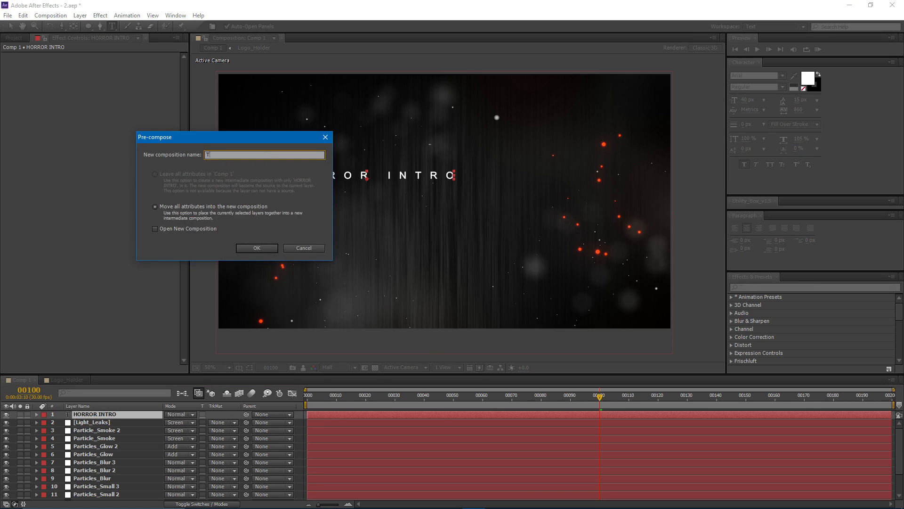
{"action": "type", "text": "ext_Holder"}
{"action": "key", "text": "Return"}
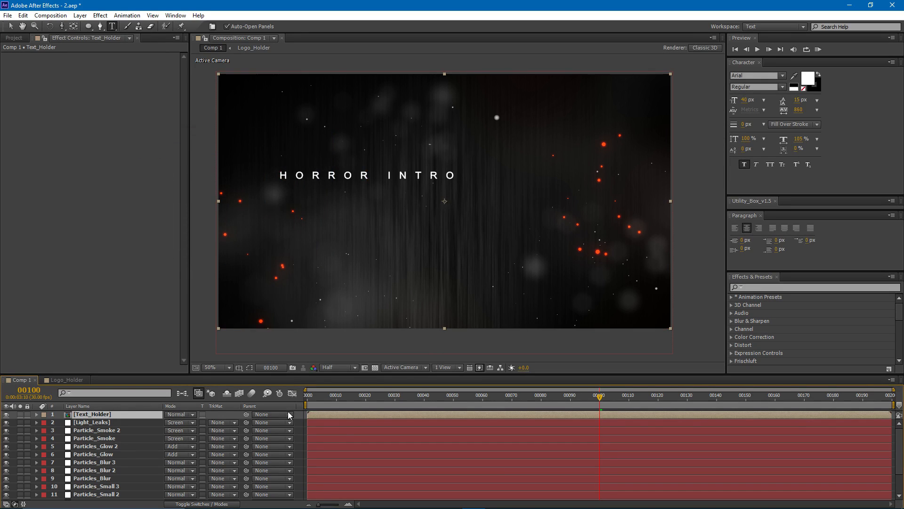
Step: Shift the Text_Holder layer to start at frame 100 and place it between Camera 1 and Logo_Holder in the layer stack
{"action": "left_click_drag", "start_coordinate": [335, 412], "coordinate": [625, 412]}
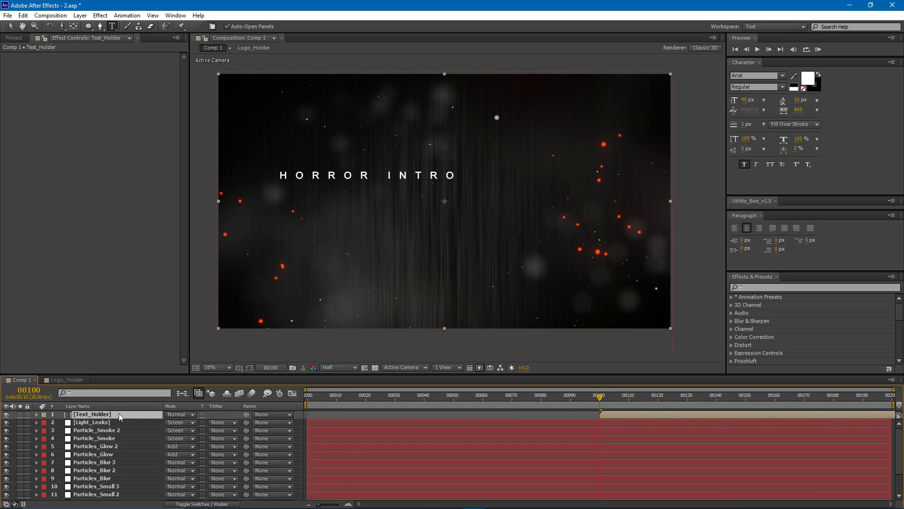
{"action": "scroll", "coordinate": [119, 496], "scroll_direction": "down", "scroll_amount": 2}
{"action": "left_click_drag", "start_coordinate": [121, 499], "coordinate": [117, 483]}
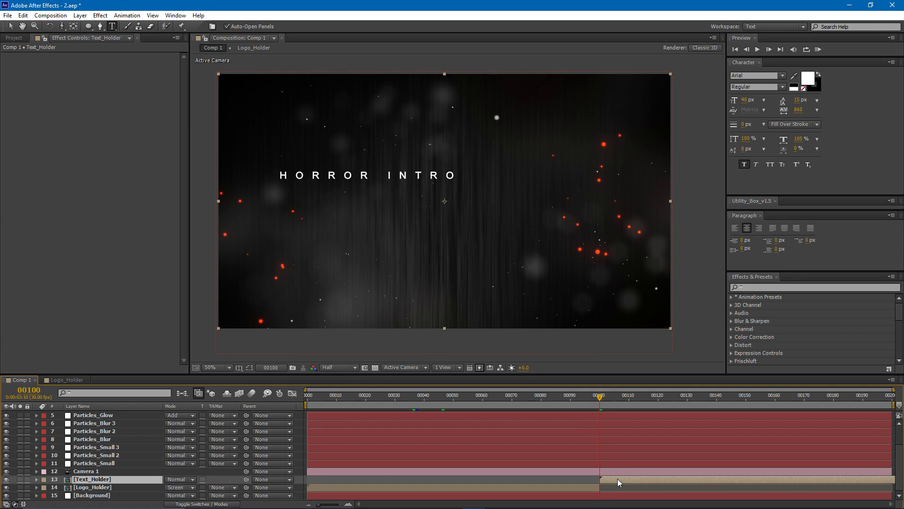
Step: Open the Text_Holder composition, show its title/action safe guides and move the HORROR INTRO text to the centre of the frame
{"action": "double_click", "coordinate": [611, 479]}
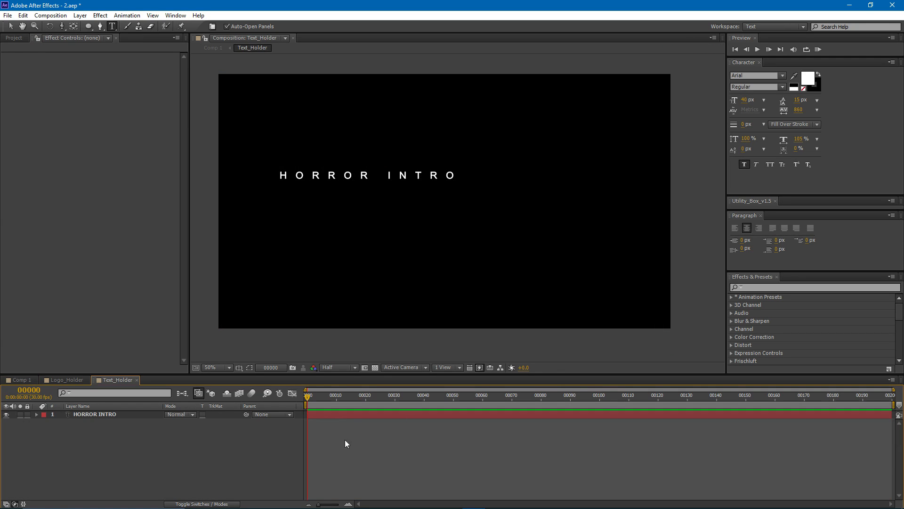
{"action": "left_click", "coordinate": [372, 415]}
{"action": "key", "text": "apostrophe"}
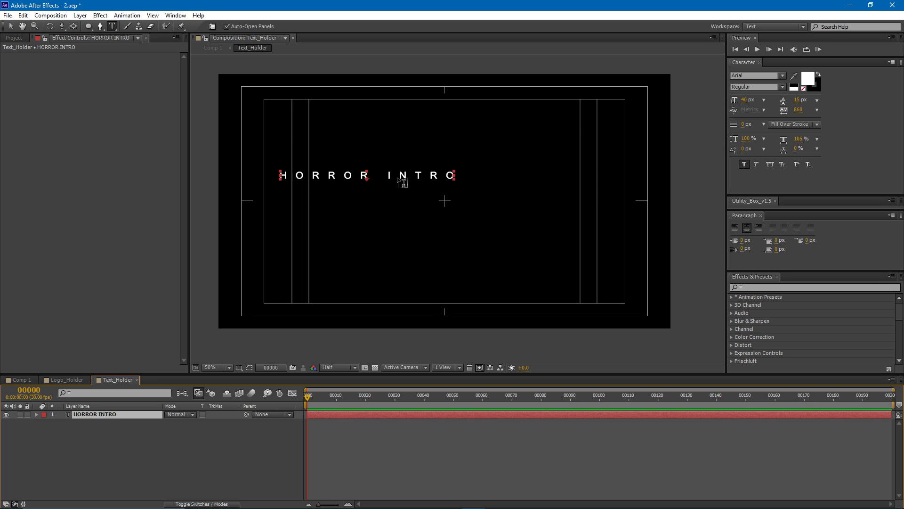
{"action": "key", "text": "v"}
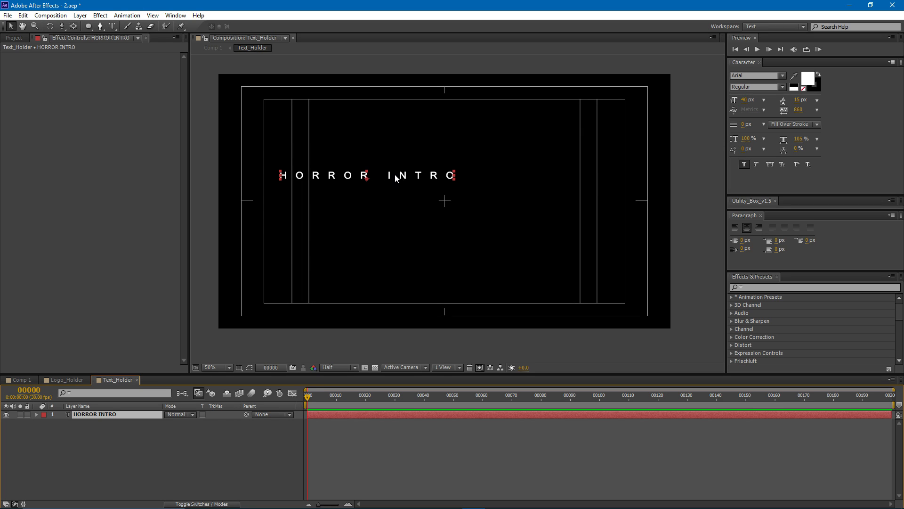
{"action": "left_click_drag", "start_coordinate": [395, 177], "coordinate": [472, 206]}
{"action": "left_click_drag", "start_coordinate": [315, 396], "coordinate": [261, 386]}
{"action": "left_click", "coordinate": [376, 454]}
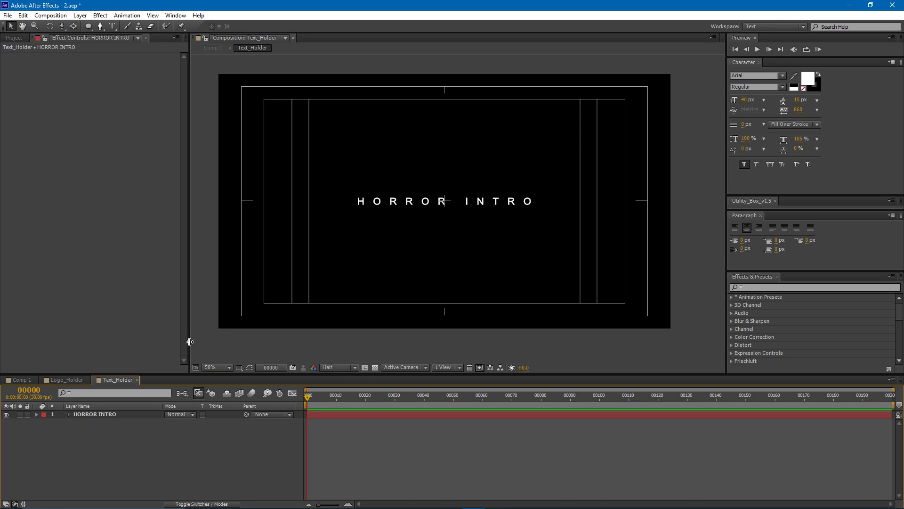
Step: Return to Comp 1, turn Text_Holder into a 3D layer and advance to frame 109
{"action": "left_click", "coordinate": [23, 382]}
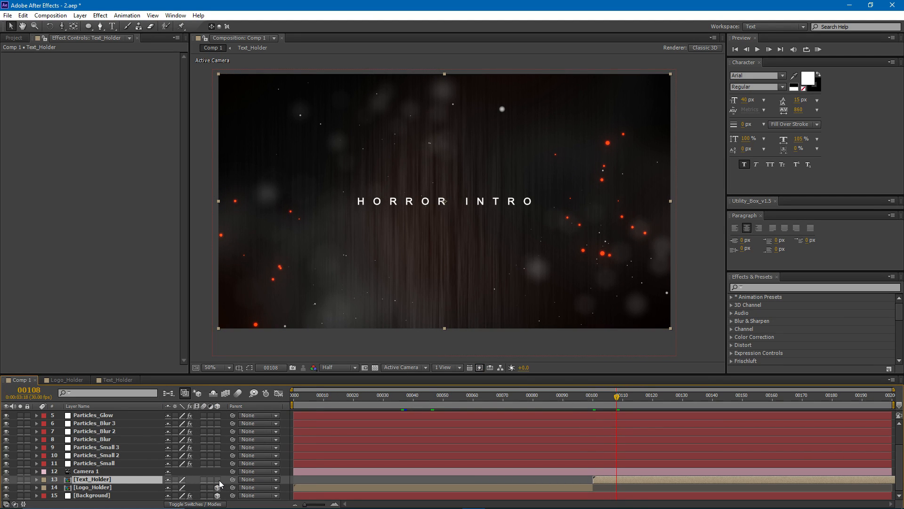
{"action": "left_click", "coordinate": [217, 479]}
{"action": "key", "text": "Page_Down"}
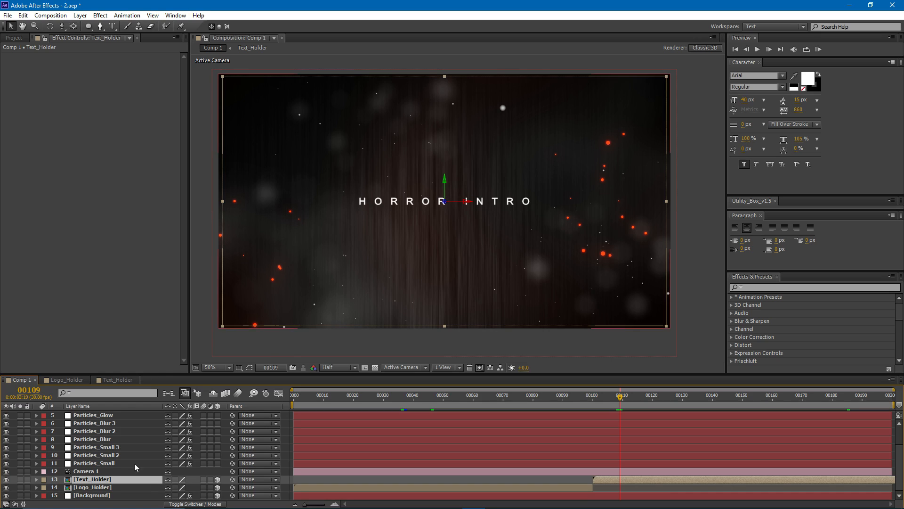
Step: Set the Background layer's opacity to 35% and deselect it
{"action": "left_click", "coordinate": [108, 495]}
{"action": "key", "text": "t"}
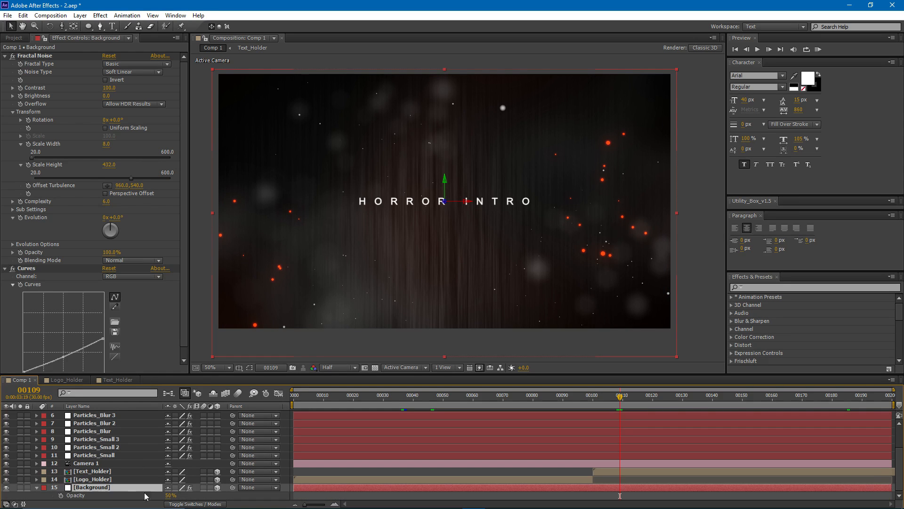
{"action": "left_click", "coordinate": [169, 495]}
{"action": "key", "text": "Return"}
{"action": "key", "text": "F2"}
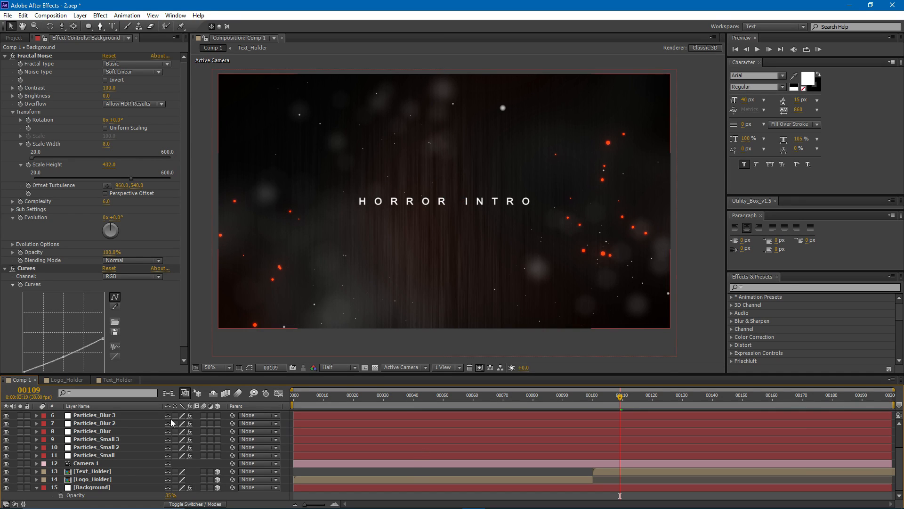
Step: Set the Text_Holder layer's opacity to 80%
{"action": "left_click", "coordinate": [96, 472]}
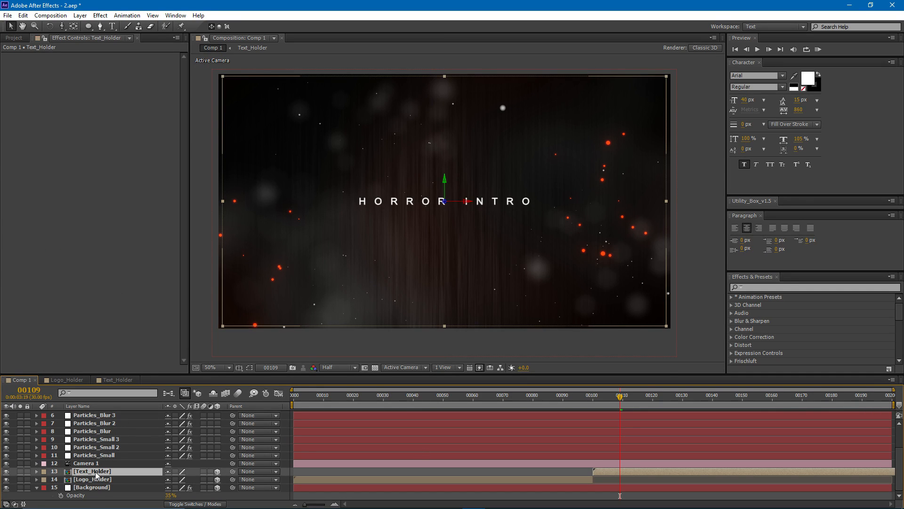
{"action": "key", "text": "t"}
{"action": "left_click", "coordinate": [172, 479]}
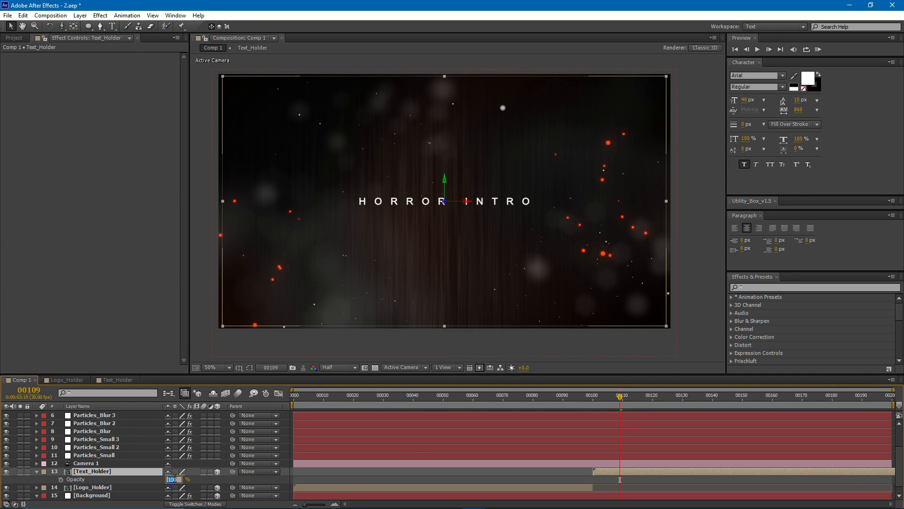
{"action": "type", "text": "80"}
{"action": "key", "text": "Return"}
Step: Go to frame 61 and lower the Logo_Holder layer's opacity, trying 75% and settling on 80%
{"action": "left_click", "coordinate": [475, 398]}
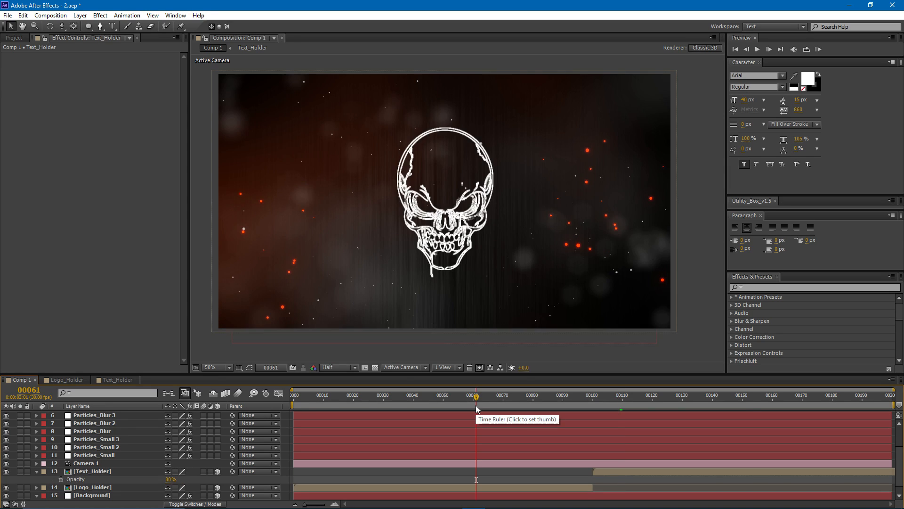
{"action": "left_click", "coordinate": [99, 488]}
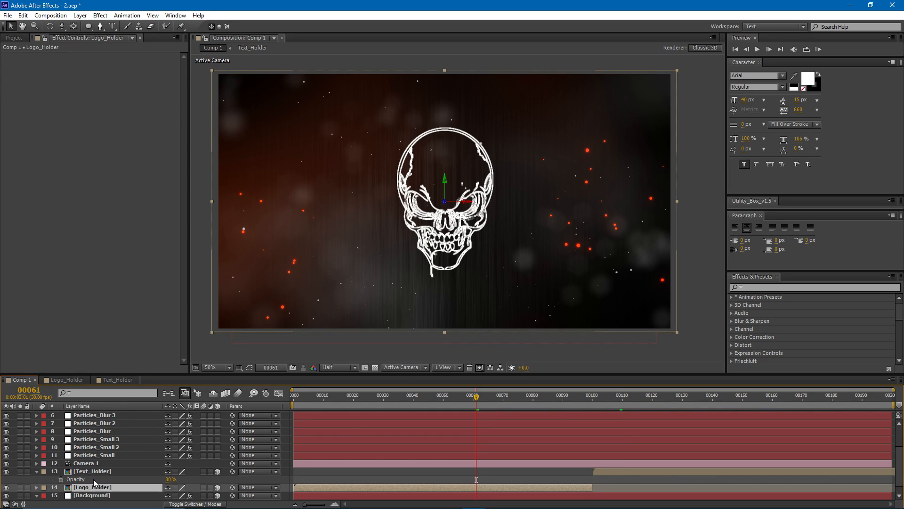
{"action": "key", "text": "t"}
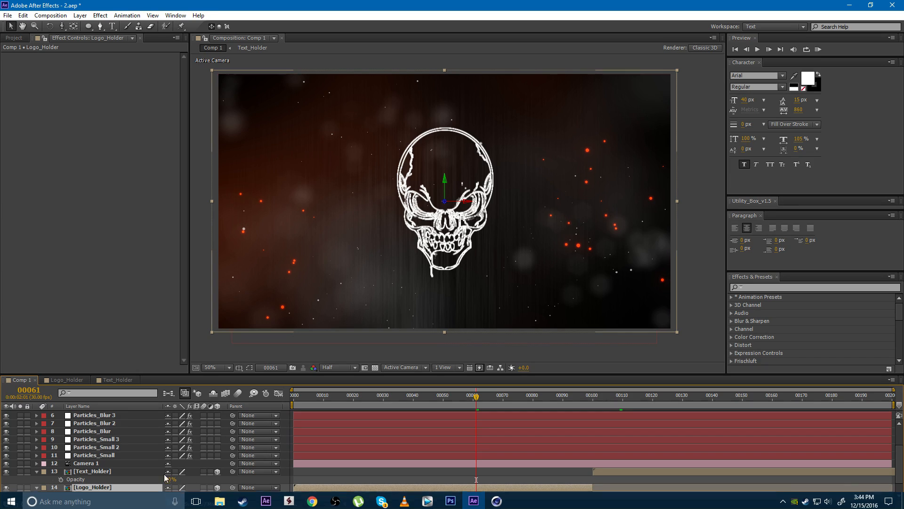
{"action": "left_click", "coordinate": [173, 495]}
{"action": "type", "text": "75"}
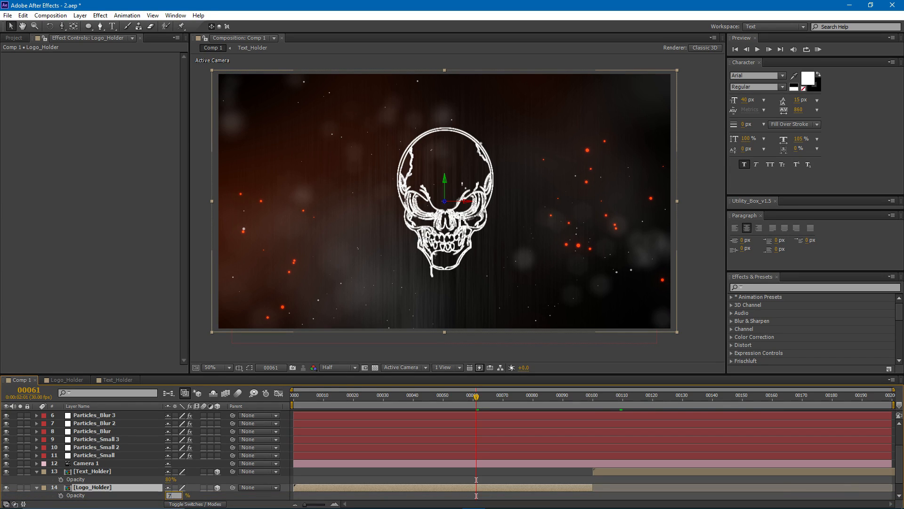
{"action": "key", "text": "Return"}
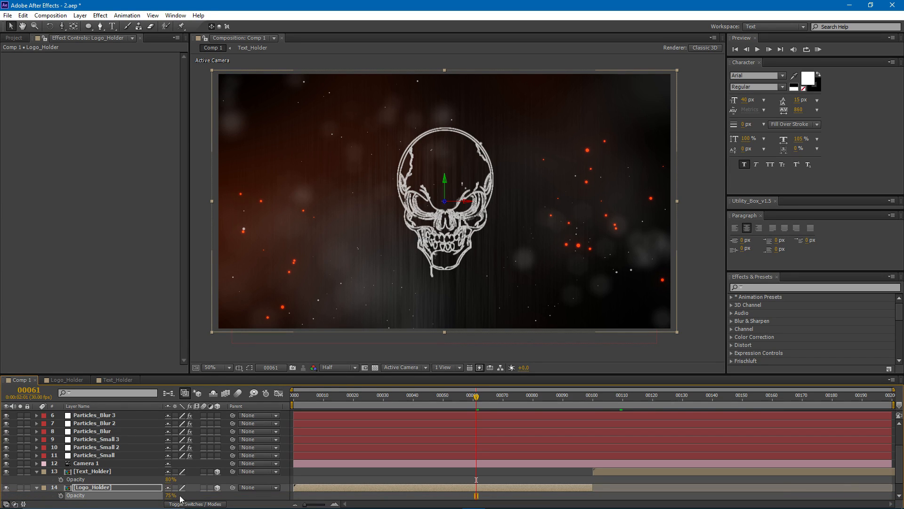
{"action": "left_click", "coordinate": [170, 495]}
{"action": "type", "text": "80"}
{"action": "key", "text": "Return"}
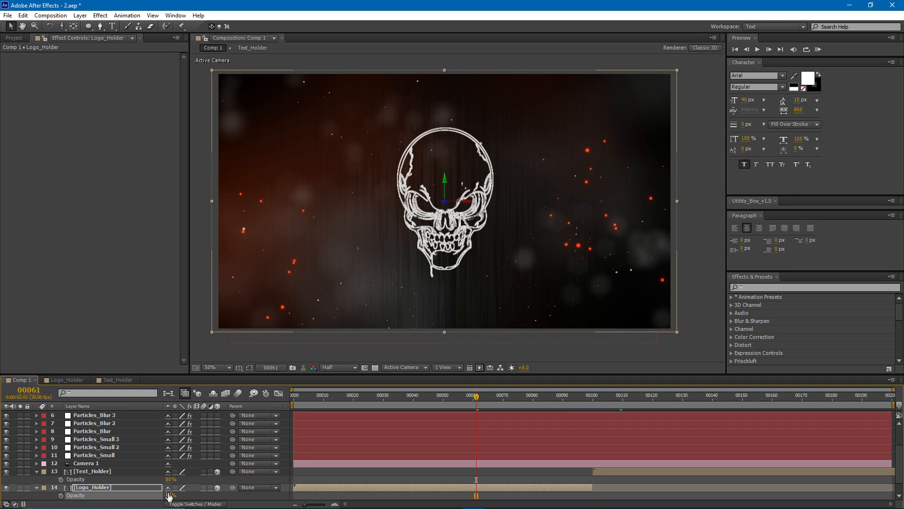
Step: Add an adjustment layer above Light_Leaks and rename it Vertical Shake
{"action": "scroll", "coordinate": [496, 439], "scroll_direction": "up", "scroll_amount": 3}
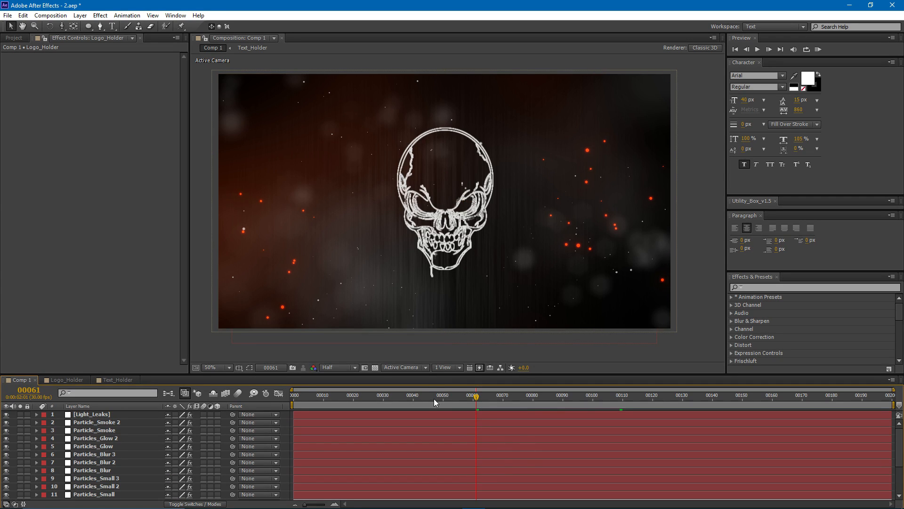
{"action": "left_click", "coordinate": [78, 15]}
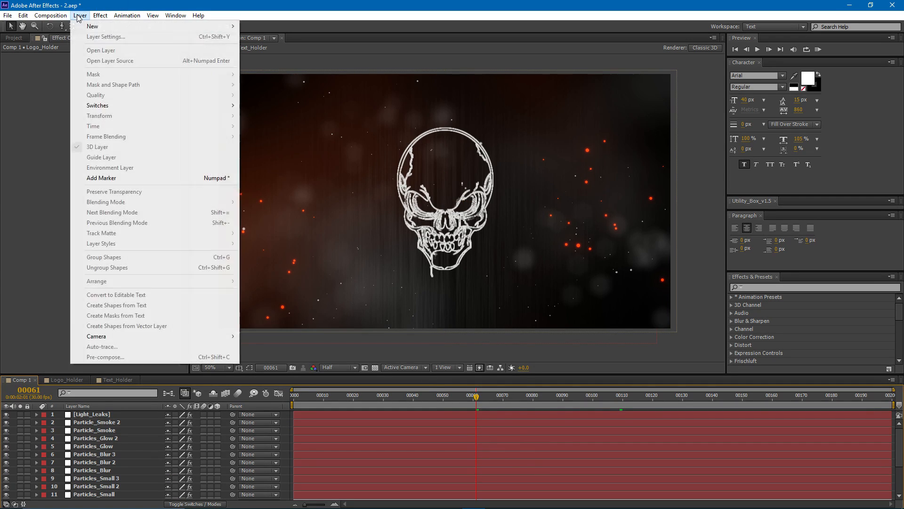
{"action": "mouse_move", "coordinate": [94, 26]}
{"action": "left_click", "coordinate": [290, 88]}
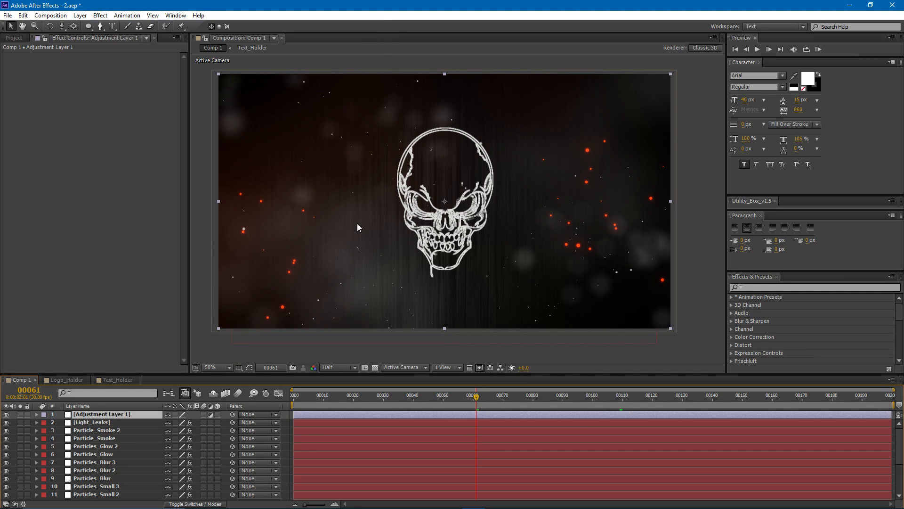
{"action": "key", "text": "Return"}
{"action": "type", "text": "Vertical"}
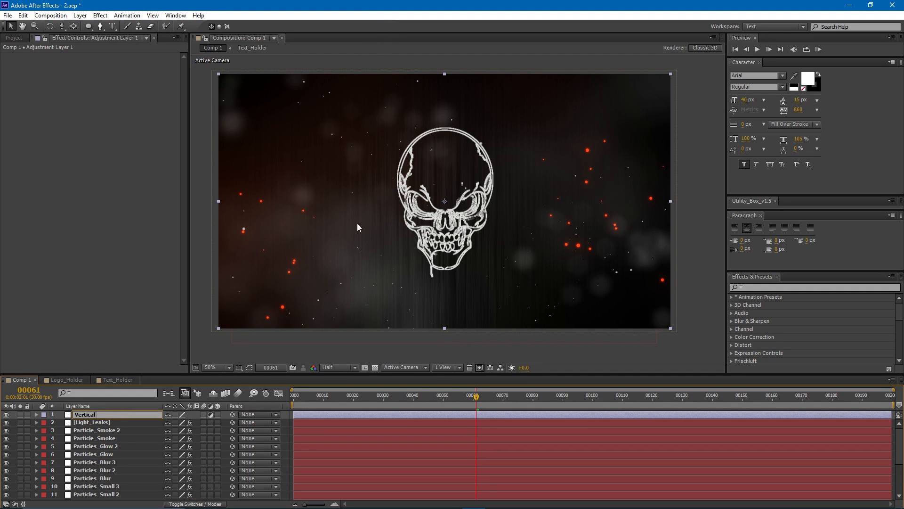
{"action": "type", "text": " Shake"}
{"action": "key", "text": "Return"}
Step: Apply the Distort Transform effect to Vertical Shake, test a vertical position of 790 and reset the effect
{"action": "left_click", "coordinate": [100, 15]}
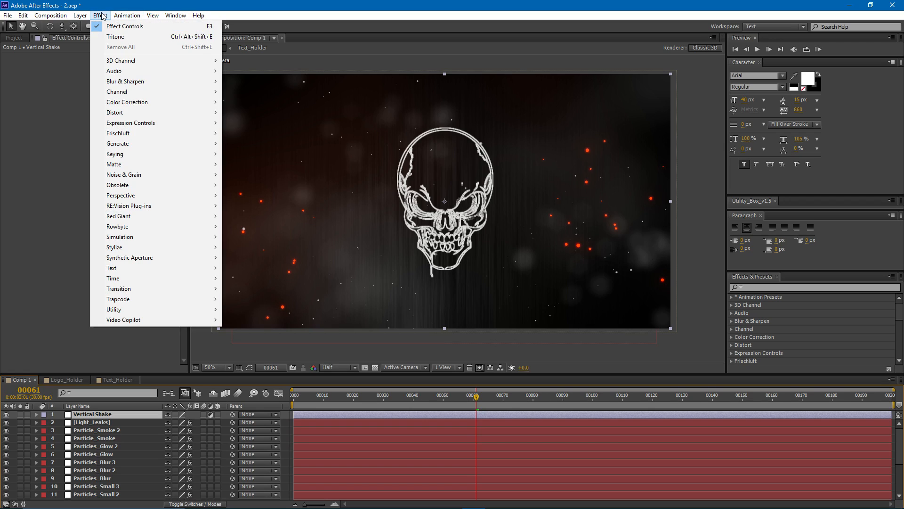
{"action": "mouse_move", "coordinate": [132, 112]}
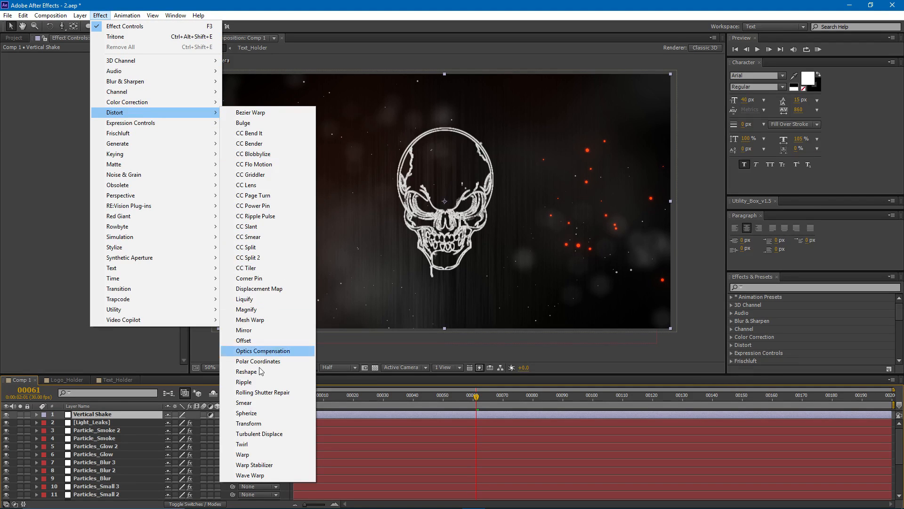
{"action": "left_click", "coordinate": [252, 424]}
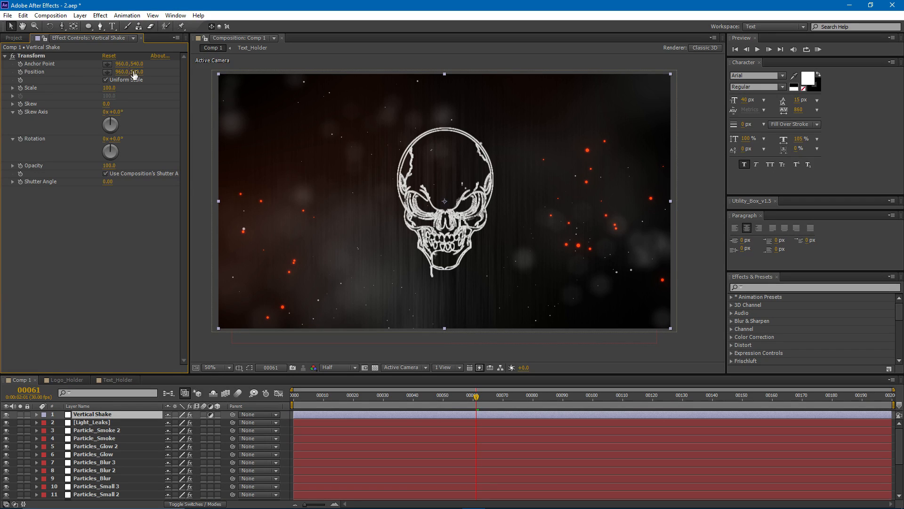
{"action": "left_click_drag", "start_coordinate": [139, 72], "coordinate": [298, 108]}
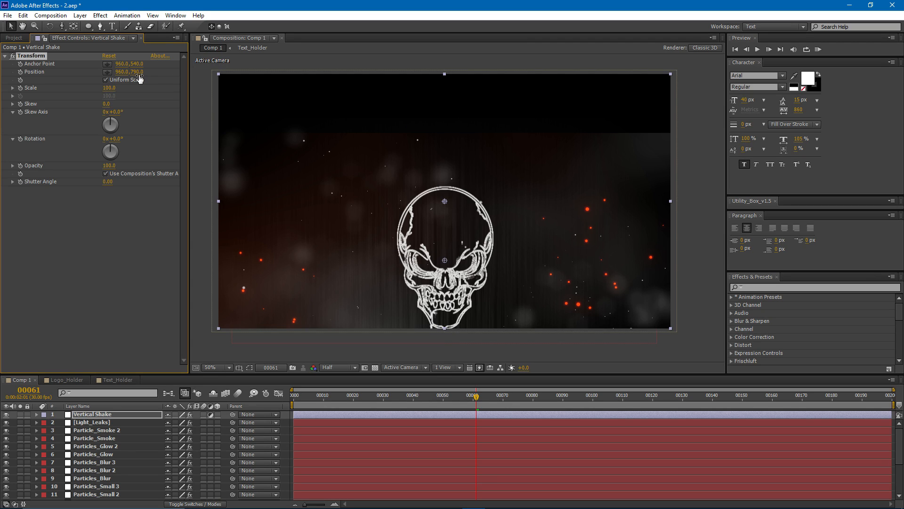
{"action": "left_click", "coordinate": [110, 56]}
Step: Apply the Motion Tile effect to Vertical Shake and place it above Transform in the effect order
{"action": "left_click", "coordinate": [100, 15]}
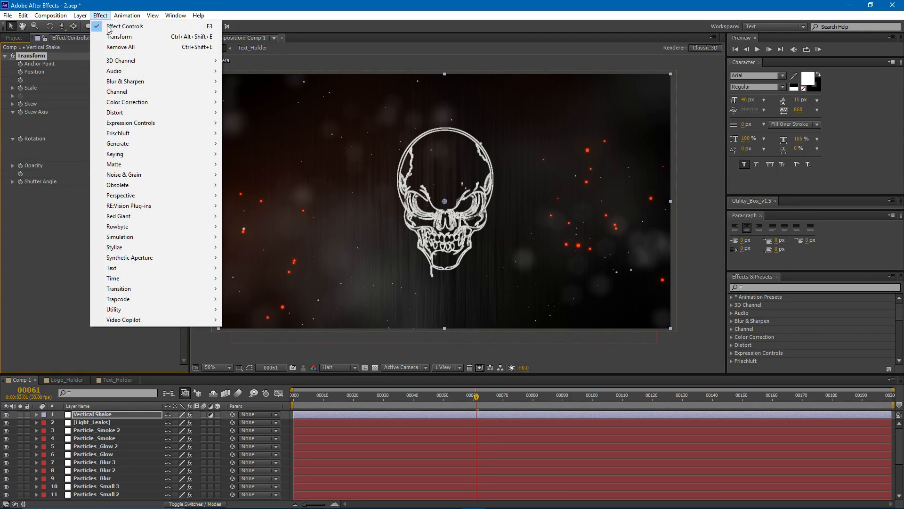
{"action": "mouse_move", "coordinate": [145, 247]}
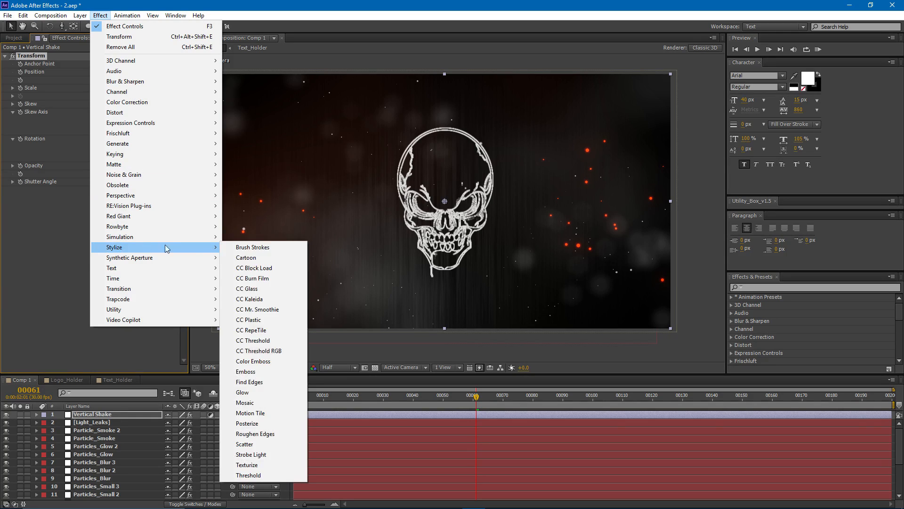
{"action": "left_click", "coordinate": [278, 413]}
{"action": "left_click_drag", "start_coordinate": [38, 195], "coordinate": [40, 56]}
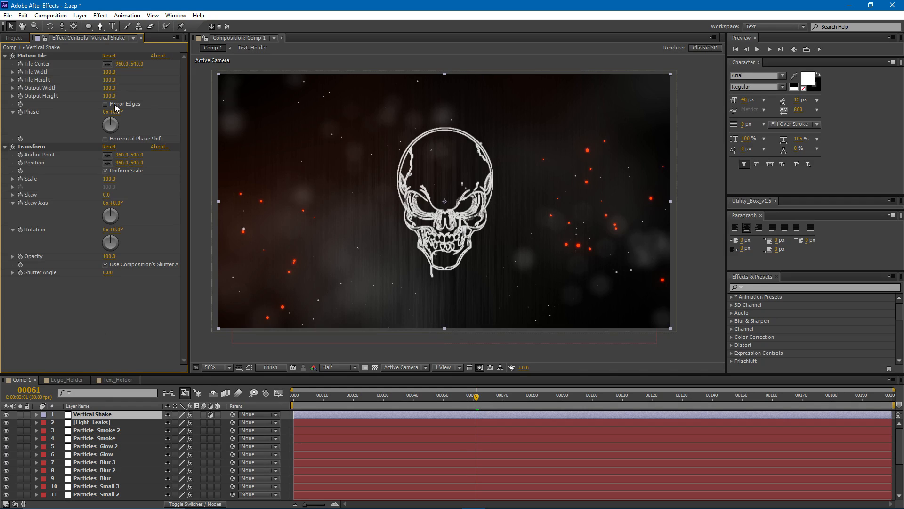
Step: Enable Mirror Edges in Motion Tile and set its Output Height to 150
{"action": "left_click", "coordinate": [109, 95]}
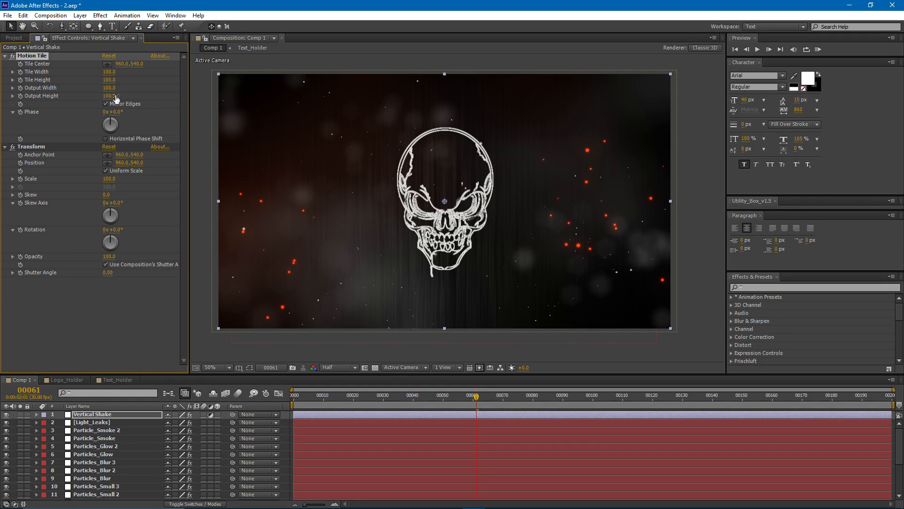
{"action": "type", "text": "150"}
{"action": "key", "text": "Return"}
{"action": "left_click", "coordinate": [98, 300]}
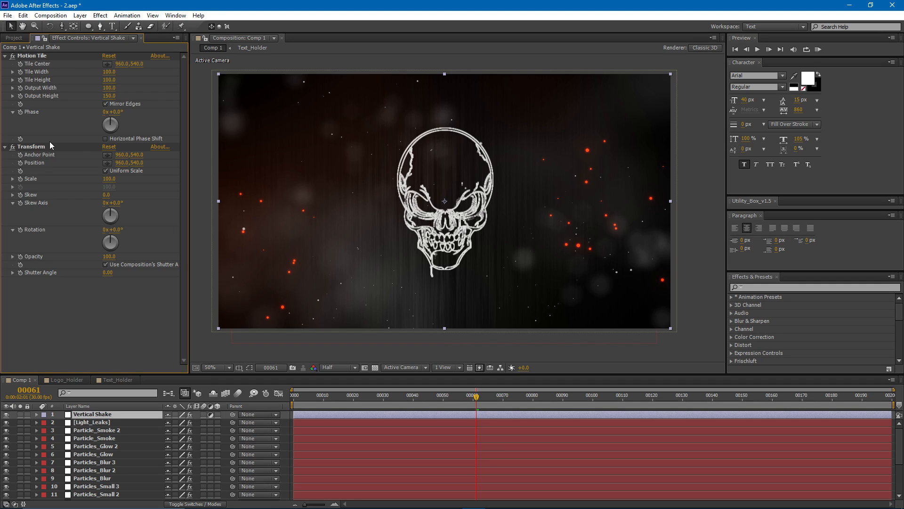
Step: Test the mirrored edges with a Transform vertical position of 712, and reset the Transform effect
{"action": "left_click_drag", "start_coordinate": [138, 163], "coordinate": [239, 161]}
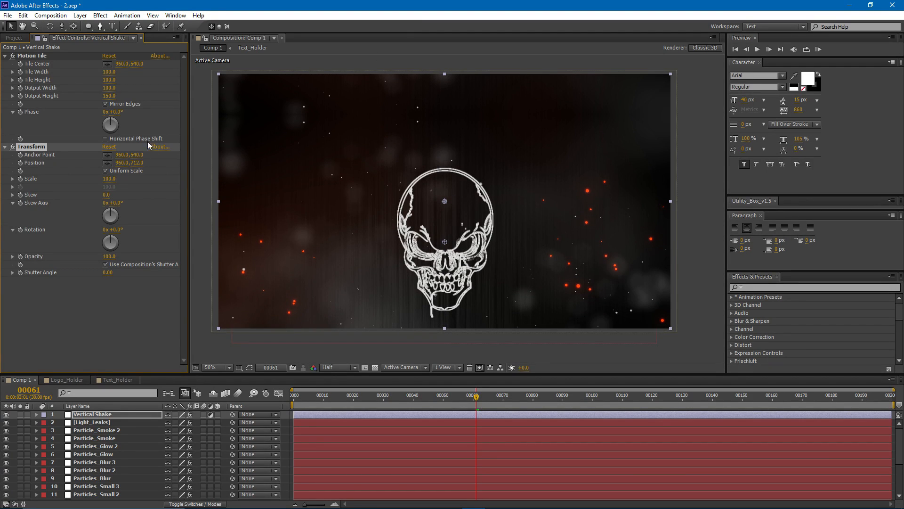
{"action": "left_click", "coordinate": [109, 147]}
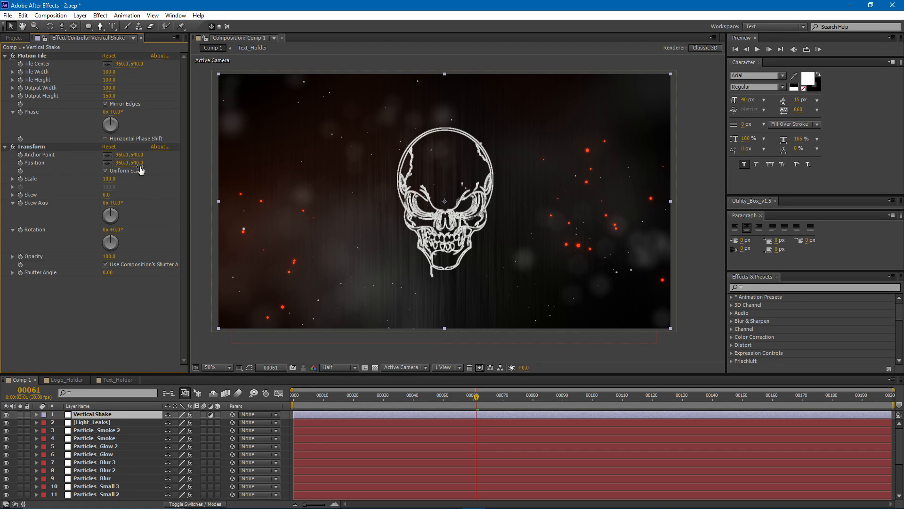
Step: Add a Slider Control effect to the Vertical Shake layer and rename it Wiggle
{"action": "mouse_move", "coordinate": [137, 162]}
{"action": "left_mouse_down"}
{"action": "mouse_move", "coordinate": [157, 165]}
{"action": "mouse_move", "coordinate": [130, 165]}
{"action": "mouse_move", "coordinate": [141, 165]}
{"action": "left_mouse_up"}
{"action": "key", "text": "ctrl+z"}
{"action": "left_click", "coordinate": [100, 15]}
{"action": "mouse_move", "coordinate": [136, 122]}
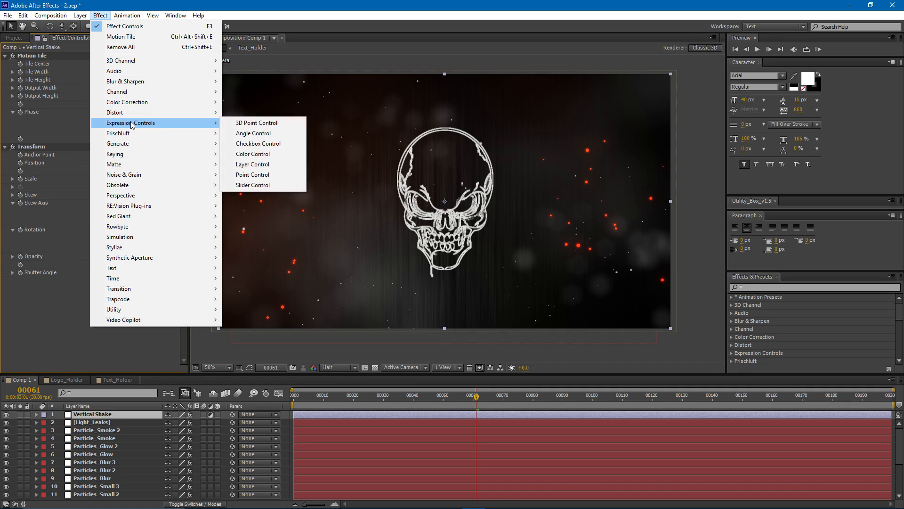
{"action": "left_click", "coordinate": [264, 185]}
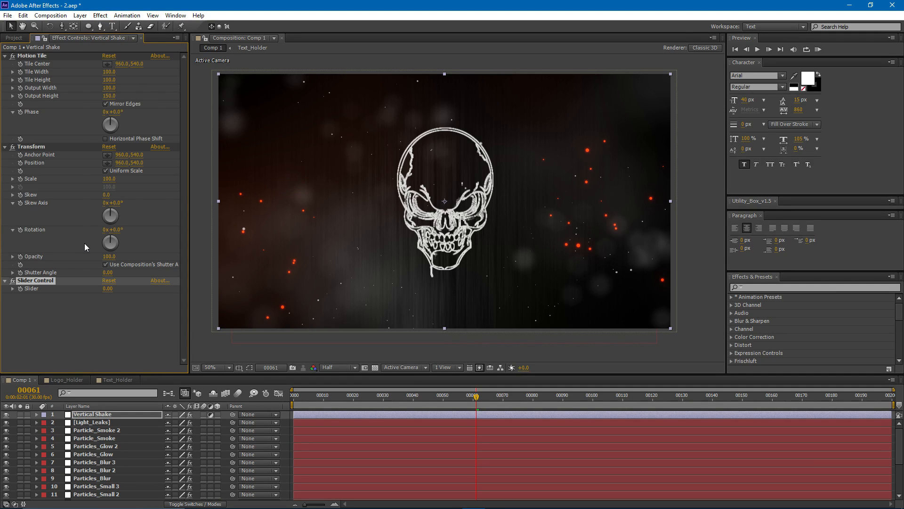
{"action": "key", "text": "Return"}
{"action": "type", "text": "Wiggle"}
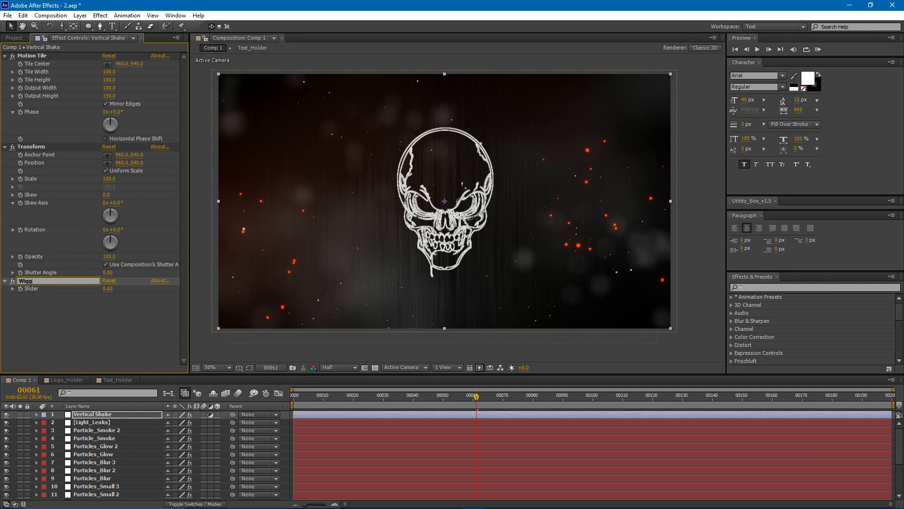
{"action": "key", "text": "Return"}
{"action": "left_click", "coordinate": [34, 300]}
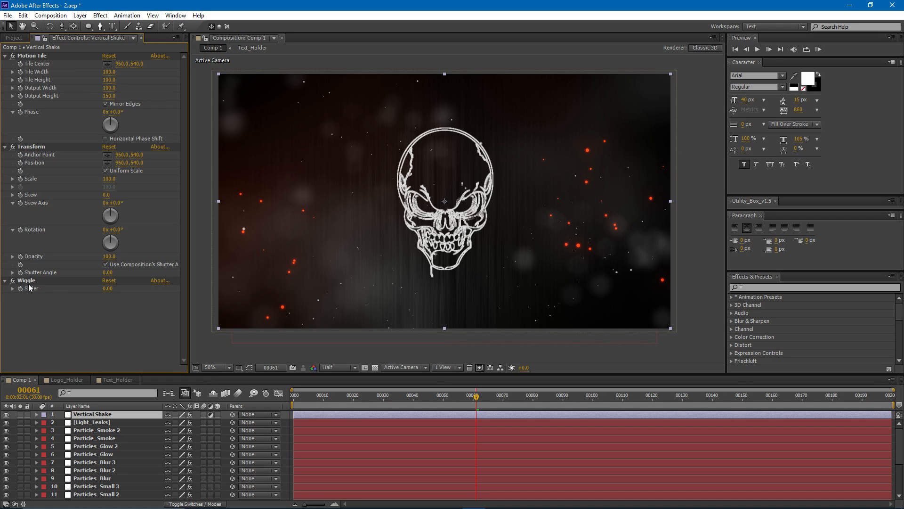
Step: Give the Wiggle effect's Slider the expression wiggle(5,55)
{"action": "left_click", "coordinate": [27, 281]}
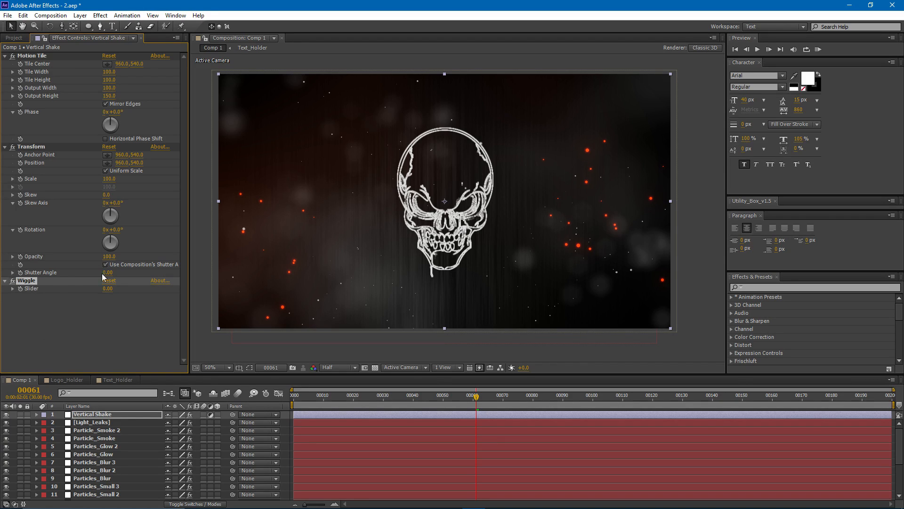
{"action": "left_click", "coordinate": [20, 289], "text": "alt"}
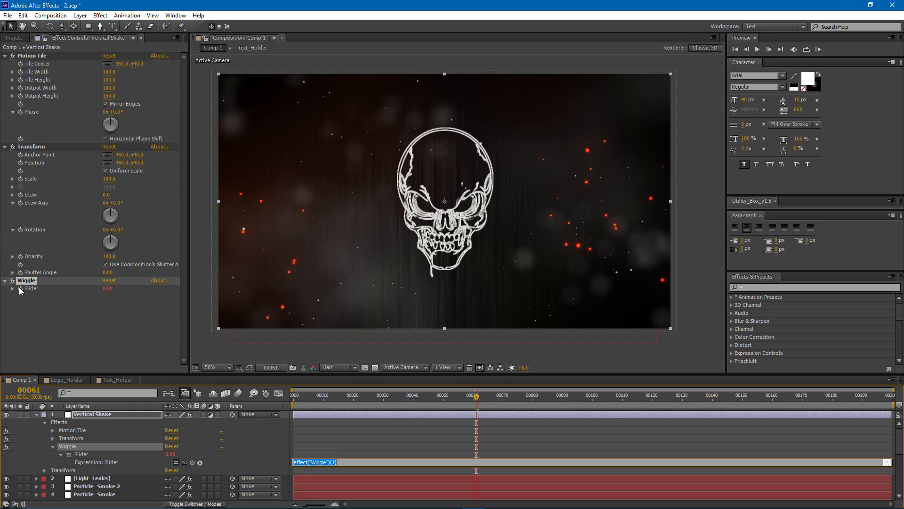
{"action": "type", "text": "w"}
{"action": "type", "text": "5"}
{"action": "key", "text": "BackSpace"}
{"action": "left_click", "coordinate": [349, 431]}
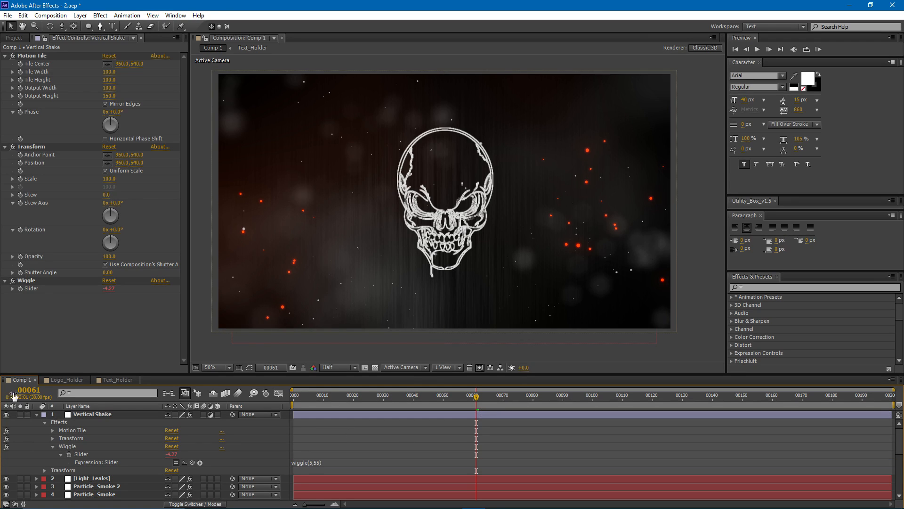
Step: Give the Transform effect's Position the expression value + [0,effect("Wiggle")("Slider")], linking its vertical value to the Wiggle slider
{"action": "left_click", "coordinate": [52, 438]}
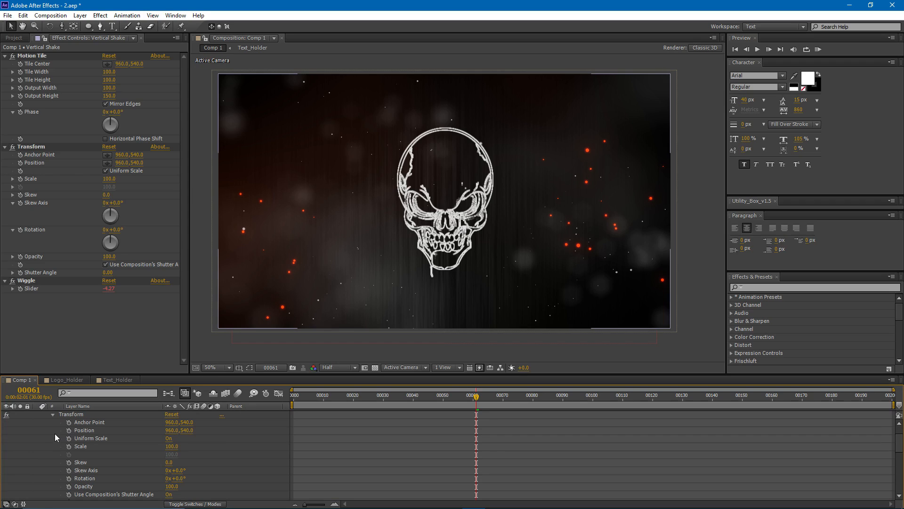
{"action": "left_click_drag", "start_coordinate": [66, 373], "coordinate": [67, 333]}
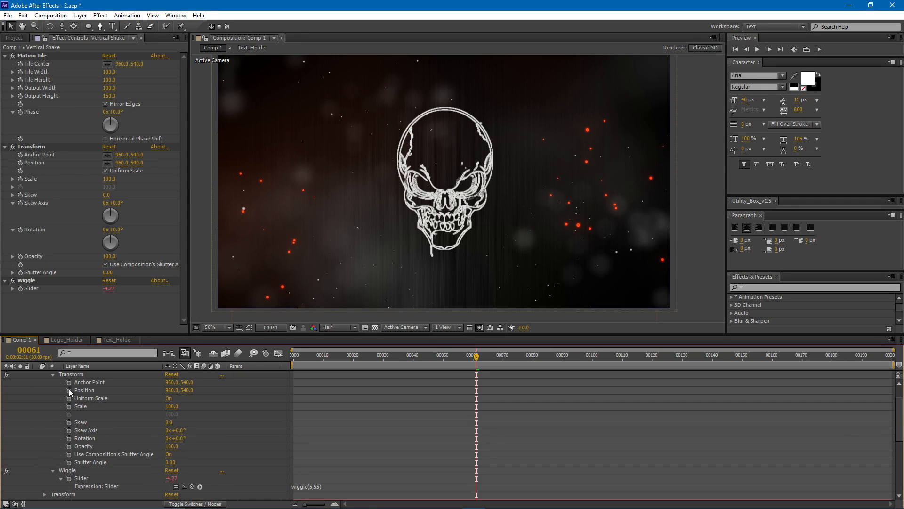
{"action": "left_click", "coordinate": [96, 390]}
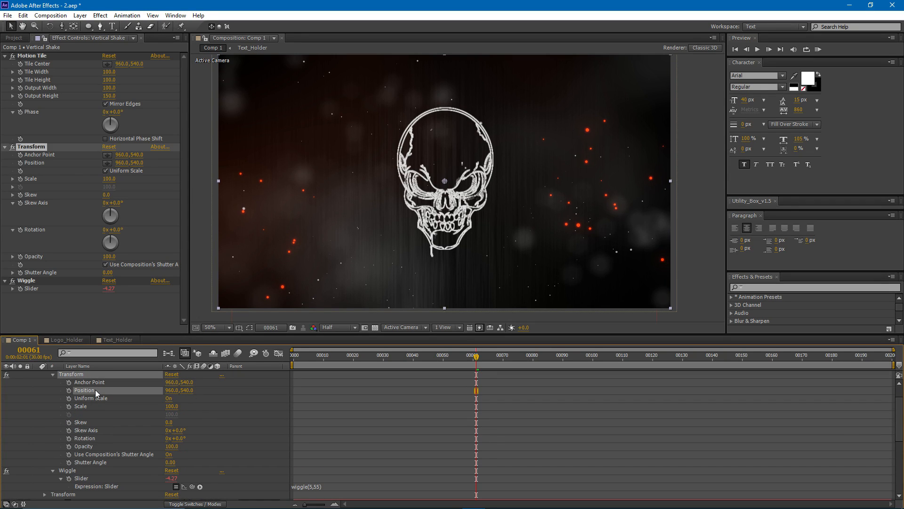
{"action": "left_click", "coordinate": [86, 479]}
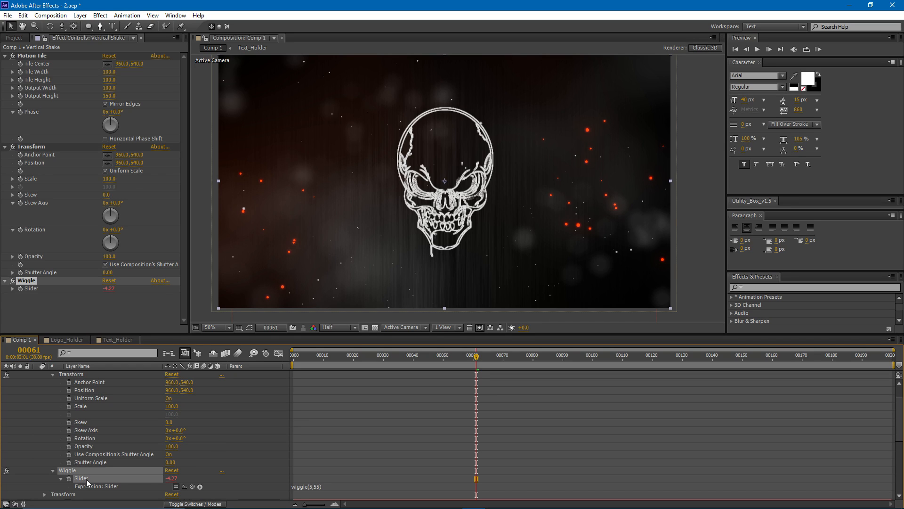
{"action": "left_click", "coordinate": [309, 404]}
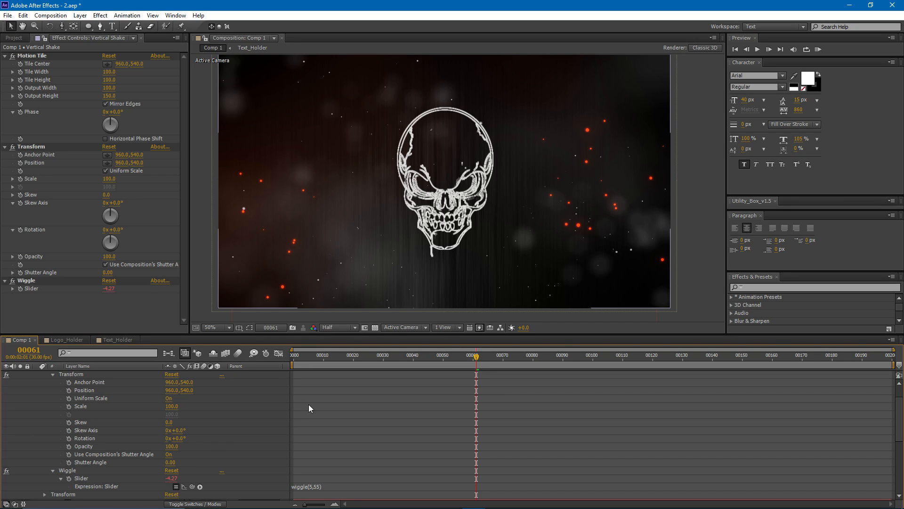
{"action": "left_click", "coordinate": [68, 390], "text": "alt"}
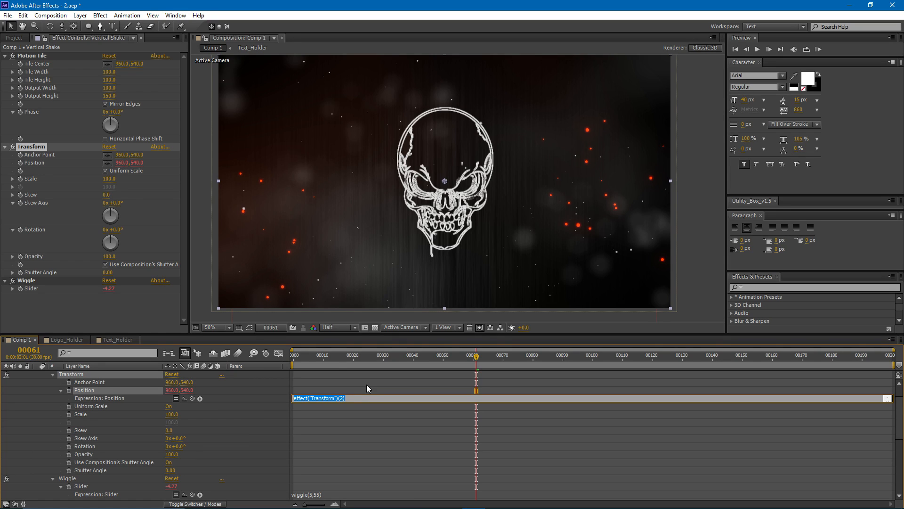
{"action": "type", "text": "value + [0,"}
{"action": "left_click_drag", "start_coordinate": [193, 399], "coordinate": [102, 485]}
{"action": "type", "text": "]"}
{"action": "left_click", "coordinate": [397, 438]}
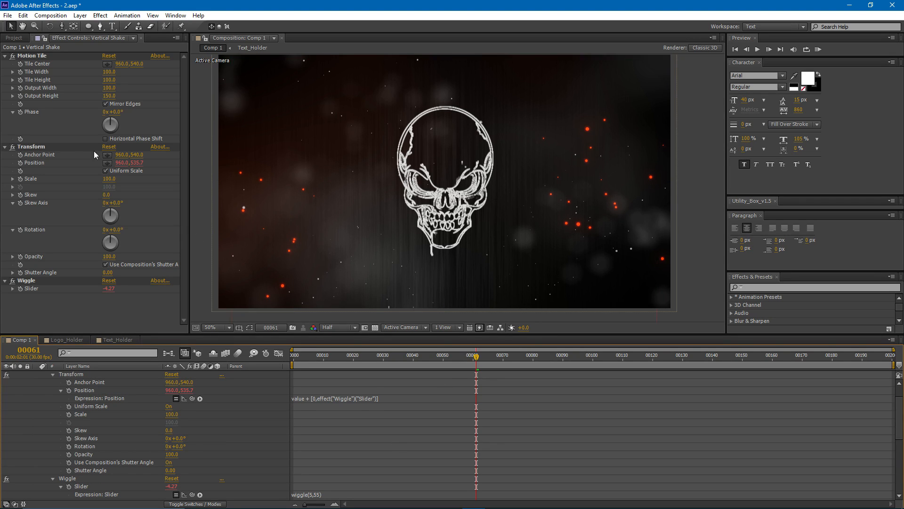
Step: Scrub through the timeline to preview the vertical shake driven by the expression
{"action": "left_click", "coordinate": [30, 148]}
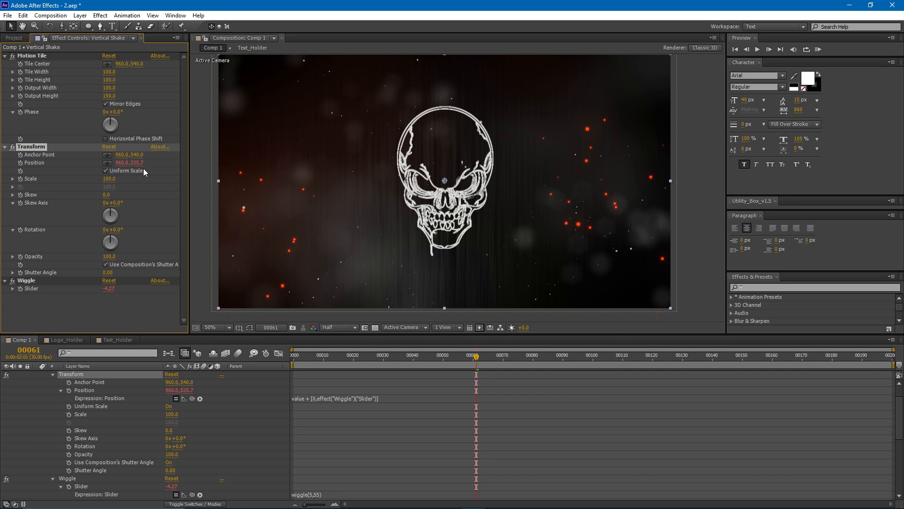
{"action": "left_click", "coordinate": [415, 378]}
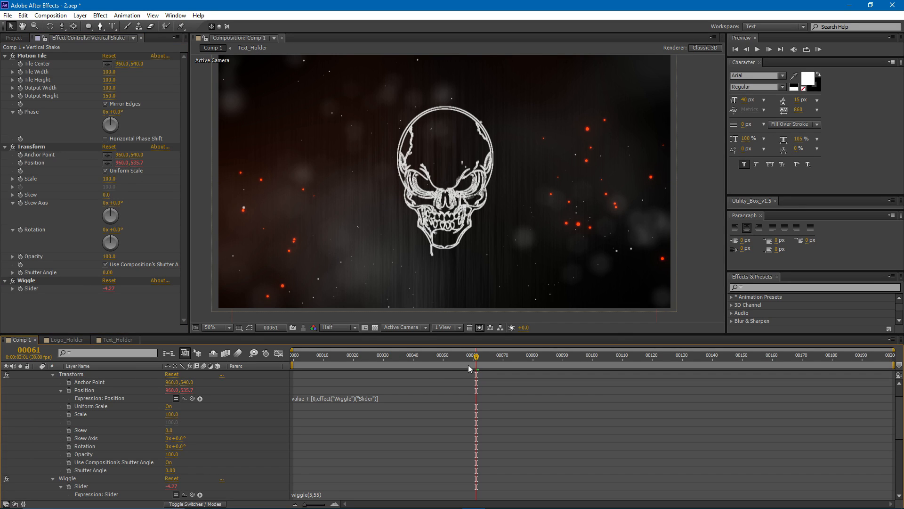
{"action": "left_click_drag", "start_coordinate": [373, 358], "coordinate": [410, 373]}
{"action": "scroll", "coordinate": [346, 383], "scroll_direction": "up", "scroll_amount": 1}
Step: Hide all particle layers from Particle_Smoke 2 down to Particles_Small and scrub through the composition
{"action": "left_click", "coordinate": [37, 374]}
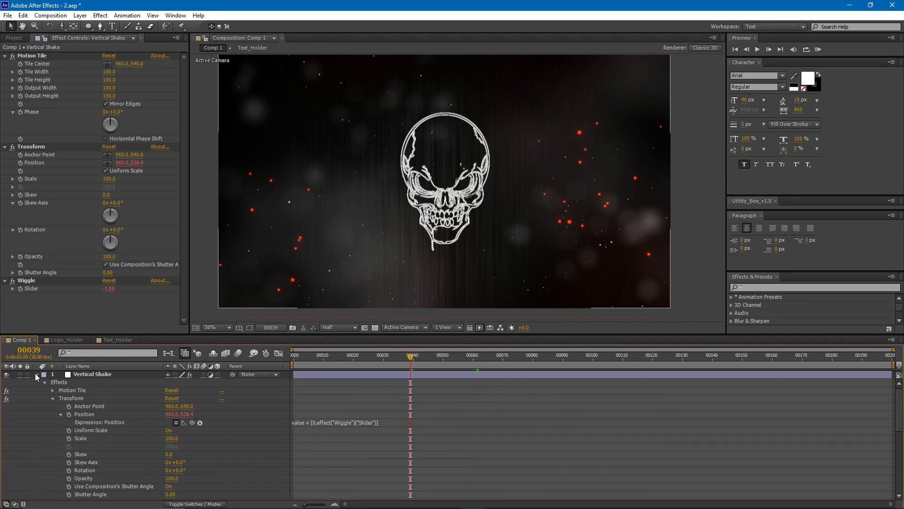
{"action": "left_click", "coordinate": [85, 389]}
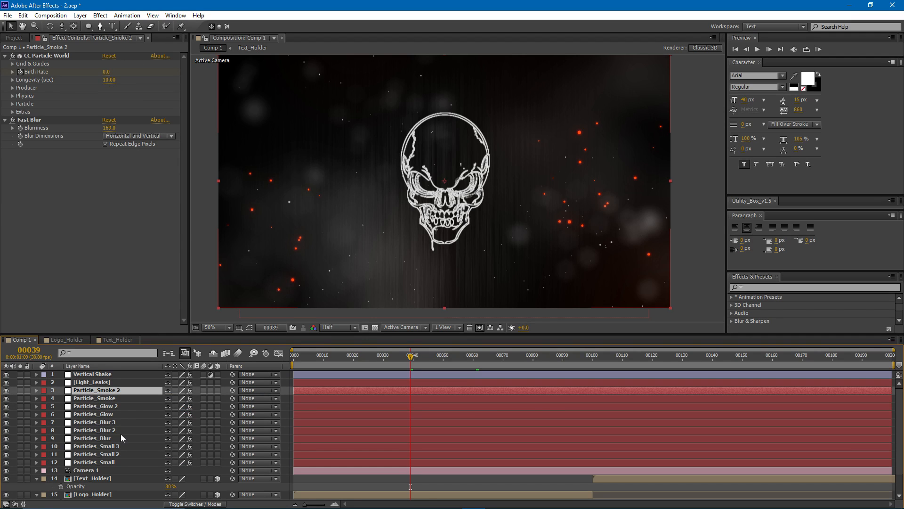
{"action": "left_click", "coordinate": [114, 464], "text": "shift"}
{"action": "left_click", "coordinate": [6, 454]}
{"action": "left_click_drag", "start_coordinate": [410, 365], "coordinate": [524, 366]}
Step: Add a second Slider Control effect to the Vertical Shake layer and rename it Wiggle Amplitude
{"action": "left_click", "coordinate": [104, 375]}
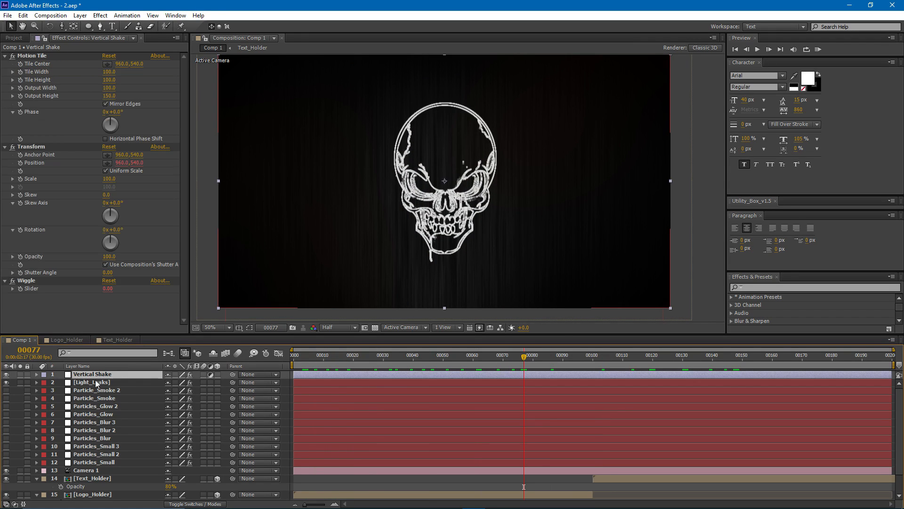
{"action": "left_click", "coordinate": [36, 374]}
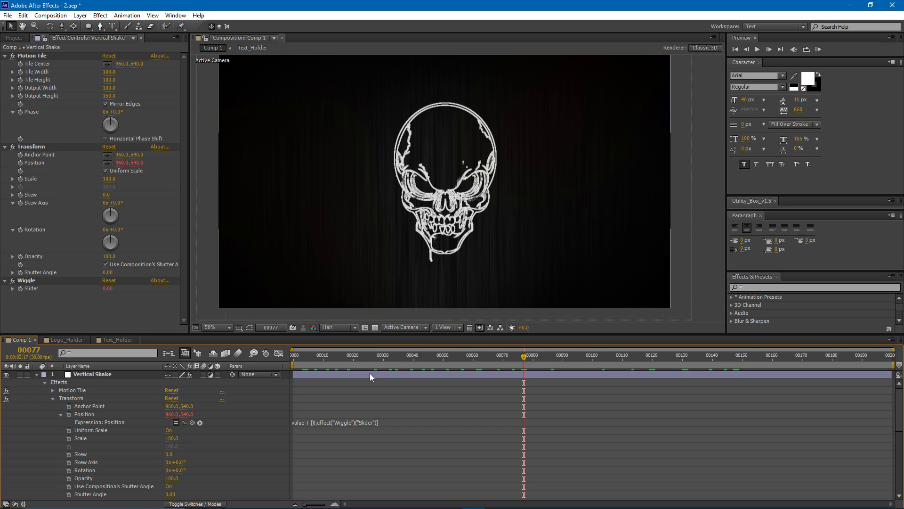
{"action": "left_click", "coordinate": [425, 374]}
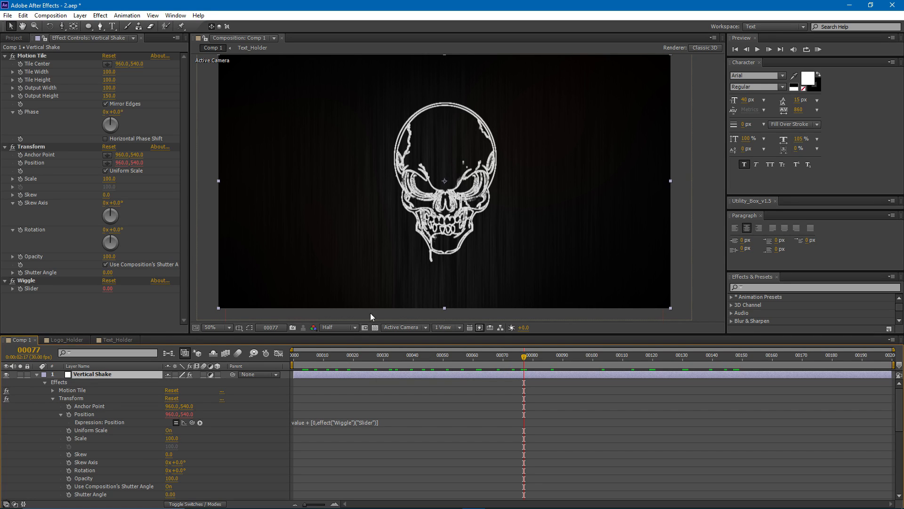
{"action": "left_click", "coordinate": [101, 15]}
{"action": "mouse_move", "coordinate": [133, 123]}
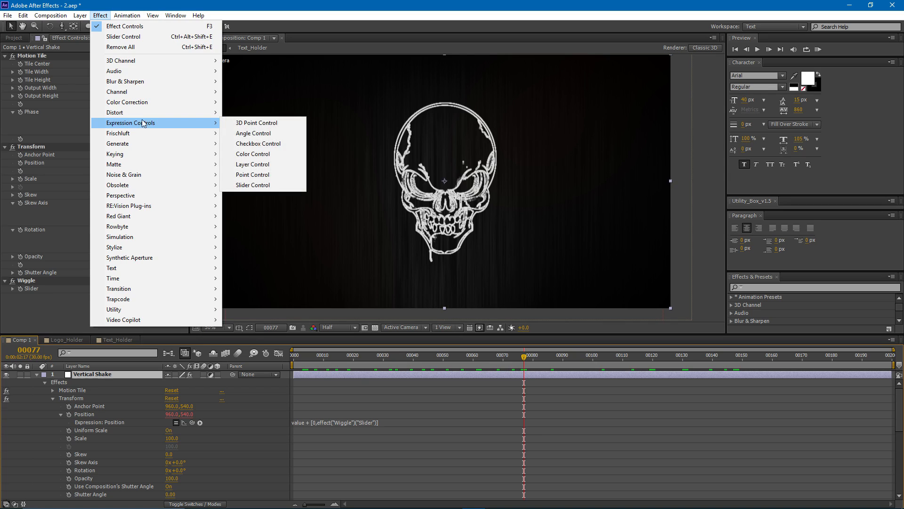
{"action": "left_click", "coordinate": [275, 184]}
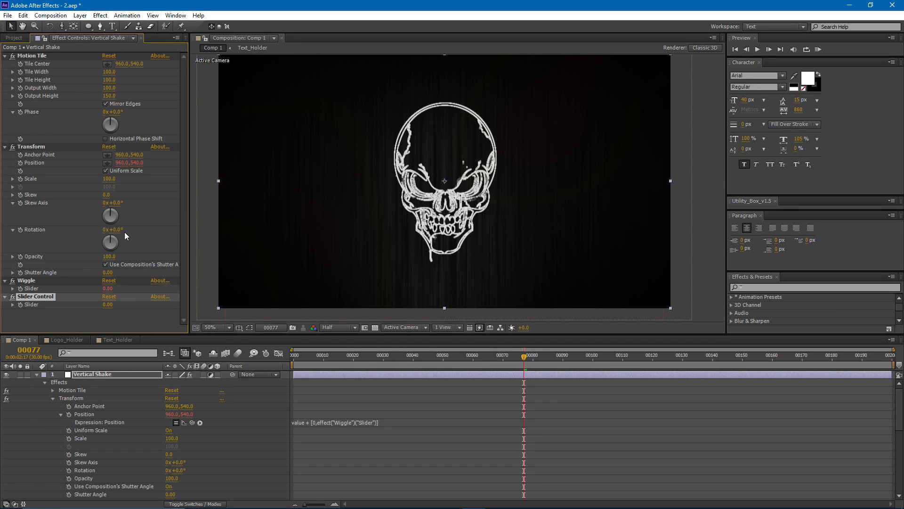
{"action": "key", "text": "Return"}
{"action": "type", "text": "Wiggle"}
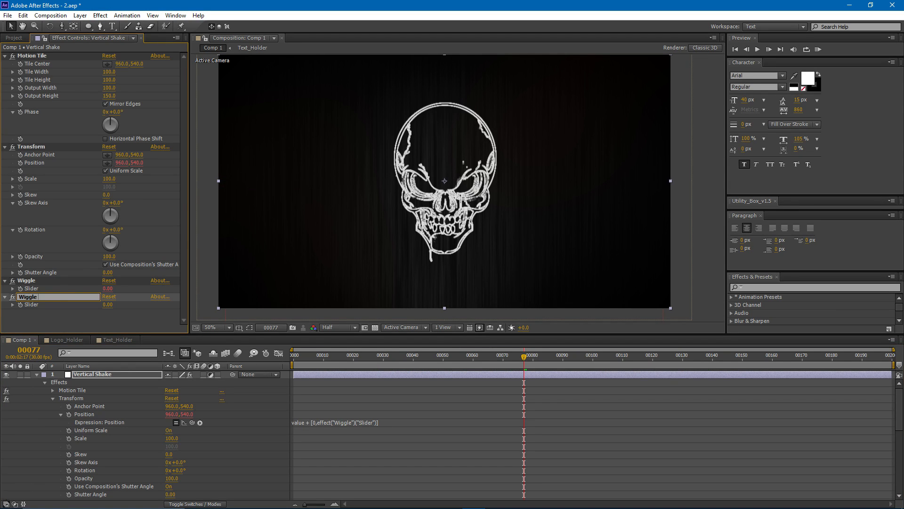
{"action": "type", "text": " Amplitude"}
{"action": "key", "text": "Return"}
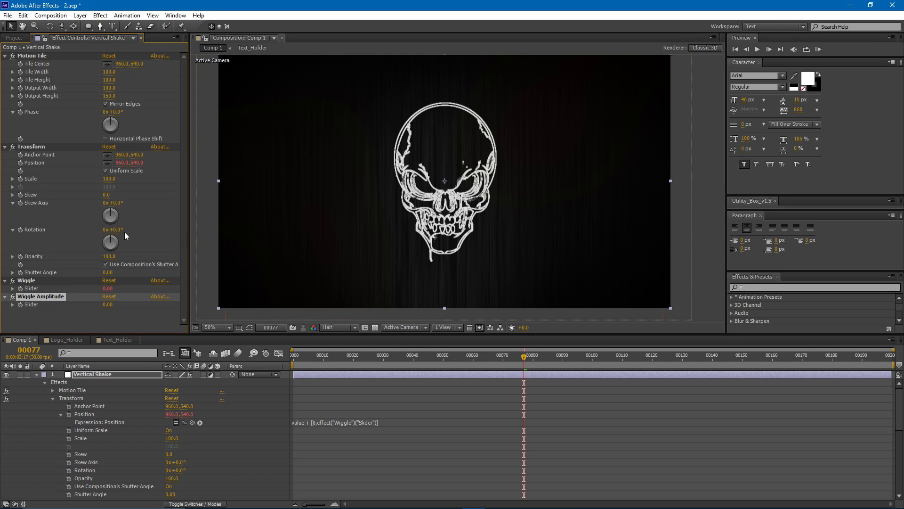
Step: Replace the amplitude 55 in the Wiggle slider's expression with a reference to the Wiggle Amplitude slider
{"action": "scroll", "coordinate": [227, 442], "scroll_direction": "down", "scroll_amount": 3}
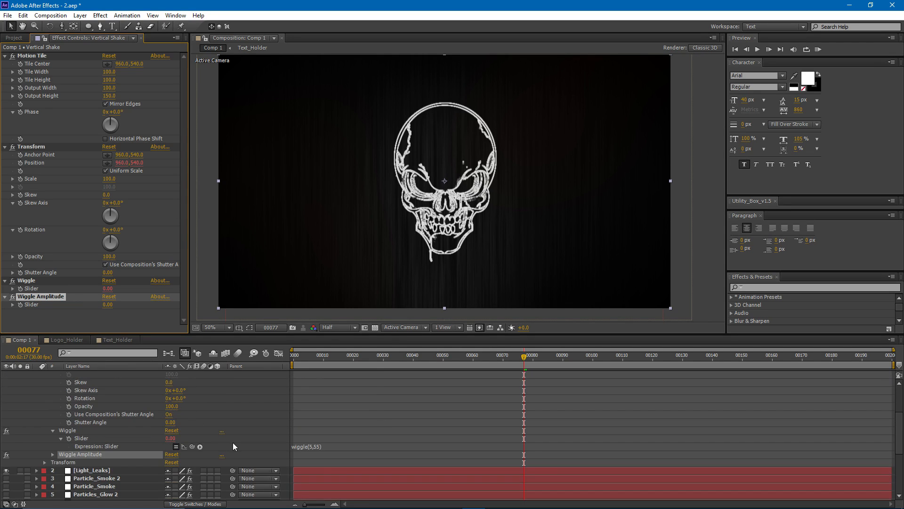
{"action": "left_click", "coordinate": [52, 454]}
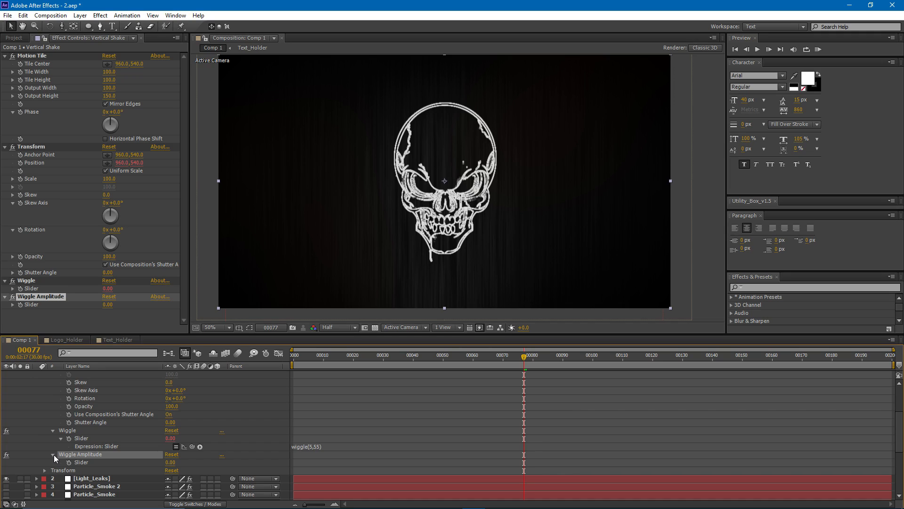
{"action": "left_click", "coordinate": [317, 445]}
{"action": "left_click", "coordinate": [318, 446]}
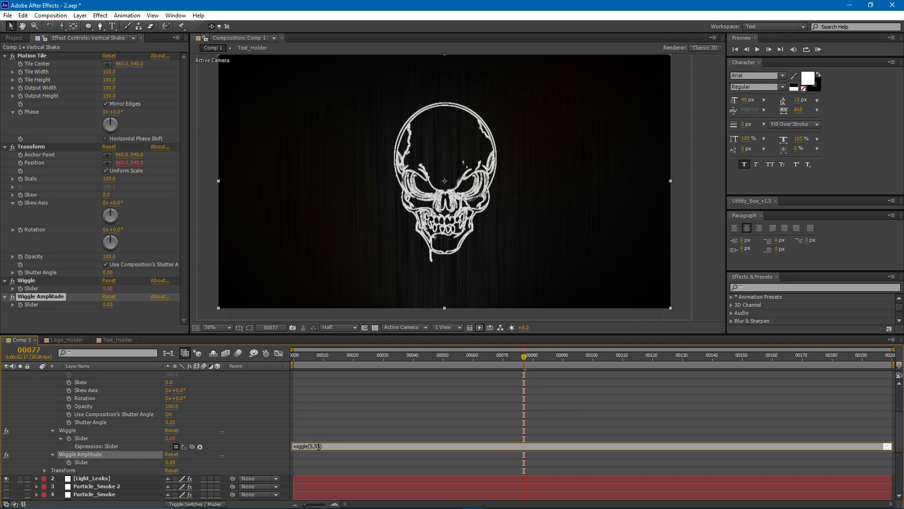
{"action": "left_click", "coordinate": [317, 445]}
{"action": "left_click_drag", "start_coordinate": [319, 445], "coordinate": [320, 447]}
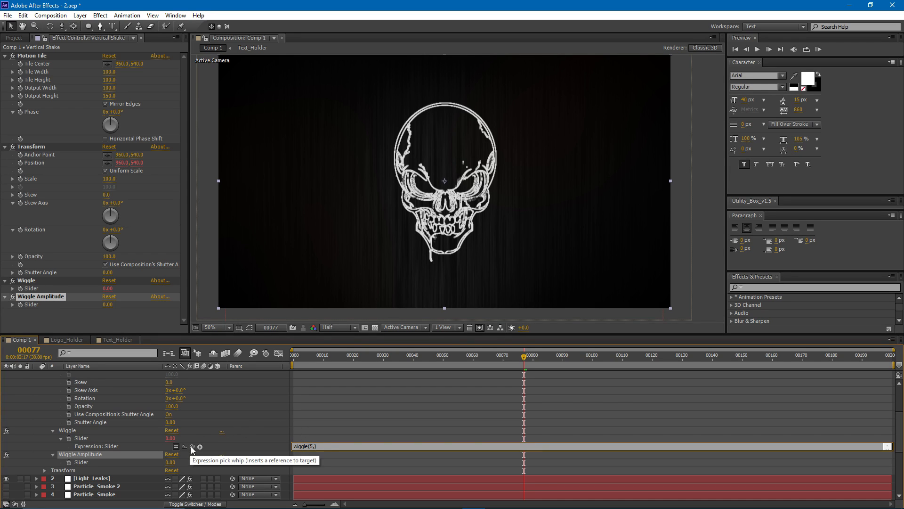
{"action": "left_click_drag", "start_coordinate": [191, 446], "coordinate": [96, 460]}
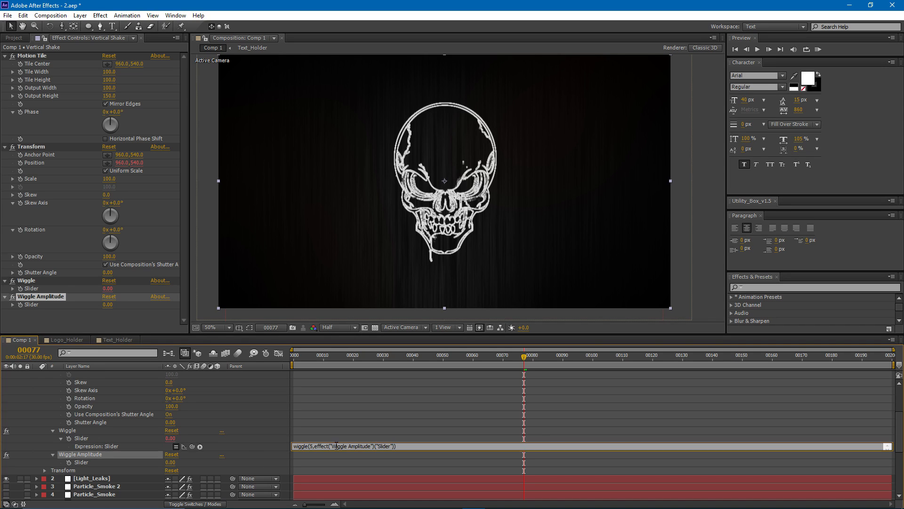
{"action": "left_click", "coordinate": [380, 435]}
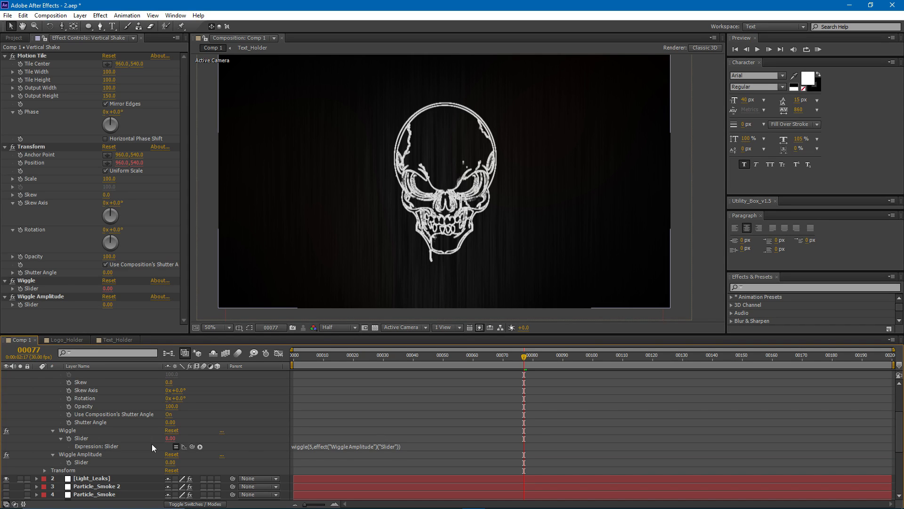
Step: Set the Wiggle Amplitude slider to 55 and scrub the timeline to preview the shake
{"action": "left_click", "coordinate": [170, 462]}
{"action": "type", "text": "55"}
{"action": "key", "text": "Return"}
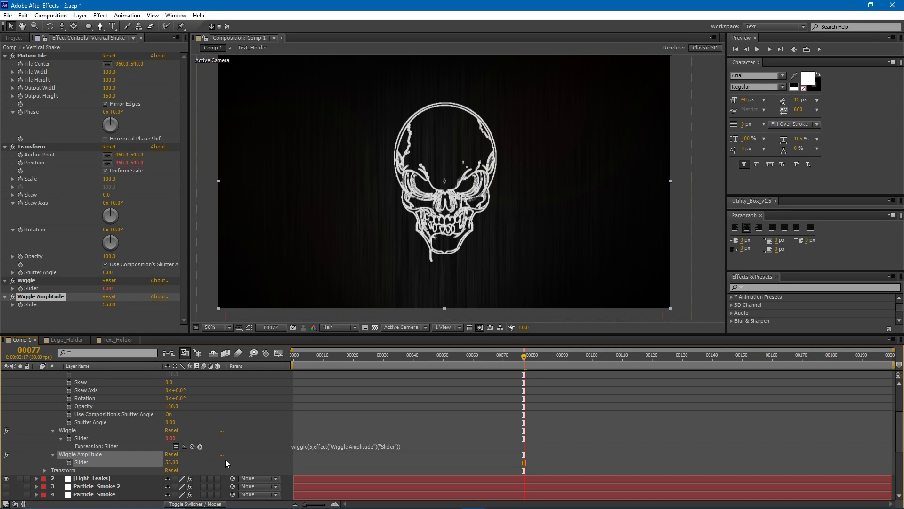
{"action": "left_click_drag", "start_coordinate": [505, 354], "coordinate": [664, 369]}
{"action": "left_click", "coordinate": [344, 365]}
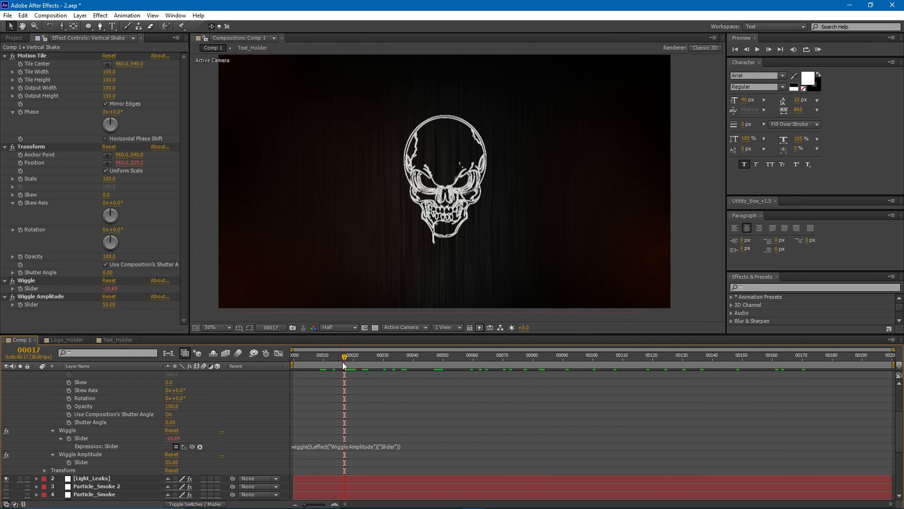
Step: Add a keyframe for the Wiggle Amplitude slider at frame 0
{"action": "left_click_drag", "start_coordinate": [340, 365], "coordinate": [264, 363]}
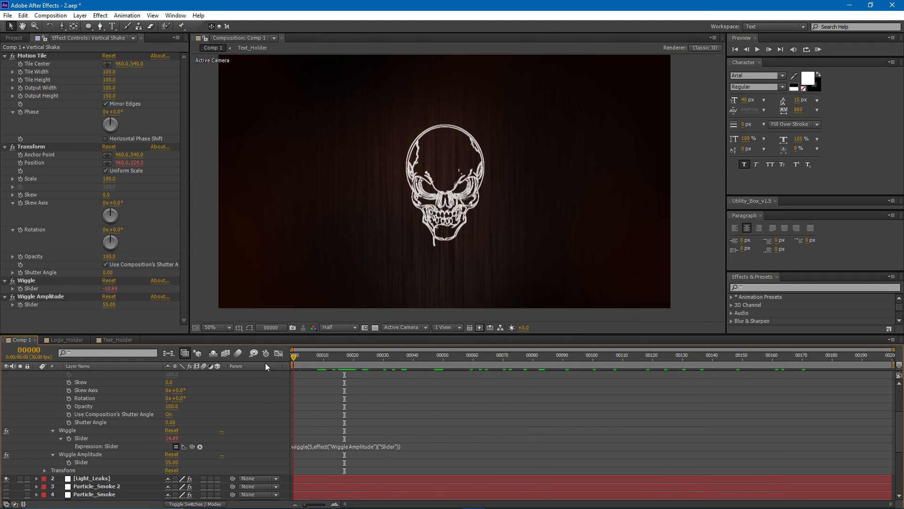
{"action": "left_click", "coordinate": [69, 463]}
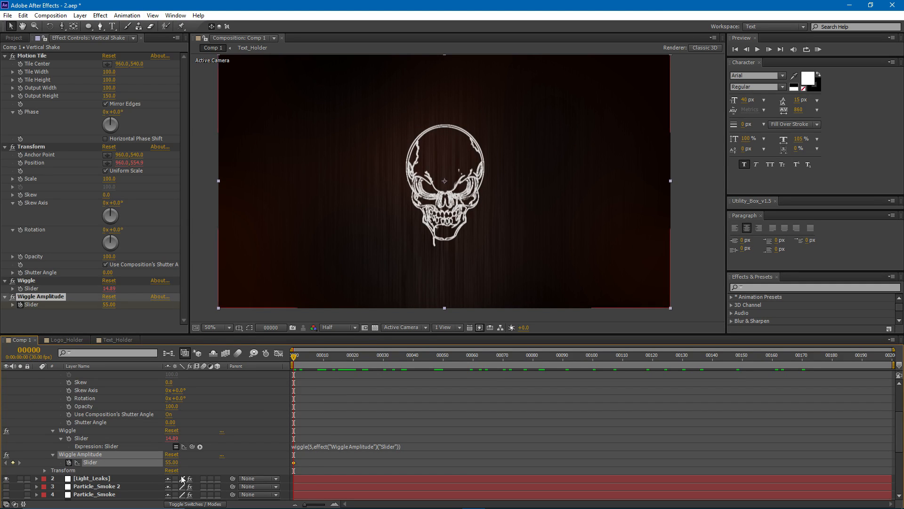
Step: Animate the Wiggle Amplitude slider from 100 at frame 0 to 0 at frame 20 and preview the shake
{"action": "left_click", "coordinate": [172, 462]}
{"action": "type", "text": "100"}
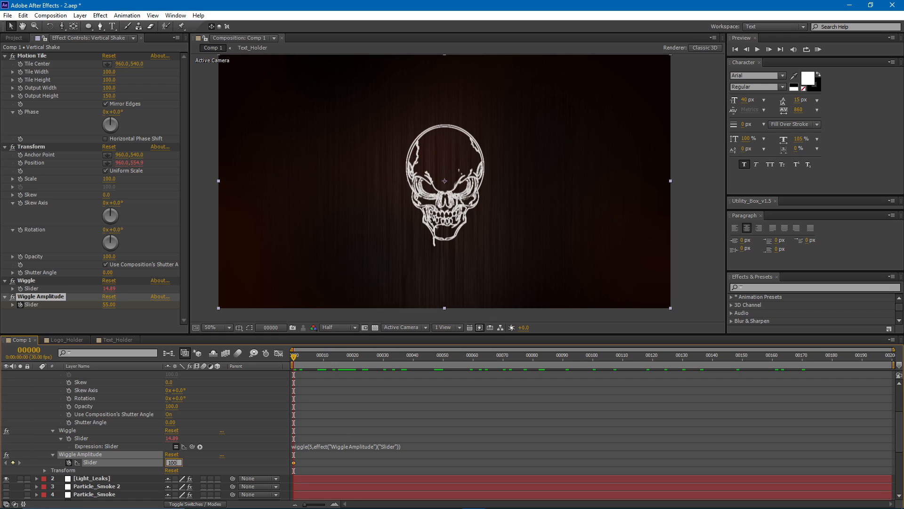
{"action": "key", "text": "Return"}
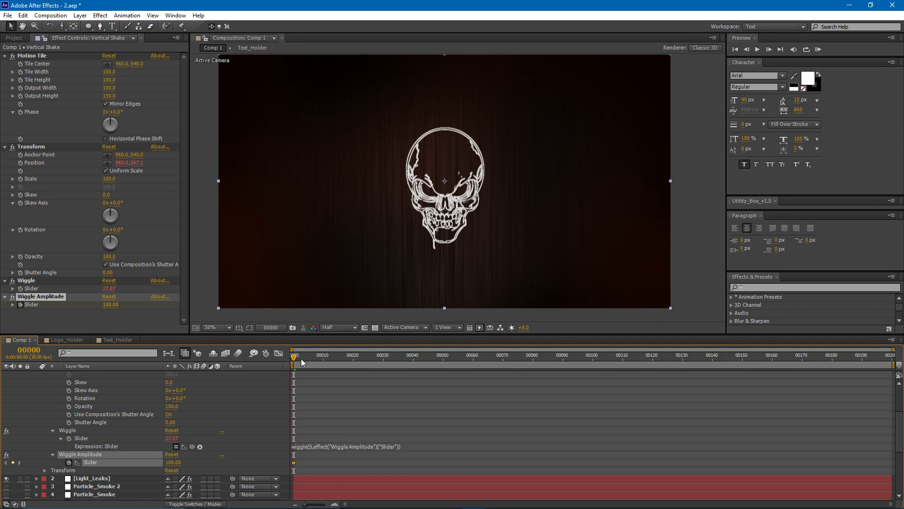
{"action": "left_click_drag", "start_coordinate": [300, 363], "coordinate": [353, 363]}
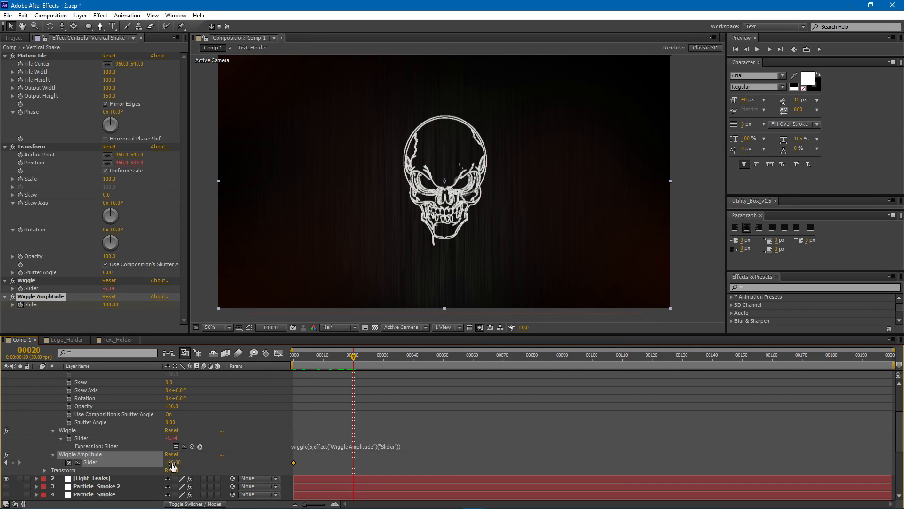
{"action": "left_click", "coordinate": [172, 462]}
{"action": "type", "text": "0"}
{"action": "key", "text": "Return"}
{"action": "left_click", "coordinate": [343, 393]}
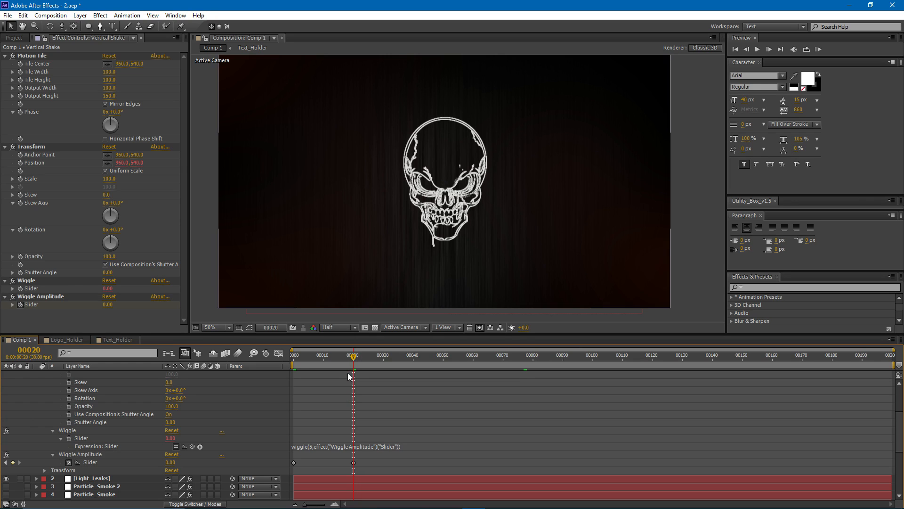
{"action": "key", "text": "space"}
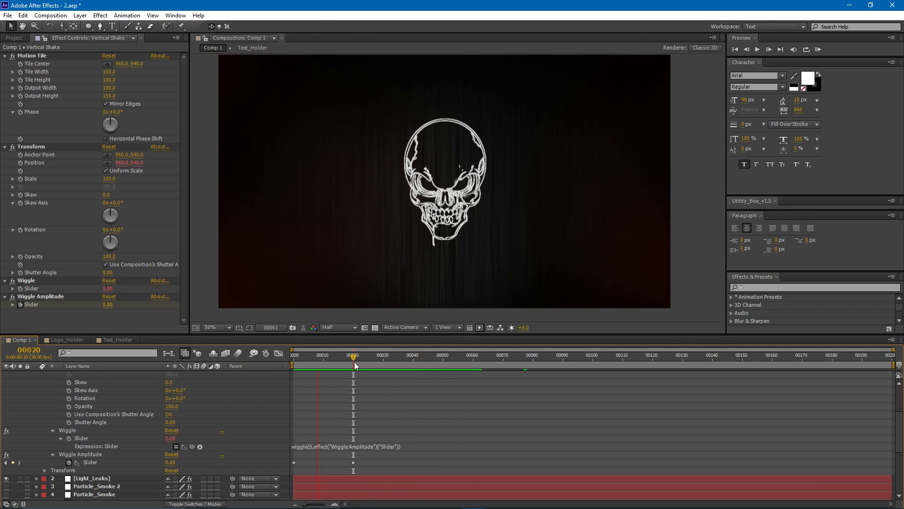
{"action": "key", "text": "space"}
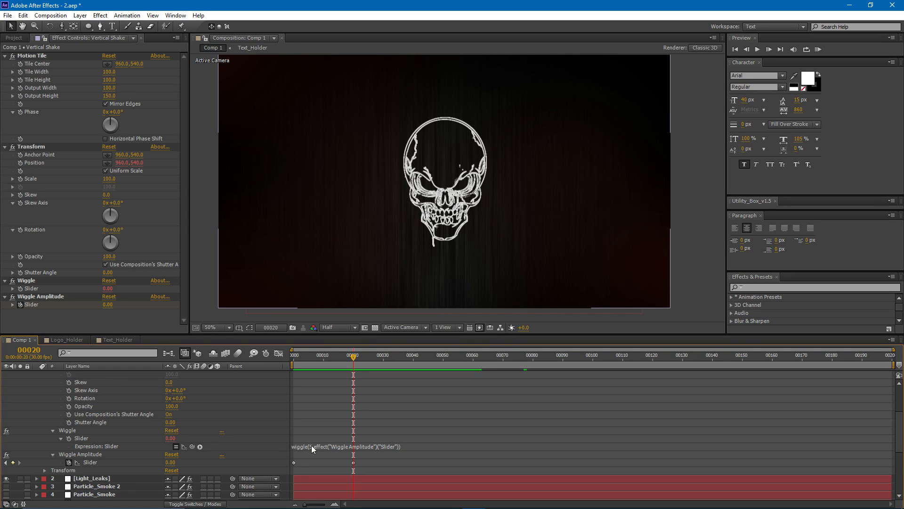
Step: Change the wiggle frequency in the Wiggle slider's expression to 15 and preview the shake
{"action": "left_click", "coordinate": [312, 447]}
{"action": "left_click", "coordinate": [314, 446]}
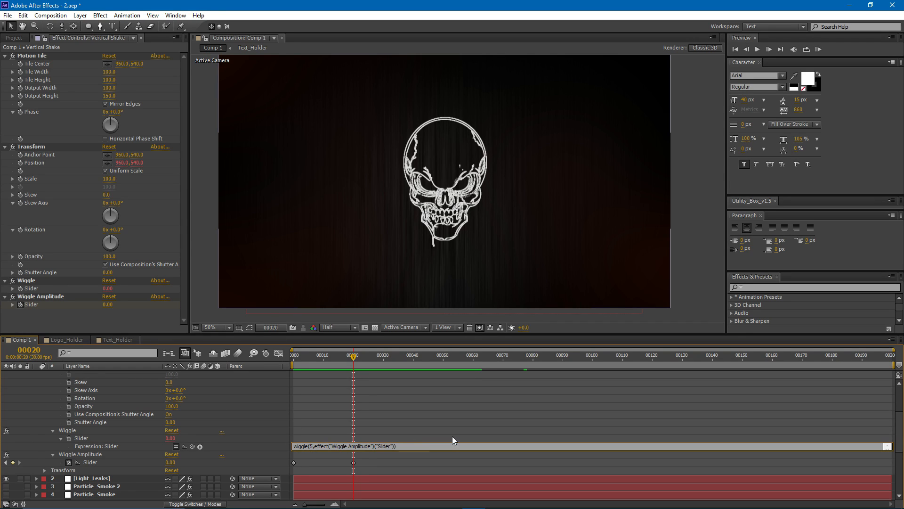
{"action": "type", "text": "1"}
{"action": "left_click", "coordinate": [357, 398]}
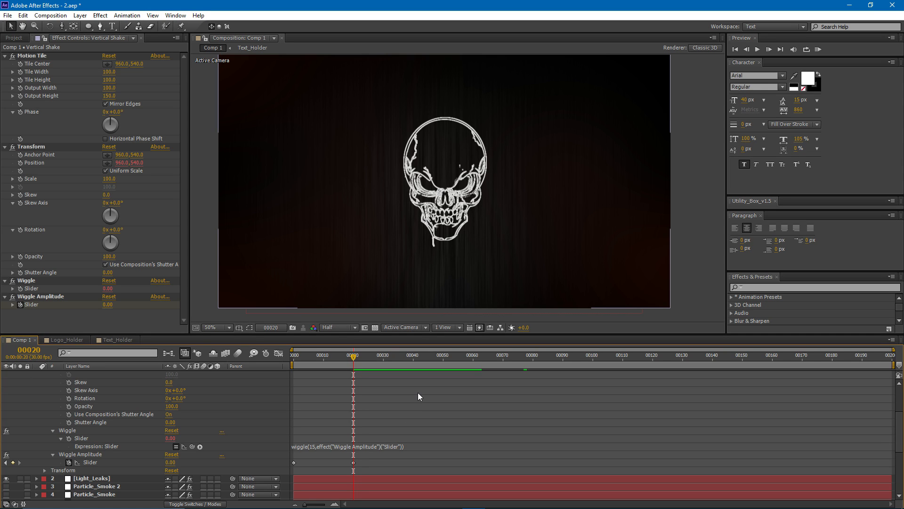
{"action": "key", "text": "space"}
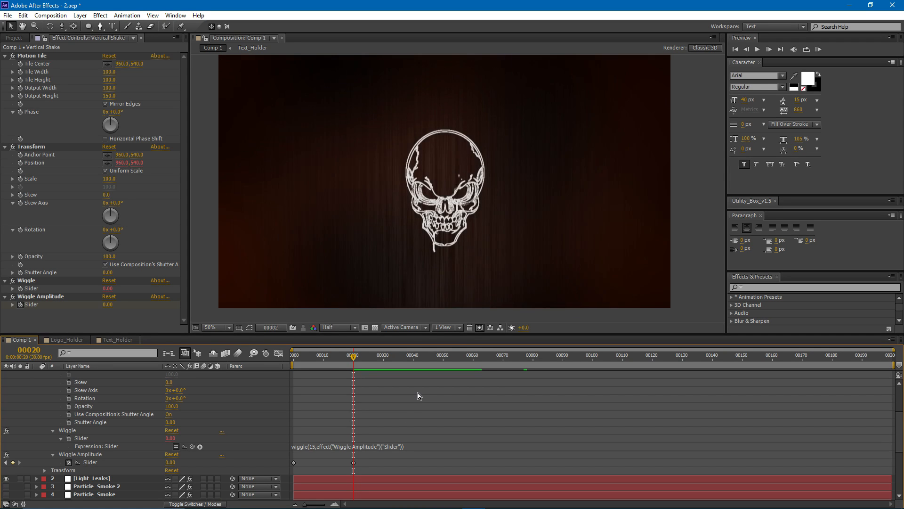
{"action": "key", "text": "space"}
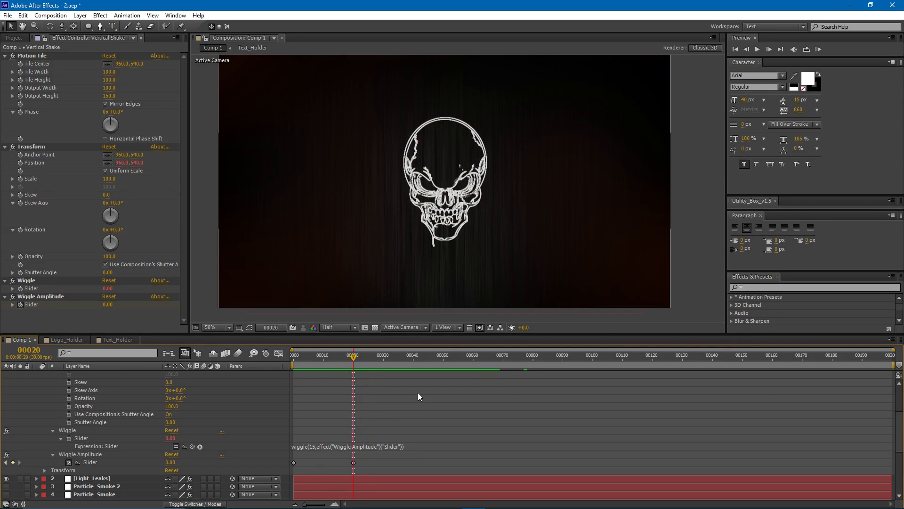
Step: Lower the frequency in the Wiggle slider's expression to 10 and play the preview
{"action": "left_click", "coordinate": [310, 446]}
{"action": "left_click", "coordinate": [315, 446]}
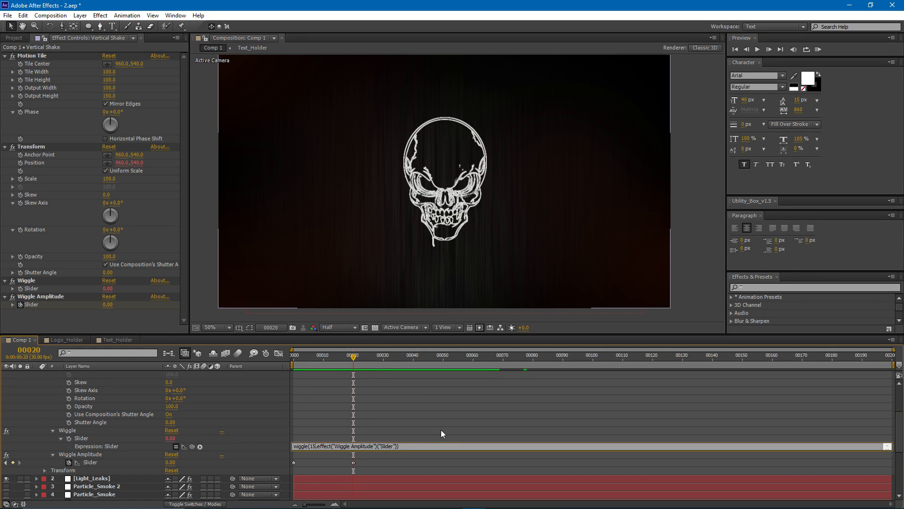
{"action": "key", "text": "BackSpace"}
{"action": "type", "text": "0"}
{"action": "left_click", "coordinate": [459, 401]}
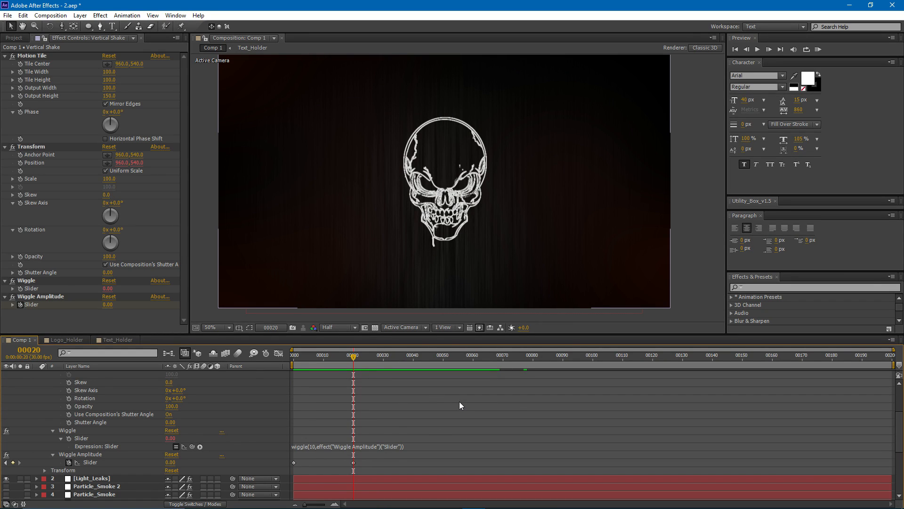
{"action": "key", "text": "space"}
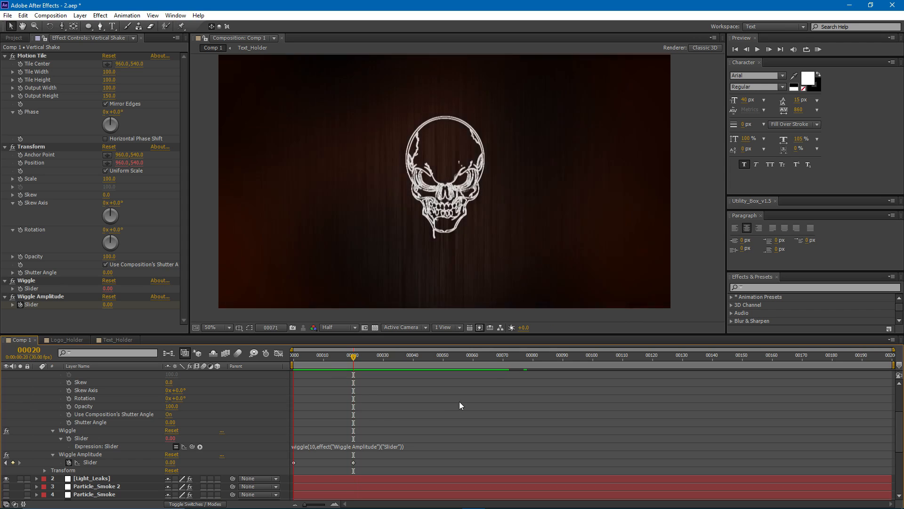
{"action": "key", "text": "space"}
Step: Set the frequency in the Wiggle slider's expression to 7.5 and preview the result
{"action": "left_click", "coordinate": [312, 446]}
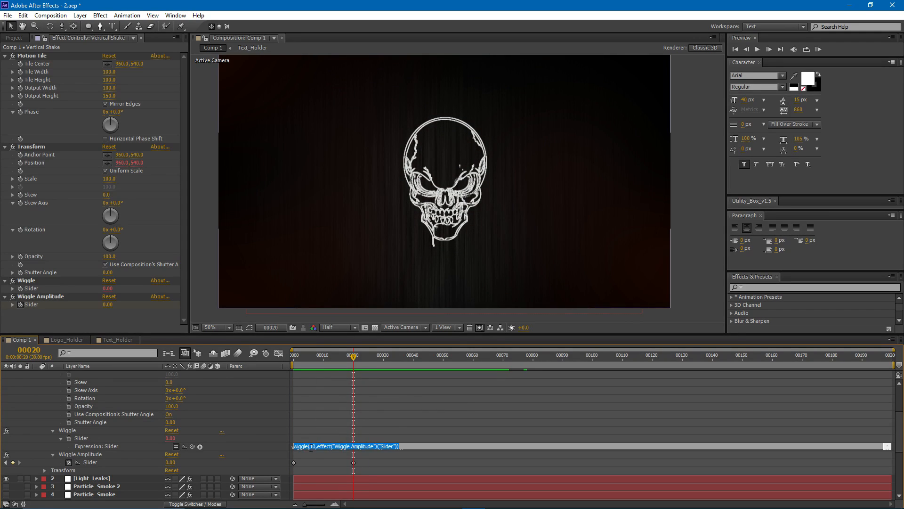
{"action": "left_click", "coordinate": [314, 446]}
{"action": "key", "text": "BackSpace"}
{"action": "key", "text": "BackSpace"}
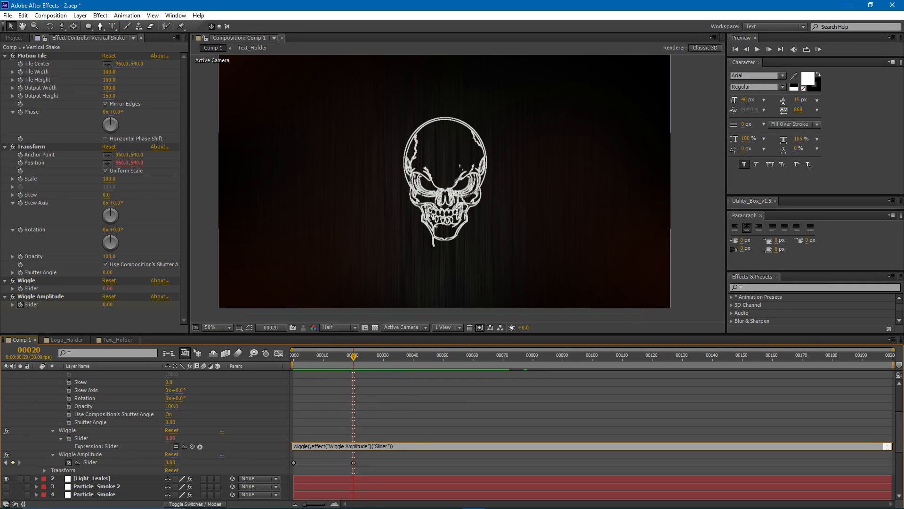
{"action": "type", "text": "7.5"}
{"action": "left_click", "coordinate": [388, 388]}
{"action": "key", "text": "space"}
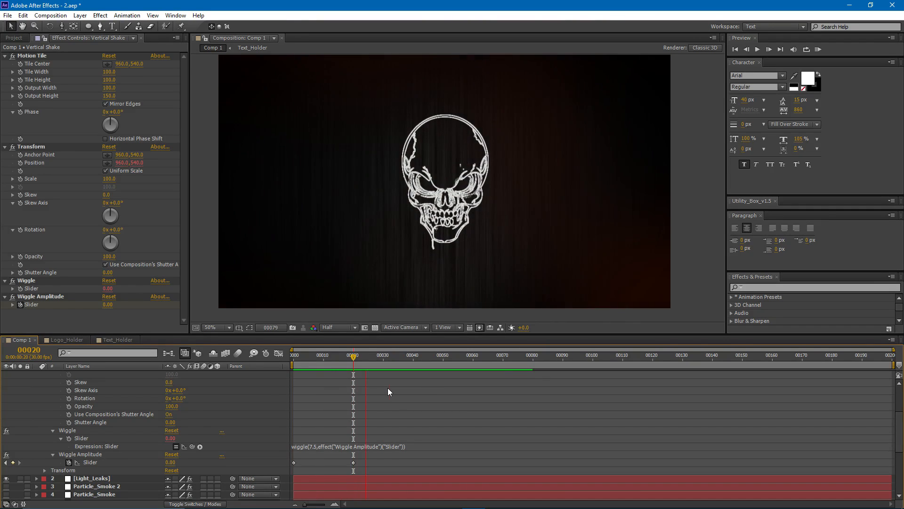
{"action": "key", "text": "space"}
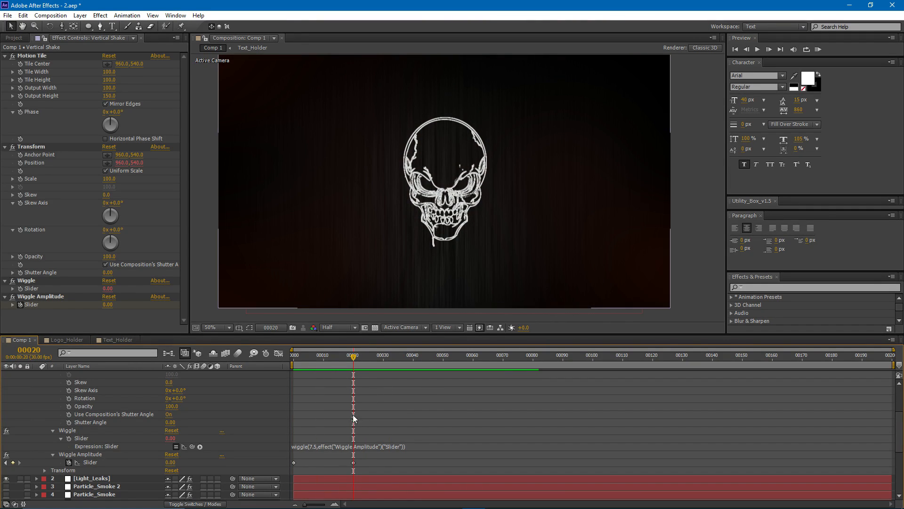
Step: Move the Wiggle Amplitude keyframe at frame 20 to frame 12 and preview the shorter shake
{"action": "left_click", "coordinate": [354, 463]}
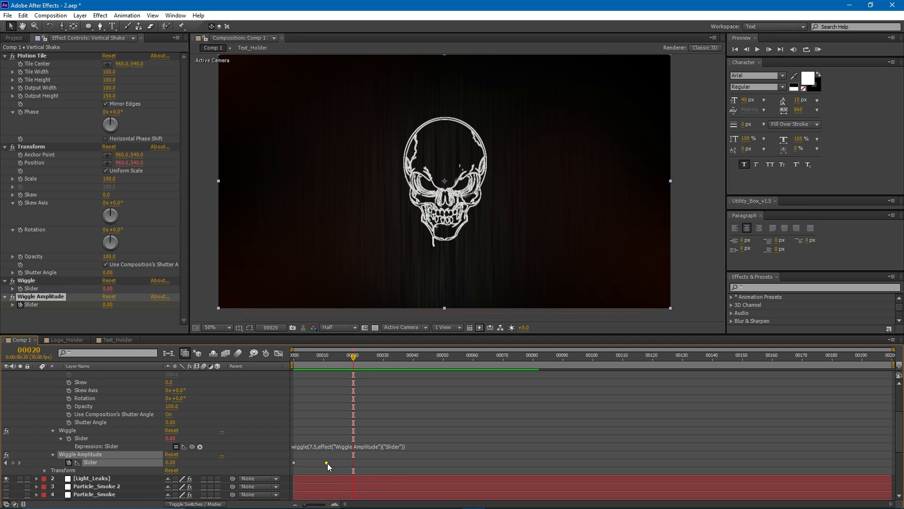
{"action": "left_click_drag", "start_coordinate": [327, 462], "coordinate": [330, 463]}
{"action": "left_click", "coordinate": [332, 388]}
{"action": "mouse_move", "coordinate": [338, 356]}
{"action": "left_mouse_down"}
{"action": "mouse_move", "coordinate": [321, 360]}
{"action": "mouse_move", "coordinate": [329, 362]}
{"action": "left_mouse_up"}
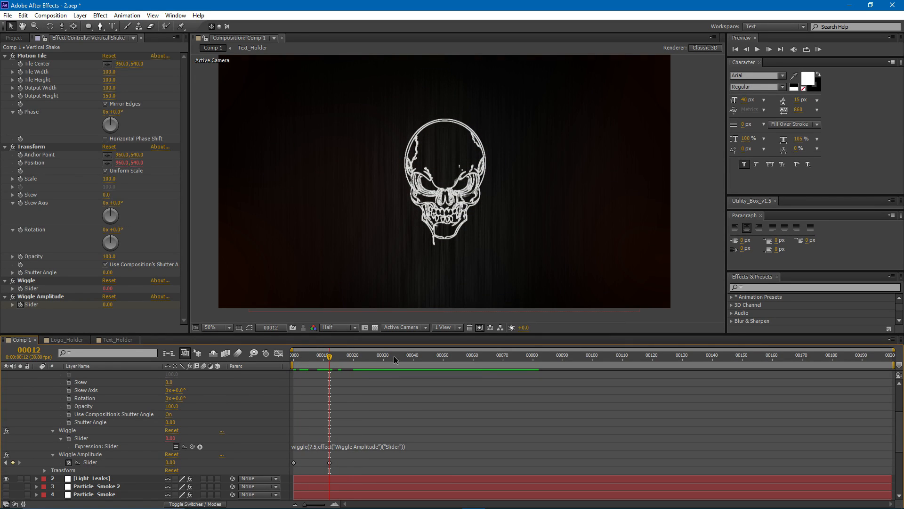
{"action": "key", "text": "KP_0"}
{"action": "key", "text": "space"}
{"action": "key", "text": "space"}
{"action": "key", "text": "space"}
{"action": "key", "text": "space"}
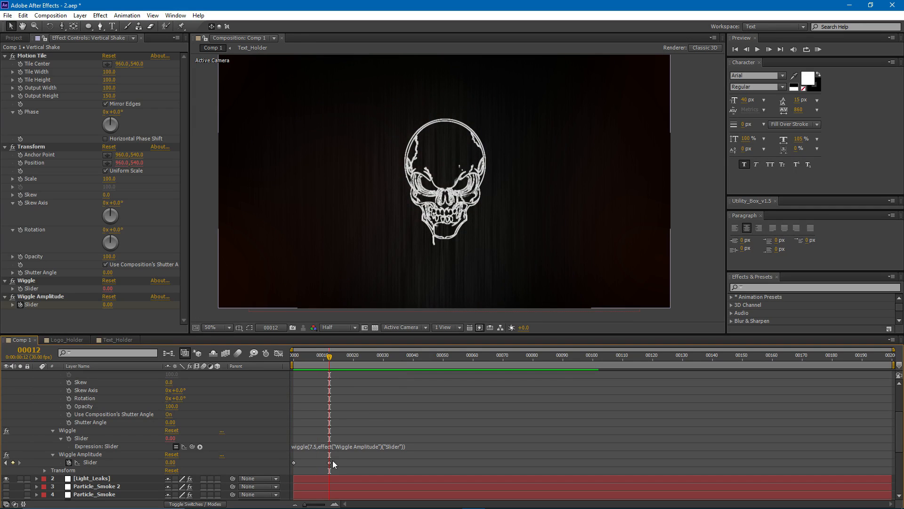
Step: Move the second Wiggle Amplitude keyframe to frame 16, set the frame 0 keyframe to 150, and preview the shake
{"action": "left_click_drag", "start_coordinate": [330, 462], "coordinate": [342, 459]}
{"action": "left_click_drag", "start_coordinate": [337, 357], "coordinate": [341, 359]}
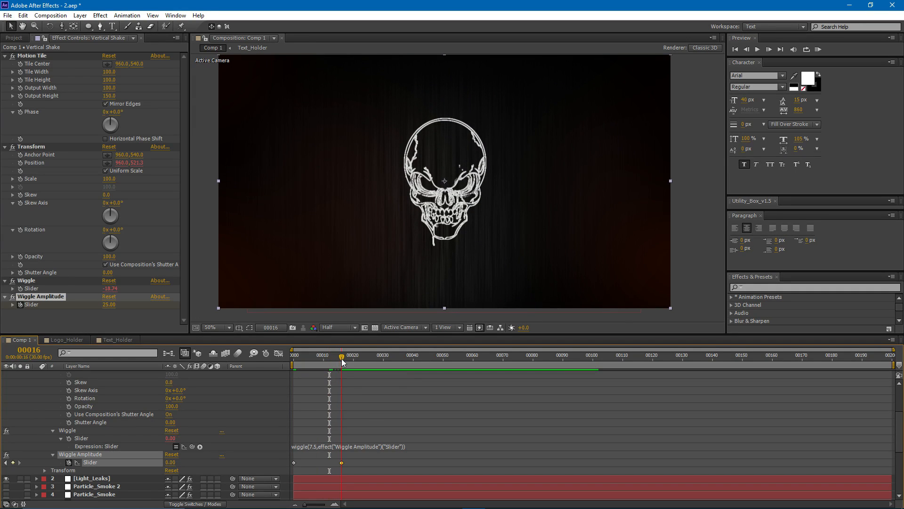
{"action": "key", "text": "Home"}
{"action": "left_click", "coordinate": [297, 395]}
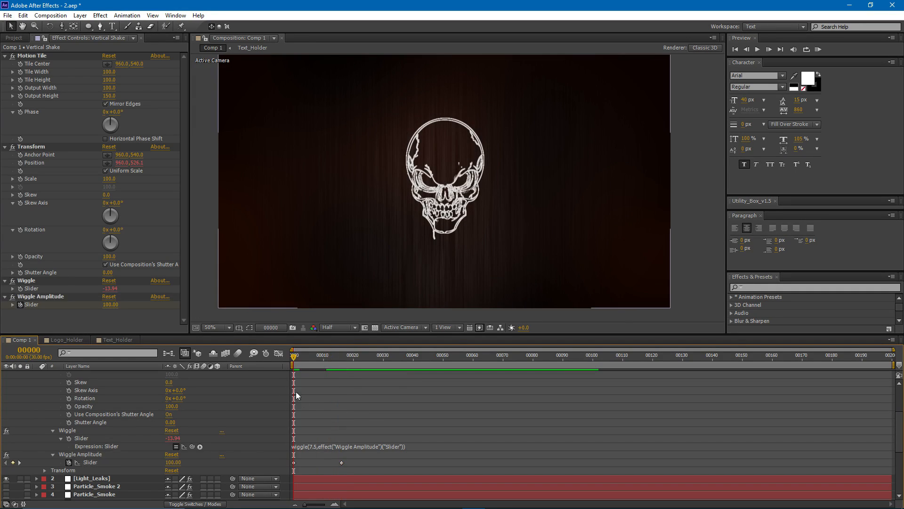
{"action": "left_click", "coordinate": [173, 462]}
{"action": "type", "text": "150"}
{"action": "key", "text": "Return"}
{"action": "left_click", "coordinate": [361, 401]}
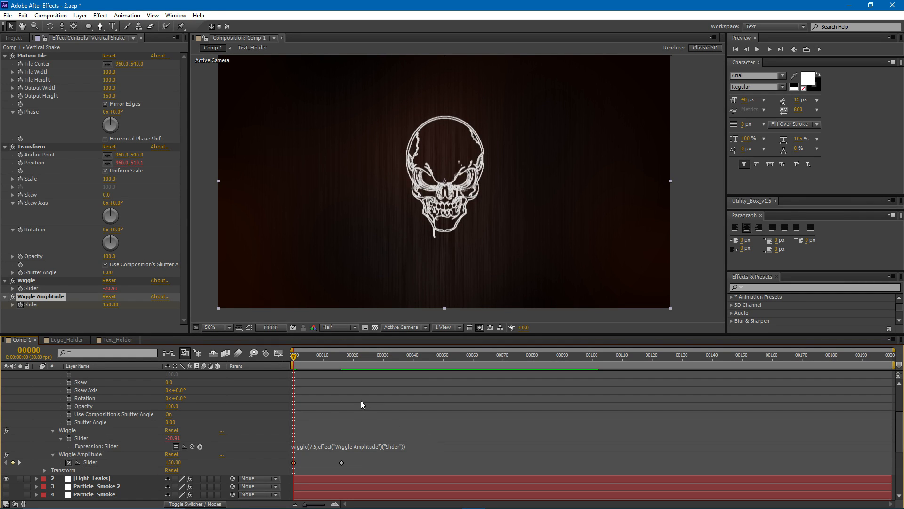
{"action": "key", "text": "space"}
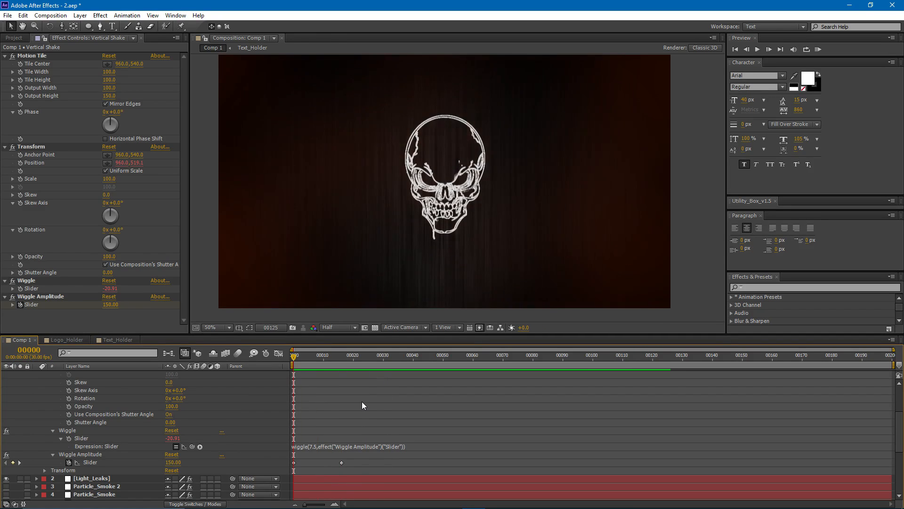
Step: Preview the shake with all smoke and particle layers shown, and hide those layers together with Light_Leaks
{"action": "scroll", "coordinate": [362, 401], "scroll_direction": "down", "scroll_amount": 2}
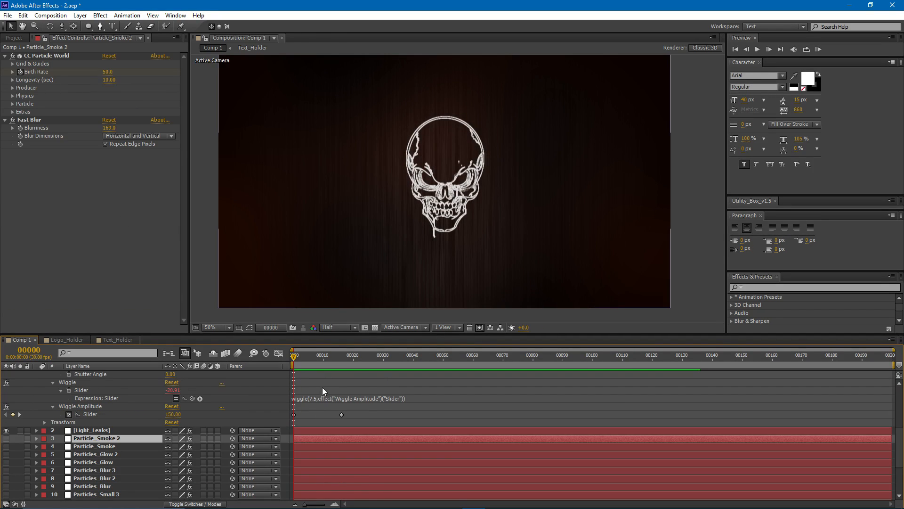
{"action": "left_click", "coordinate": [93, 440]}
{"action": "scroll", "coordinate": [91, 442], "scroll_direction": "down", "scroll_amount": 2}
{"action": "left_click", "coordinate": [93, 455], "text": "shift"}
{"action": "left_click", "coordinate": [92, 462], "text": "shift"}
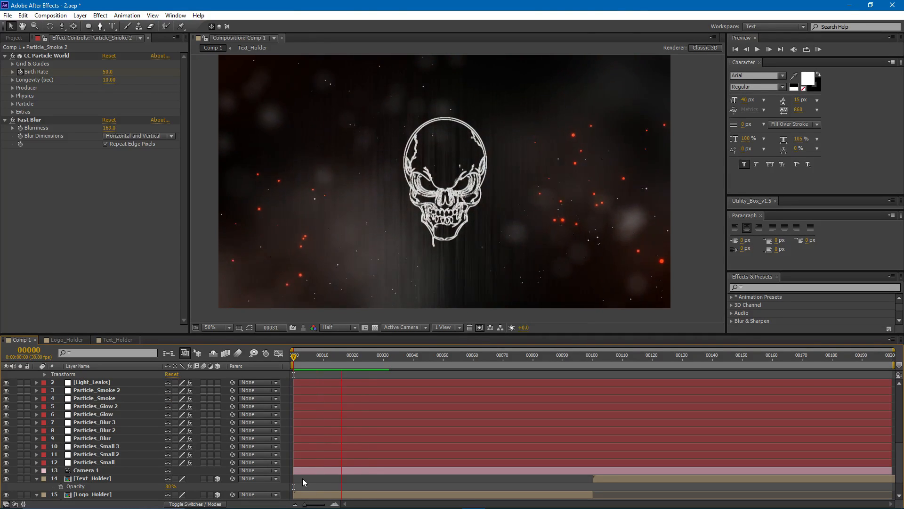
{"action": "key", "text": "space"}
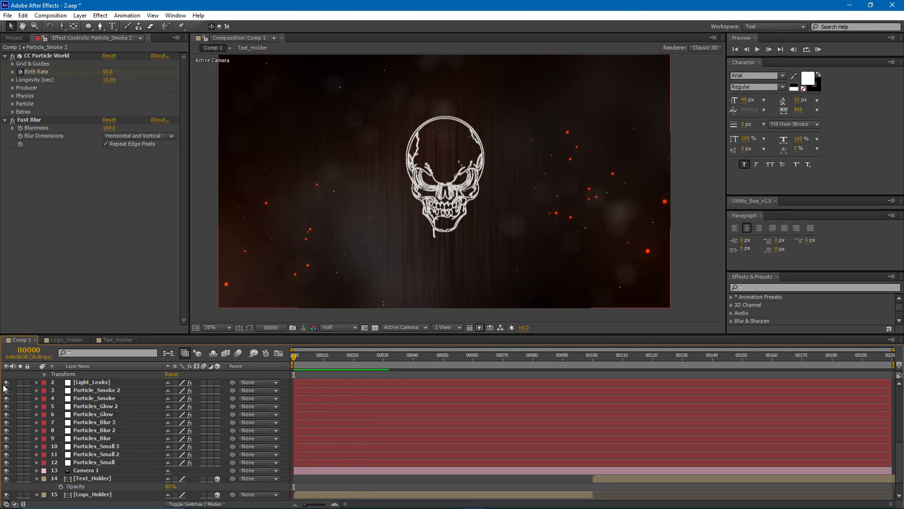
{"action": "left_click_drag", "start_coordinate": [6, 382], "coordinate": [5, 459]}
{"action": "scroll", "coordinate": [422, 415], "scroll_direction": "up", "scroll_amount": 2}
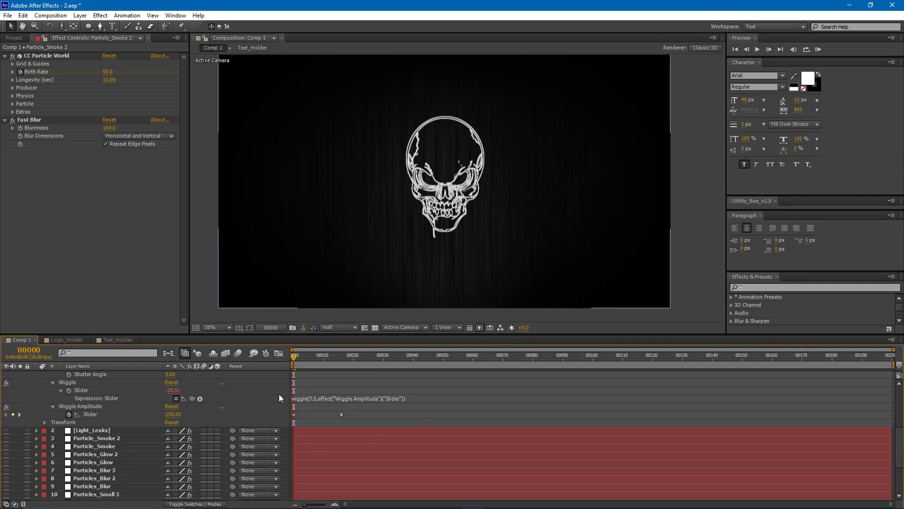
Step: Add a Wiggle Amplitude hold keyframe with value 0 at frame 54 and set the slider to 70 at frame 55
{"action": "left_click", "coordinate": [82, 407]}
{"action": "left_click", "coordinate": [343, 372]}
{"action": "left_click_drag", "start_coordinate": [301, 356], "coordinate": [455, 362]}
{"action": "left_click", "coordinate": [12, 414]}
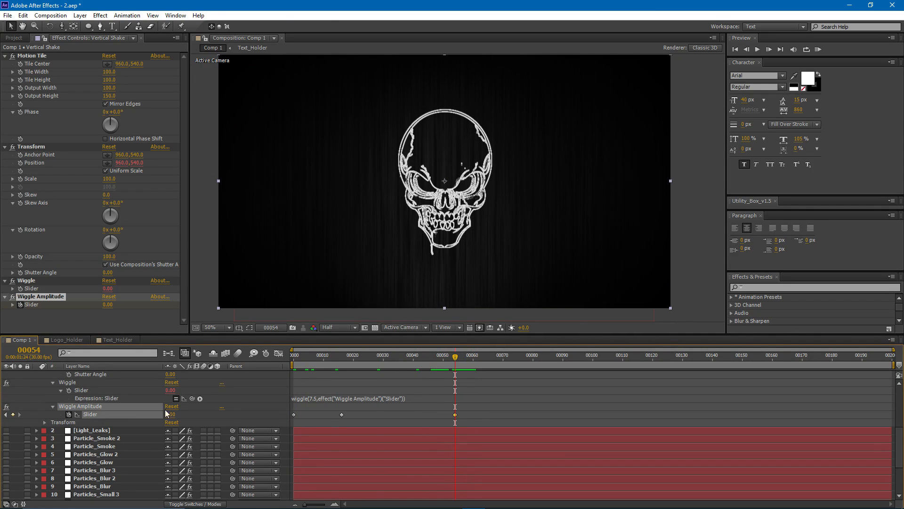
{"action": "left_click", "coordinate": [460, 356]}
{"action": "left_click", "coordinate": [170, 414]}
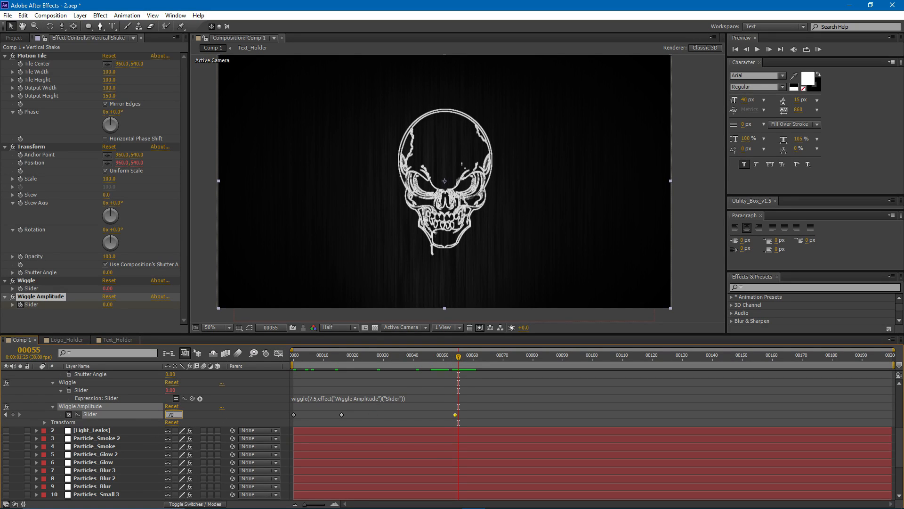
{"action": "key", "text": "Return"}
Step: Set the Wiggle Amplitude to 0 at frame 64, scrub the second shake, and move that keyframe to about frame 67
{"action": "left_click_drag", "start_coordinate": [460, 354], "coordinate": [487, 358]}
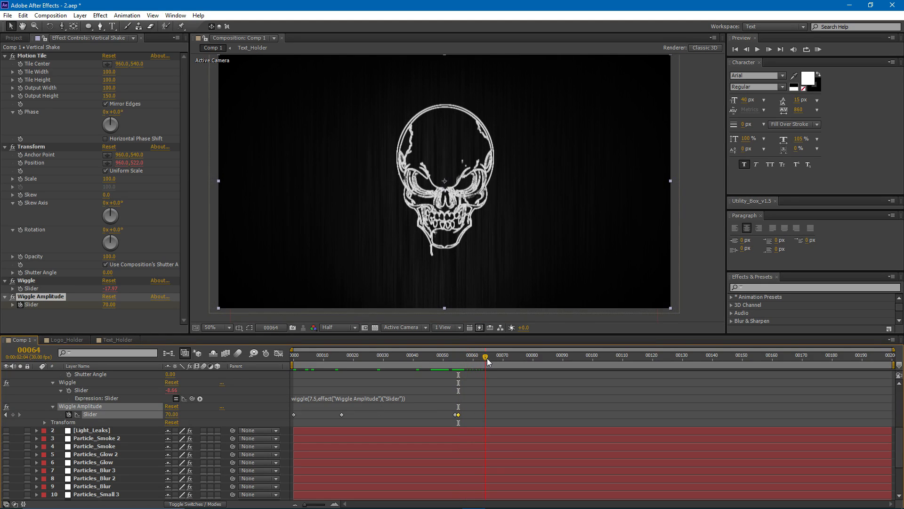
{"action": "left_click", "coordinate": [172, 414]}
{"action": "type", "text": "0"}
{"action": "key", "text": "Return"}
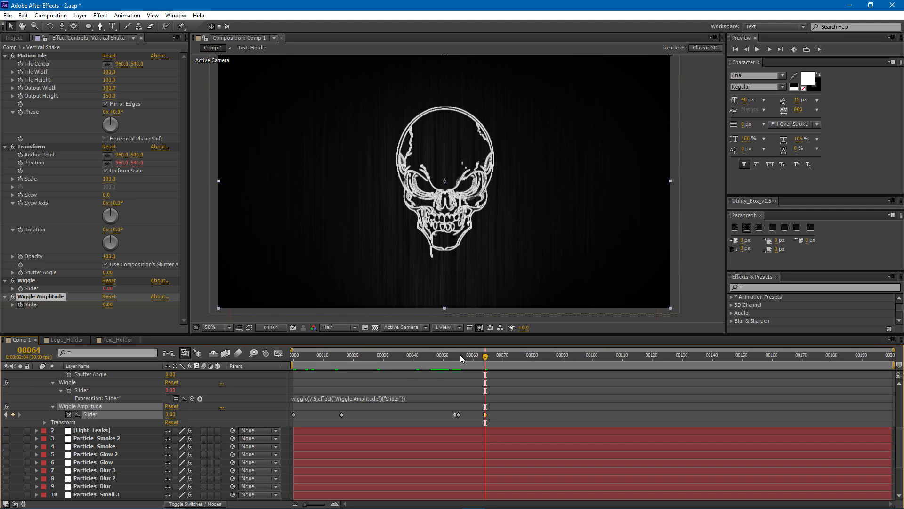
{"action": "left_click_drag", "start_coordinate": [456, 365], "coordinate": [503, 366]}
{"action": "left_click_drag", "start_coordinate": [485, 414], "coordinate": [494, 414]}
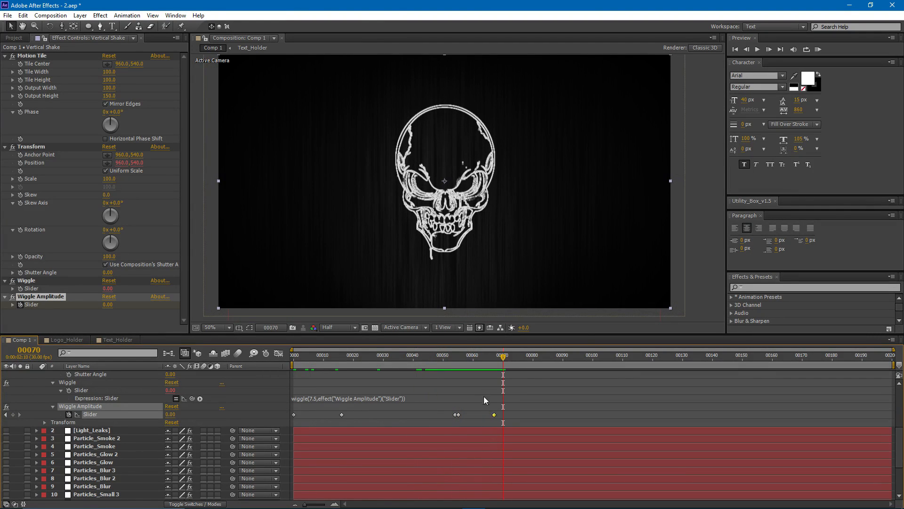
Step: Add a Wiggle Amplitude keyframe at frame 100, where the HORROR INTRO title starts
{"action": "scroll", "coordinate": [485, 397], "scroll_direction": "up", "scroll_amount": 1}
{"action": "left_click_drag", "start_coordinate": [507, 355], "coordinate": [592, 365]}
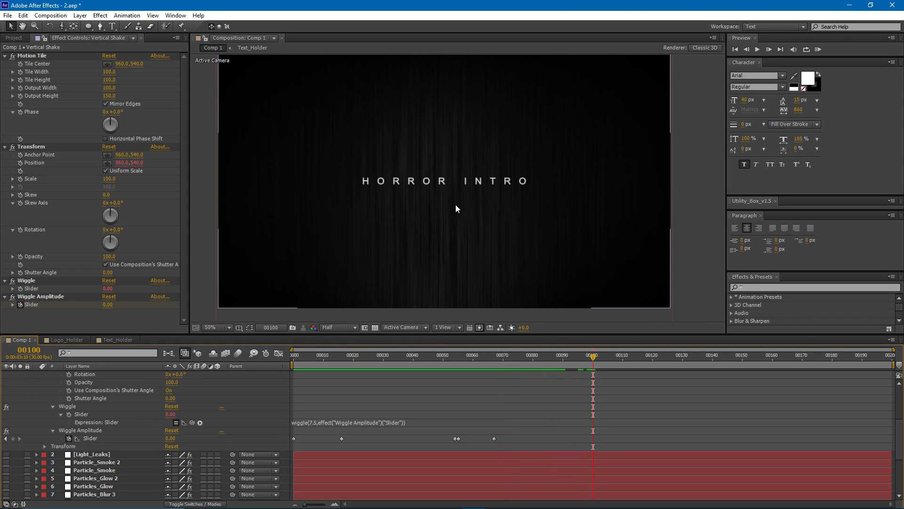
{"action": "left_click", "coordinate": [13, 438]}
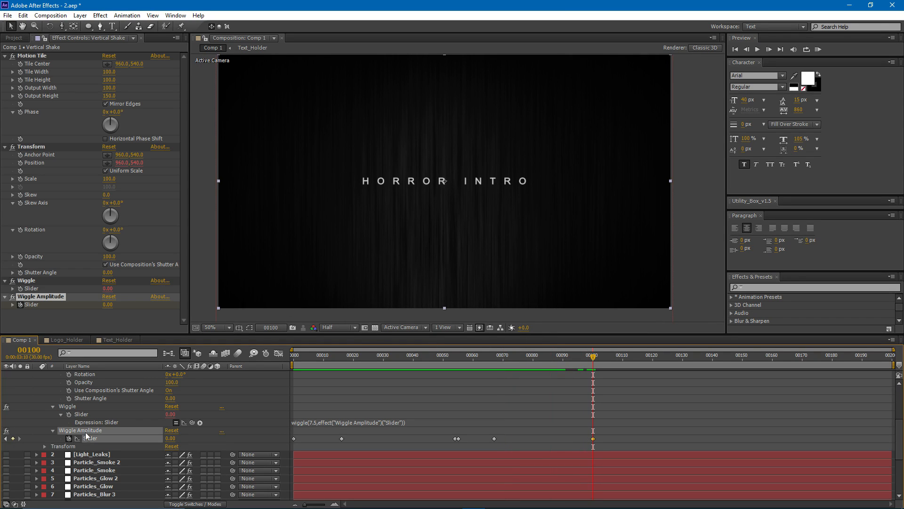
Step: Move the frame 100 Wiggle Amplitude keyframe to frame 99 and set the slider to 150 at frame 100
{"action": "left_click", "coordinate": [590, 358]}
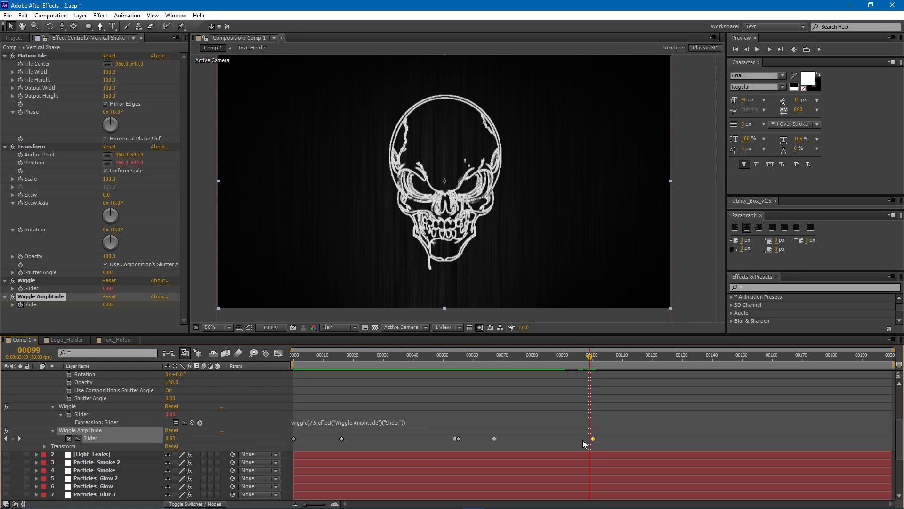
{"action": "left_click", "coordinate": [592, 359]}
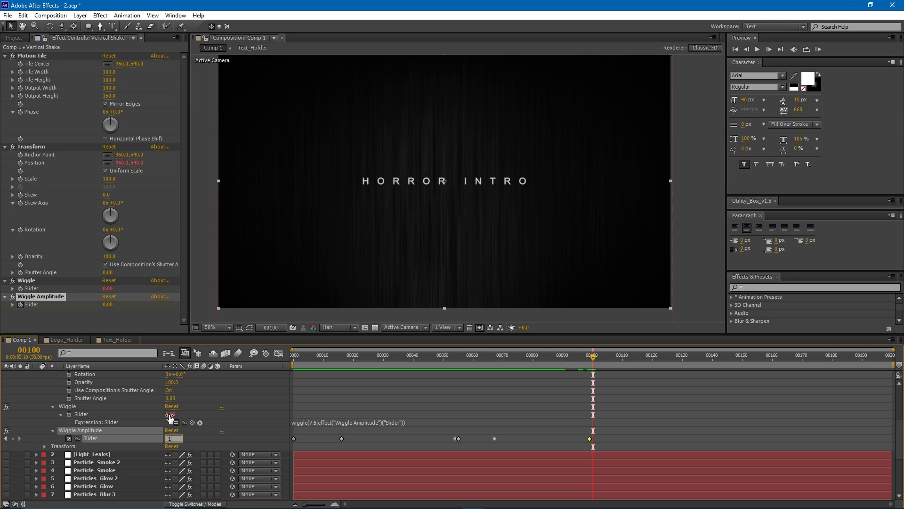
{"action": "type", "text": "0"}
{"action": "key", "text": "Return"}
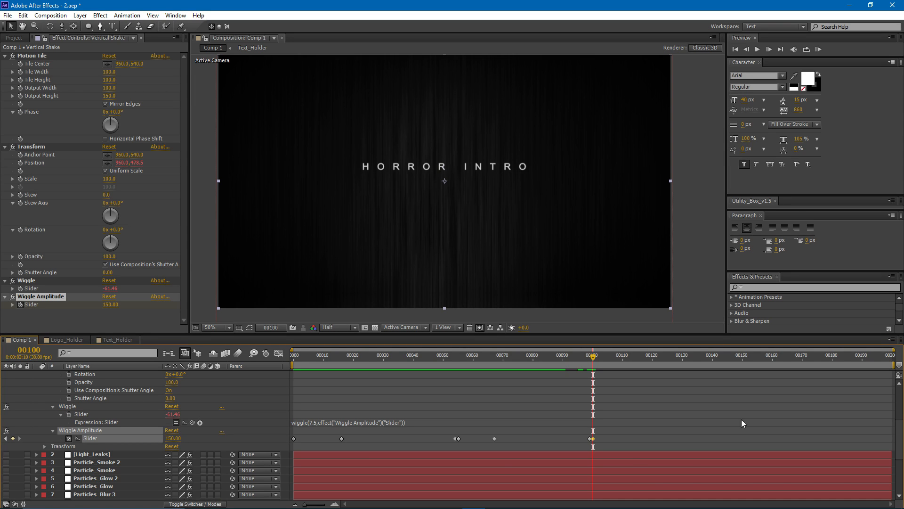
Step: Set the Wiggle Amplitude slider to 0 at frame 116 to end the title's shake
{"action": "left_click", "coordinate": [637, 360]}
{"action": "left_click", "coordinate": [172, 438]}
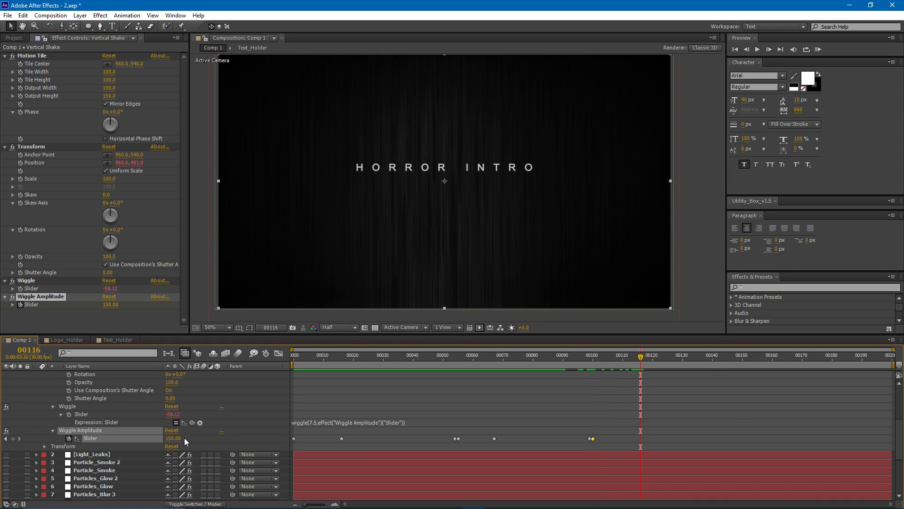
{"action": "type", "text": "0"}
{"action": "key", "text": "Return"}
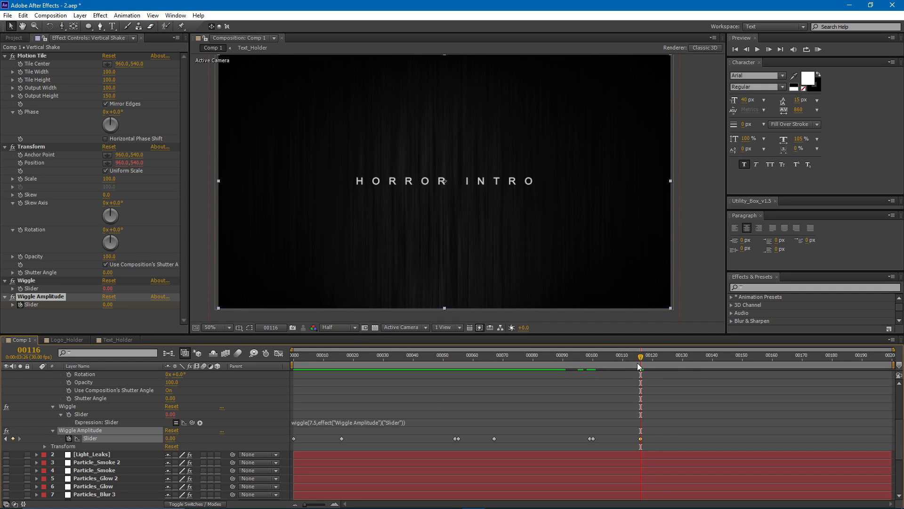
Step: Add a Wiggle Amplitude keyframe with value 0 at frame 157 and set the slider to 75 at frame 158
{"action": "left_click_drag", "start_coordinate": [638, 364], "coordinate": [763, 363]}
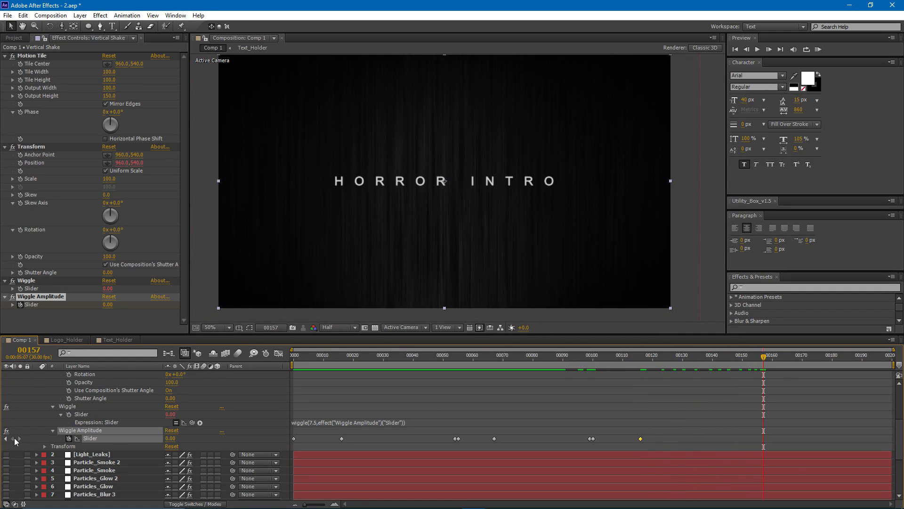
{"action": "left_click", "coordinate": [767, 361]}
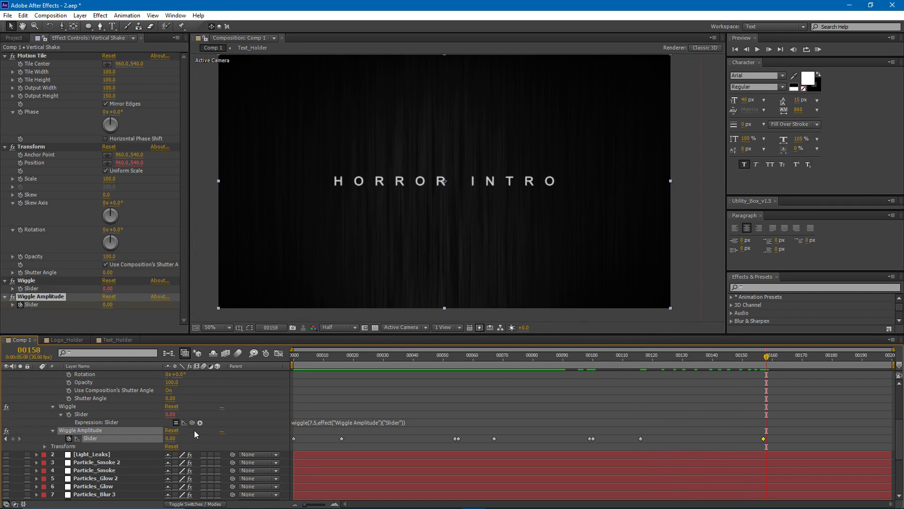
{"action": "left_click", "coordinate": [170, 438]}
{"action": "type", "text": "75"}
{"action": "key", "text": "Return"}
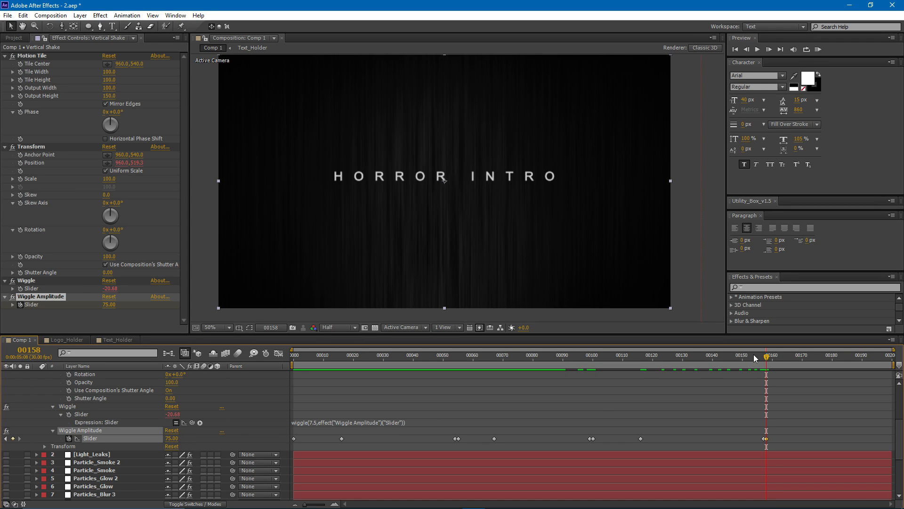
Step: Set the Wiggle Amplitude slider to 0 at frame 169 to end the last shake
{"action": "key", "text": "space"}
{"action": "left_click", "coordinate": [168, 442]}
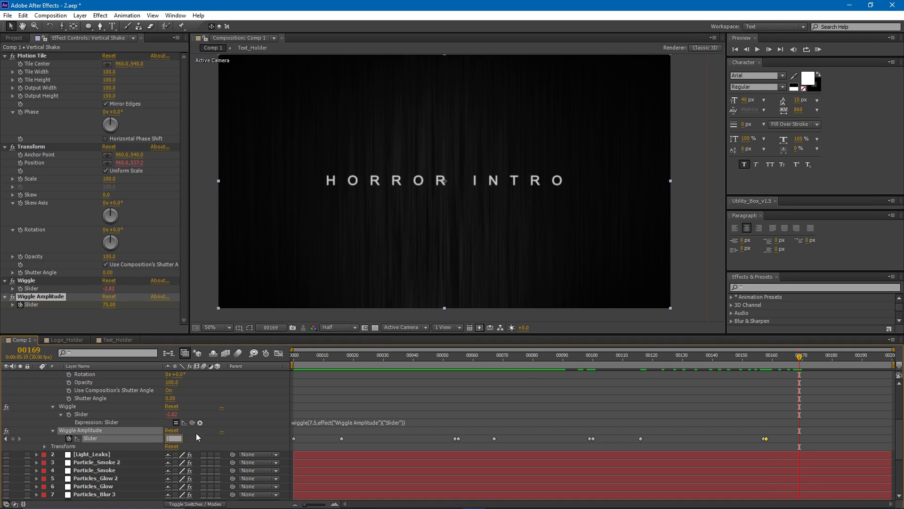
{"action": "type", "text": "0"}
{"action": "key", "text": "Return"}
{"action": "left_click", "coordinate": [588, 395]}
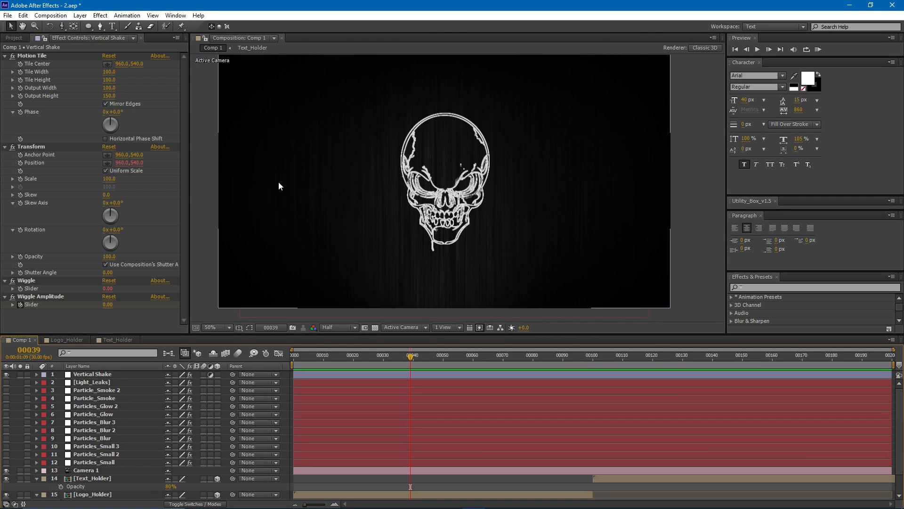
Step: Create a 1920 x 1080 px white solid named Flash and apply Fractal Noise to it
{"action": "left_click_drag", "start_coordinate": [324, 186], "coordinate": [330, 192]}
{"action": "key", "text": "ctrl+y"}
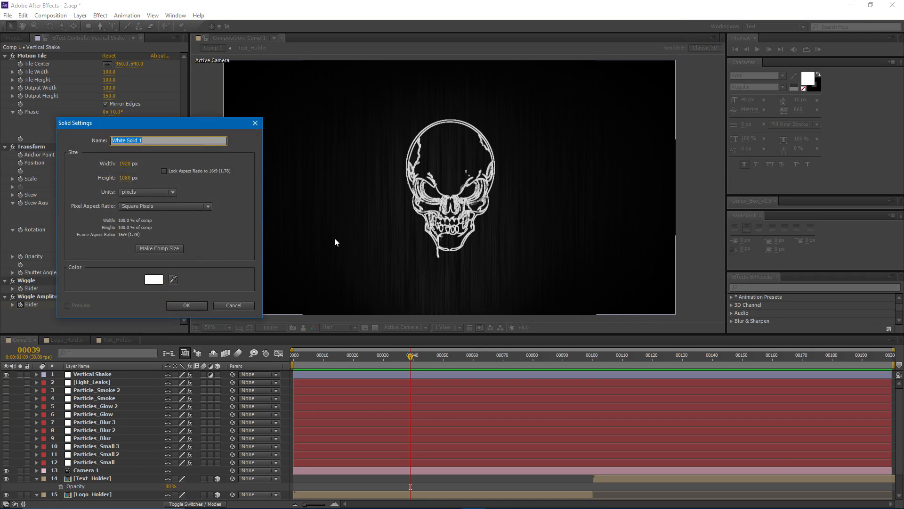
{"action": "type", "text": "Flash"}
{"action": "key", "text": "Return"}
{"action": "left_click", "coordinate": [100, 15]}
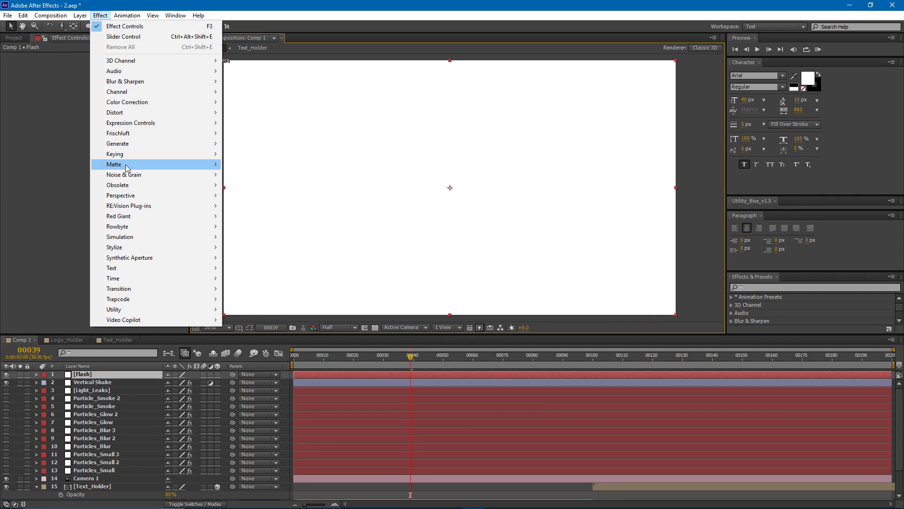
{"action": "mouse_move", "coordinate": [133, 177]}
{"action": "left_click", "coordinate": [264, 196]}
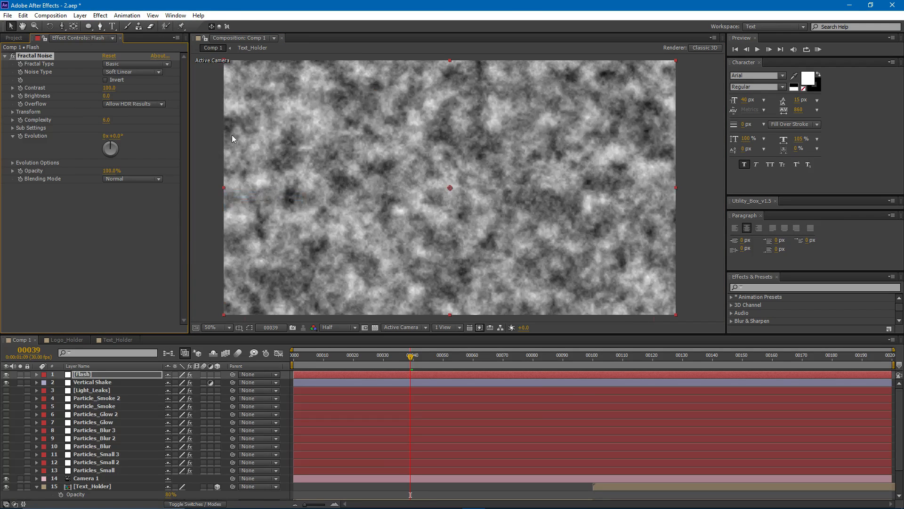
Step: Stretch the Fractal Noise into vertical streaks without Uniform Scaling, using Scale Height 1057, Scale Width 77 and Complexity 12
{"action": "left_click", "coordinate": [13, 112]}
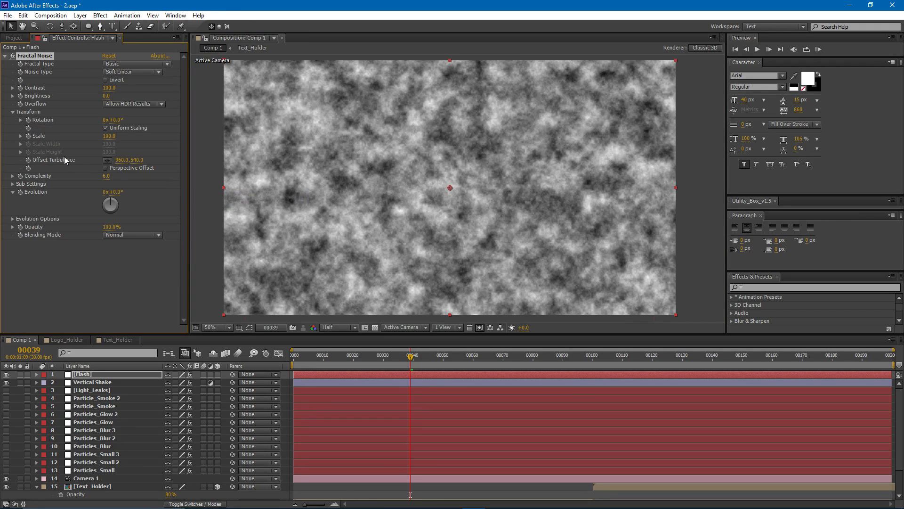
{"action": "left_click", "coordinate": [106, 128]}
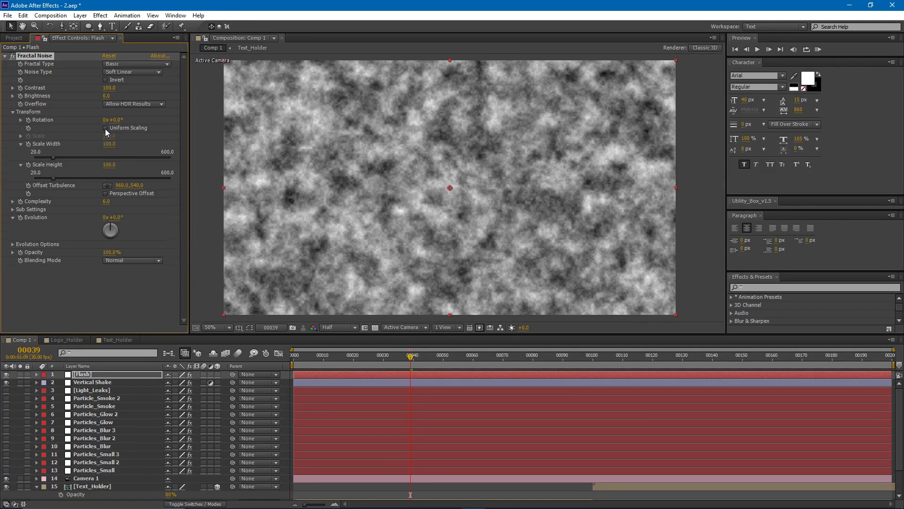
{"action": "left_click", "coordinate": [109, 164]}
{"action": "type", "text": "1057"}
{"action": "key", "text": "Return"}
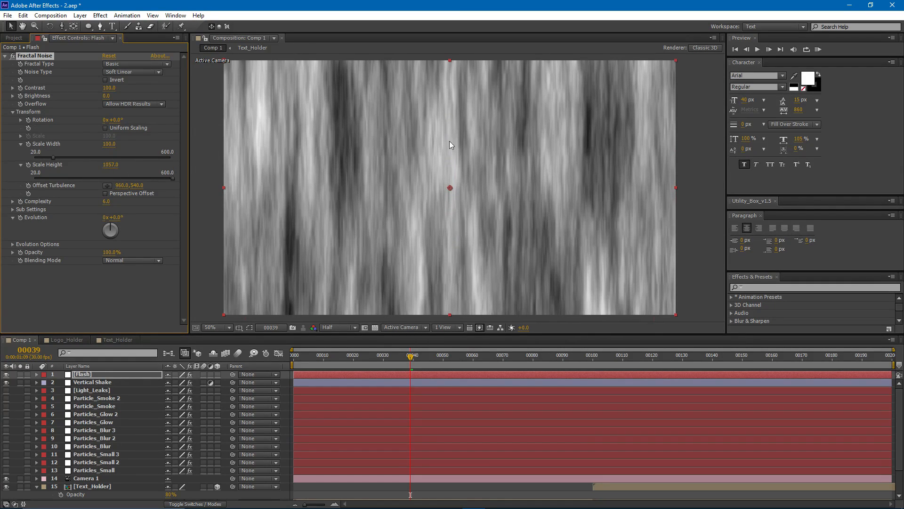
{"action": "left_click_drag", "start_coordinate": [110, 145], "coordinate": [103, 145]}
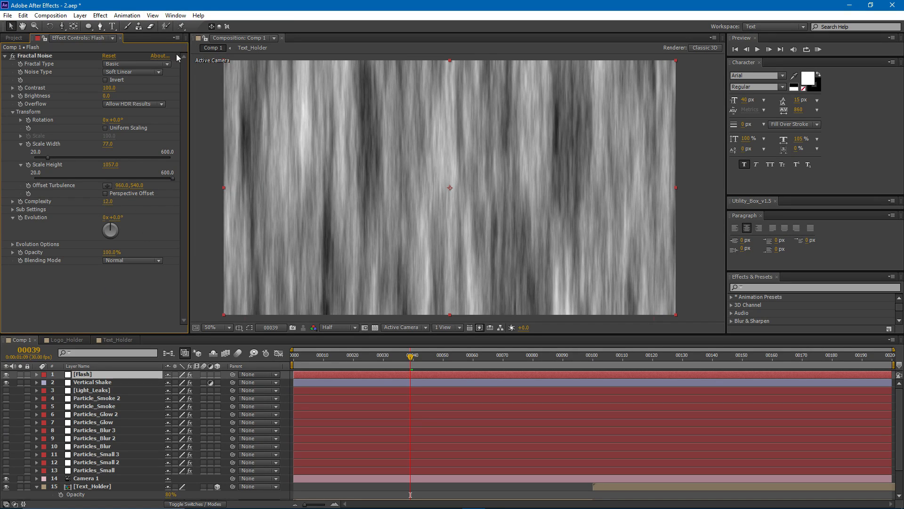
Step: Apply Tritone to the Flash layer and set its Midtones to a fully saturated, bright orange
{"action": "left_click", "coordinate": [100, 15]}
{"action": "mouse_move", "coordinate": [198, 103]}
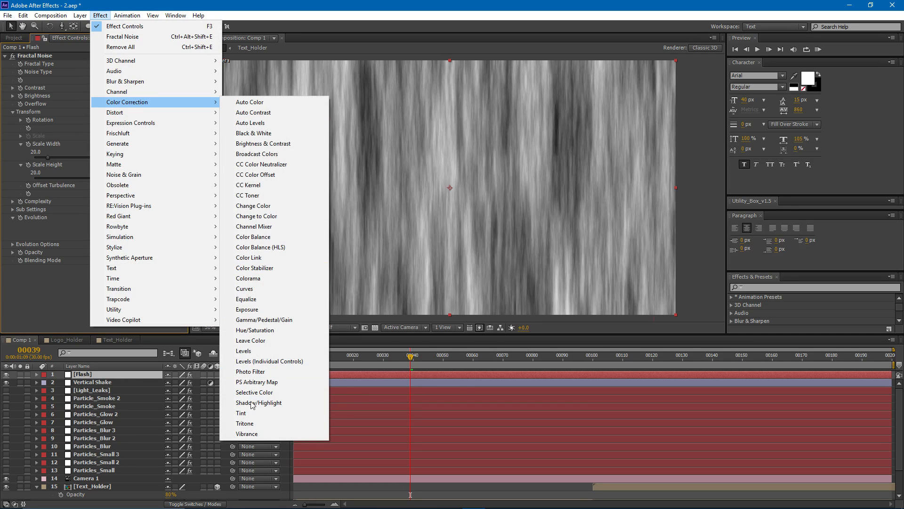
{"action": "left_click", "coordinate": [245, 423]}
{"action": "left_click", "coordinate": [108, 284]}
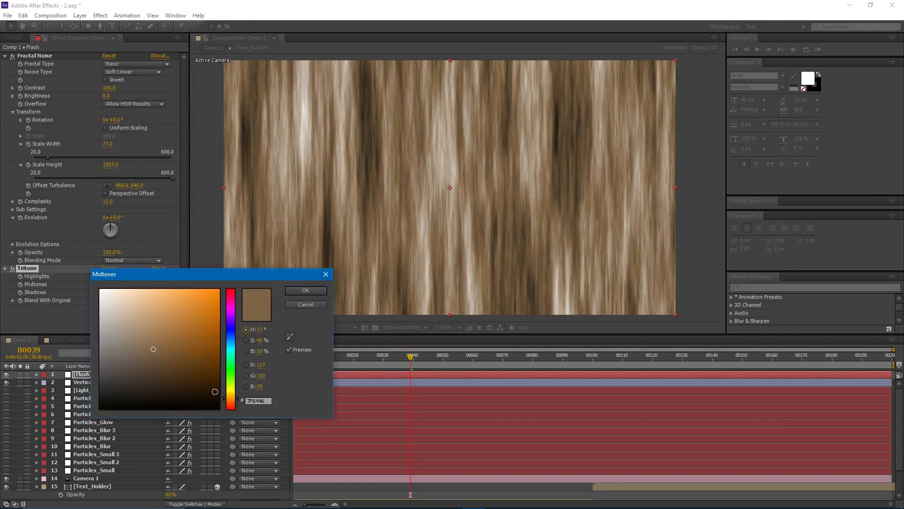
{"action": "left_click", "coordinate": [228, 401]}
{"action": "left_click_drag", "start_coordinate": [201, 364], "coordinate": [252, 270]}
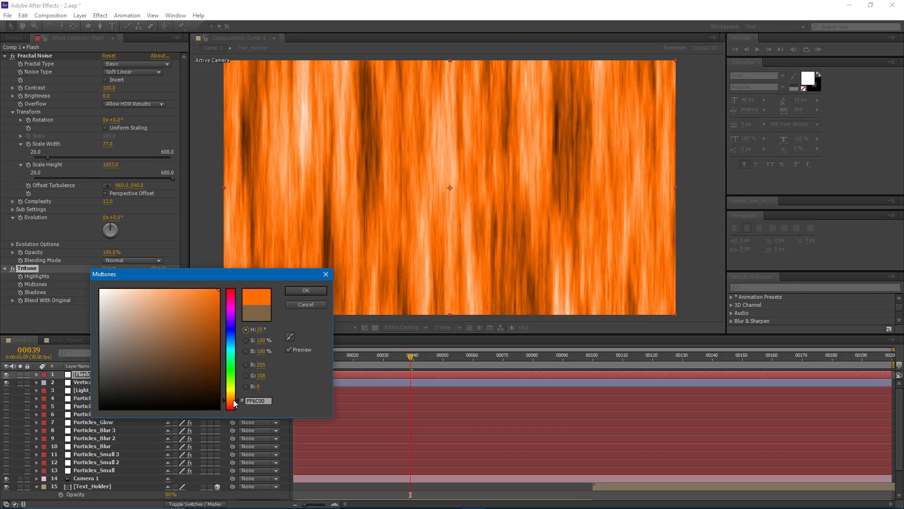
{"action": "left_click", "coordinate": [305, 290]}
Step: Apply Curves to the Flash layer and shape the RGB curve into an S with strongly raised highlights
{"action": "left_click", "coordinate": [99, 16]}
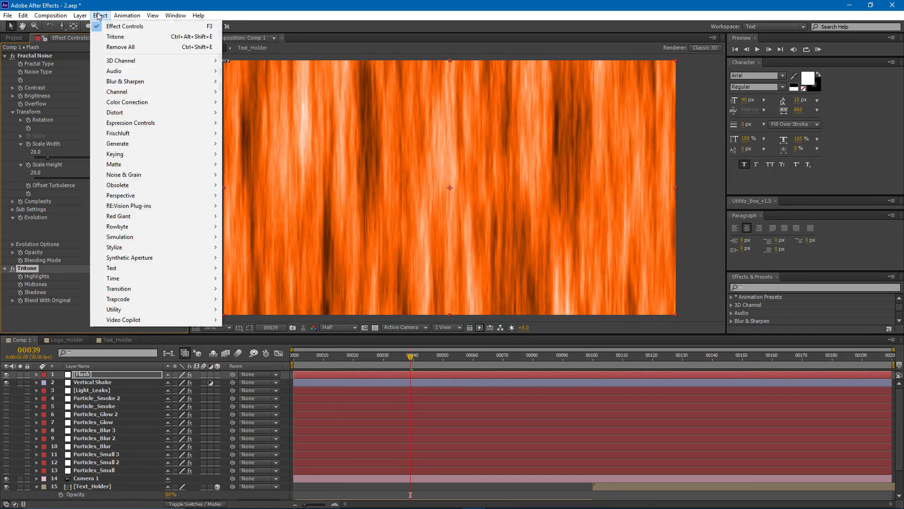
{"action": "mouse_move", "coordinate": [137, 103]}
{"action": "left_click", "coordinate": [258, 291]}
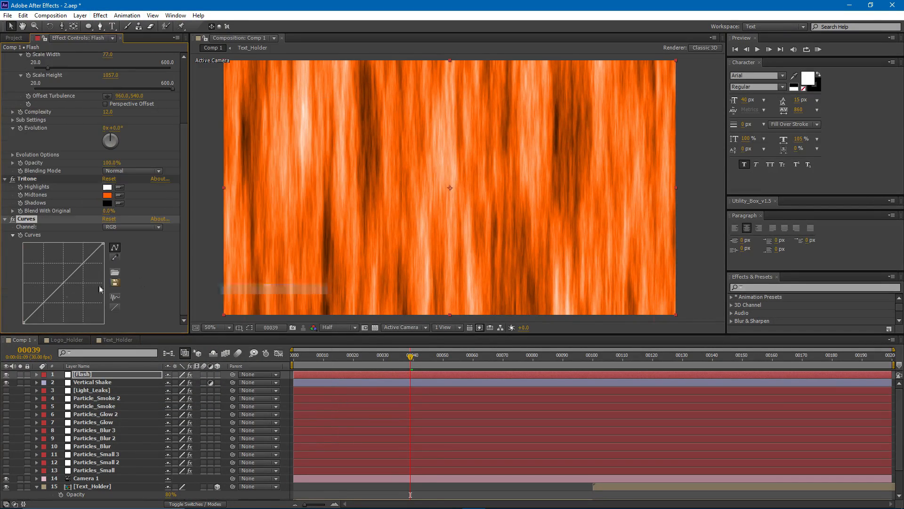
{"action": "left_click_drag", "start_coordinate": [35, 311], "coordinate": [35, 314]}
{"action": "left_click_drag", "start_coordinate": [72, 275], "coordinate": [67, 258]}
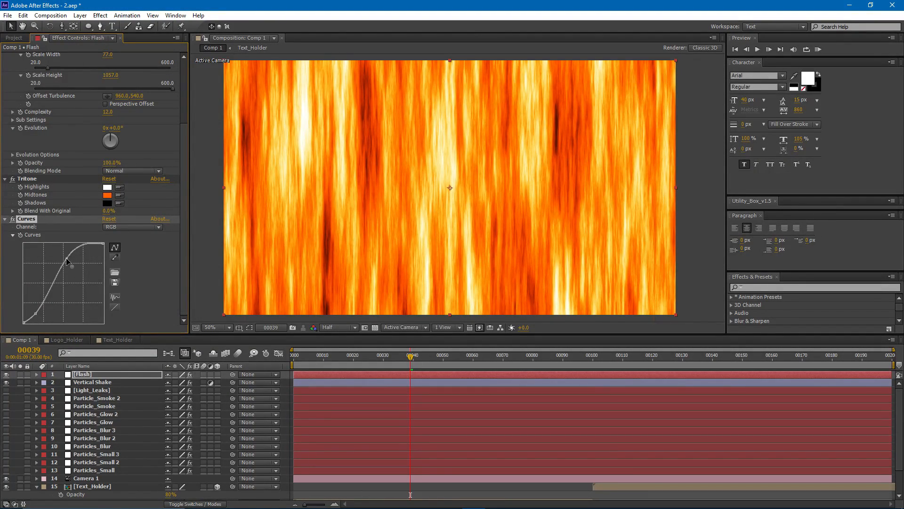
Step: Animate the Fractal Noise Evolution with the expression time*5000 and preview the motion
{"action": "scroll", "coordinate": [56, 235], "scroll_direction": "up", "scroll_amount": 3}
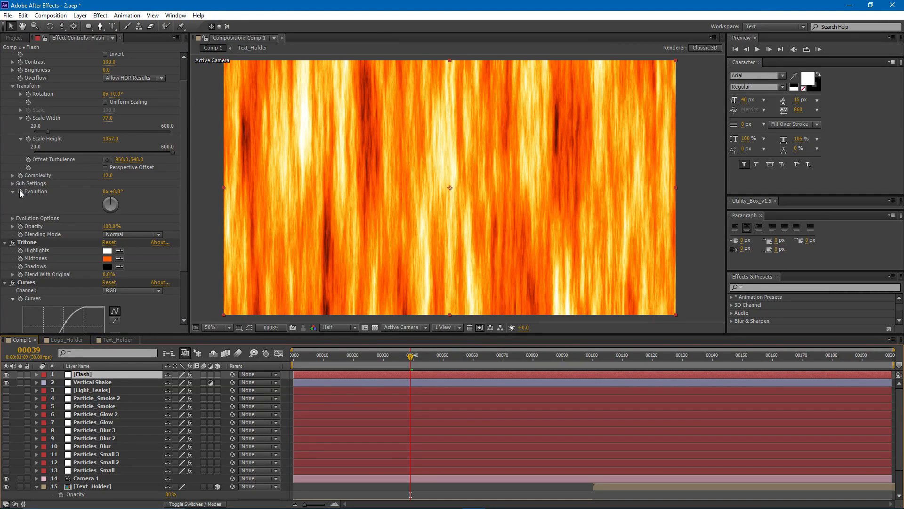
{"action": "left_click", "coordinate": [21, 191], "text": "alt"}
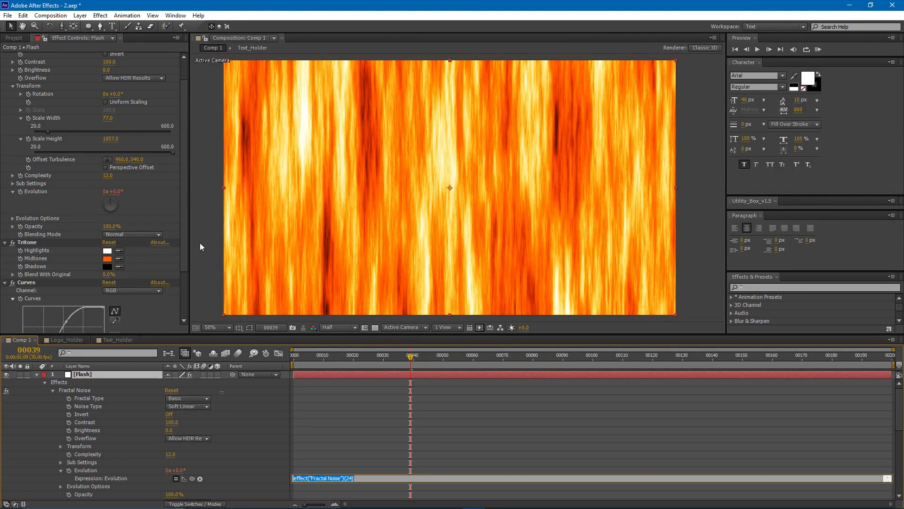
{"action": "type", "text": "ti"}
{"action": "left_click", "coordinate": [364, 403]}
{"action": "key", "text": "space"}
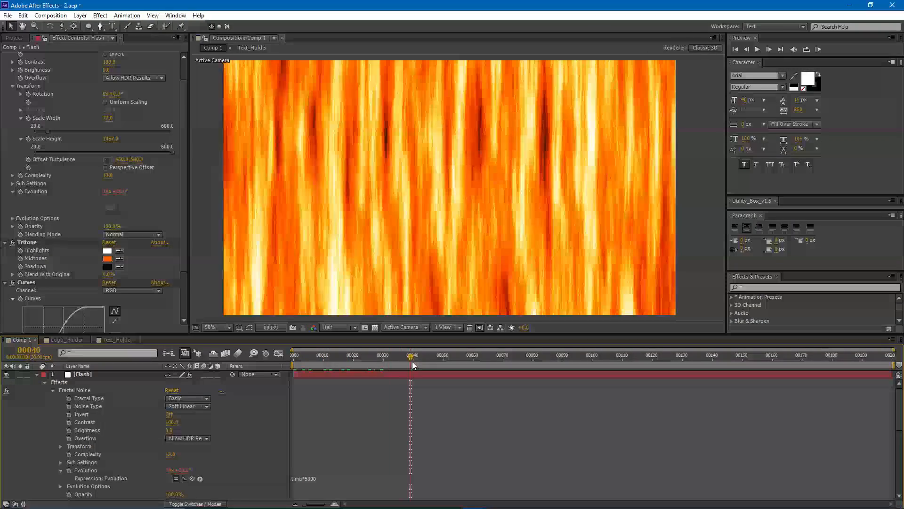
Step: Set the Flash layer's blending mode to Add, checking it over the skull at frame 6
{"action": "left_click", "coordinate": [312, 357]}
{"action": "left_click", "coordinate": [100, 372]}
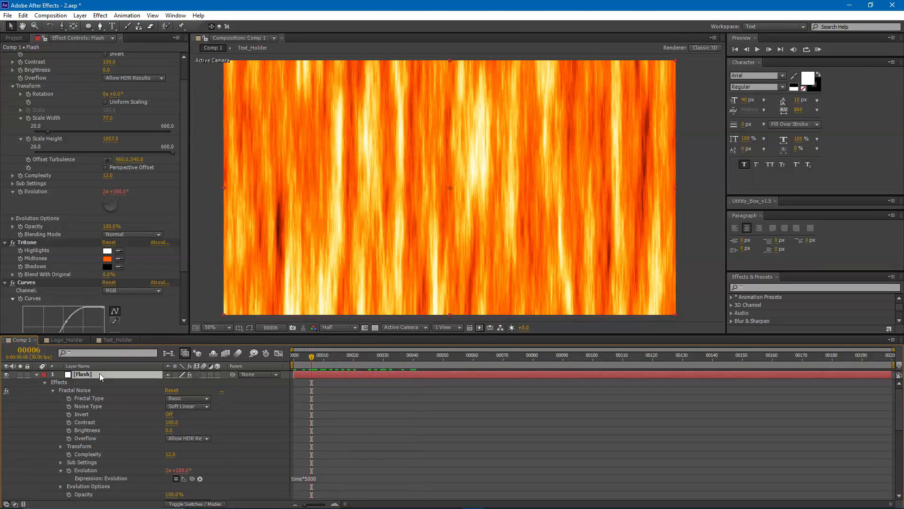
{"action": "key", "text": "F4"}
{"action": "left_click", "coordinate": [174, 373]}
{"action": "left_click", "coordinate": [214, 195]}
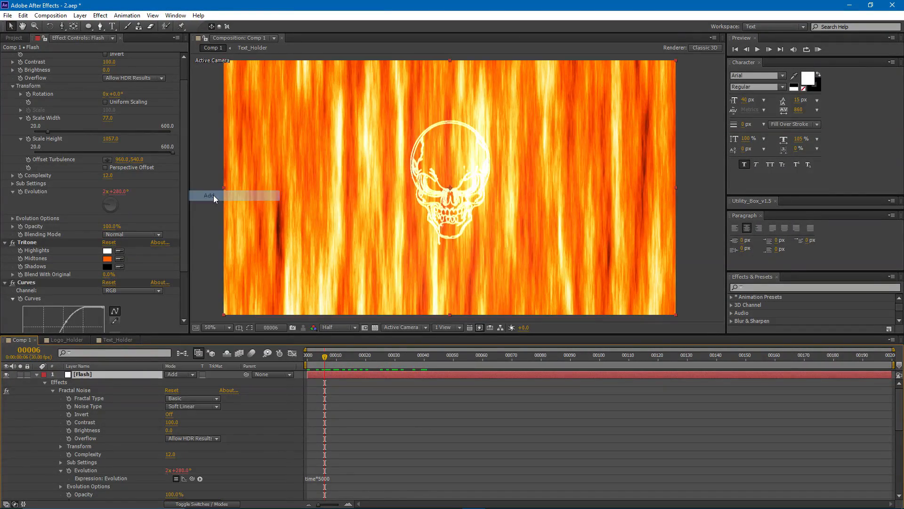
Step: Apply Glow to the Flash layer with a Glow Threshold of 83.1% and a Glow Radius of 201
{"action": "left_click", "coordinate": [100, 16]}
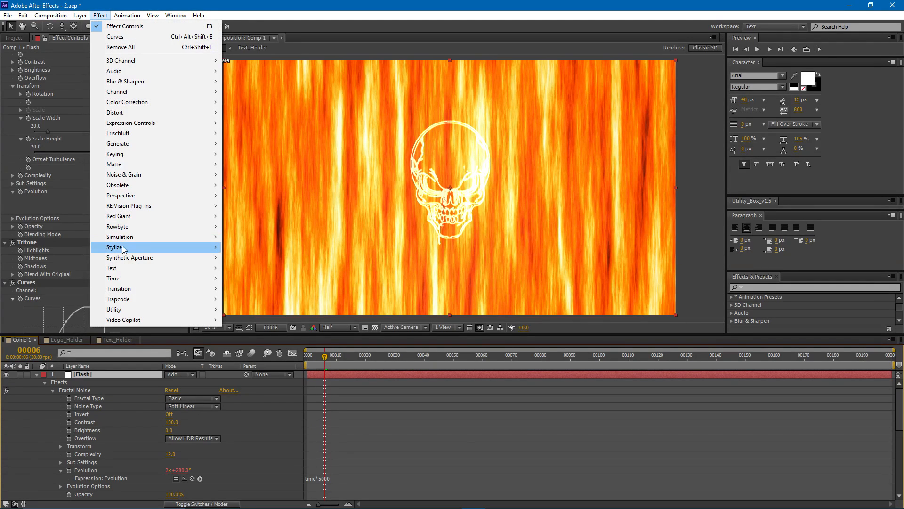
{"action": "mouse_move", "coordinate": [123, 246]}
{"action": "left_click", "coordinate": [240, 397]}
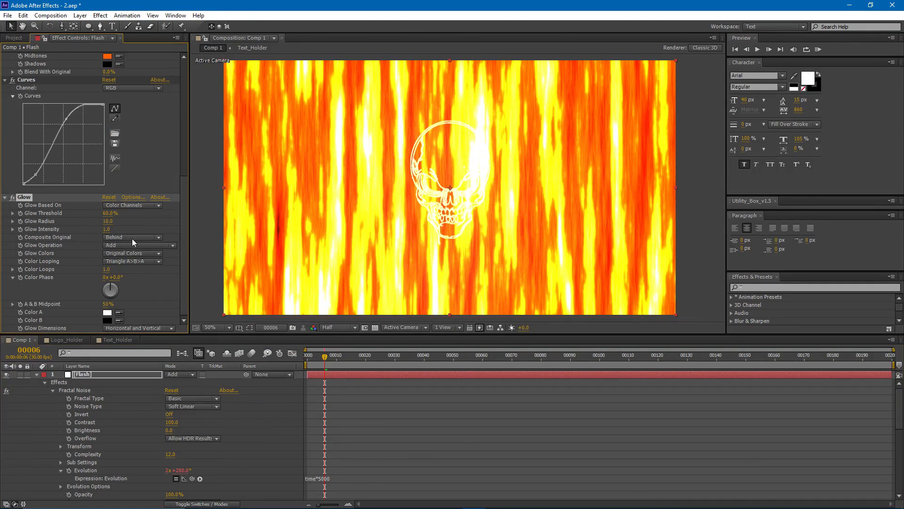
{"action": "left_click_drag", "start_coordinate": [111, 226], "coordinate": [130, 220]}
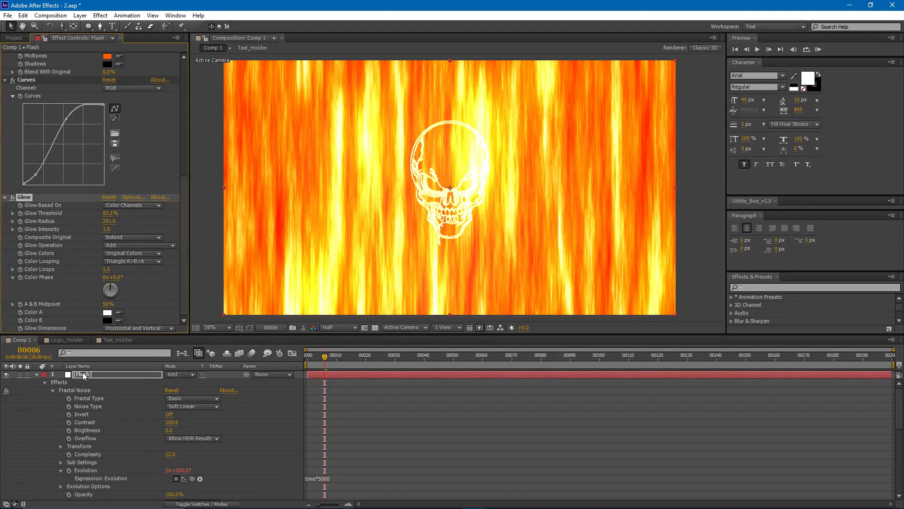
Step: Keyframe the Flash layer's Fractal Noise Brightness from 0 at frame 0 to -100 at frame 10 and check the fade
{"action": "scroll", "coordinate": [147, 270], "scroll_direction": "up", "scroll_amount": 5}
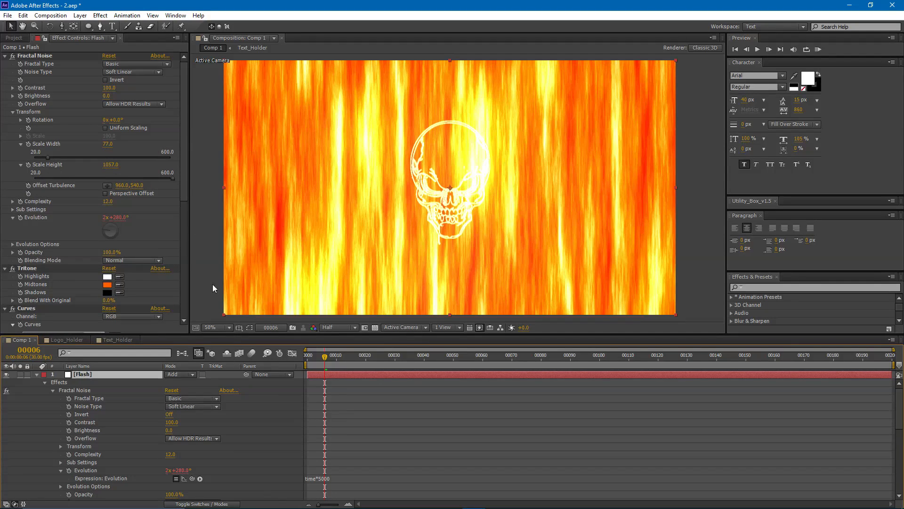
{"action": "left_click_drag", "start_coordinate": [327, 359], "coordinate": [307, 365]}
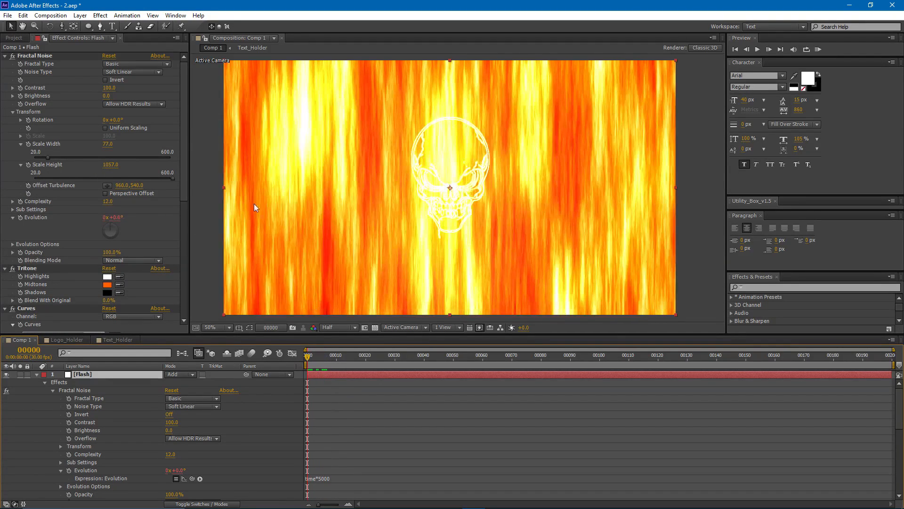
{"action": "left_click", "coordinate": [20, 96]}
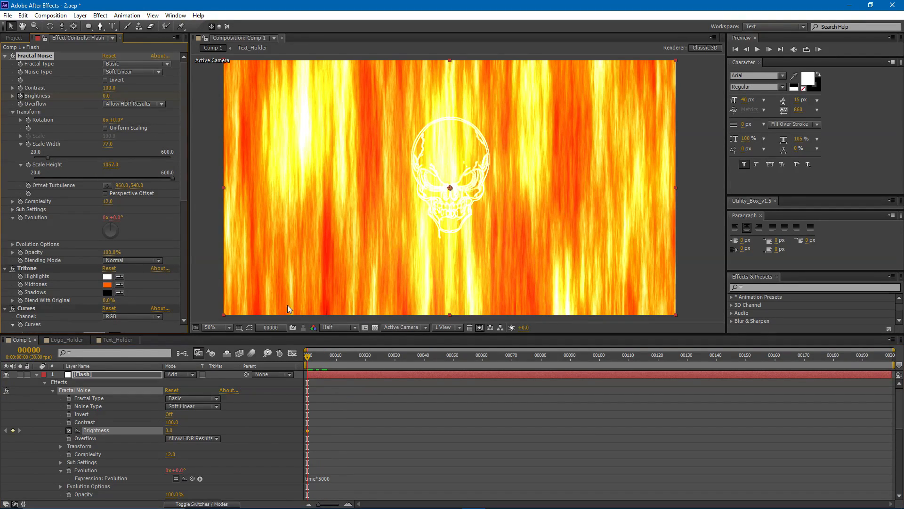
{"action": "left_click_drag", "start_coordinate": [311, 359], "coordinate": [337, 359]}
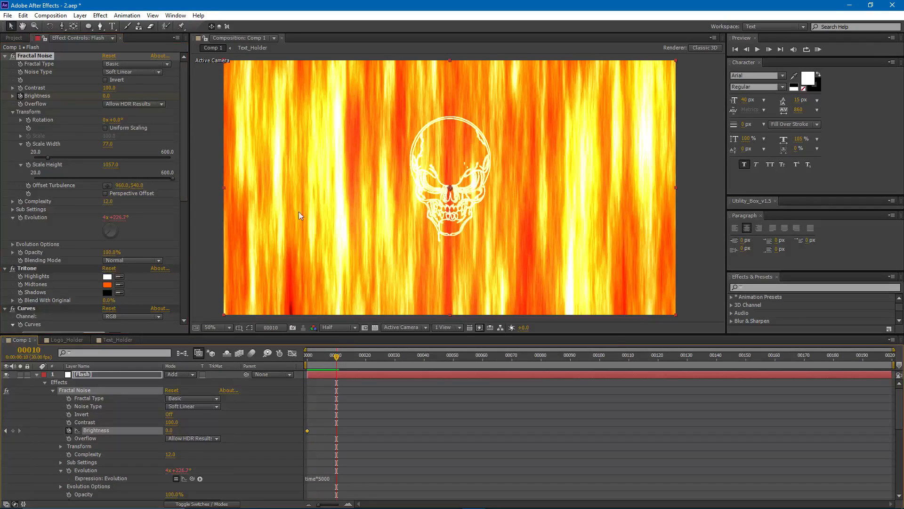
{"action": "left_click_drag", "start_coordinate": [108, 96], "coordinate": [76, 104]}
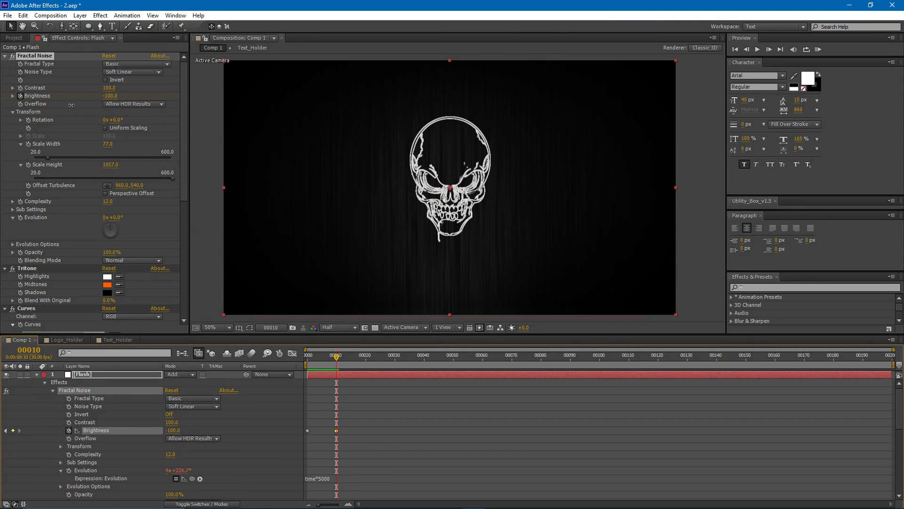
{"action": "mouse_move", "coordinate": [337, 357]}
{"action": "left_mouse_down"}
{"action": "mouse_move", "coordinate": [287, 360]}
{"action": "mouse_move", "coordinate": [331, 362]}
{"action": "left_mouse_up"}
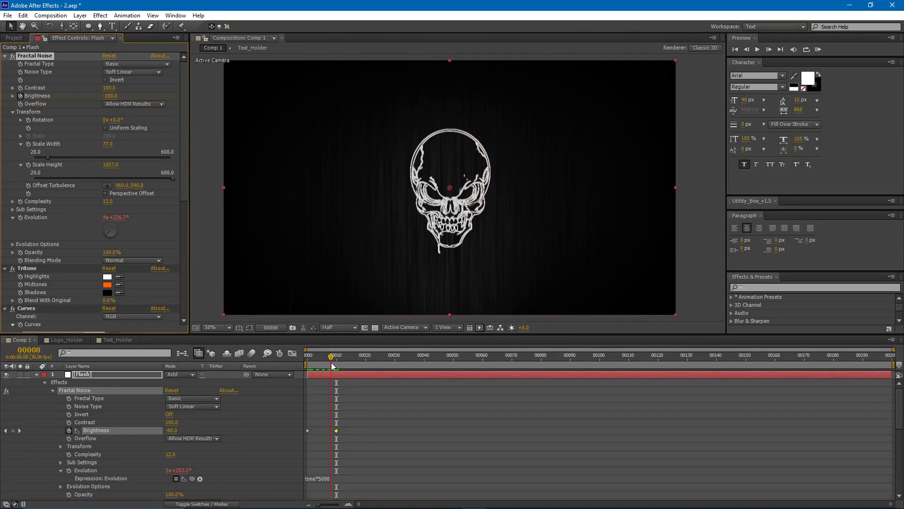
Step: Show only the animated properties of the Flash and Vertical Shake layers in the timeline
{"action": "left_click", "coordinate": [371, 392]}
{"action": "left_click", "coordinate": [131, 375]}
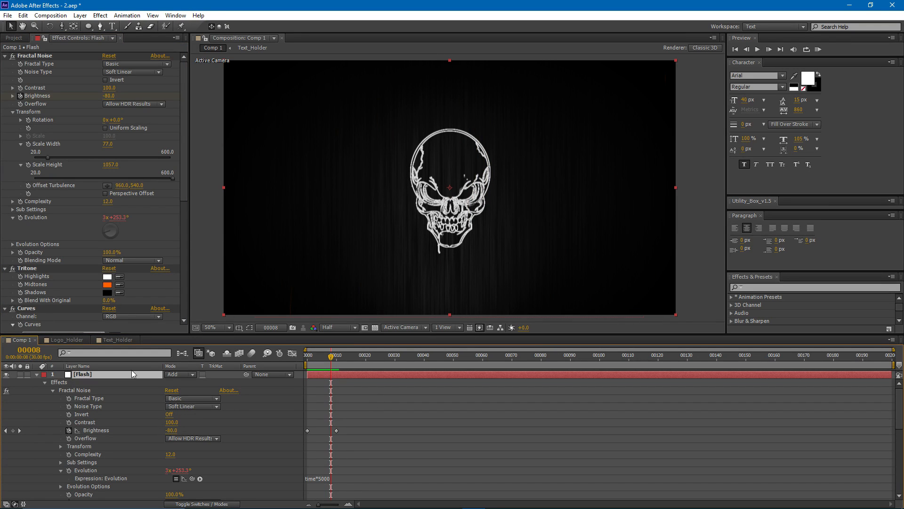
{"action": "key", "text": "u"}
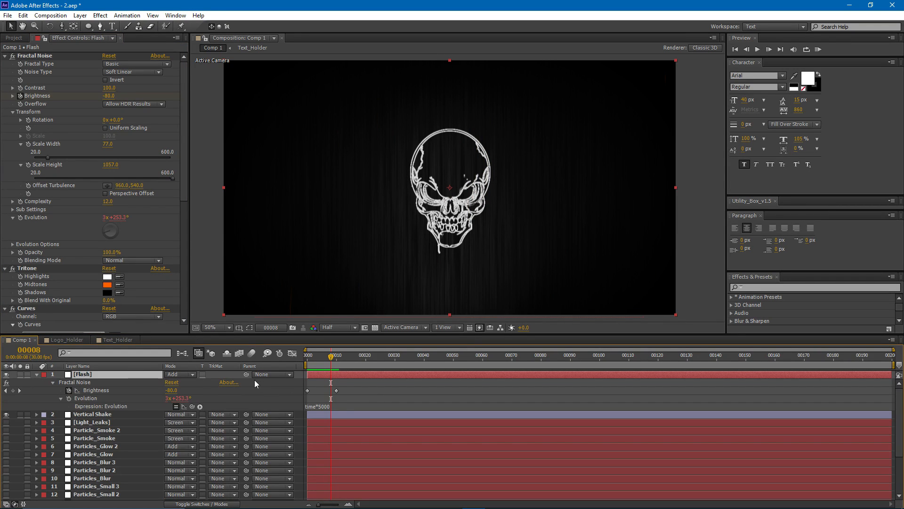
{"action": "left_click", "coordinate": [337, 414]}
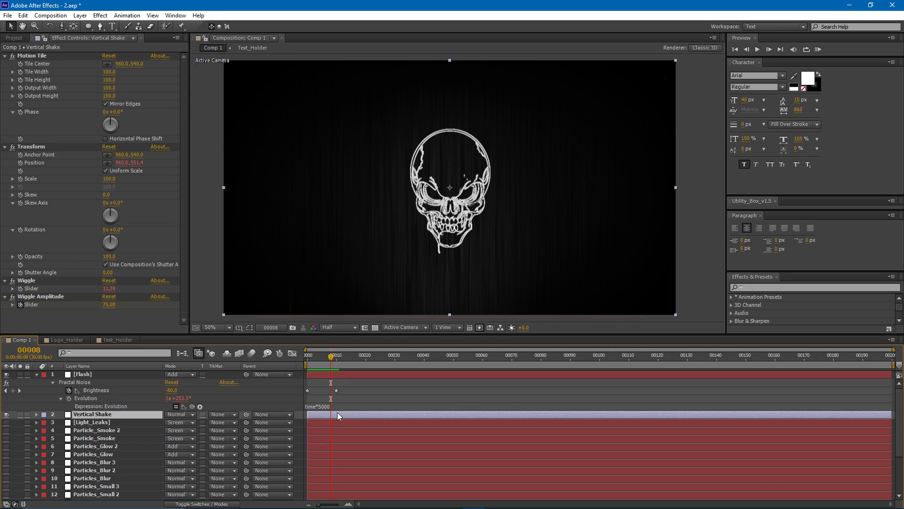
{"action": "key", "text": "u"}
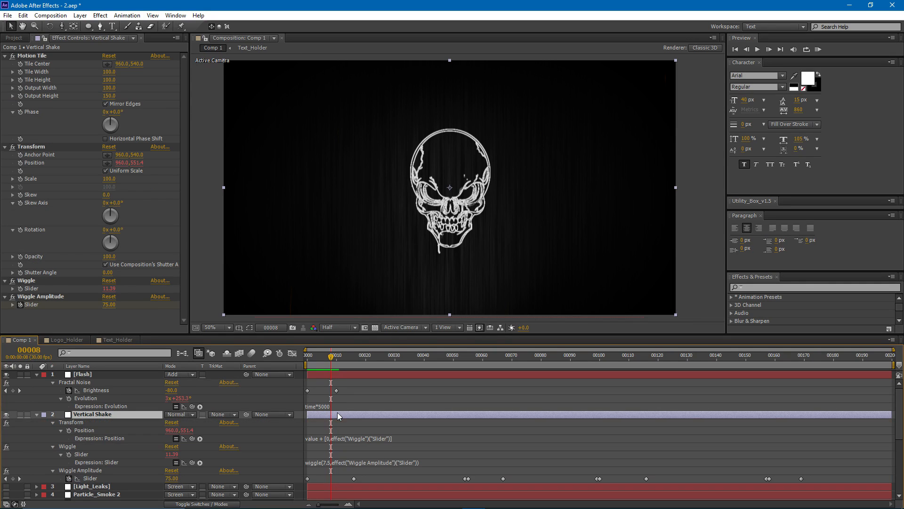
Step: Keyframe the Flash Brightness at -100 on frame 54, -53 on frame 55 and -100 on frame 66
{"action": "left_click", "coordinate": [364, 391]}
{"action": "left_click_drag", "start_coordinate": [331, 355], "coordinate": [466, 365]}
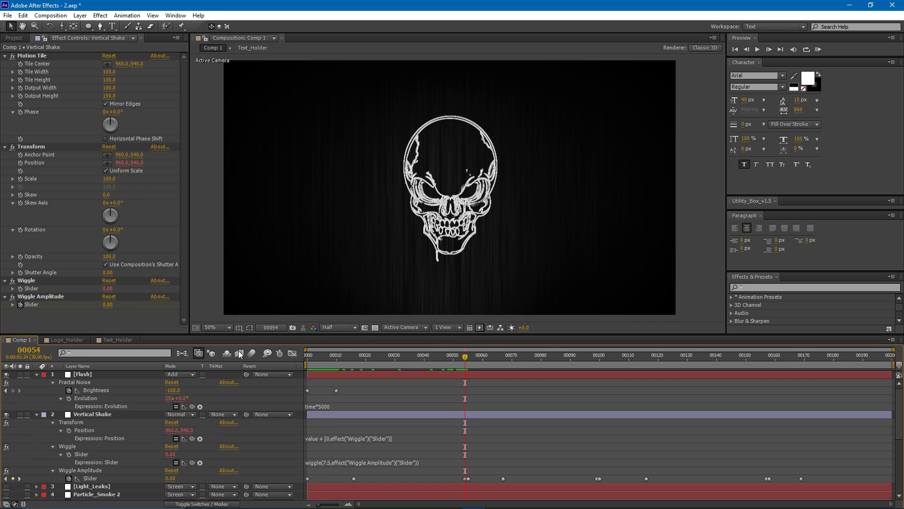
{"action": "left_click", "coordinate": [13, 390]}
{"action": "left_click", "coordinate": [466, 372]}
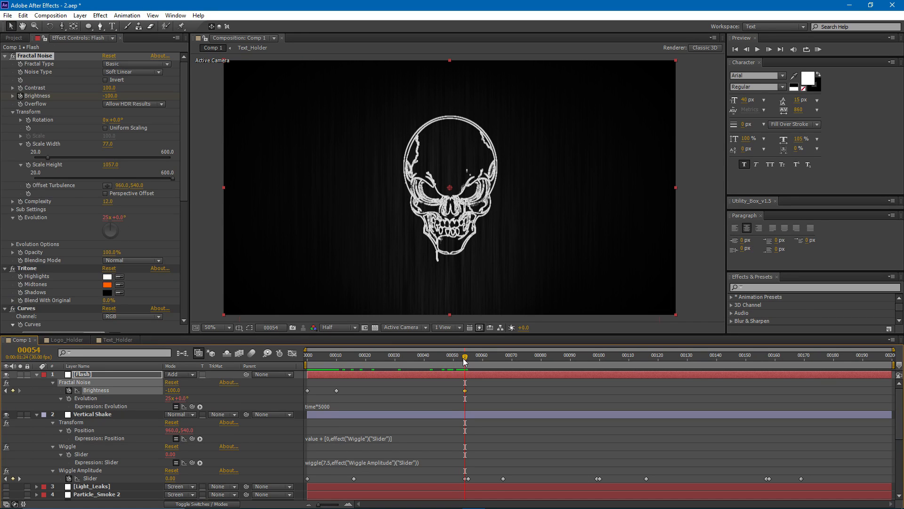
{"action": "left_click_drag", "start_coordinate": [465, 360], "coordinate": [468, 361]}
{"action": "left_click_drag", "start_coordinate": [173, 391], "coordinate": [200, 391]}
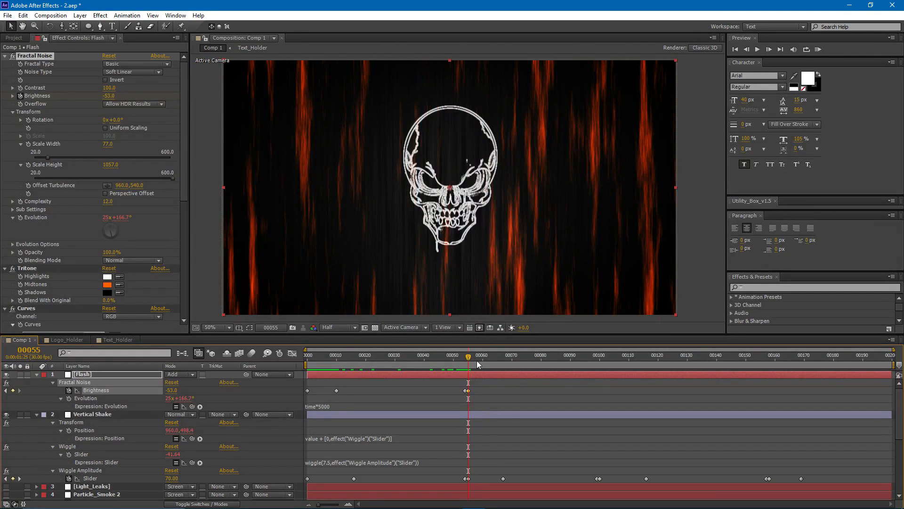
{"action": "left_click_drag", "start_coordinate": [477, 360], "coordinate": [499, 360]}
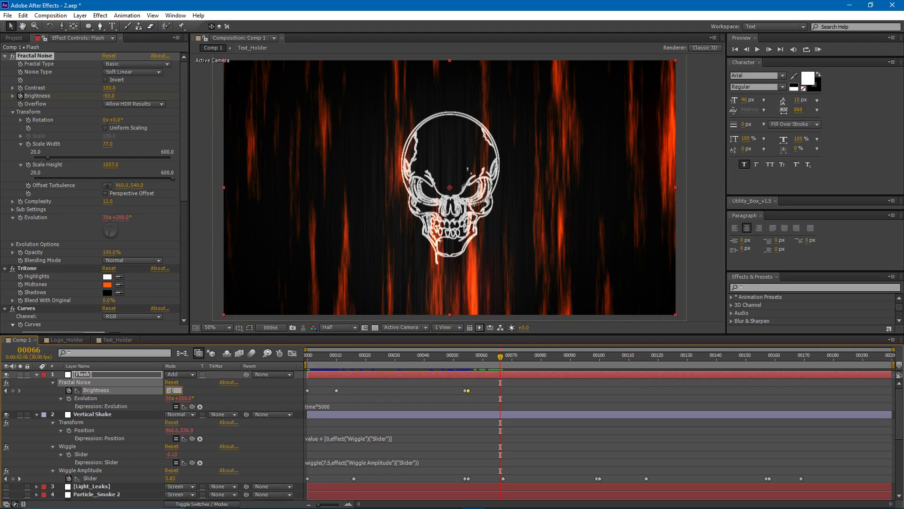
{"action": "type", "text": "-100"}
{"action": "key", "text": "Return"}
Step: Keyframe the Flash Brightness on frame 99, then set it to -2 on frame 100 and -100 on frame 110
{"action": "left_click_drag", "start_coordinate": [512, 357], "coordinate": [600, 362]}
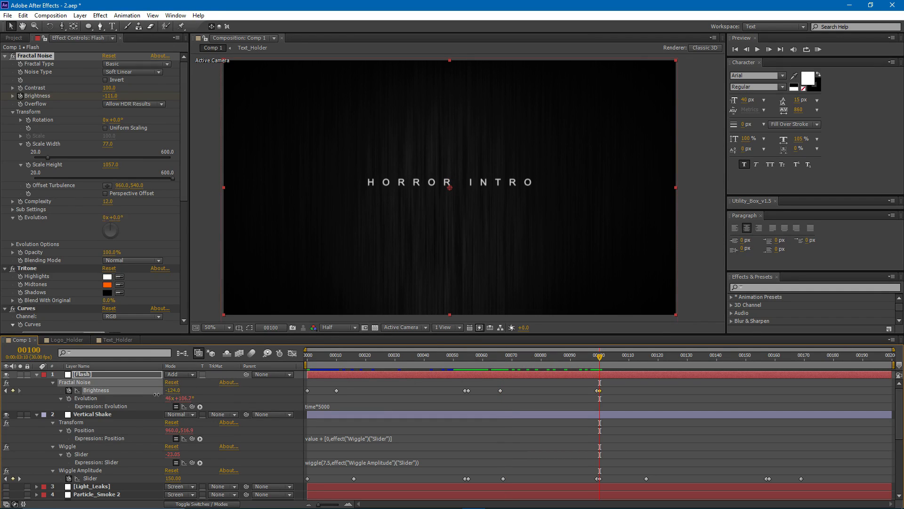
{"action": "left_click_drag", "start_coordinate": [172, 392], "coordinate": [215, 389]}
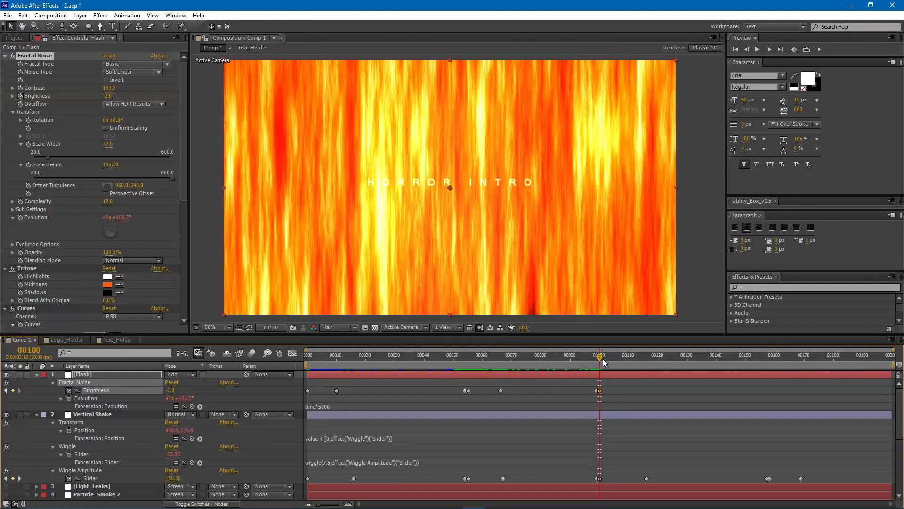
{"action": "left_click_drag", "start_coordinate": [604, 362], "coordinate": [629, 361]}
{"action": "left_click", "coordinate": [172, 389]}
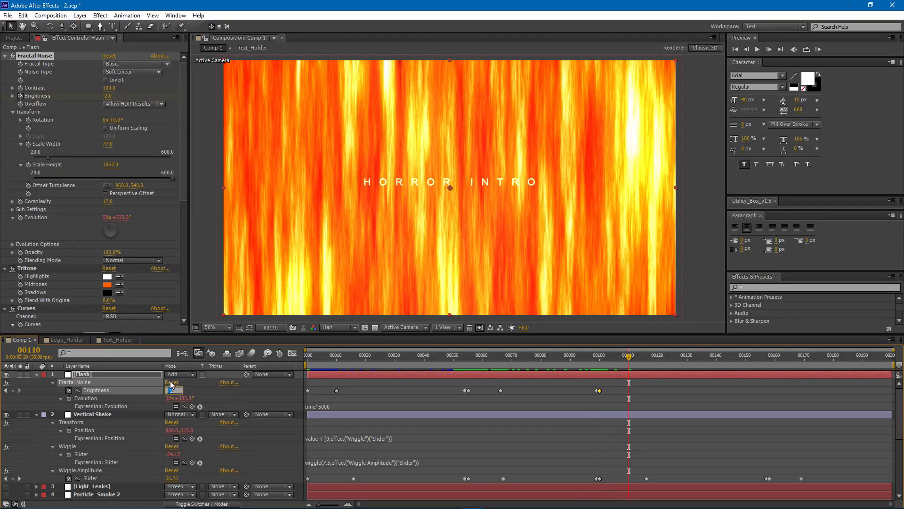
{"action": "type", "text": "-100"}
{"action": "key", "text": "Return"}
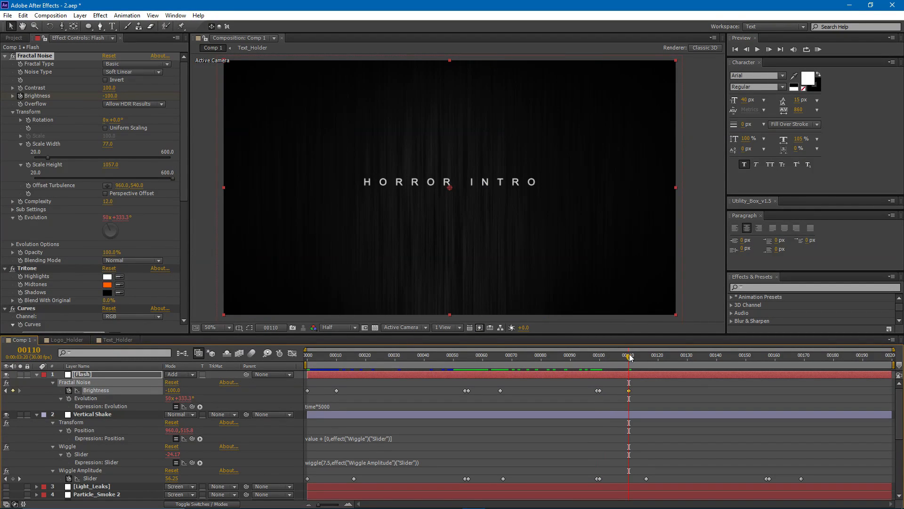
Step: Move the Flash layer directly below Vertical Shake in the layer stack and scrub back to frame 21
{"action": "left_click_drag", "start_coordinate": [630, 358], "coordinate": [590, 391]}
{"action": "left_click", "coordinate": [86, 375]}
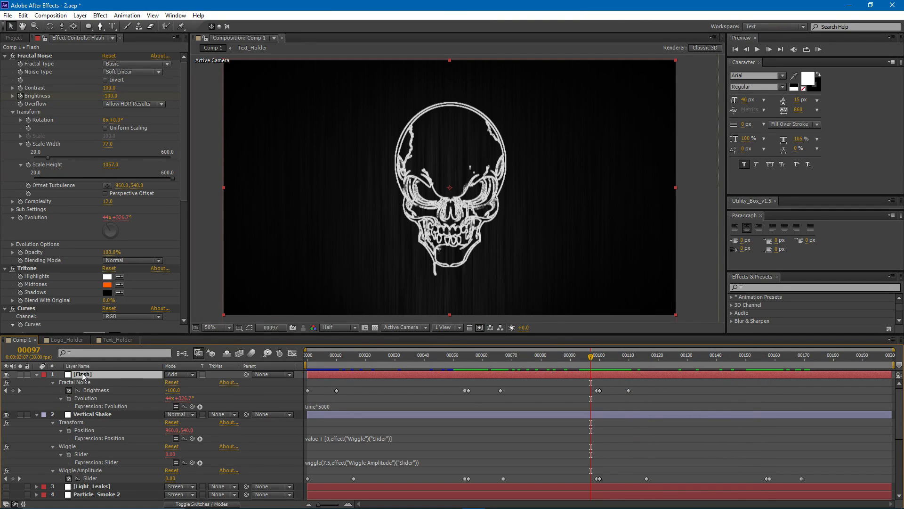
{"action": "left_click_drag", "start_coordinate": [83, 375], "coordinate": [107, 483]}
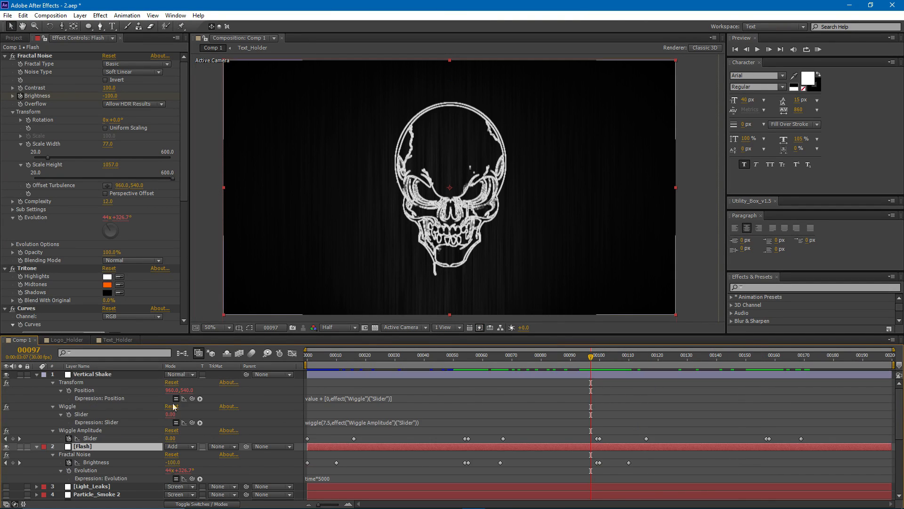
{"action": "left_click", "coordinate": [97, 377]}
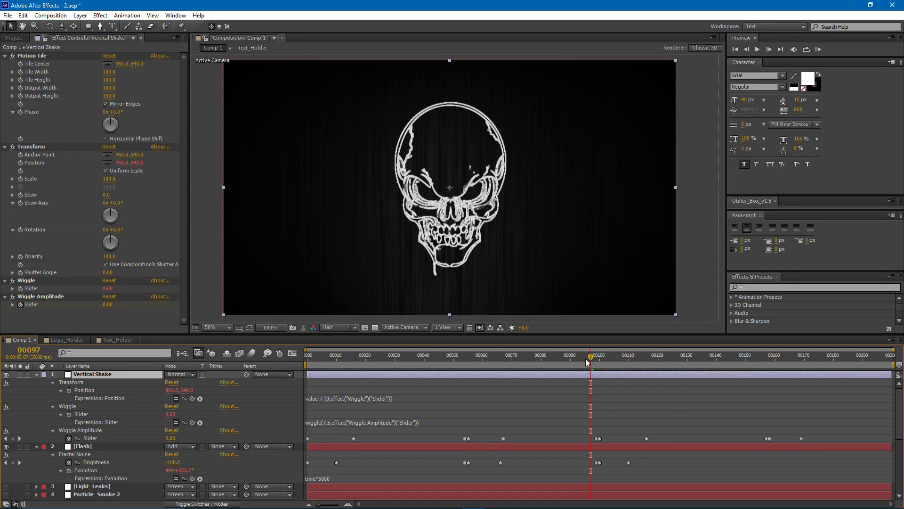
{"action": "left_click_drag", "start_coordinate": [588, 362], "coordinate": [366, 361]}
{"action": "left_click", "coordinate": [384, 382]}
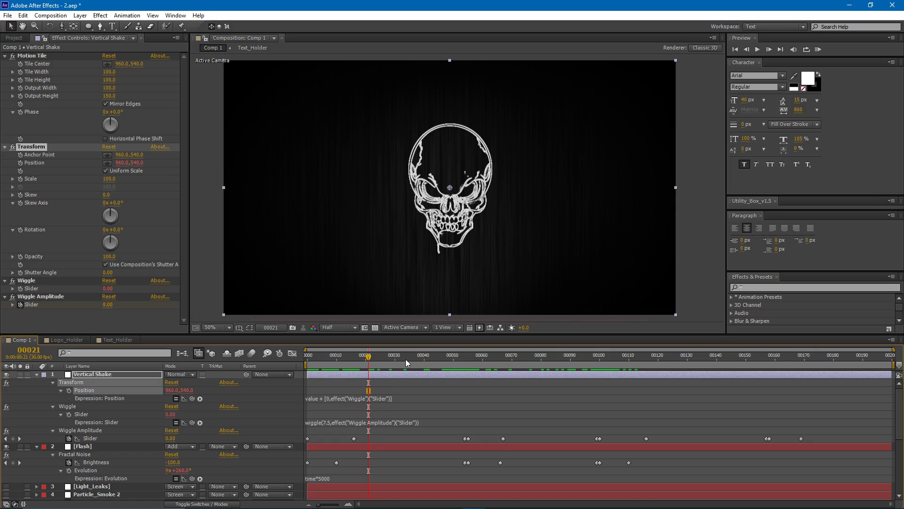
{"action": "left_click", "coordinate": [358, 380]}
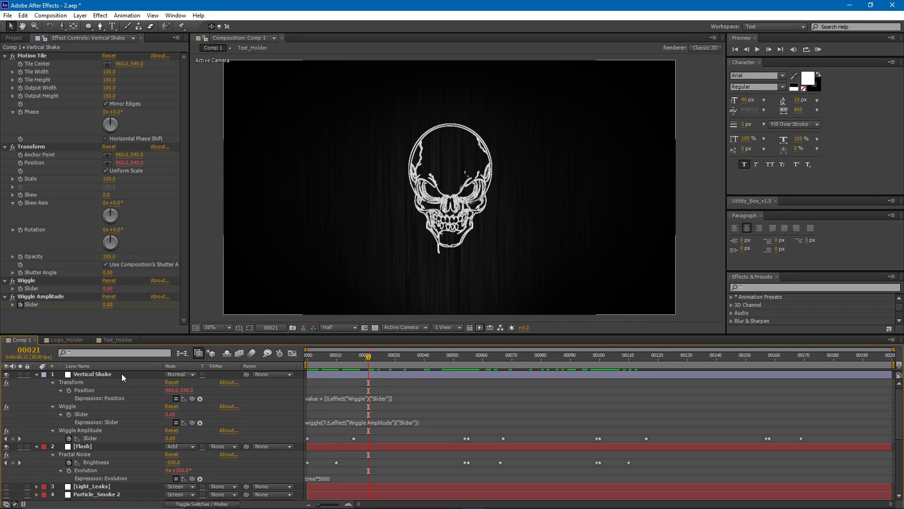
Step: Create a new adjustment layer above Vertical Shake and name it Vertical_Blur
{"action": "left_click", "coordinate": [80, 15]}
{"action": "mouse_move", "coordinate": [118, 24]}
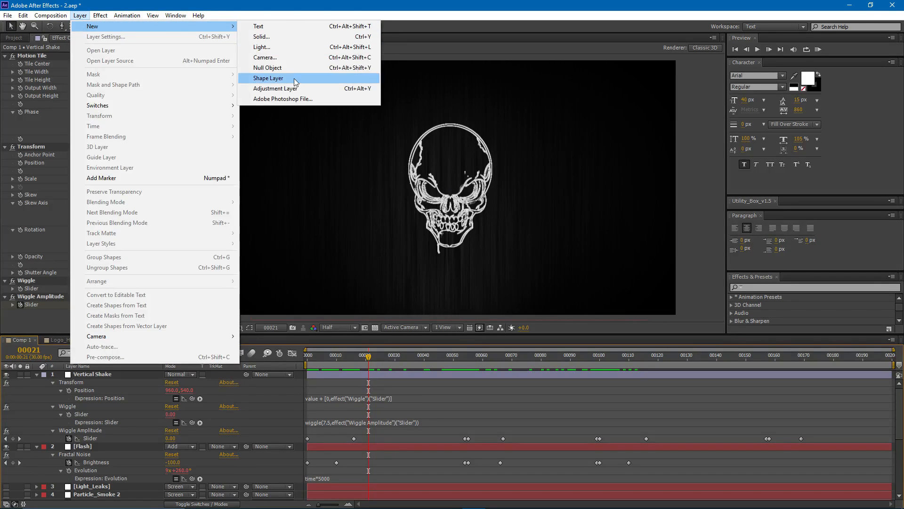
{"action": "left_click", "coordinate": [330, 88]}
{"action": "key", "text": "Return"}
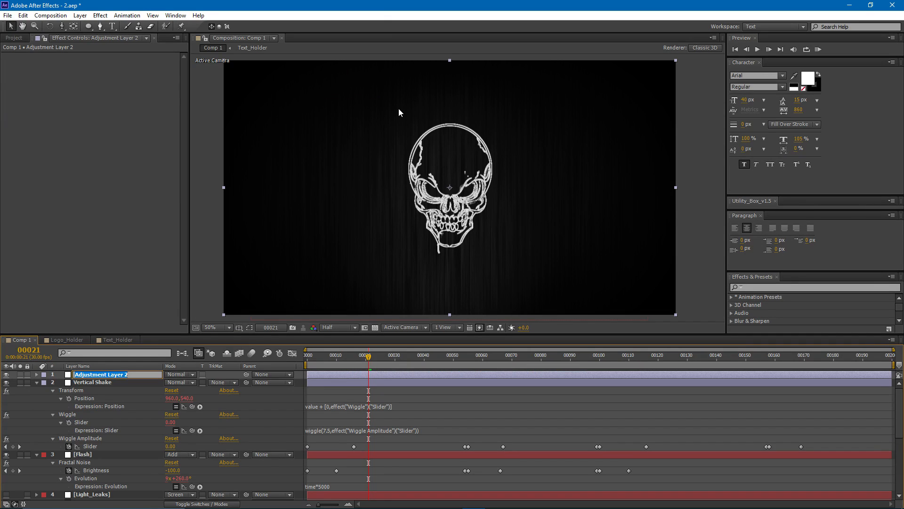
{"action": "type", "text": "Vertical_Blur"}
{"action": "key", "text": "Return"}
Step: Apply Fast Blur to Vertical_Blur with Vertical dimensions, a Blurriness of 149 at frame 0 and Repeat Edge Pixels enabled
{"action": "left_click", "coordinate": [100, 15]}
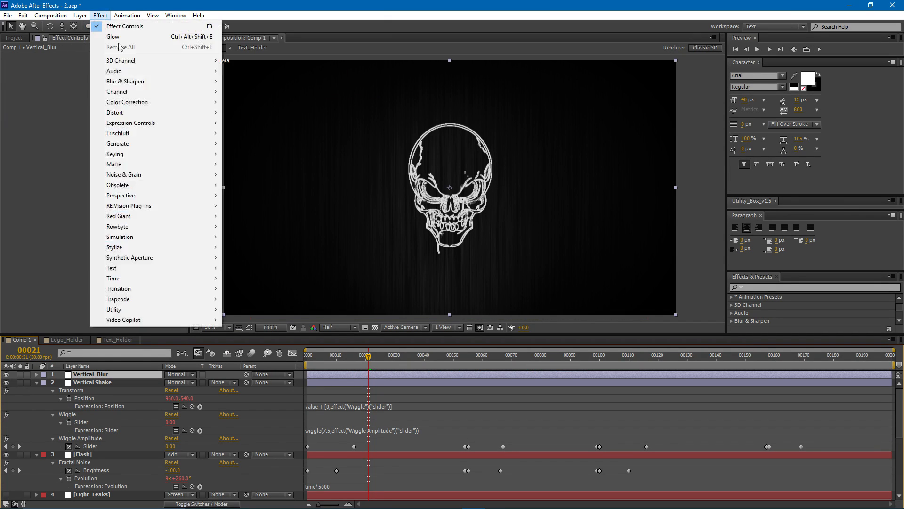
{"action": "mouse_move", "coordinate": [140, 81]}
{"action": "left_click", "coordinate": [255, 186]}
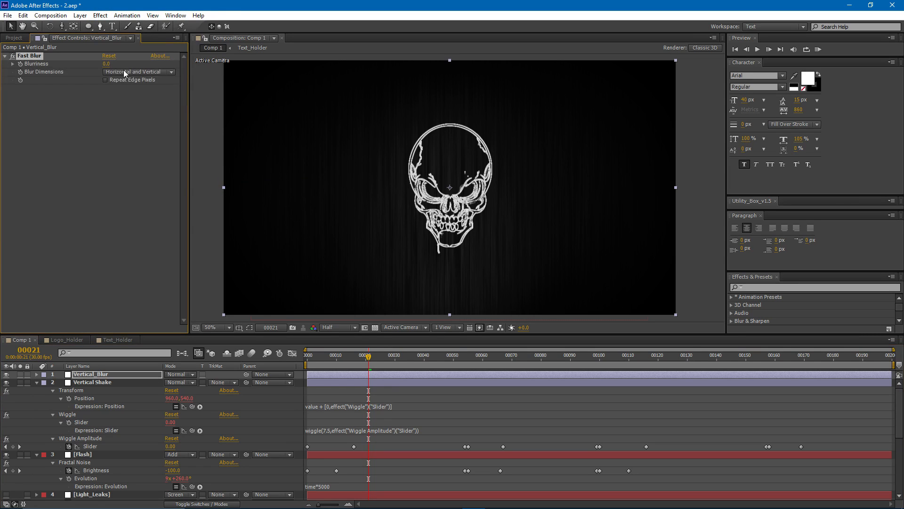
{"action": "left_click", "coordinate": [125, 72]}
{"action": "left_click", "coordinate": [142, 104]}
{"action": "left_click_drag", "start_coordinate": [357, 361], "coordinate": [307, 358]}
{"action": "left_click_drag", "start_coordinate": [106, 63], "coordinate": [156, 62]}
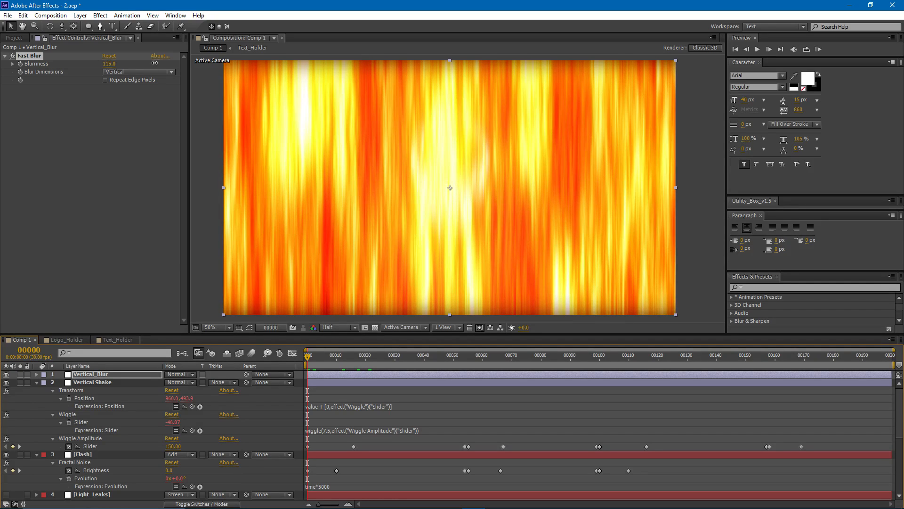
{"action": "left_click", "coordinate": [105, 80]}
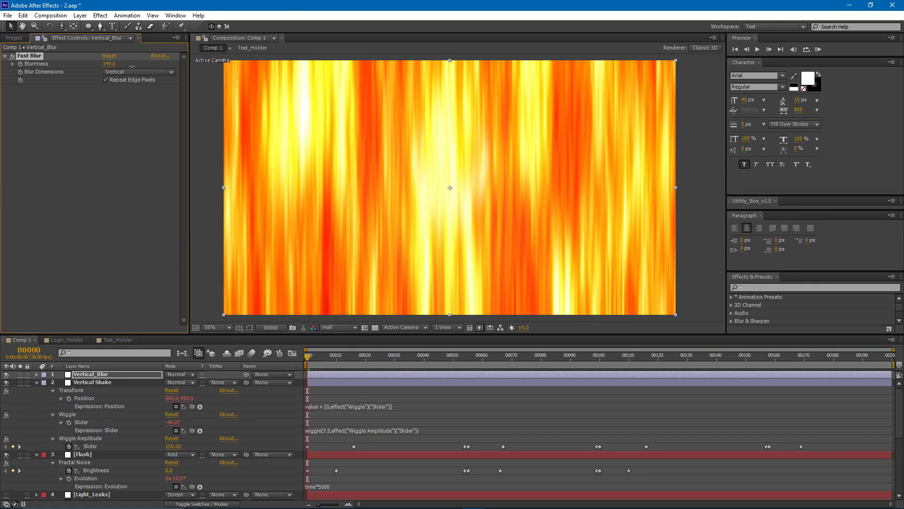
Step: Keyframe the Vertical_Blur Blurriness from 149 at frame 0 to 0 at frame 15 and check the transition
{"action": "key", "text": "u"}
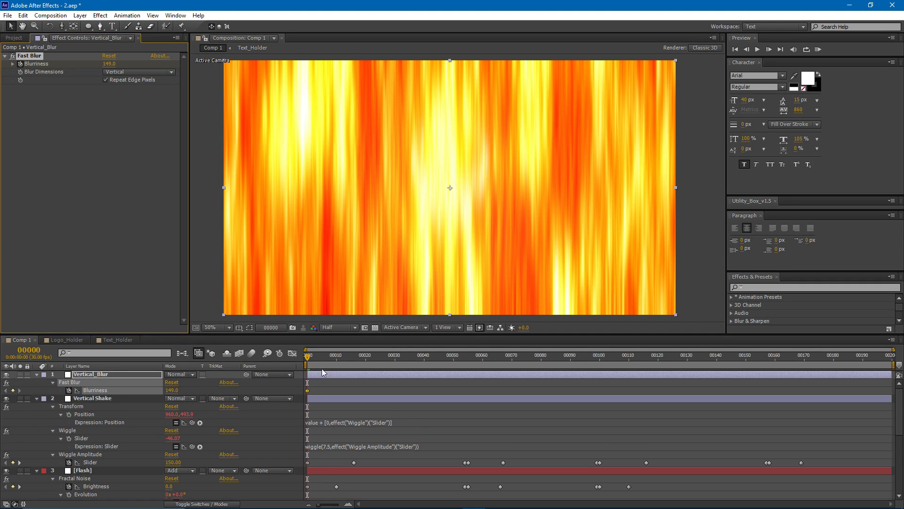
{"action": "left_click_drag", "start_coordinate": [313, 358], "coordinate": [351, 362]}
{"action": "left_click", "coordinate": [170, 390]}
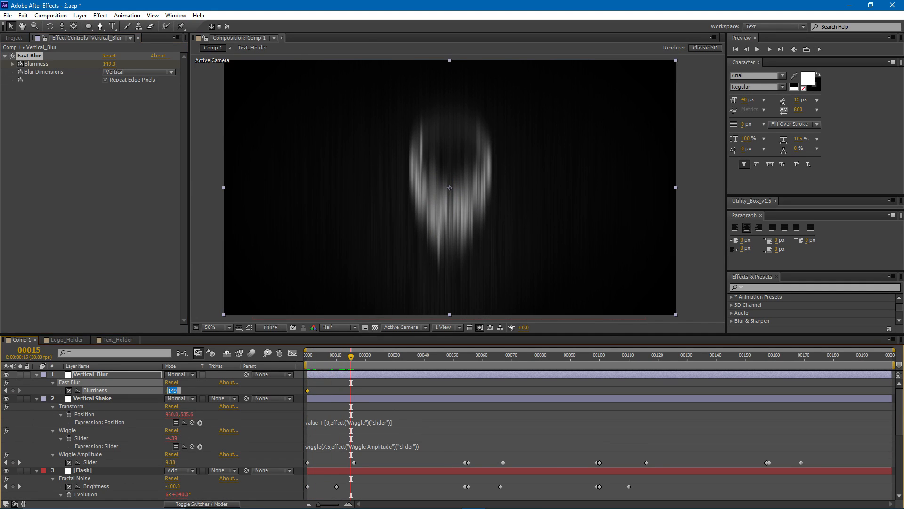
{"action": "type", "text": "9"}
{"action": "key", "text": "Return"}
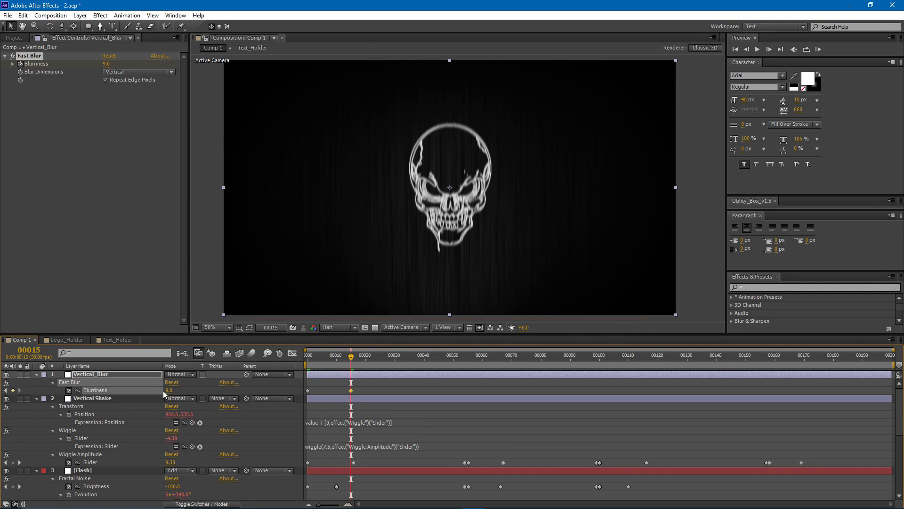
{"action": "left_click", "coordinate": [169, 390]}
{"action": "type", "text": "0"}
{"action": "key", "text": "Return"}
{"action": "mouse_move", "coordinate": [345, 364]}
{"action": "left_mouse_down"}
{"action": "mouse_move", "coordinate": [301, 366]}
{"action": "mouse_move", "coordinate": [351, 363]}
{"action": "mouse_move", "coordinate": [336, 363]}
{"action": "mouse_move", "coordinate": [337, 393]}
{"action": "mouse_move", "coordinate": [328, 362]}
{"action": "left_mouse_up"}
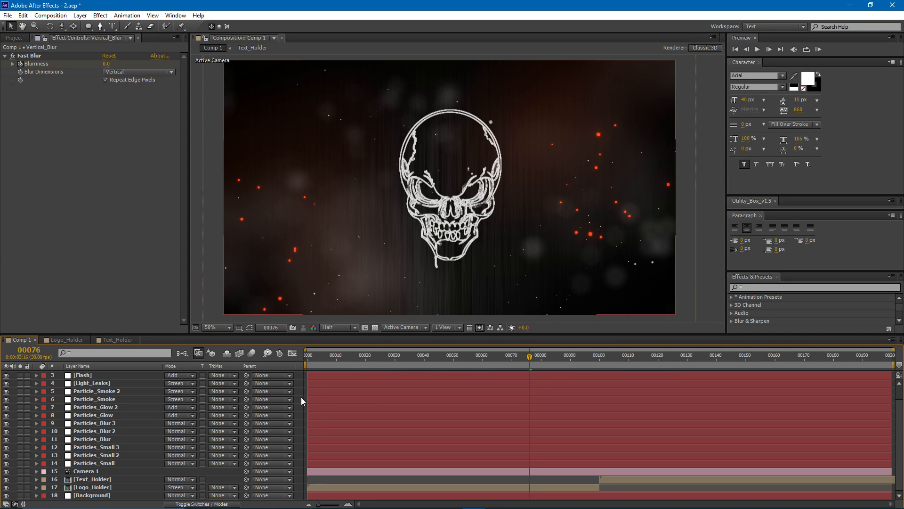
Step: Preview the composition with all layers shown to examine the flashes, shake and vertical blur together
{"action": "key", "text": "space"}
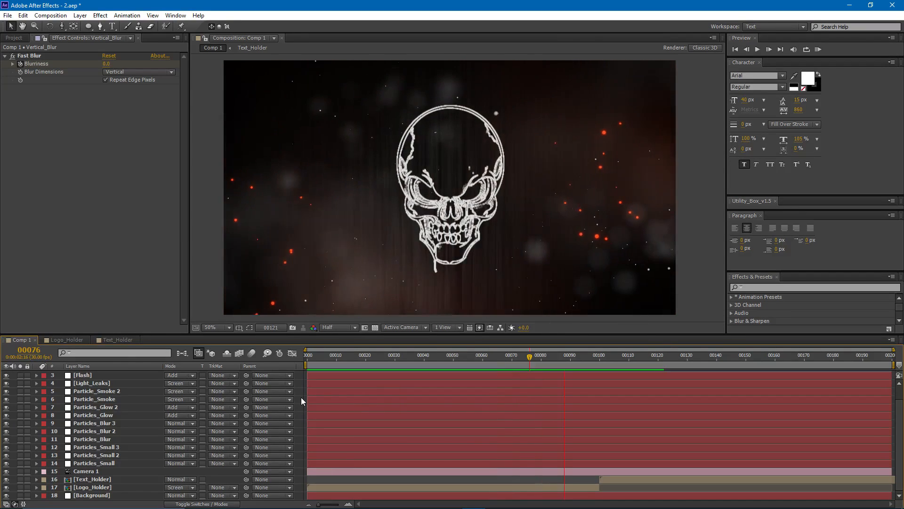
{"action": "key", "text": "space"}
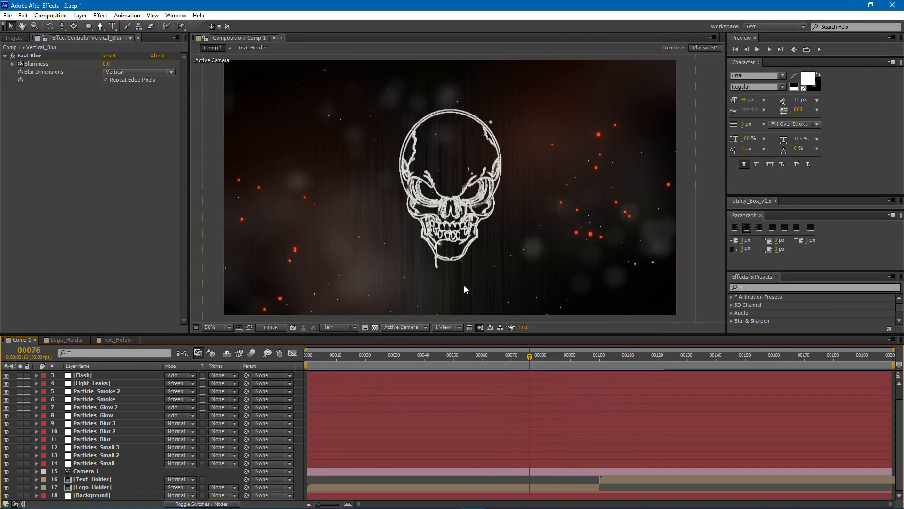
{"action": "left_click_drag", "start_coordinate": [378, 185], "coordinate": [391, 178]}
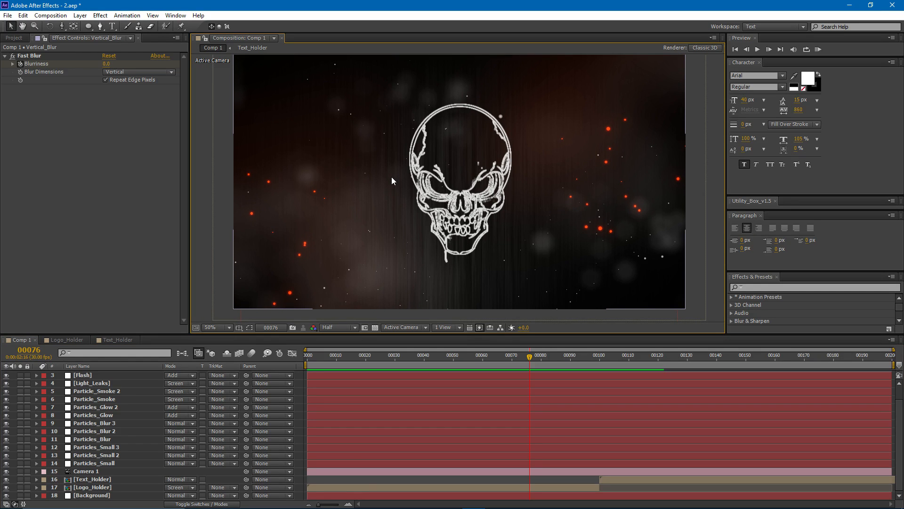
{"action": "key", "text": "space"}
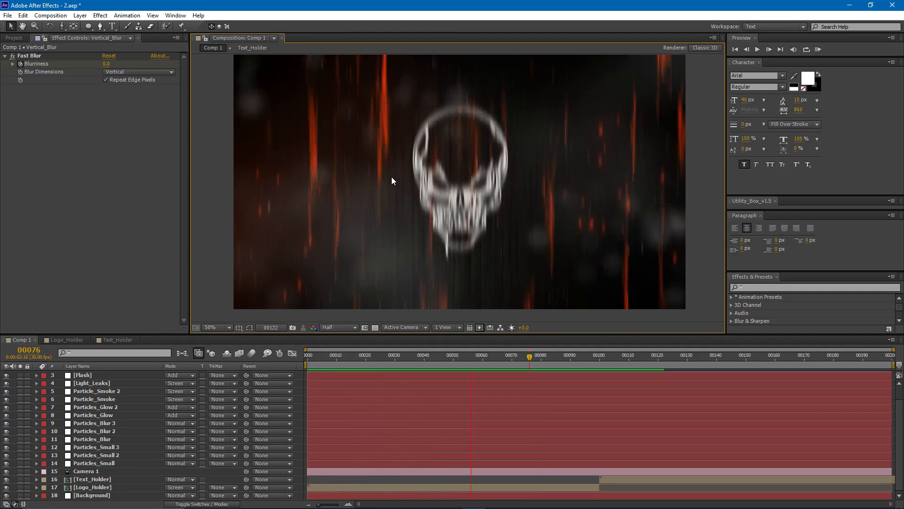